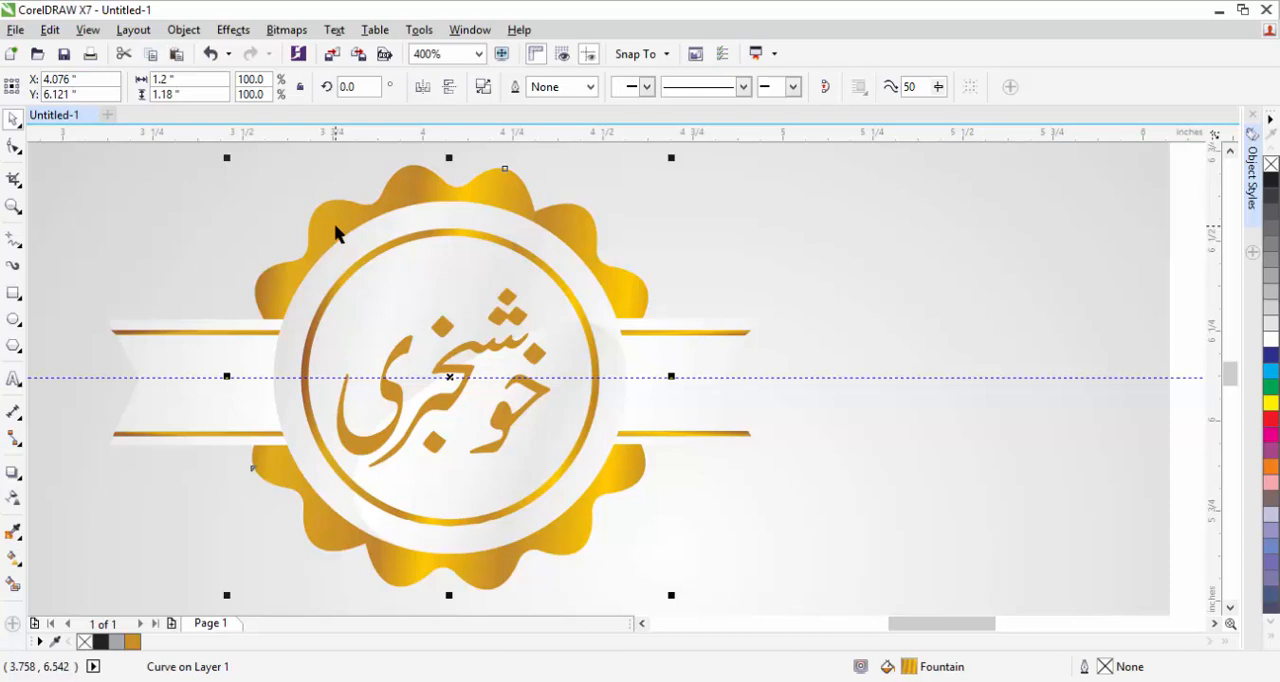
# Move the finished badge's white discs, gold ring, ribbon and scalloped shape out of place to show its separate parts.
pyautogui.click(566, 240)
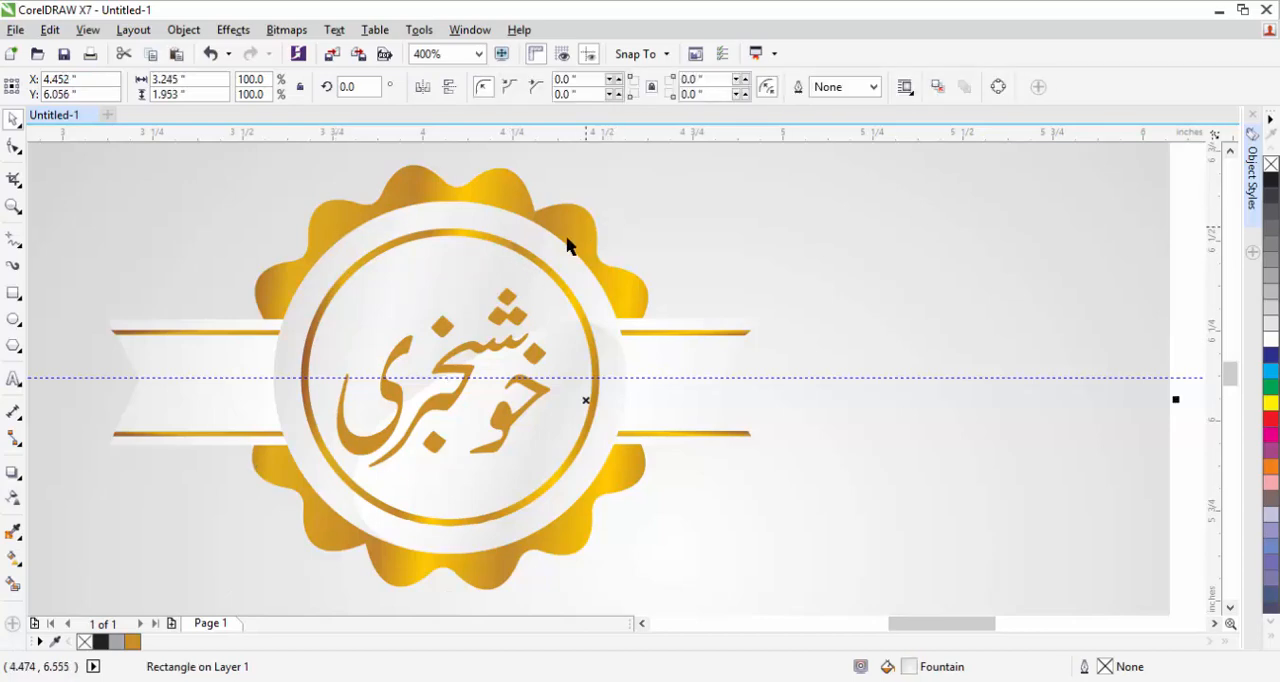
pyautogui.moveTo(537, 263); pyautogui.dragTo(601, 259)
pyautogui.moveTo(418, 305); pyautogui.dragTo(335, 343)
pyautogui.moveTo(557, 430); pyautogui.dragTo(648, 397)
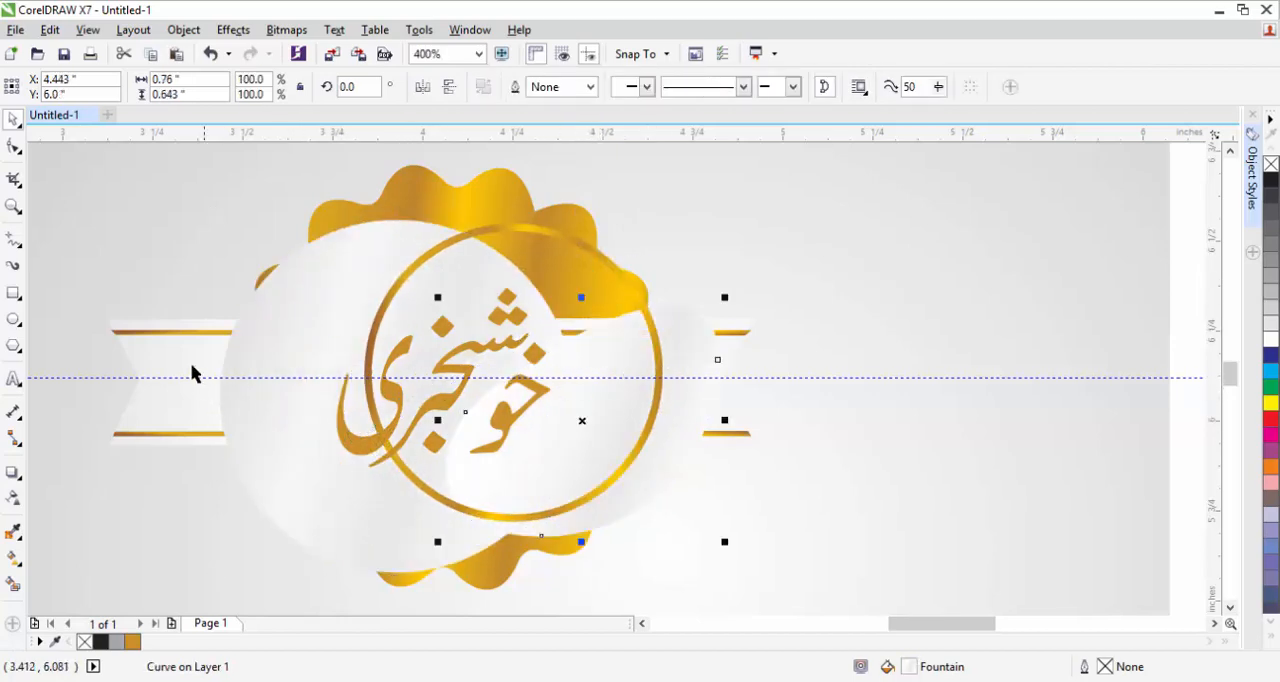
pyautogui.moveTo(185, 342); pyautogui.dragTo(175, 269)
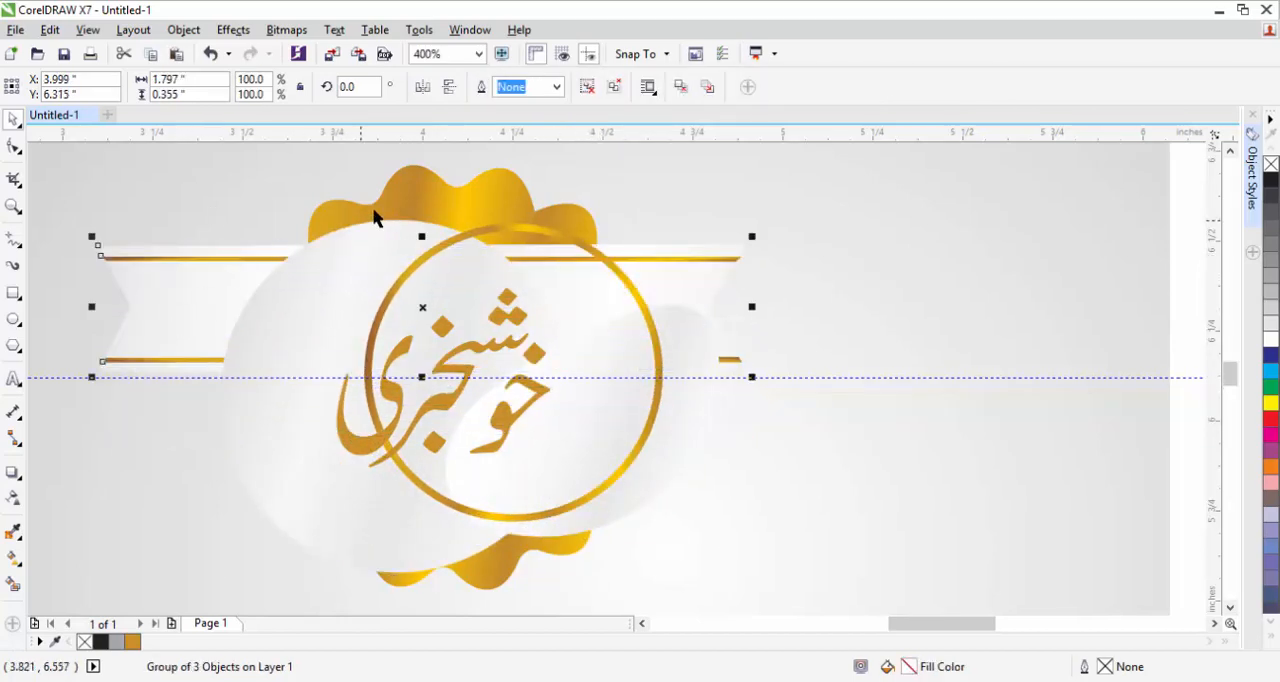
pyautogui.moveTo(395, 200); pyautogui.dragTo(470, 194)
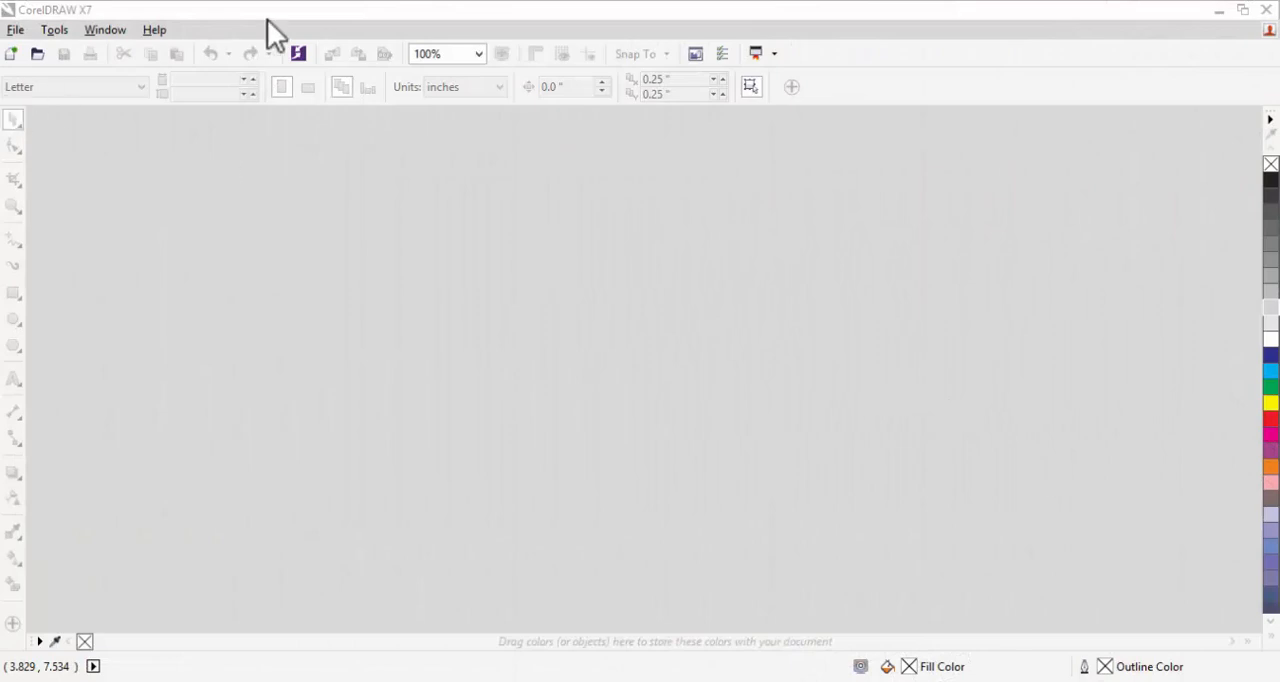
# Create a new A4 portrait document in CMYK color mode at 300 dpi, measured in millimeters.
pyautogui.click(277, 9)
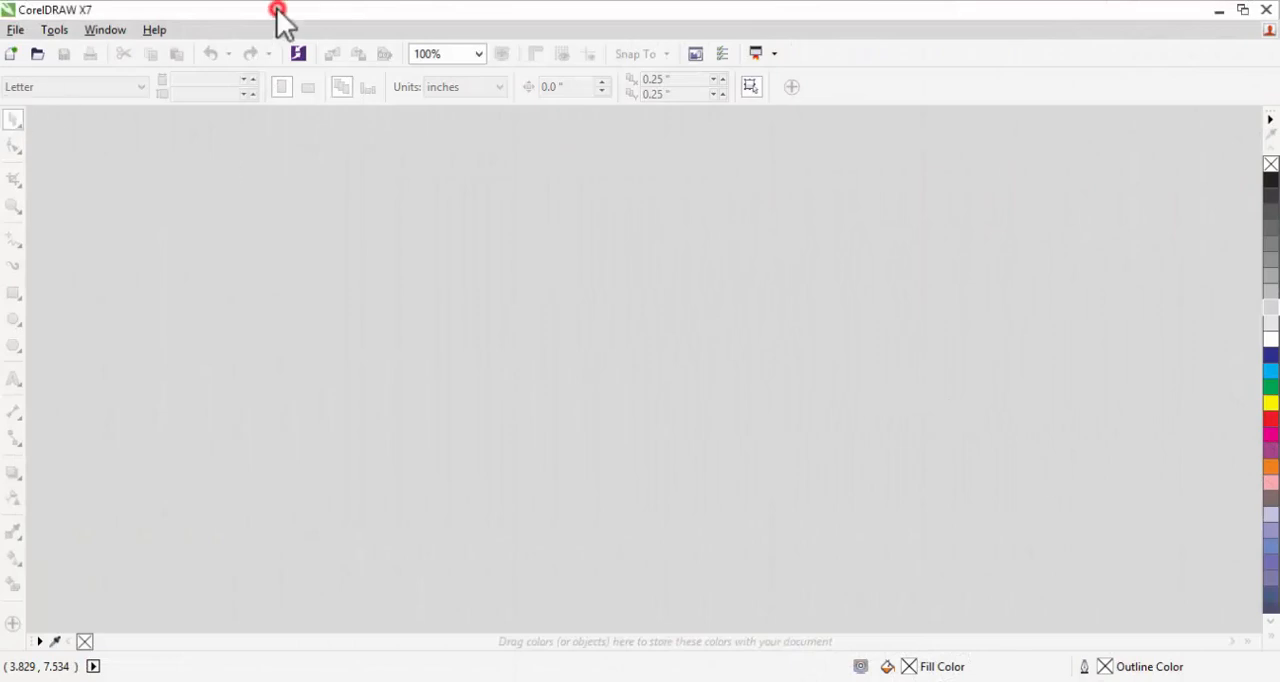
pyautogui.click(14, 31)
pyautogui.click(23, 49)
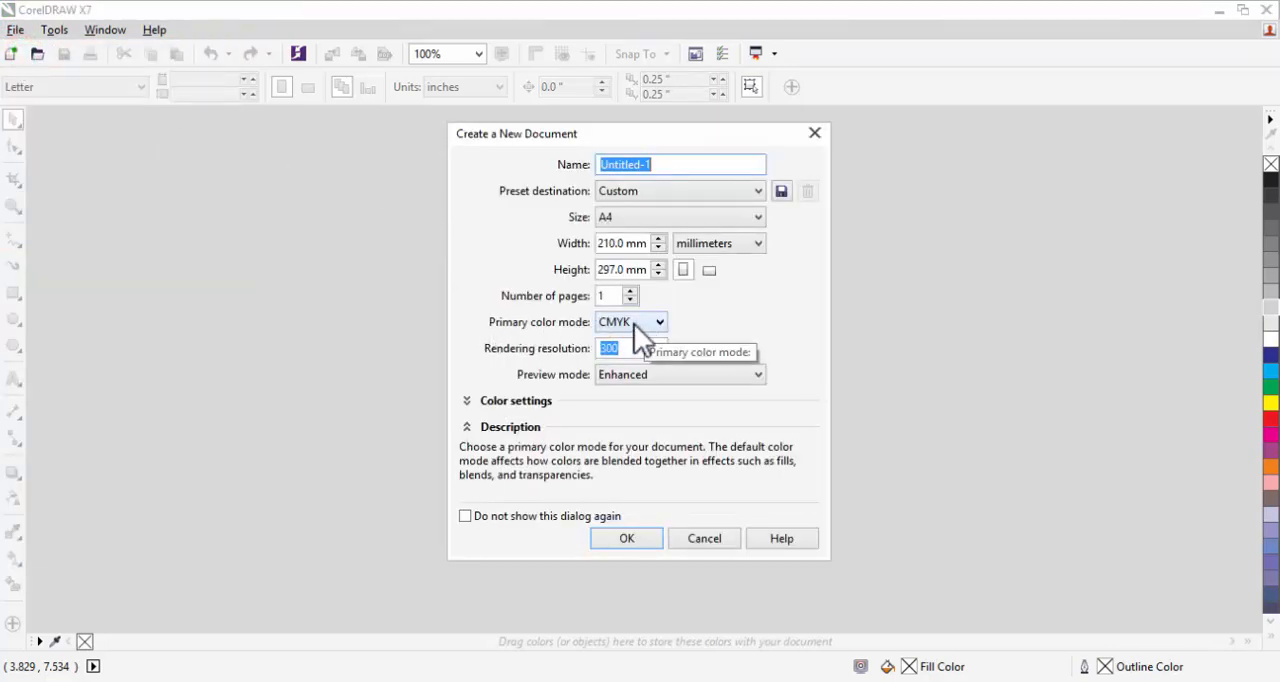
pyautogui.click(630, 538)
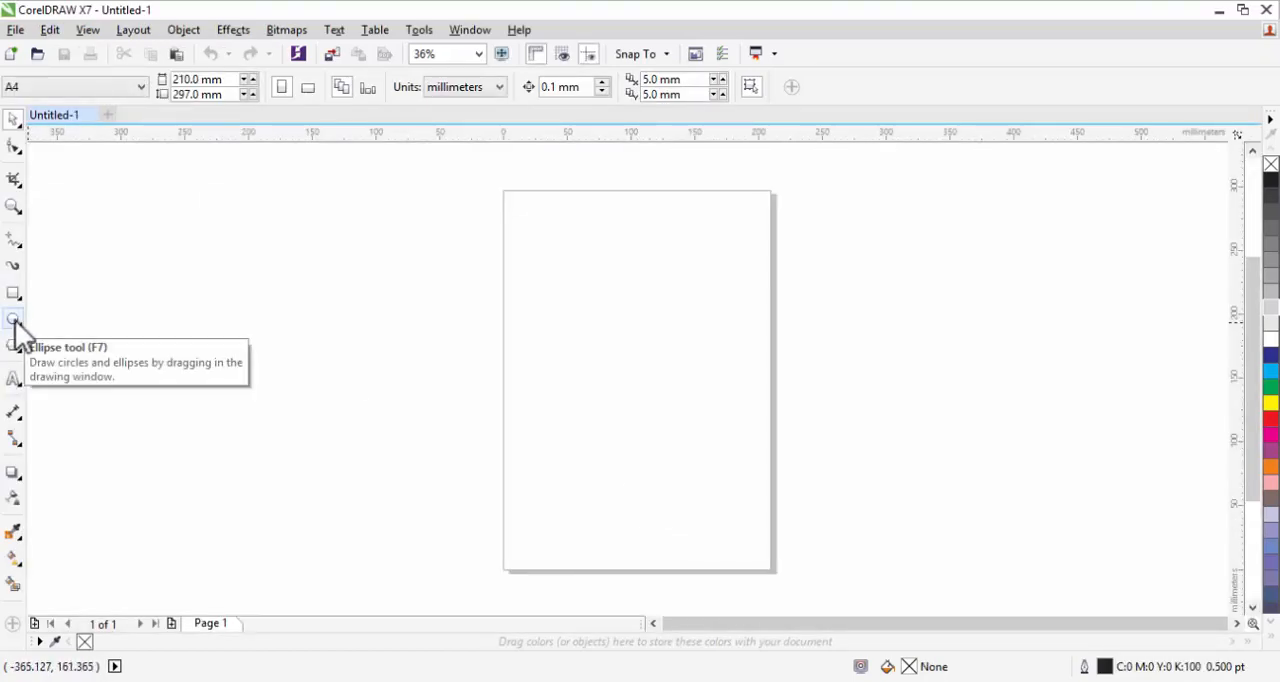
# Draw a tall ellipse about 46 by 113 mm near the page center and switch the document units to inches.
pyautogui.click(14, 320)
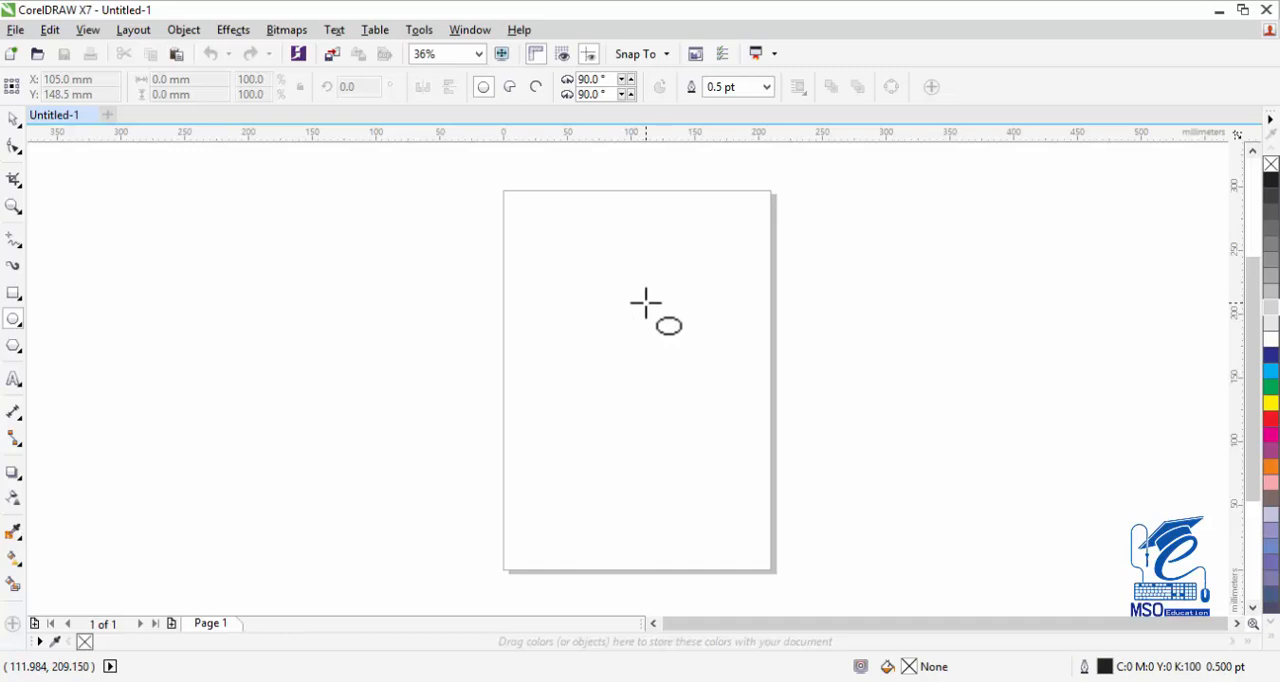
pyautogui.moveTo(664, 298); pyautogui.dragTo(603, 442)
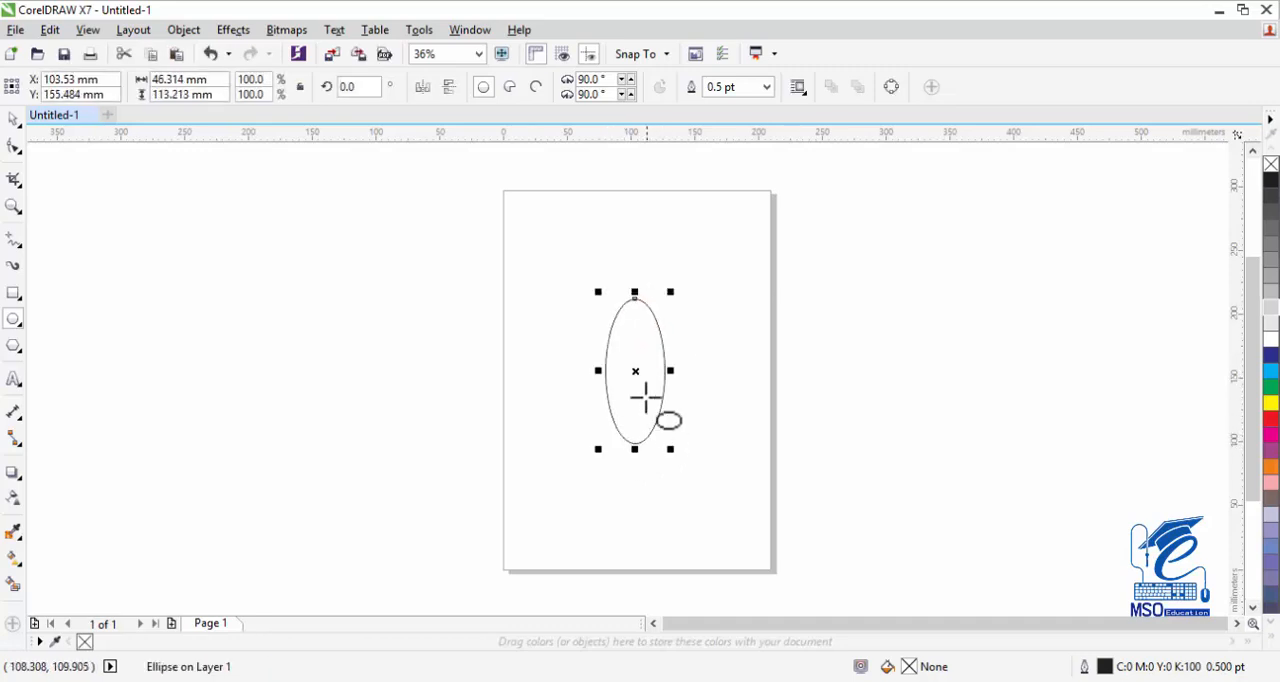
pyautogui.click(14, 118)
pyautogui.click(196, 272)
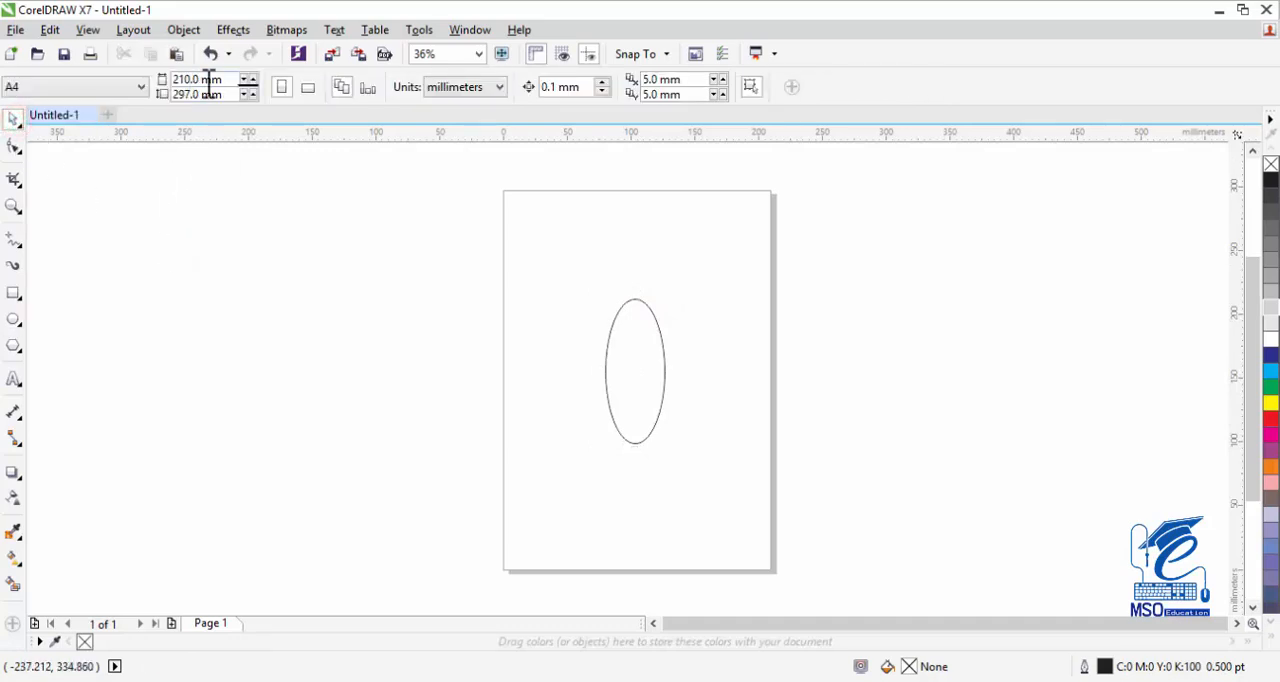
pyautogui.click(466, 86)
pyautogui.click(464, 107)
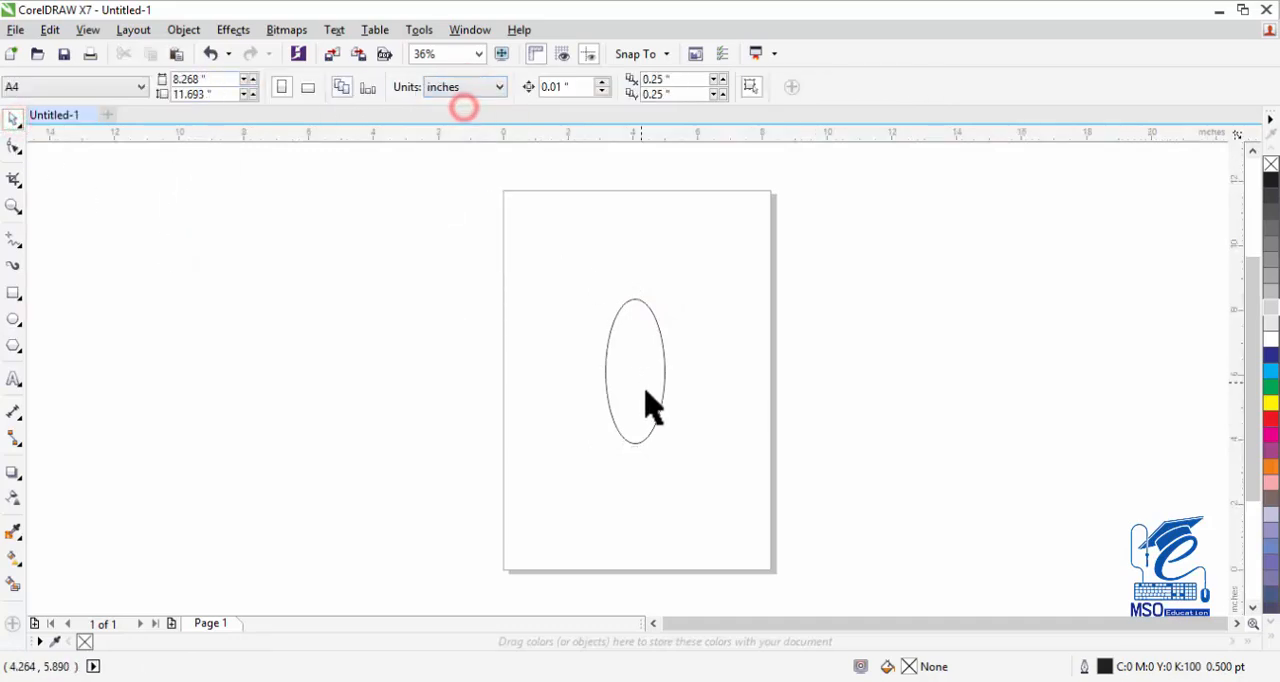
# Resize the ellipse to 0.4 inches wide and 1.2 inches high.
pyautogui.click(646, 393)
pyautogui.click(14, 206)
pyautogui.click(669, 350)
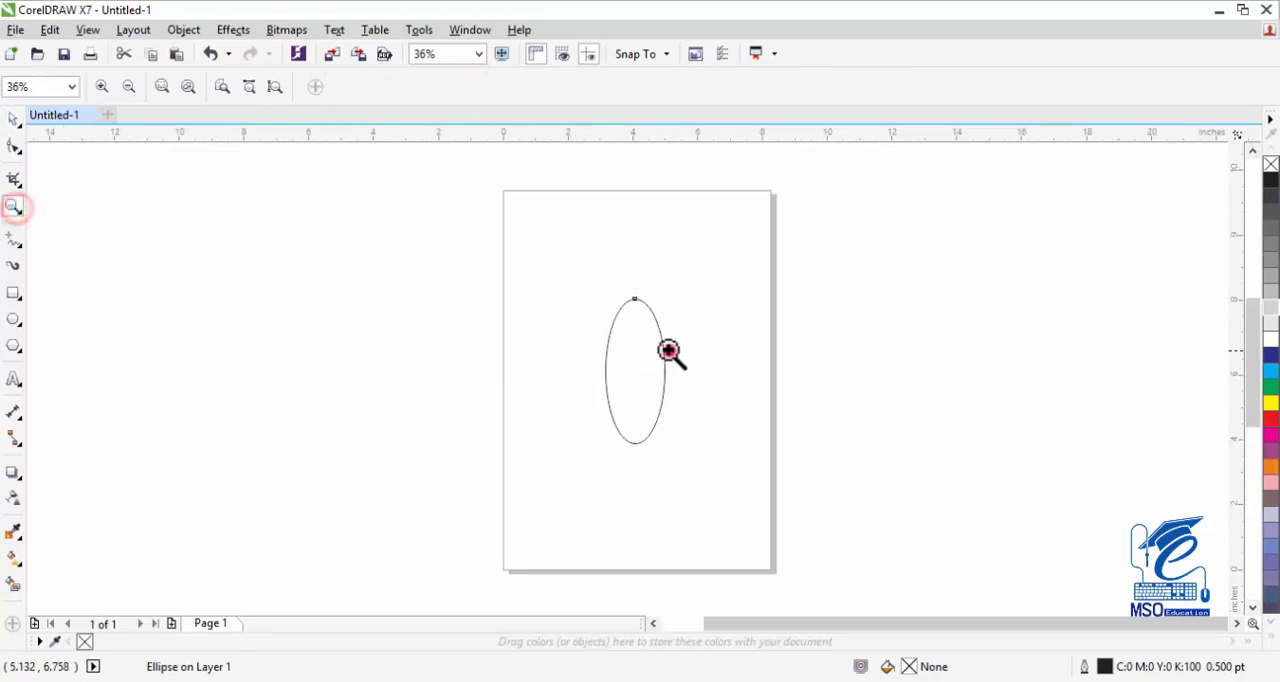
pyautogui.click(596, 404)
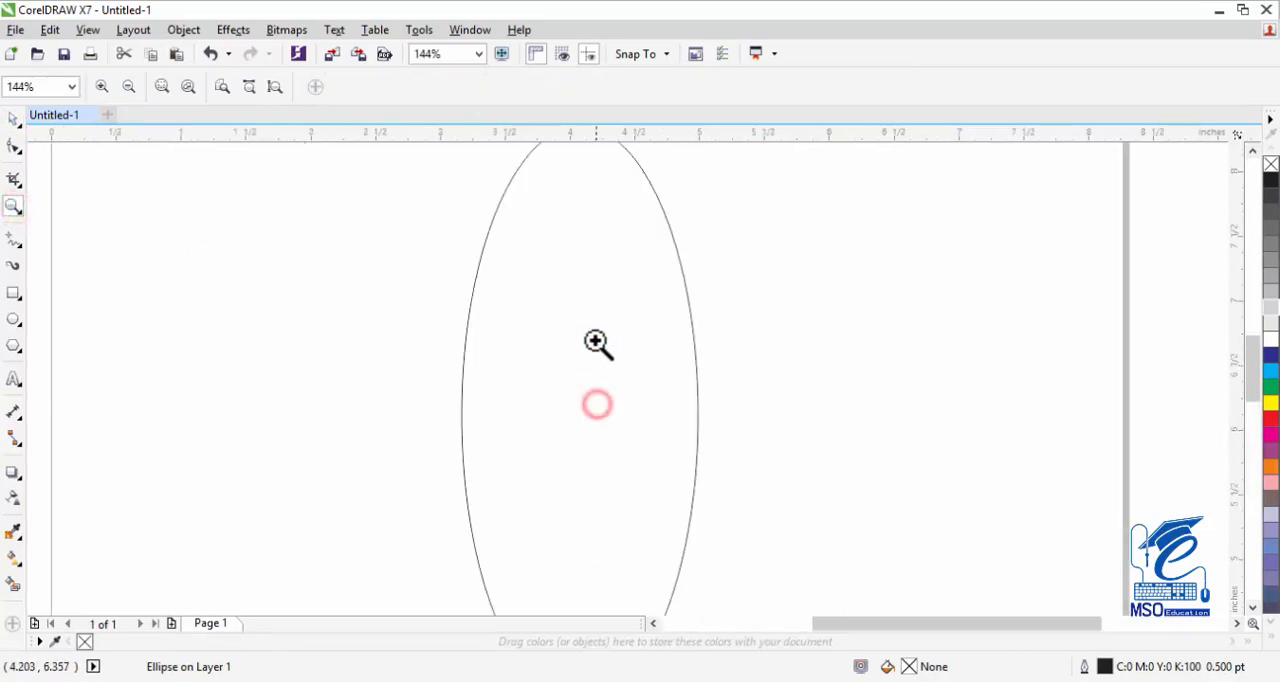
pyautogui.click(13, 119)
pyautogui.click(640, 394)
pyautogui.moveTo(213, 80); pyautogui.dragTo(152, 80)
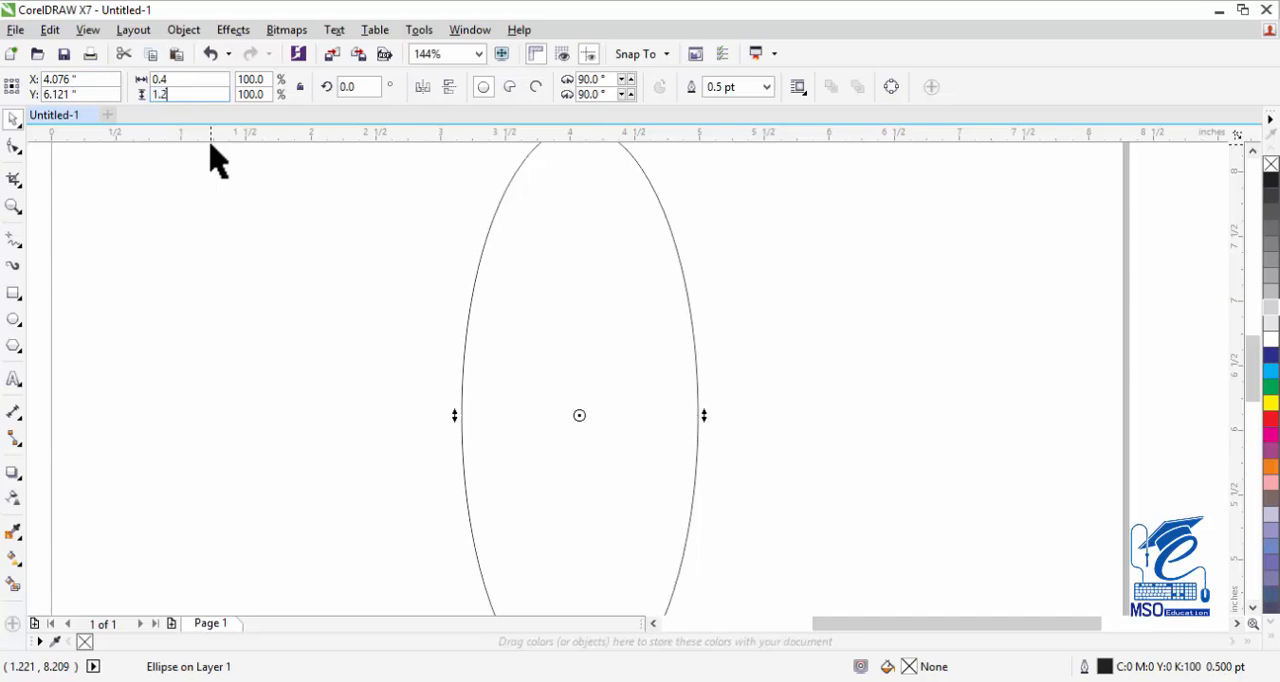
pyautogui.press('Return')
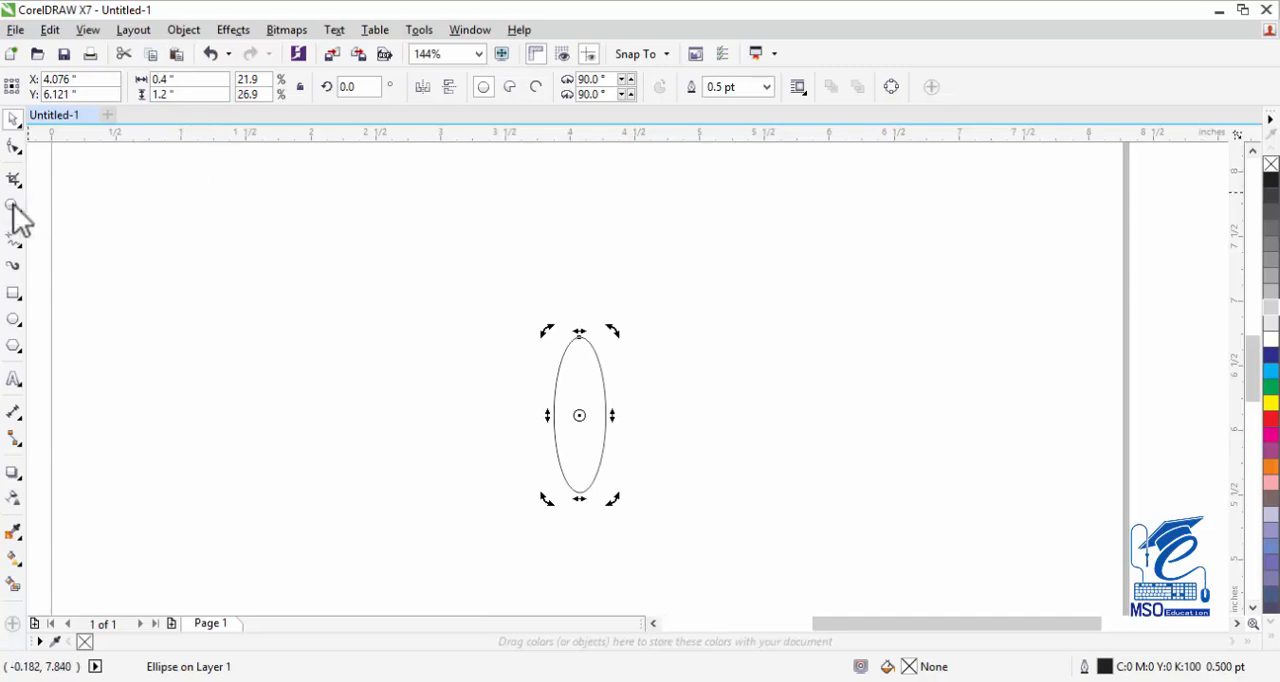
# Rotate the ellipse to an angle of 345 degrees.
pyautogui.click(13, 206)
pyautogui.click(571, 443)
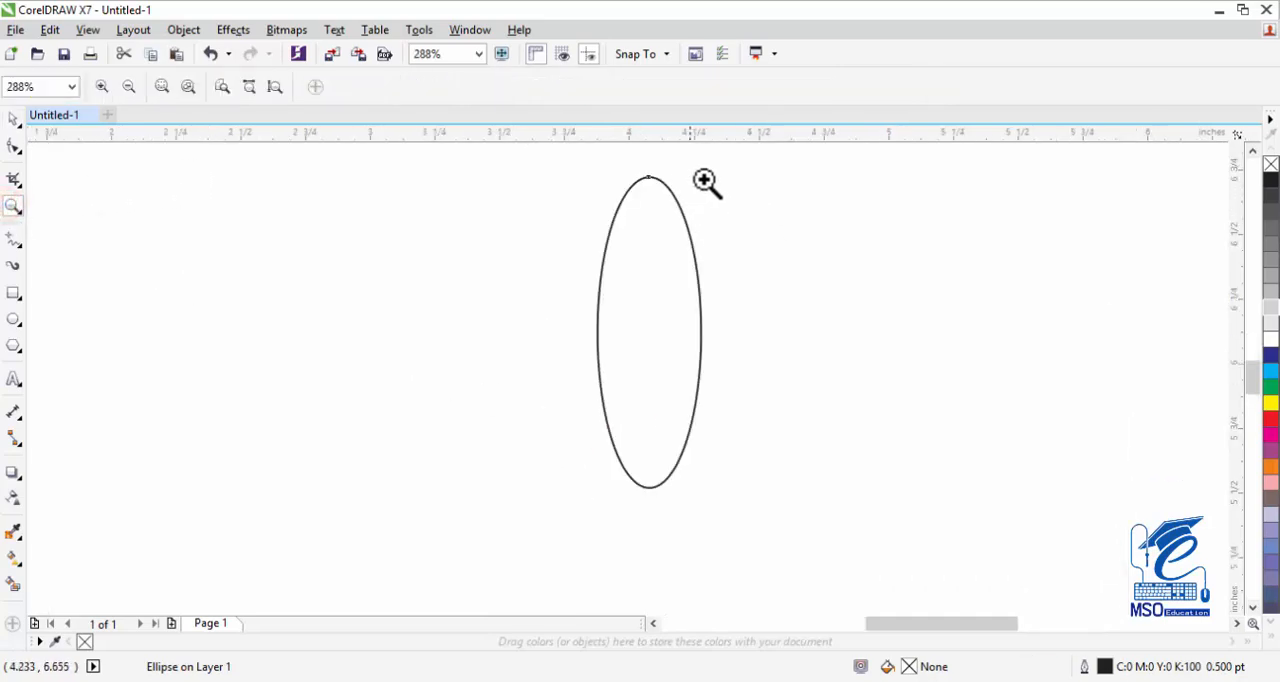
pyautogui.click(14, 119)
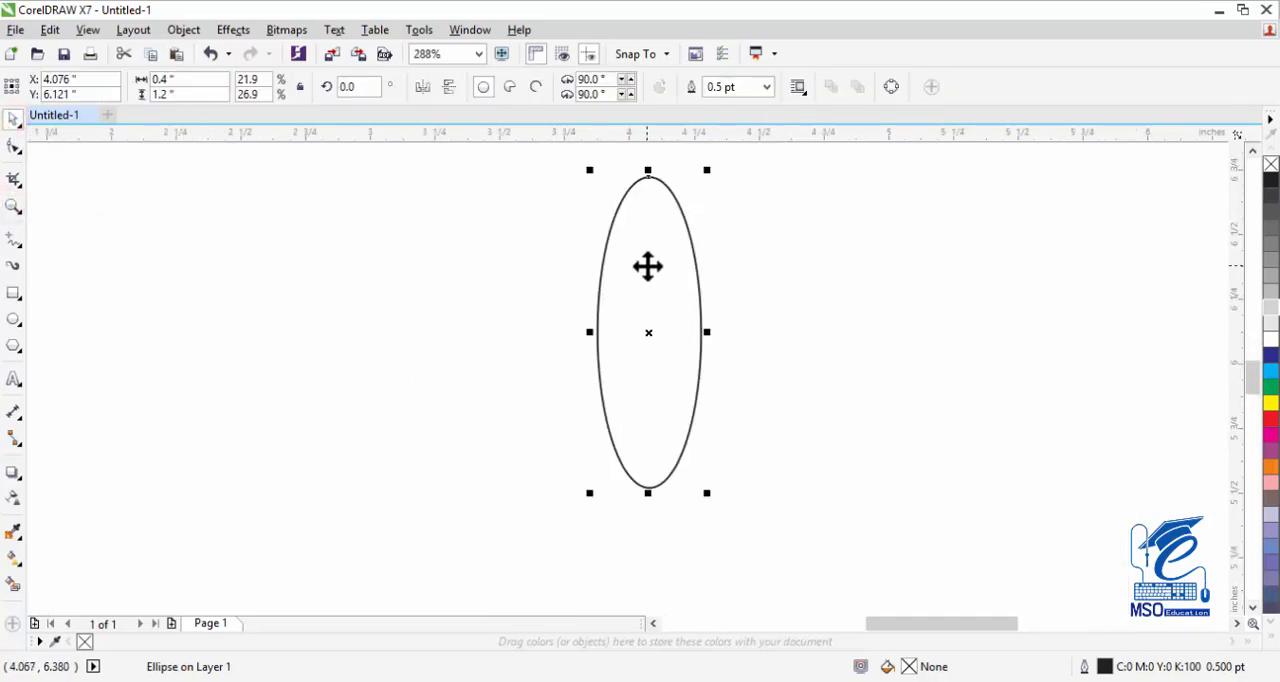
pyautogui.moveTo(382, 88); pyautogui.dragTo(336, 89)
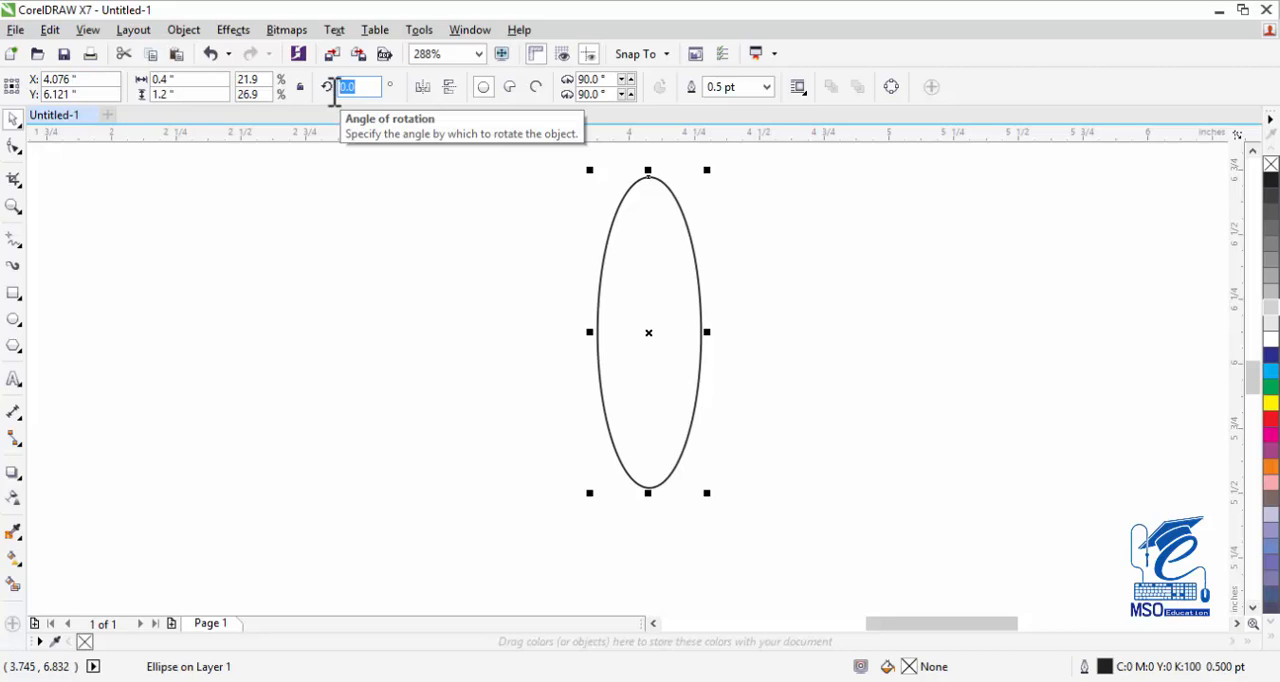
pyautogui.write('345')
pyautogui.press('Return')
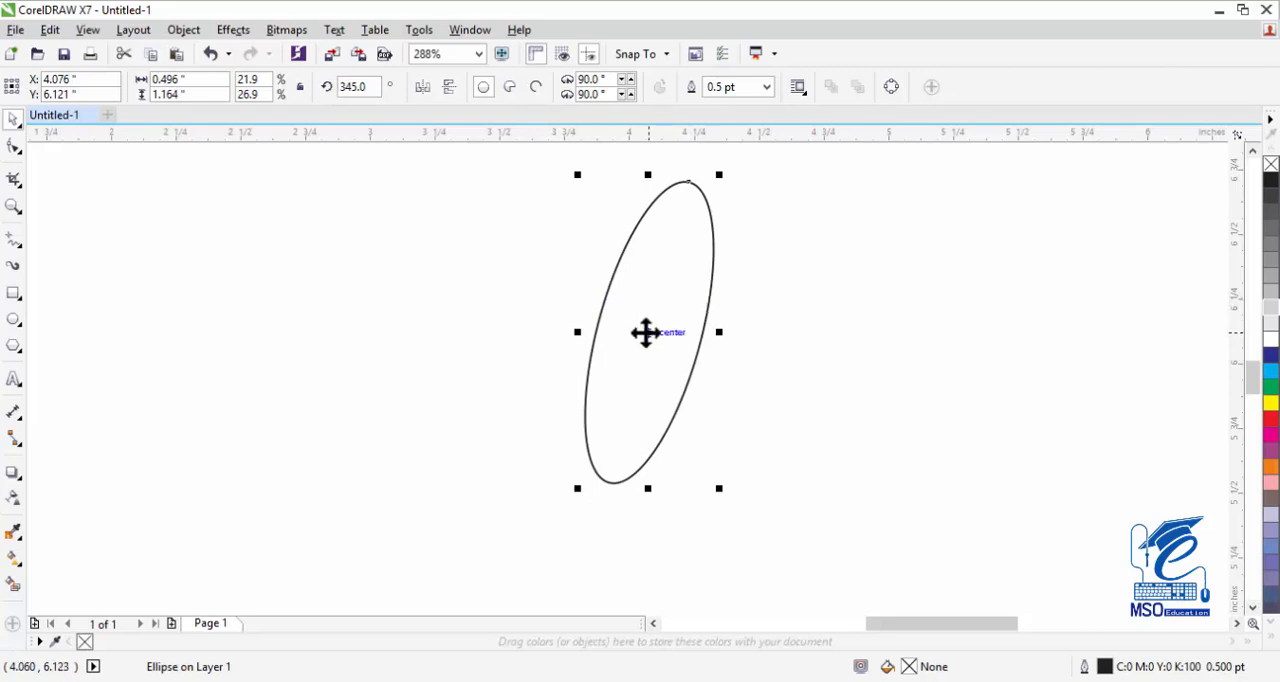
# Make a rotated copy of the ellipse about the same center and set its rotation angle to 11 degrees.
pyautogui.click(645, 333)
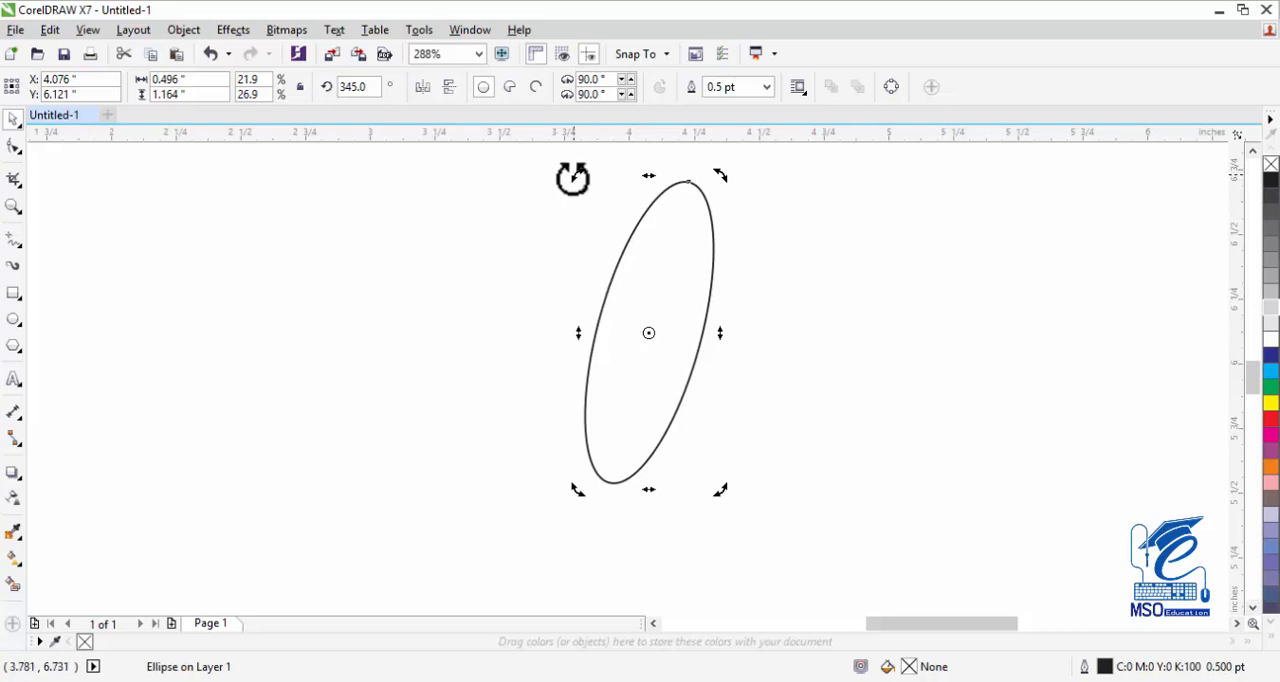
pyautogui.moveTo(724, 180); pyautogui.dragTo(646, 171)
pyautogui.doubleClick(368, 86)
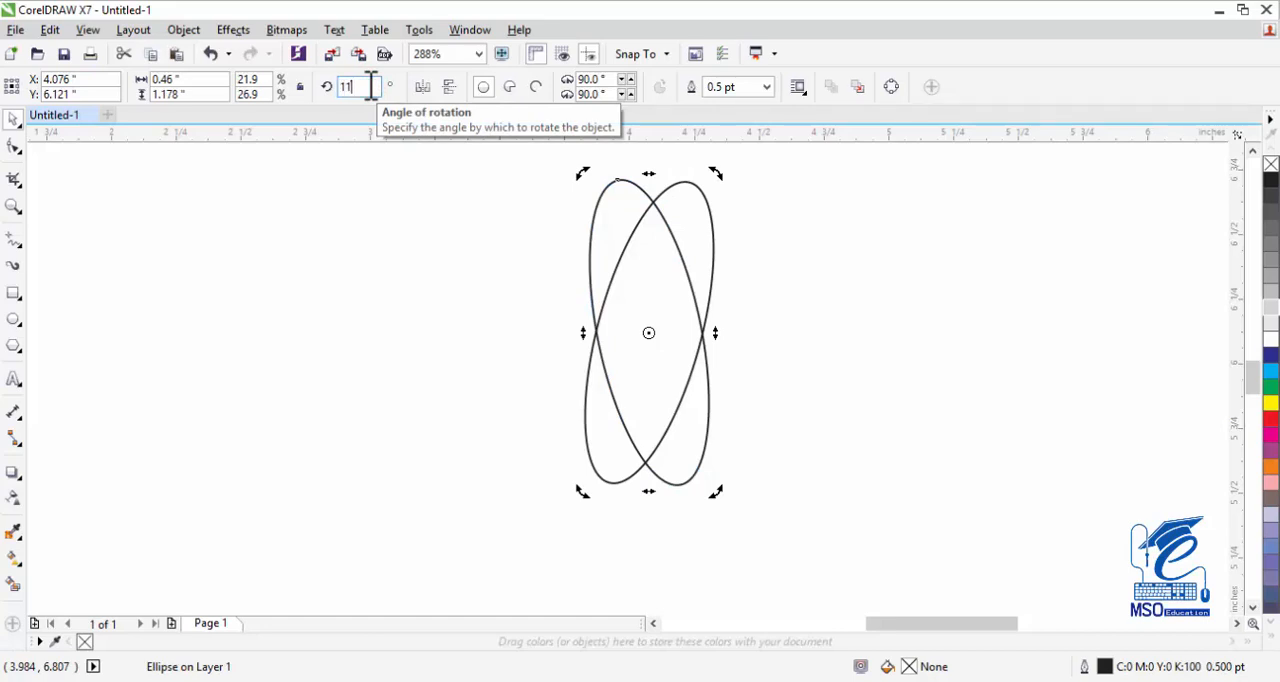
pyautogui.press('Return')
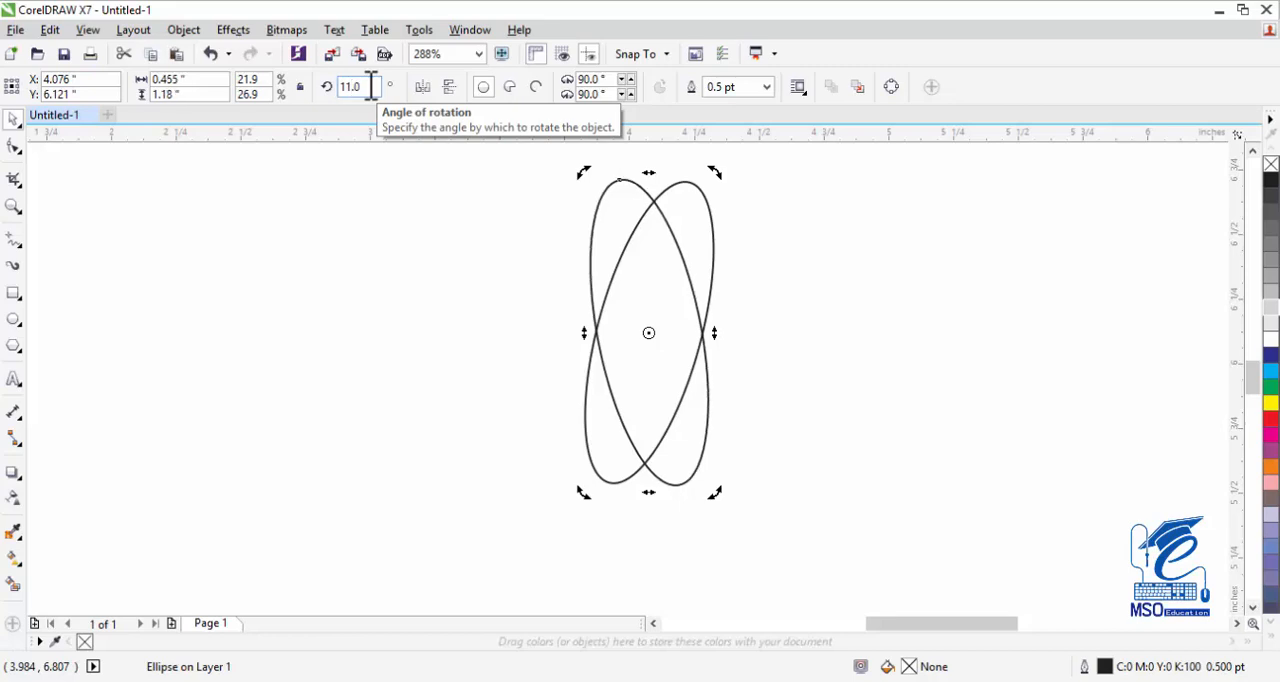
# Draw a narrow rectangle about 0.165 by 1.128 inches over the crossing ellipses and convert it to curves.
pyautogui.click(13, 293)
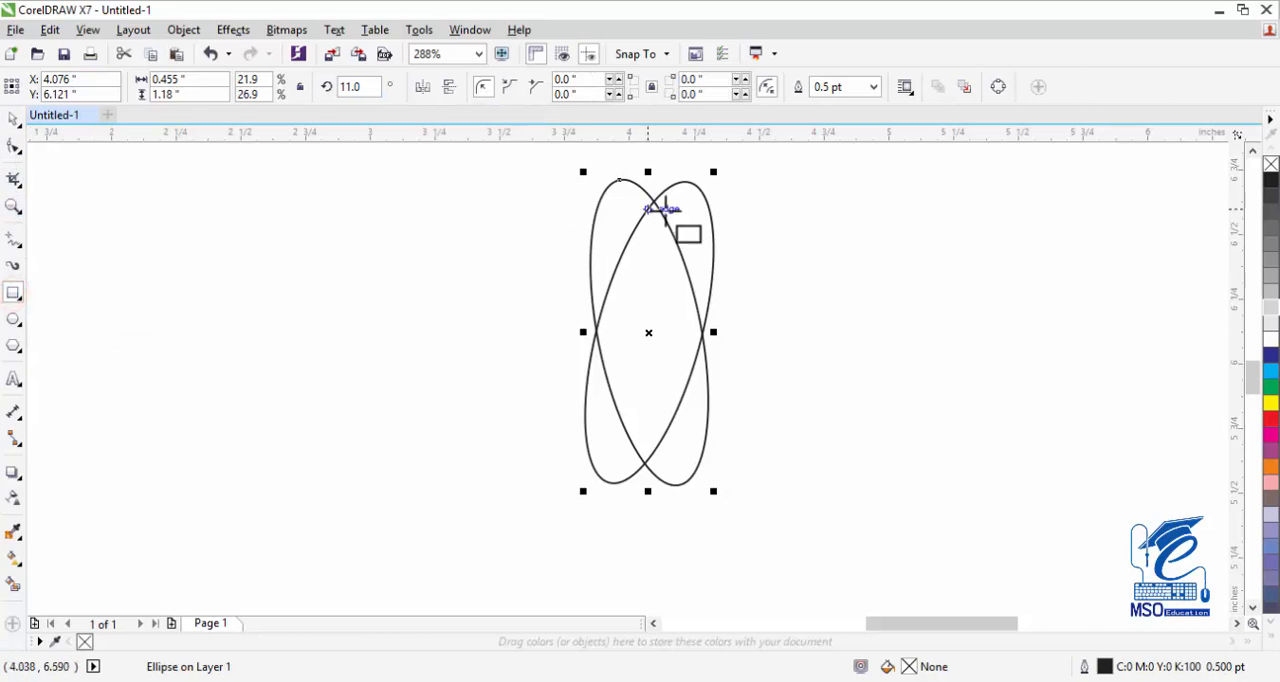
pyautogui.moveTo(672, 187); pyautogui.dragTo(630, 478)
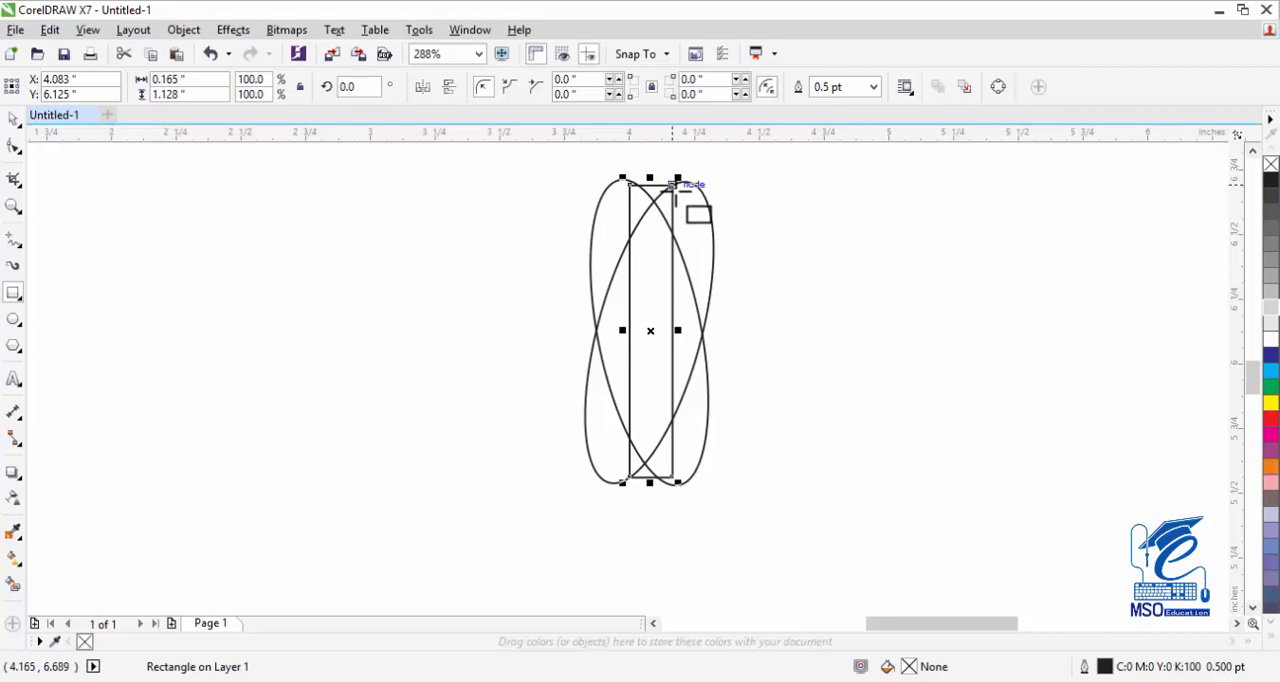
pyautogui.click(998, 88)
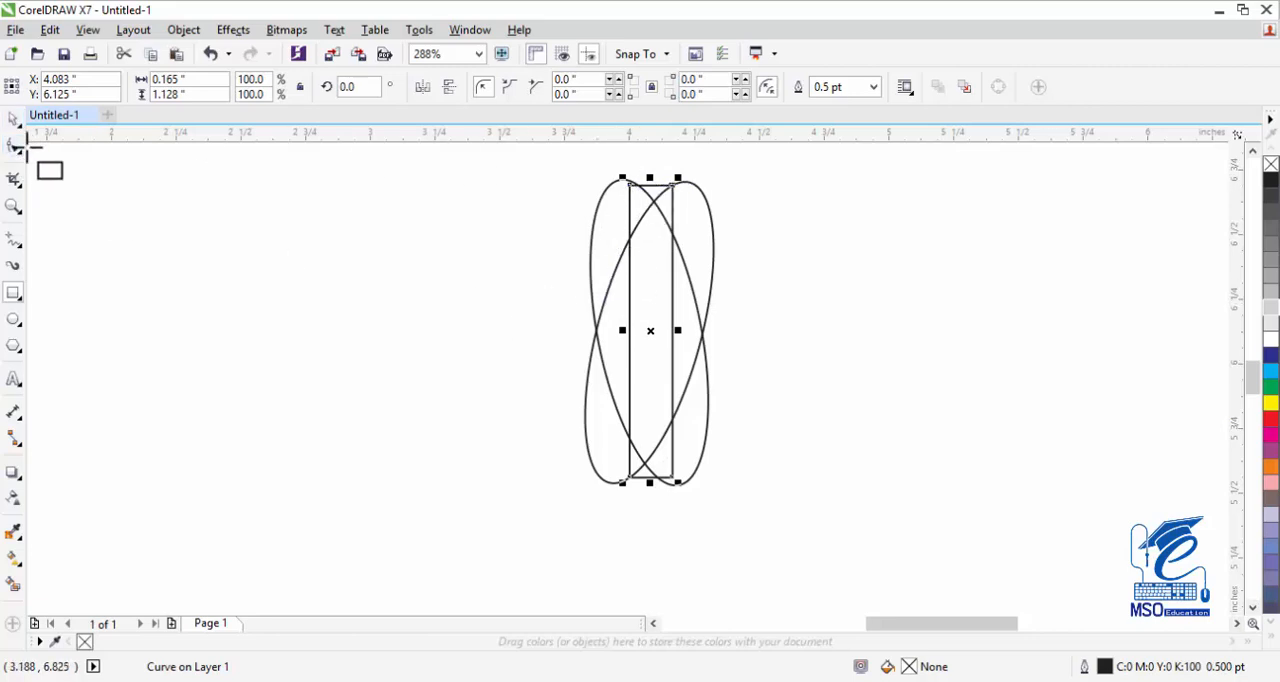
# Move the rectangle's top-left corner node onto the left ellipse outline, undoing the adjustment tried on the top-right corner.
pyautogui.click(13, 206)
pyautogui.click(614, 165)
pyautogui.moveTo(614, 165); pyautogui.dragTo(698, 225)
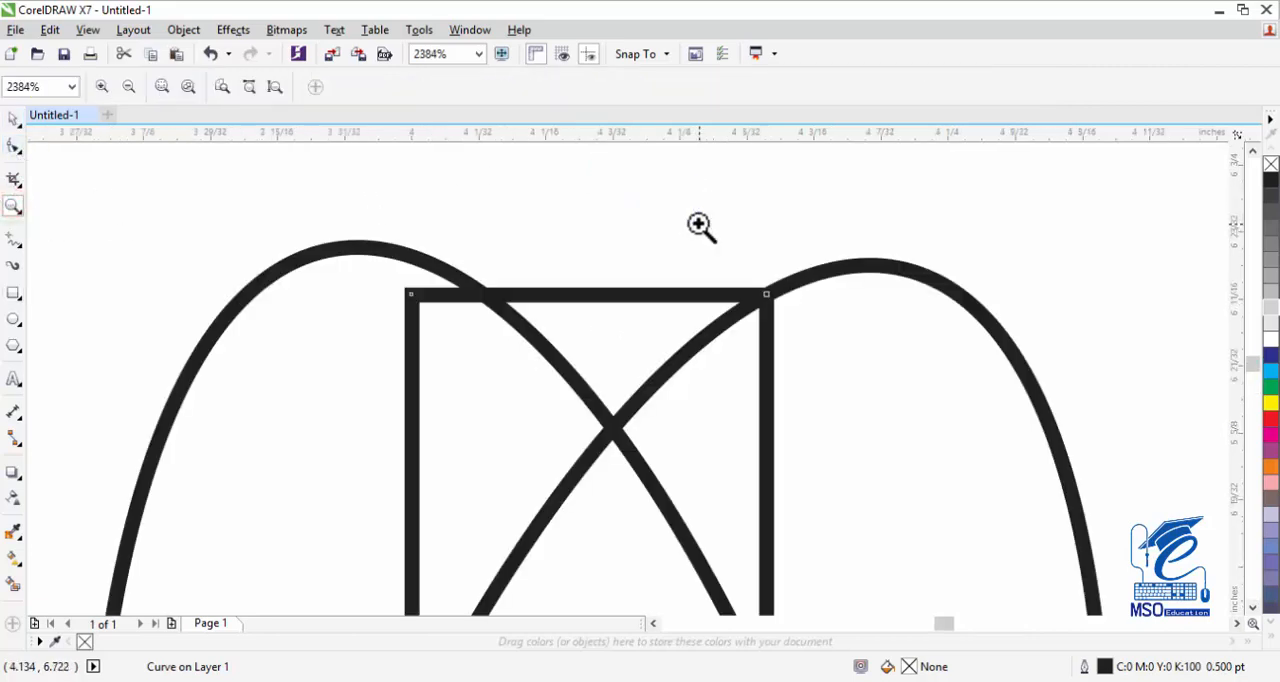
pyautogui.click(13, 118)
pyautogui.click(13, 145)
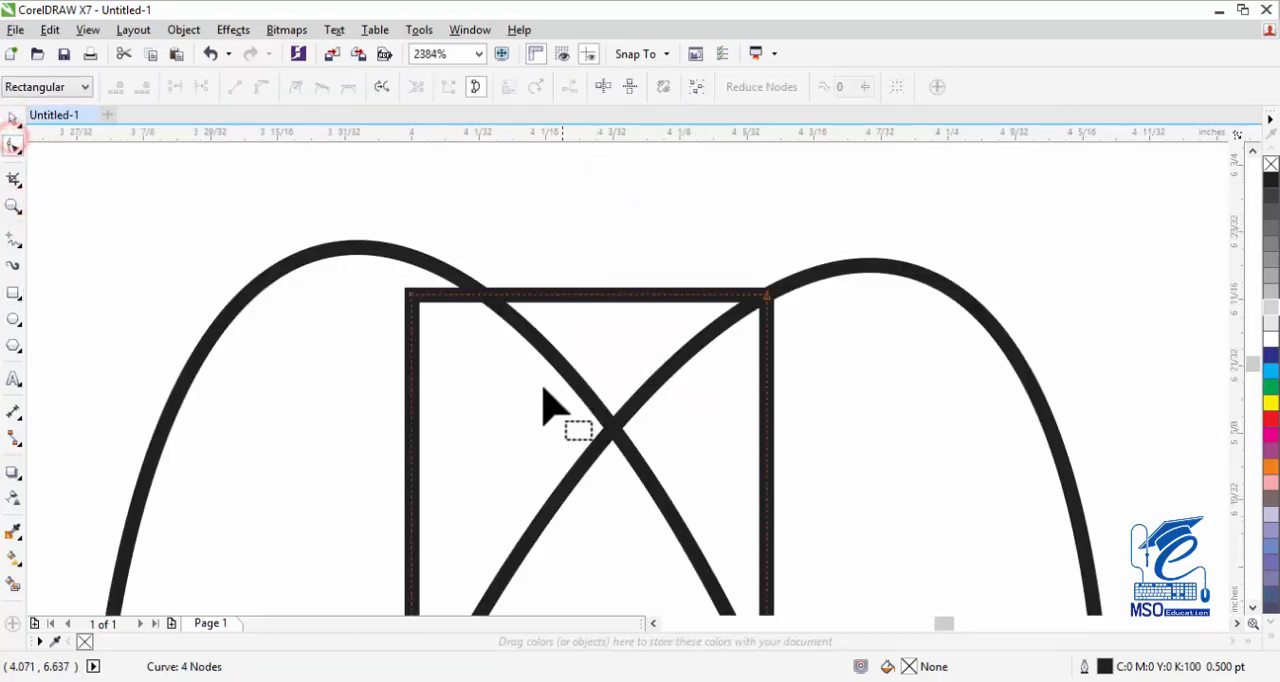
pyautogui.moveTo(411, 297); pyautogui.dragTo(485, 296)
pyautogui.moveTo(768, 298); pyautogui.dragTo(760, 304)
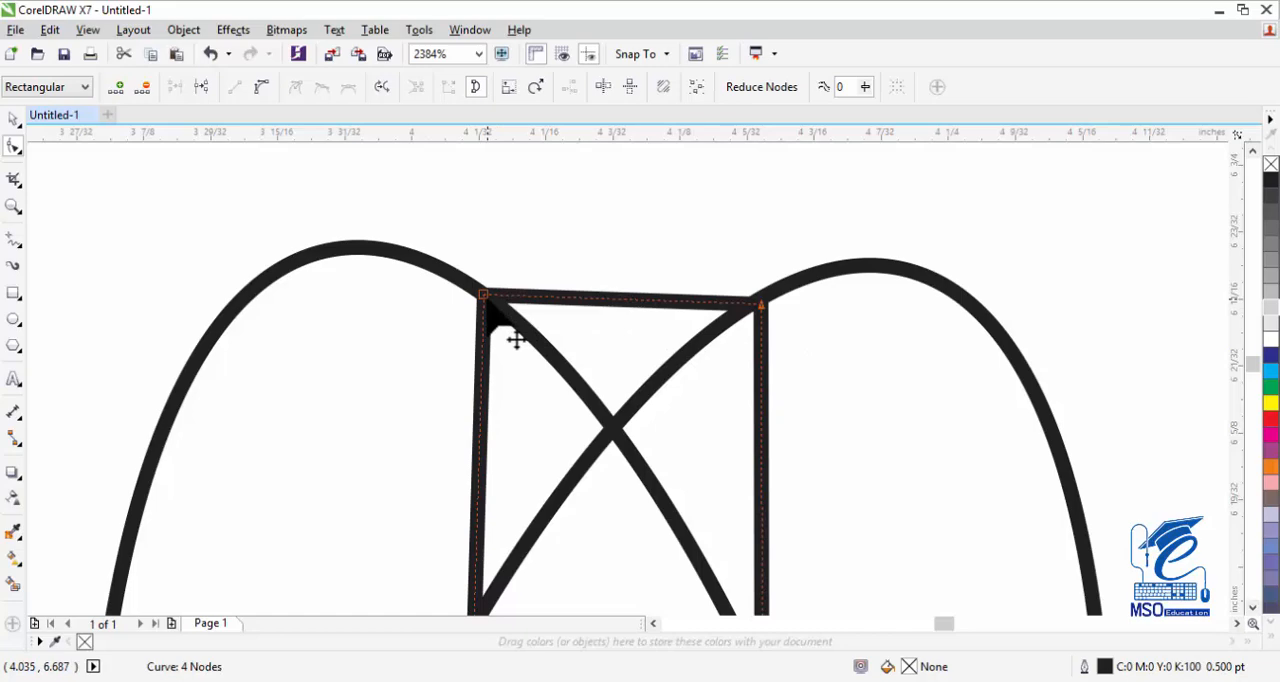
pyautogui.hotkey('ctrl', 'z')
# Convert the rectangle's top edge to a curve and bend it down into a smooth dip, fitting its end nodes to the ellipses.
pyautogui.click(624, 297)
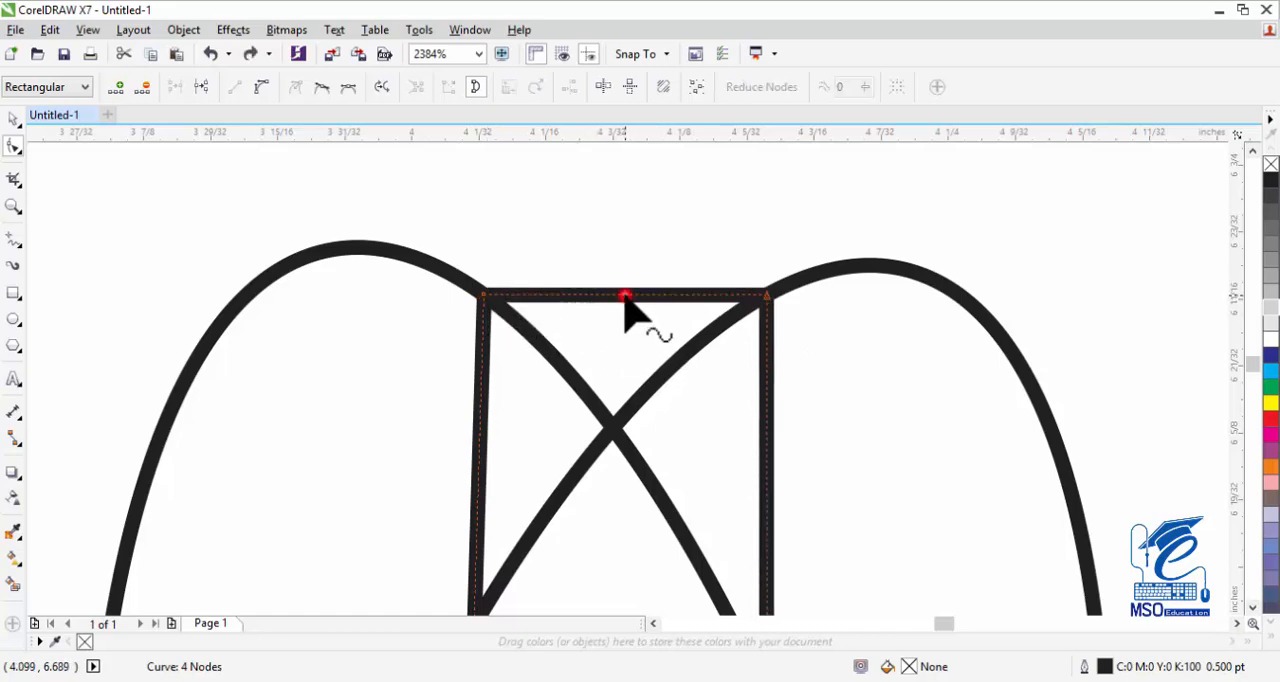
pyautogui.click(263, 89)
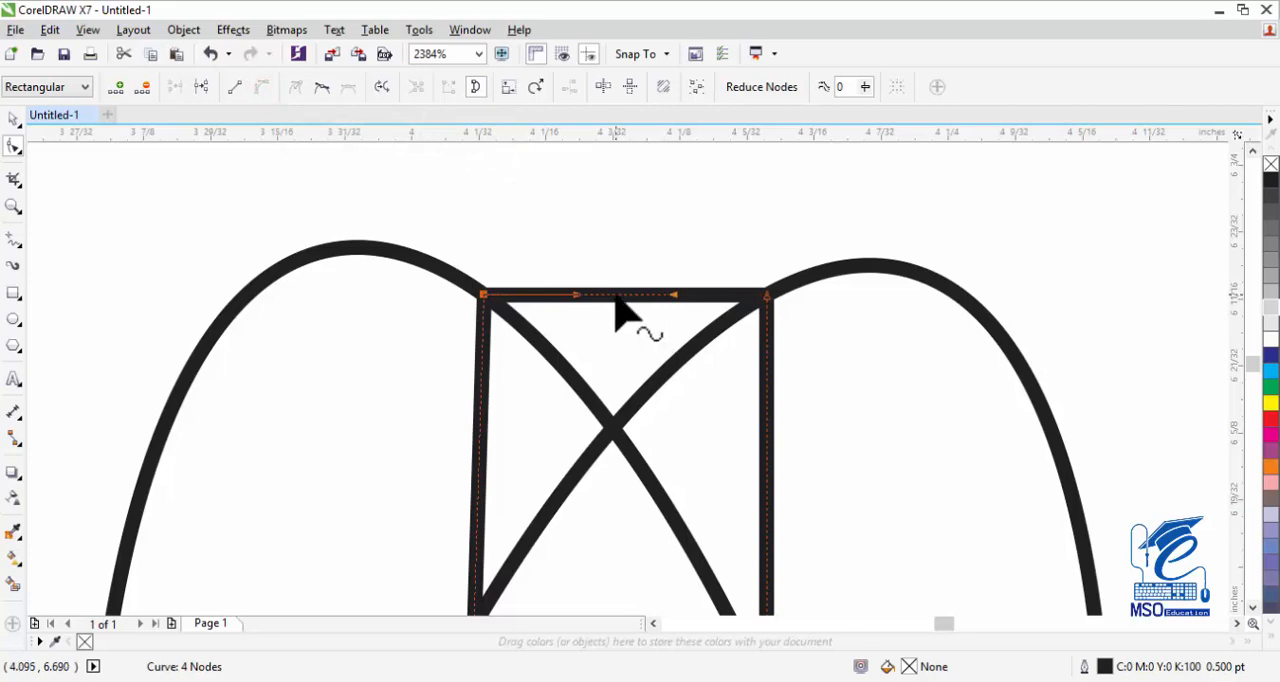
pyautogui.moveTo(615, 297); pyautogui.dragTo(614, 355)
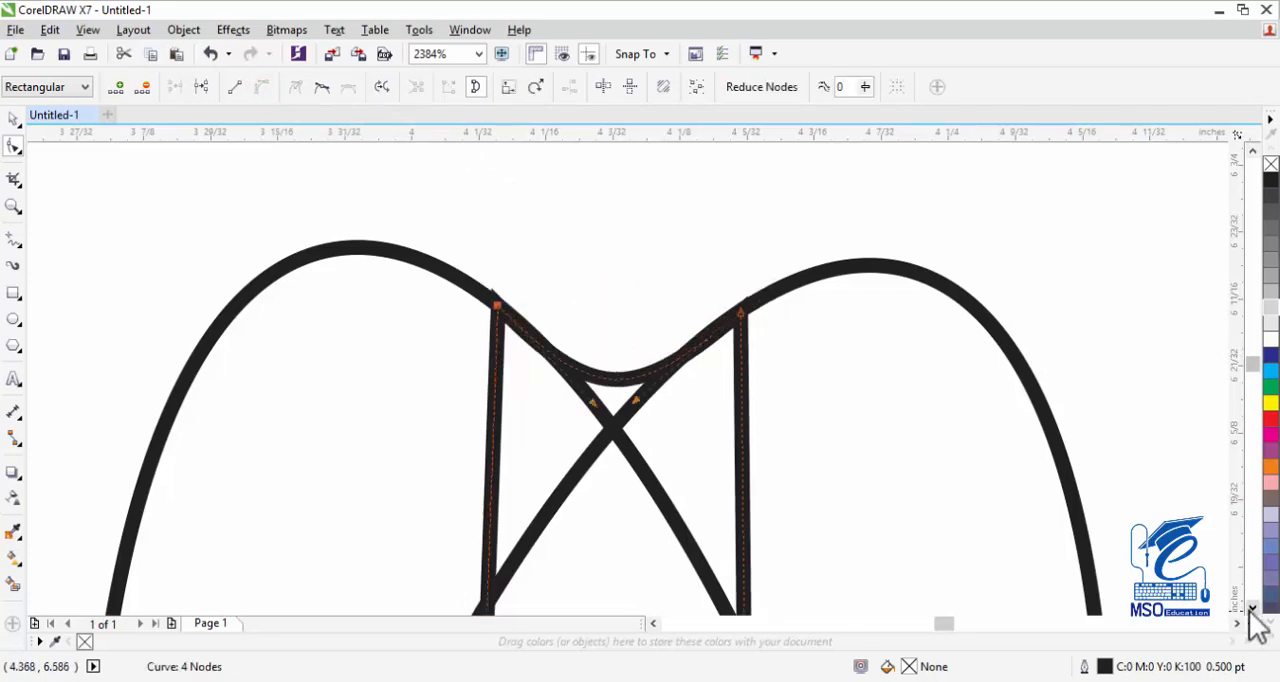
# Move the rectangle's two bottom corner nodes onto the lower outlines of the crossing ellipses.
pyautogui.click(1251, 608)
pyautogui.click(1256, 576)
pyautogui.click(1256, 576)
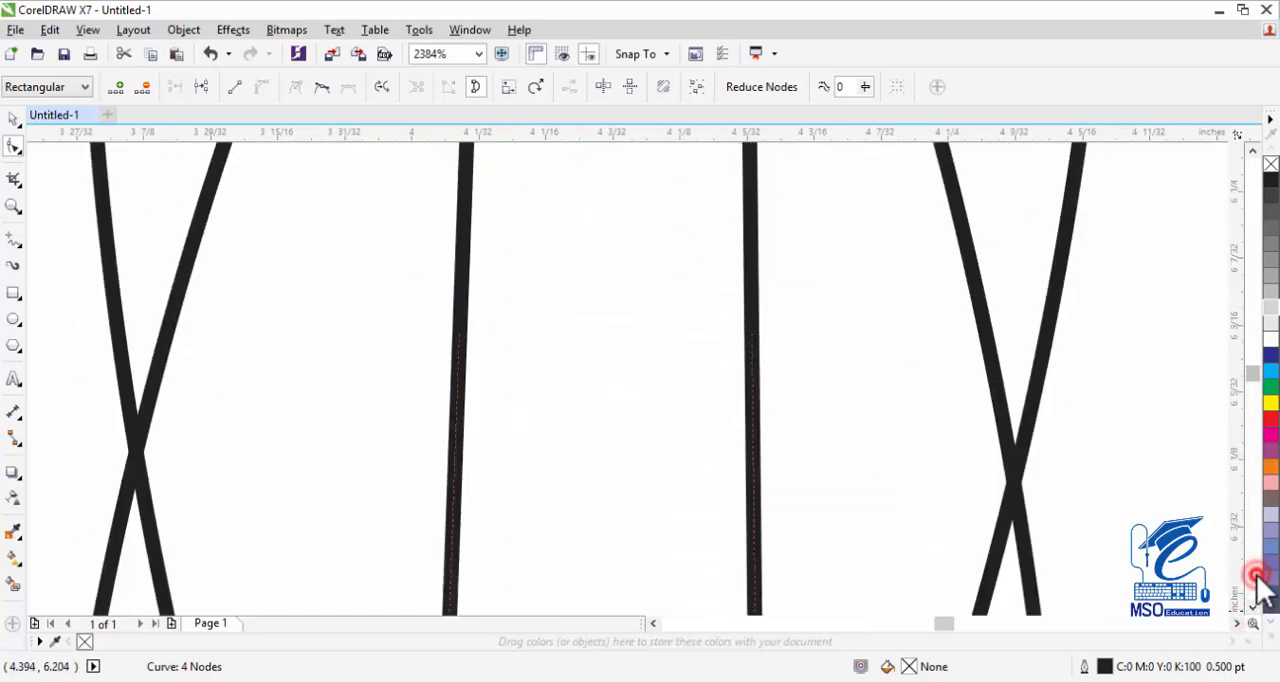
pyautogui.click(1256, 576)
pyautogui.click(1256, 576)
pyautogui.click(1256, 576)
pyautogui.moveTo(765, 250); pyautogui.dragTo(634, 244)
pyautogui.click(409, 246)
# Convert the rectangle's bottom edge to a curve and bend it upward so it blends smoothly into both ellipses.
pyautogui.click(520, 245)
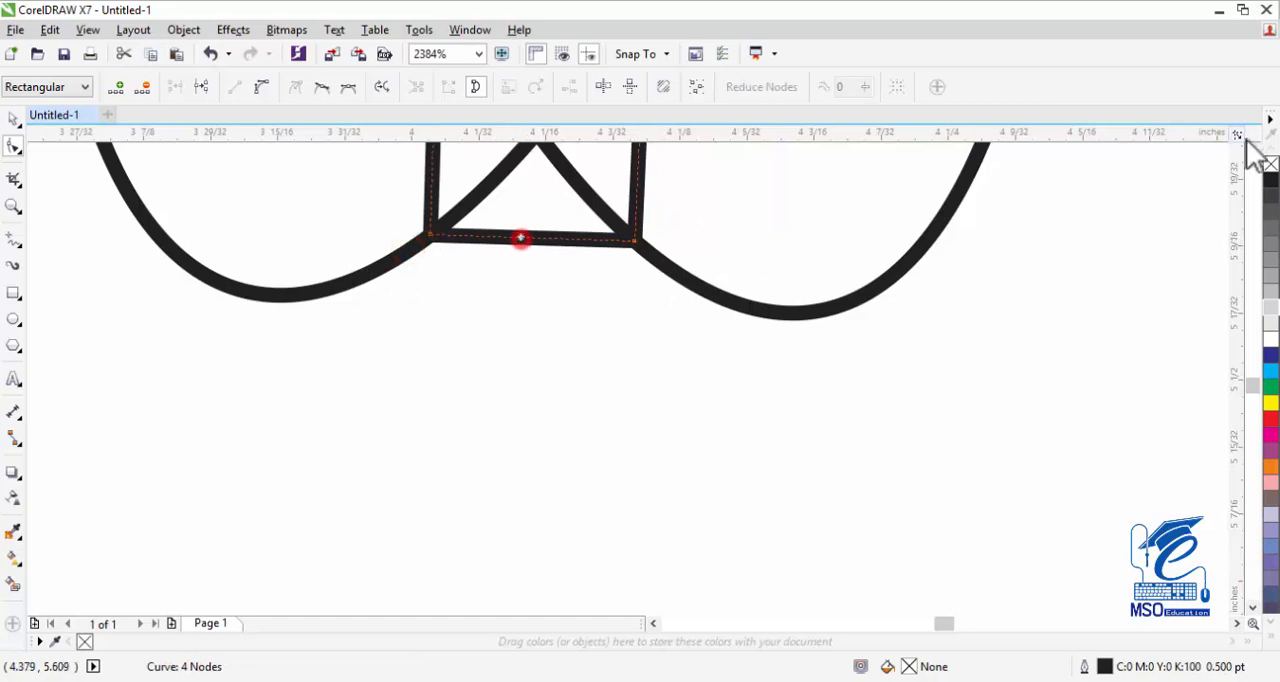
pyautogui.click(1252, 150)
pyautogui.click(261, 86)
pyautogui.moveTo(523, 380); pyautogui.dragTo(538, 320)
pyautogui.click(632, 388)
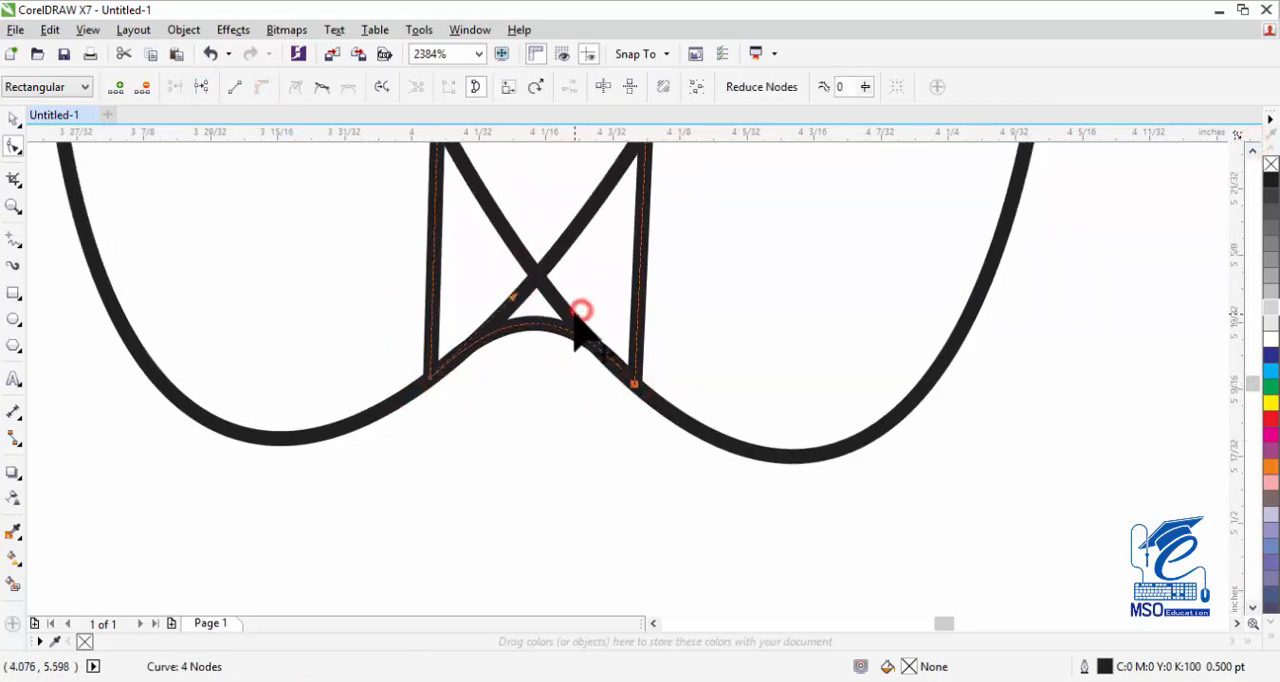
pyautogui.click(428, 379)
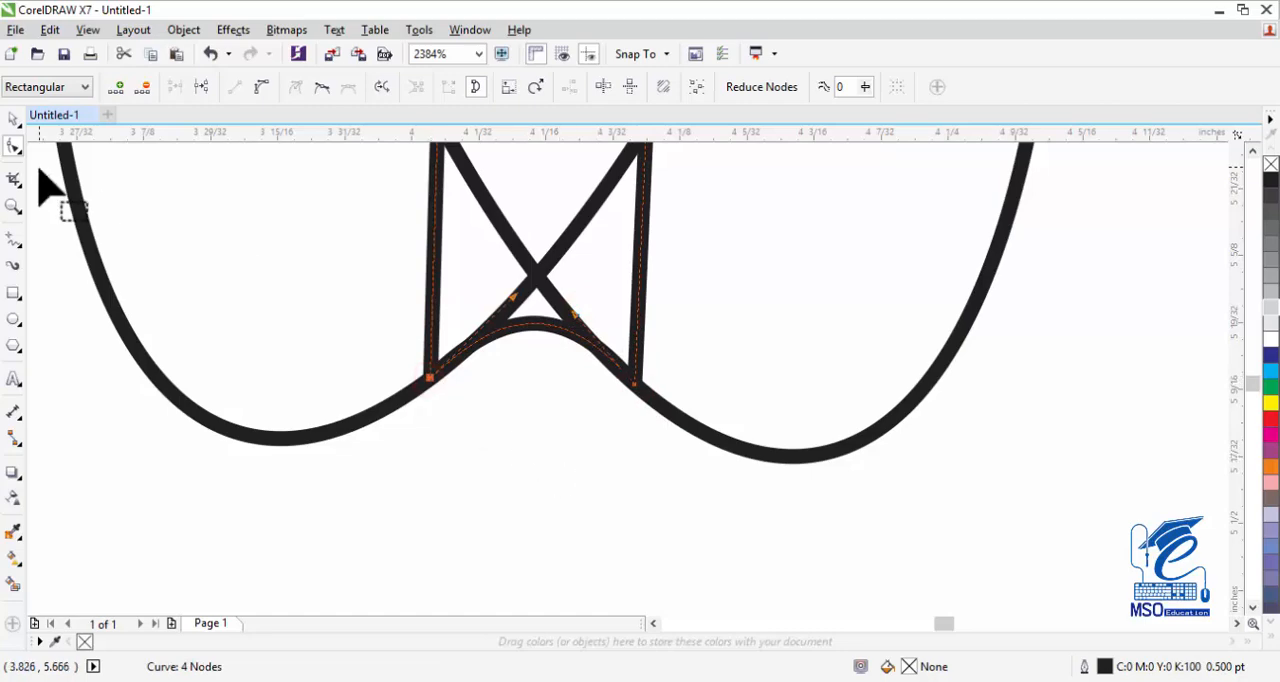
# Select both ellipses and the curved rectangle together and weld them into a single petal outline.
pyautogui.click(14, 207)
pyautogui.press('F4')
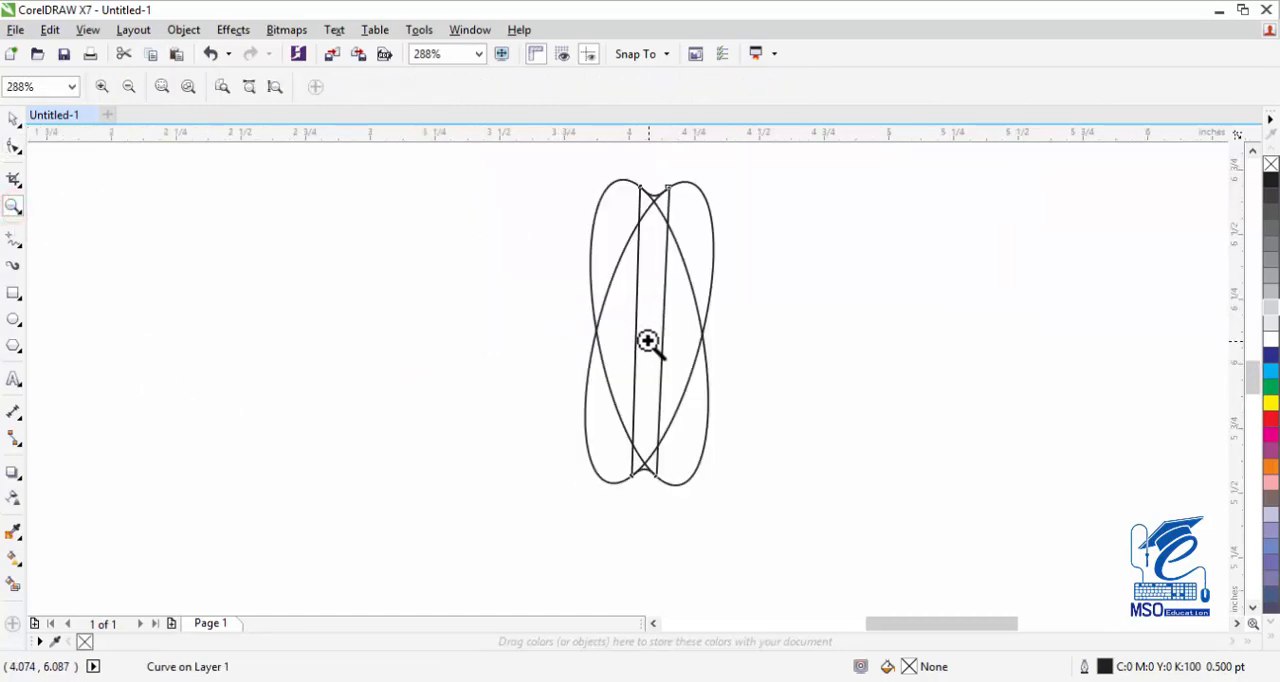
pyautogui.click(13, 120)
pyautogui.press('F10')
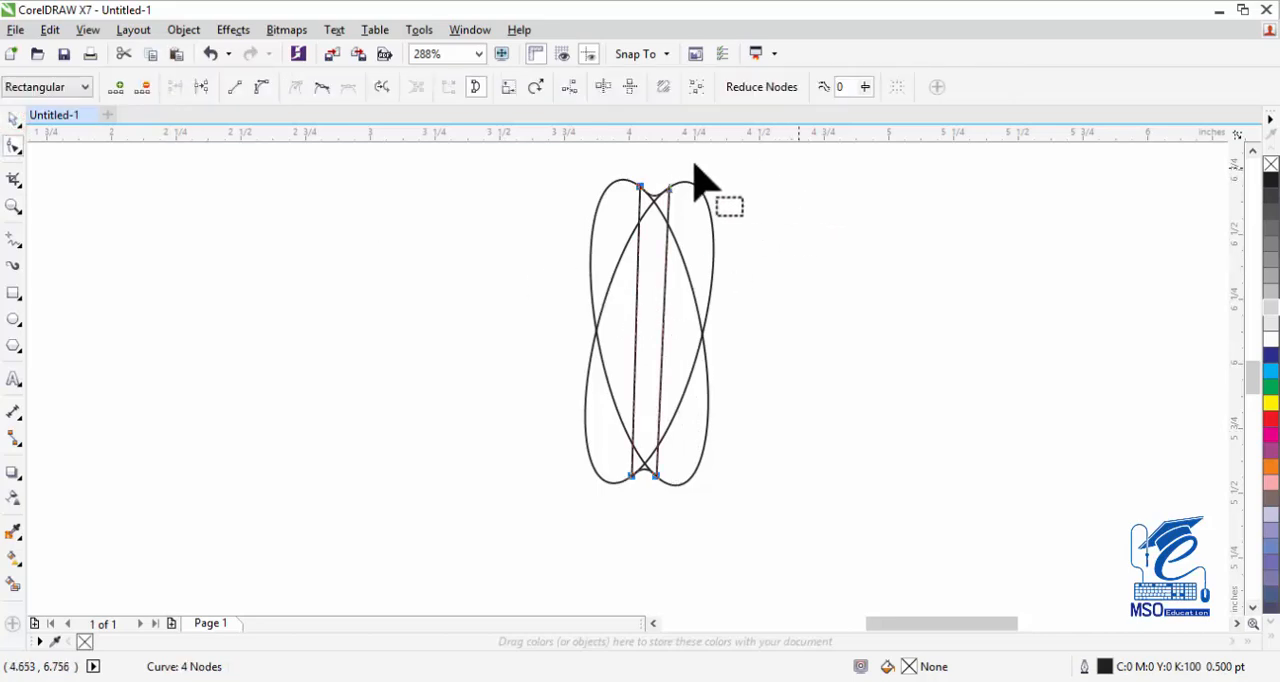
pyautogui.click(13, 120)
pyautogui.moveTo(760, 169); pyautogui.dragTo(521, 528)
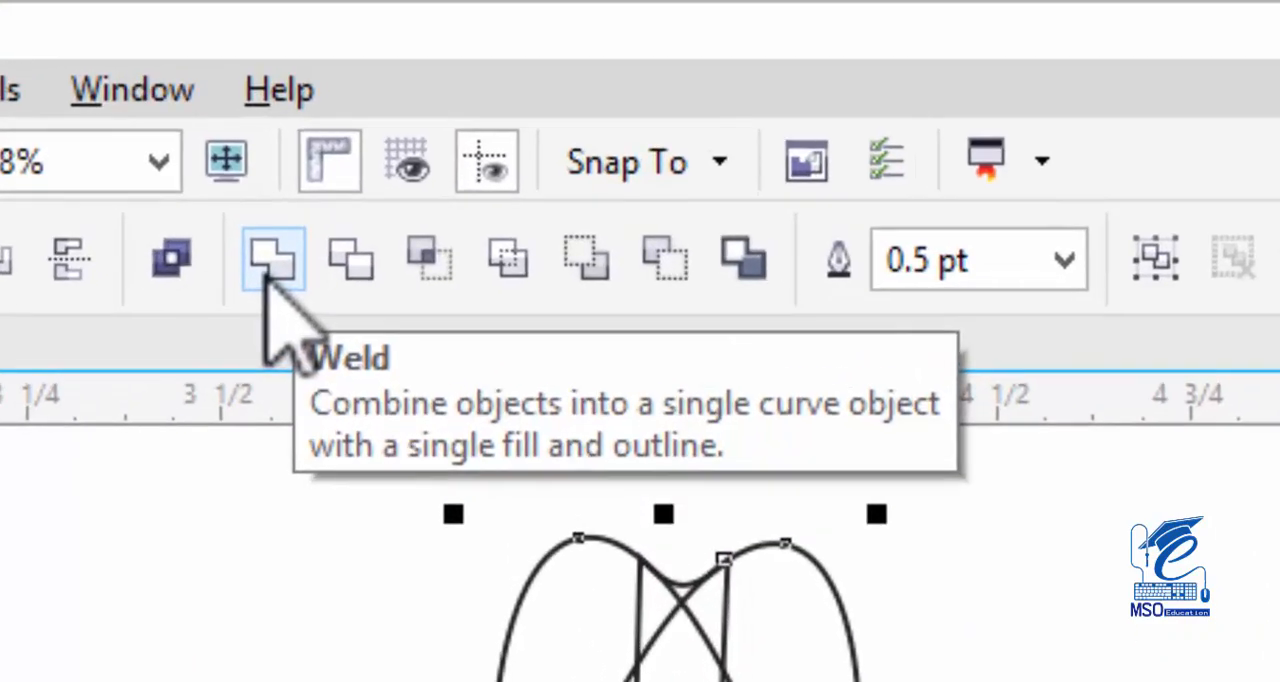
pyautogui.click(265, 270)
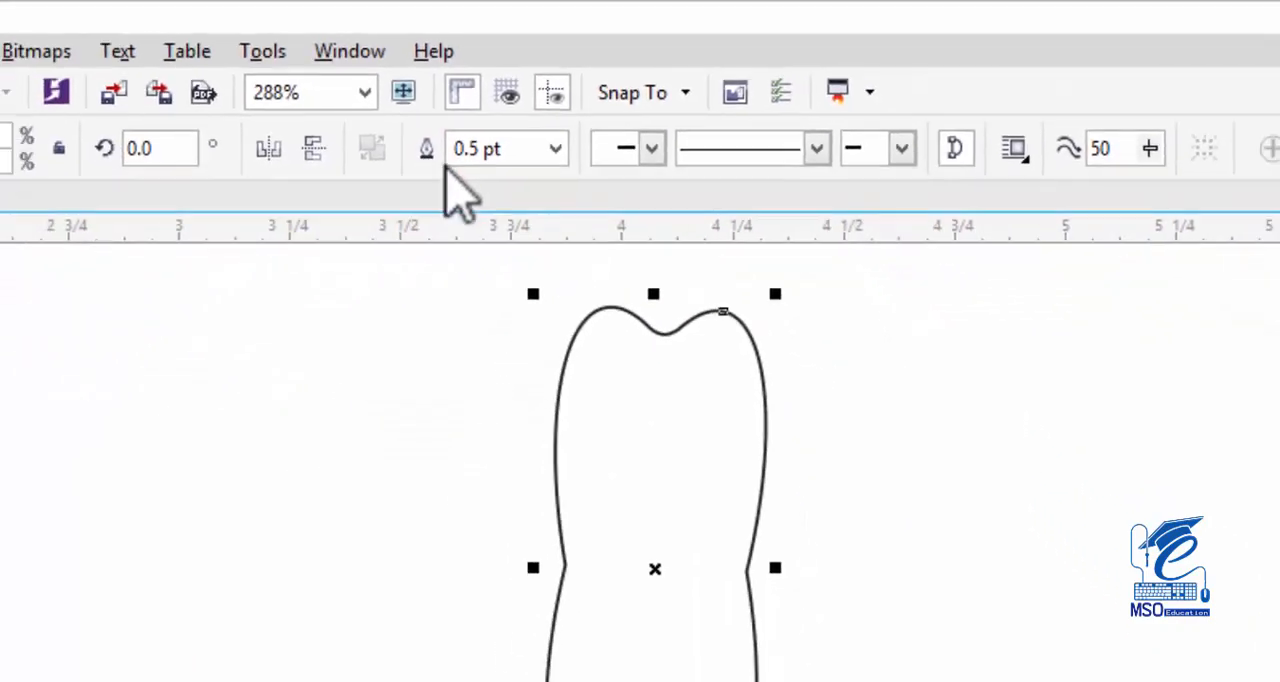
# Rotate a copy of the welded petal shape about 26 degrees counterclockwise around its center so the lobes overlap, undoing the first rotation attempt.
pyautogui.click(649, 412)
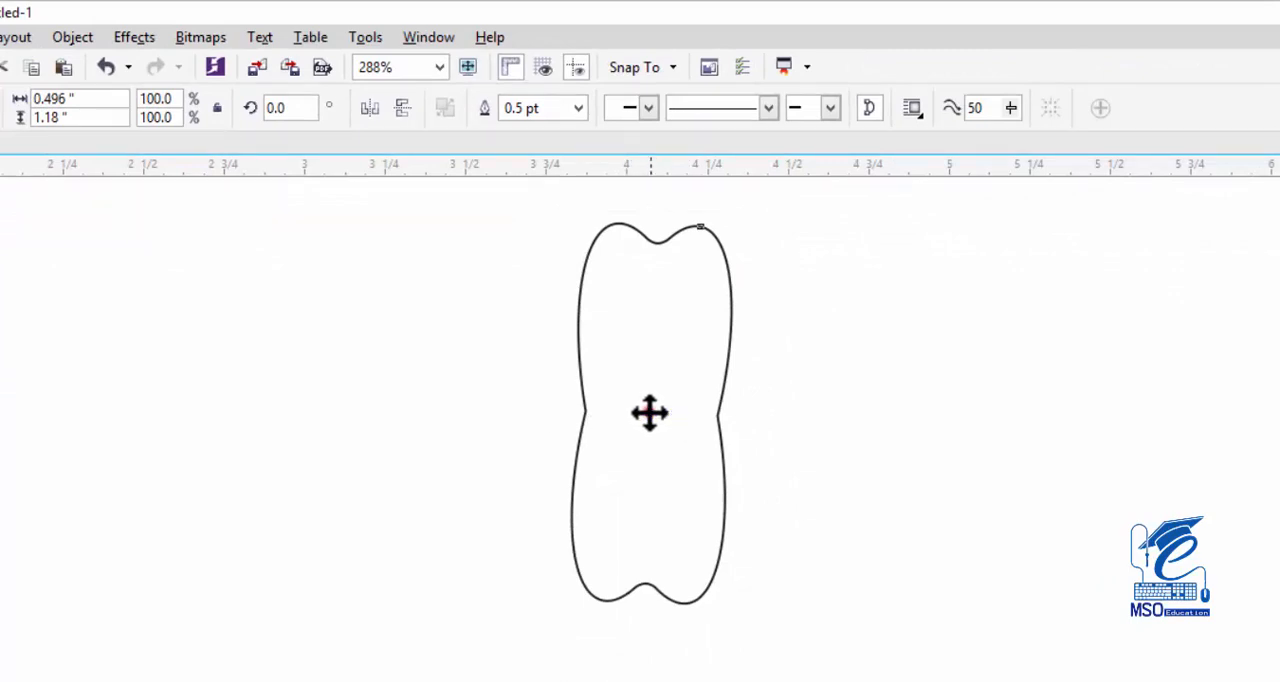
pyautogui.moveTo(740, 214); pyautogui.dragTo(698, 214)
pyautogui.hotkey('ctrl', 'z')
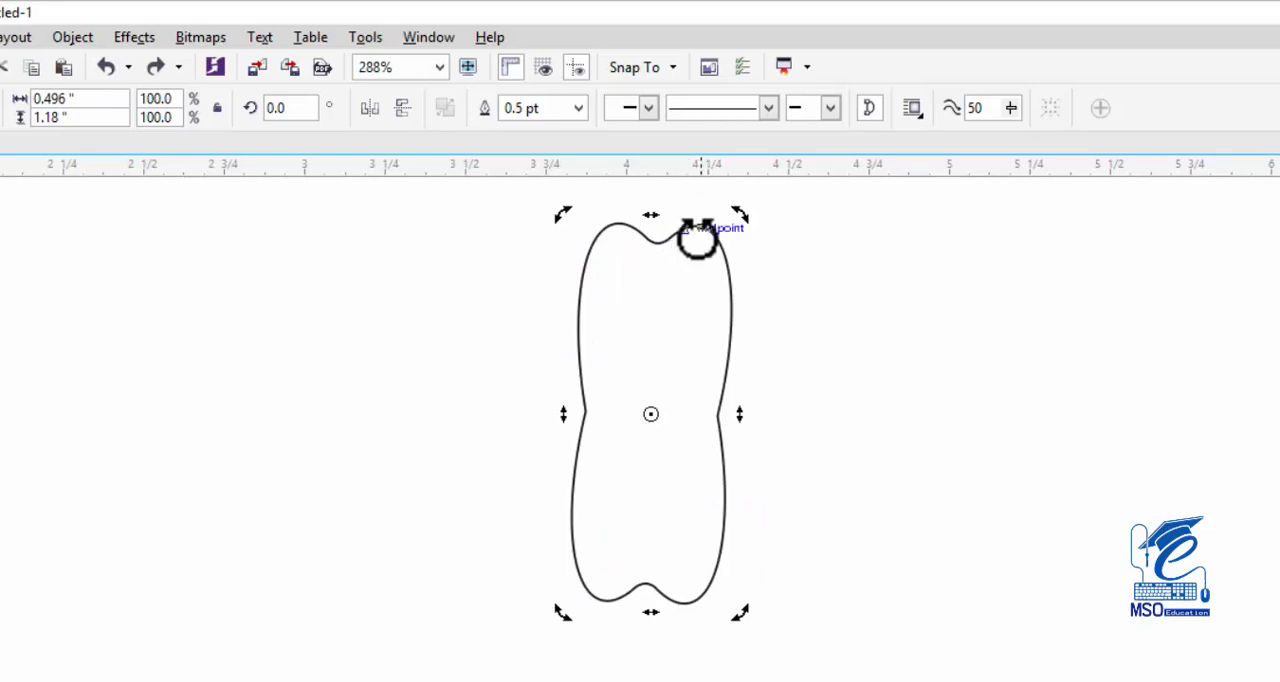
pyautogui.moveTo(740, 214); pyautogui.dragTo(644, 208)
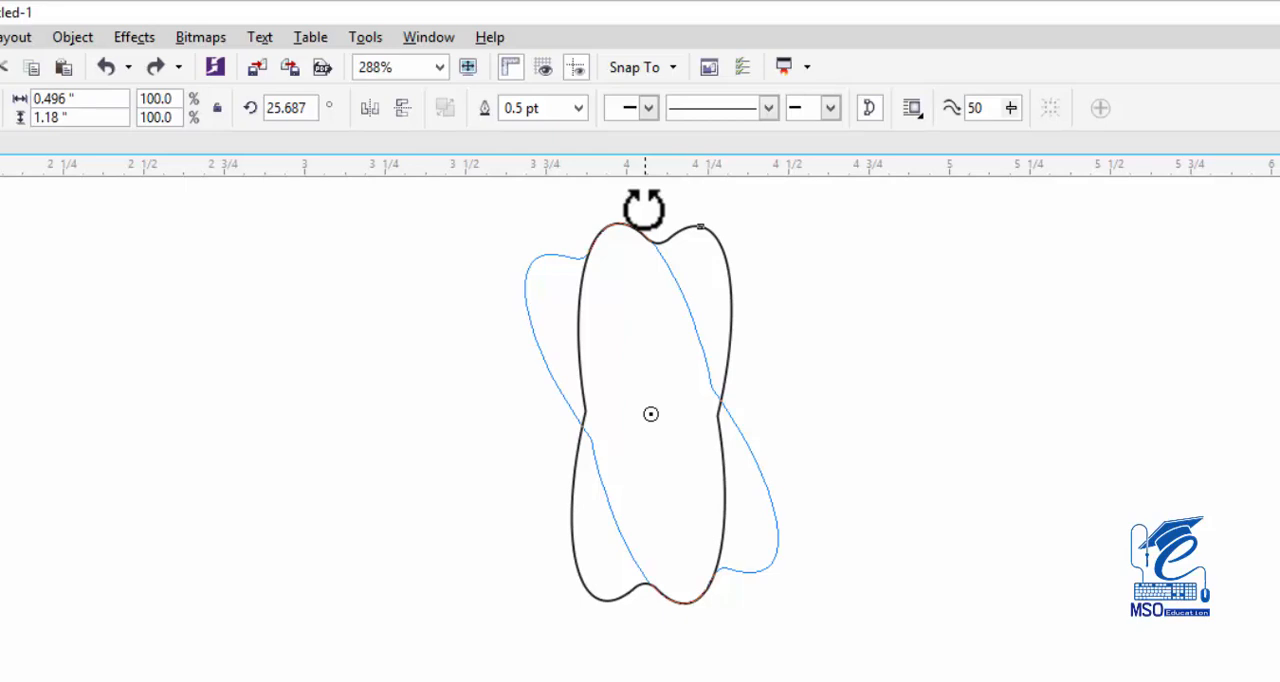
pyautogui.moveTo(643, 207); pyautogui.dragTo(645, 213)
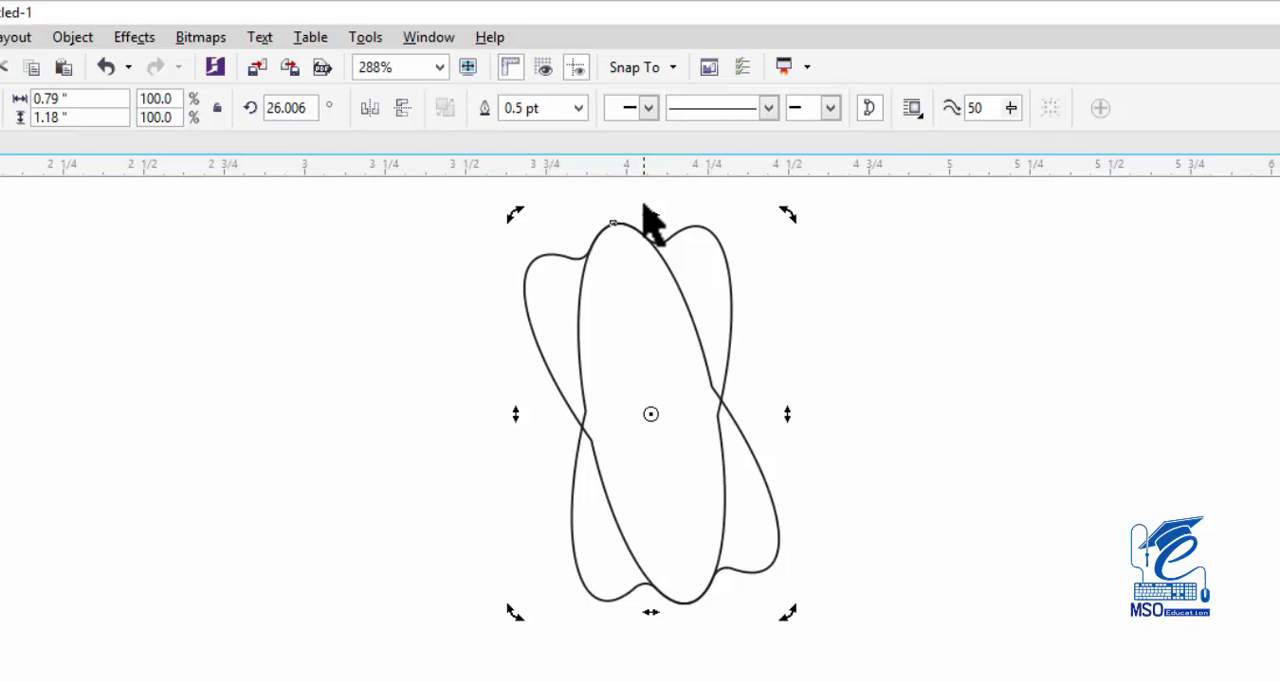
# Repeat the rotated duplication of the petal shape until the copies form a full scalloped ring.
pyautogui.hotkey('ctrl', 'r')
pyautogui.hotkey('ctrl', 'r')
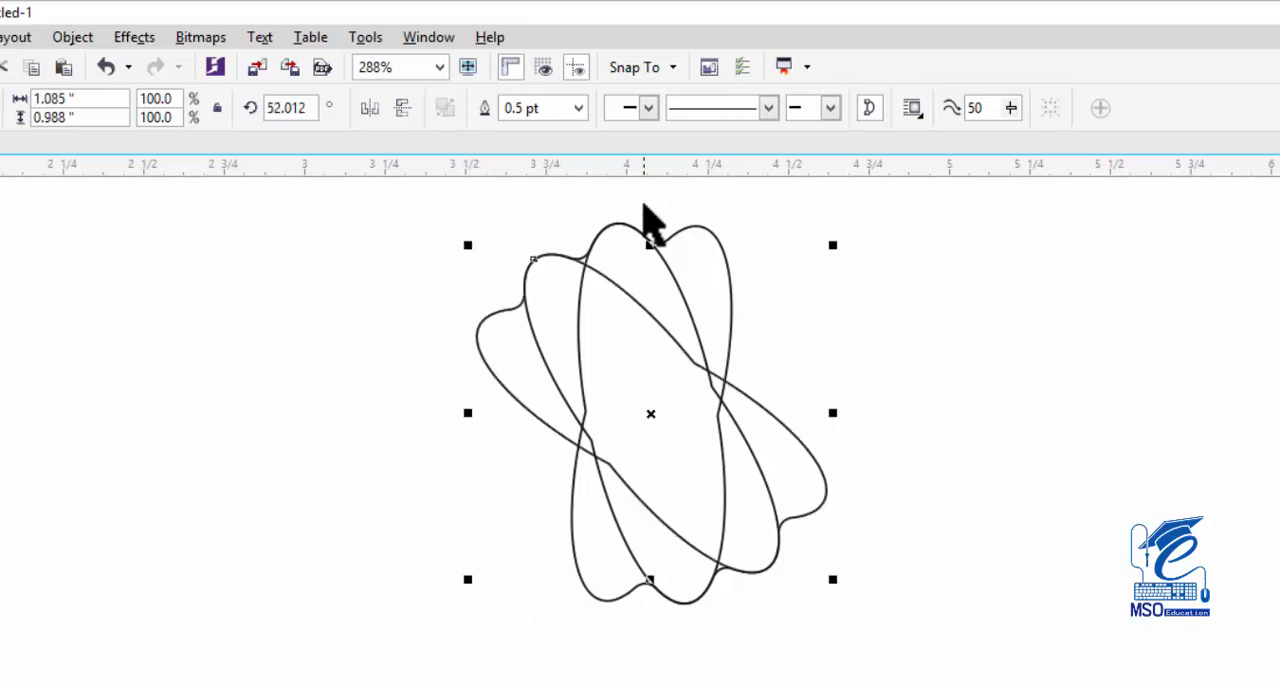
pyautogui.hotkey('ctrl', 'r')
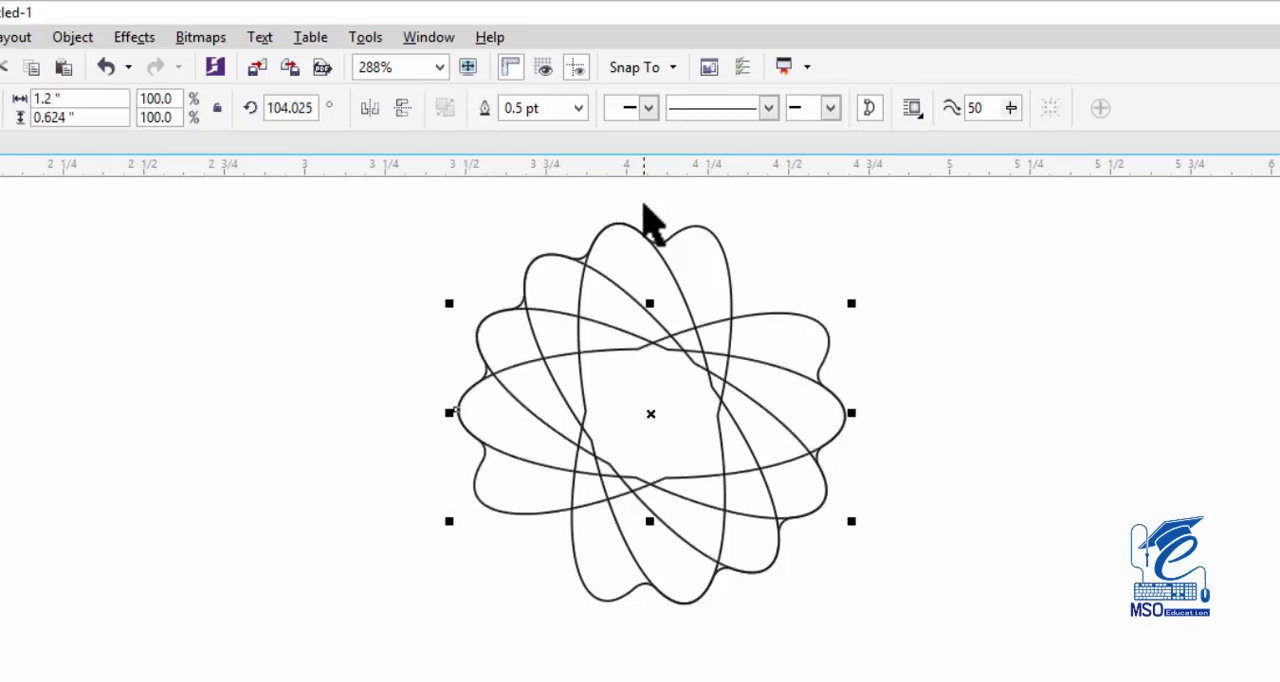
pyautogui.hotkey('ctrl', 'r')
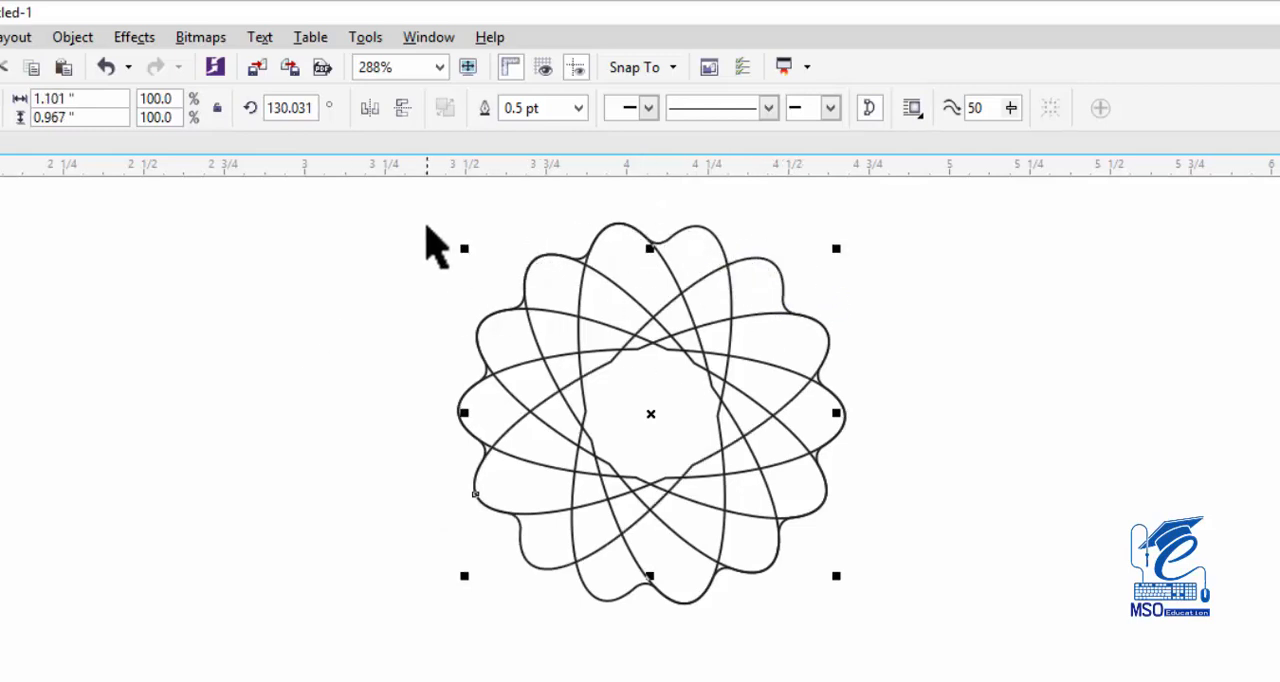
# Select all the rotated petal copies and weld them into one scalloped badge outline.
pyautogui.click(378, 230)
pyautogui.hotkey('ctrl', 'a')
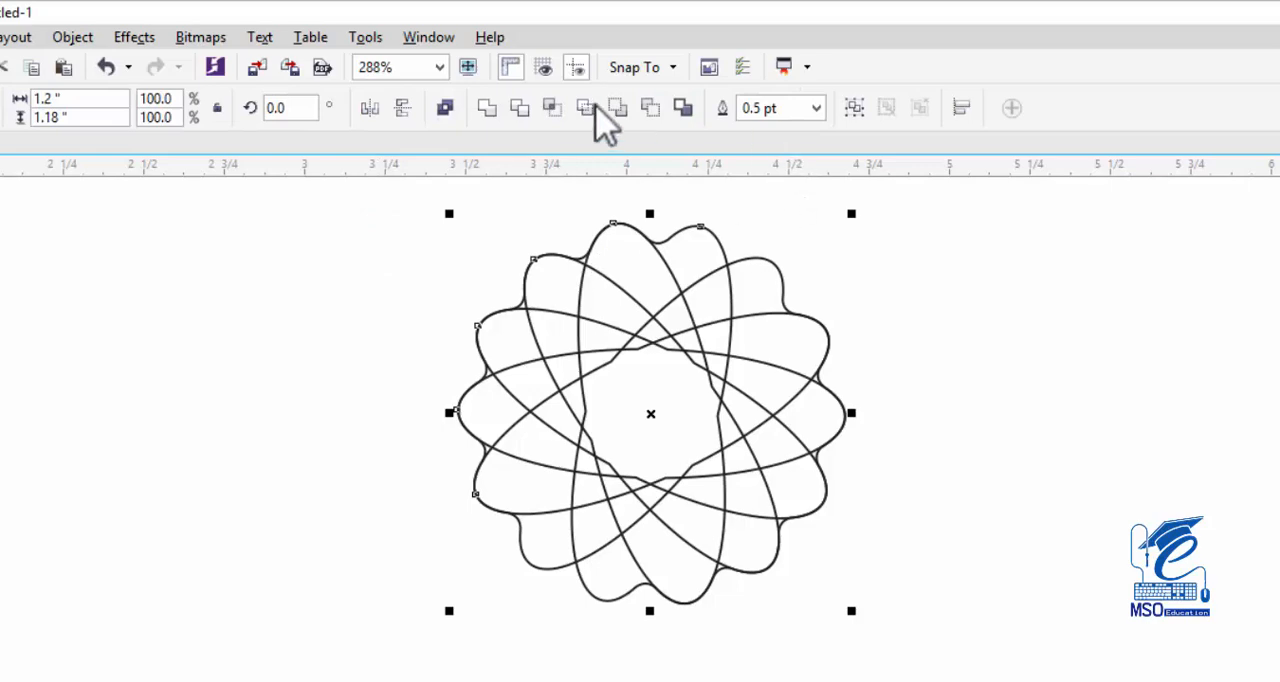
pyautogui.click(489, 112)
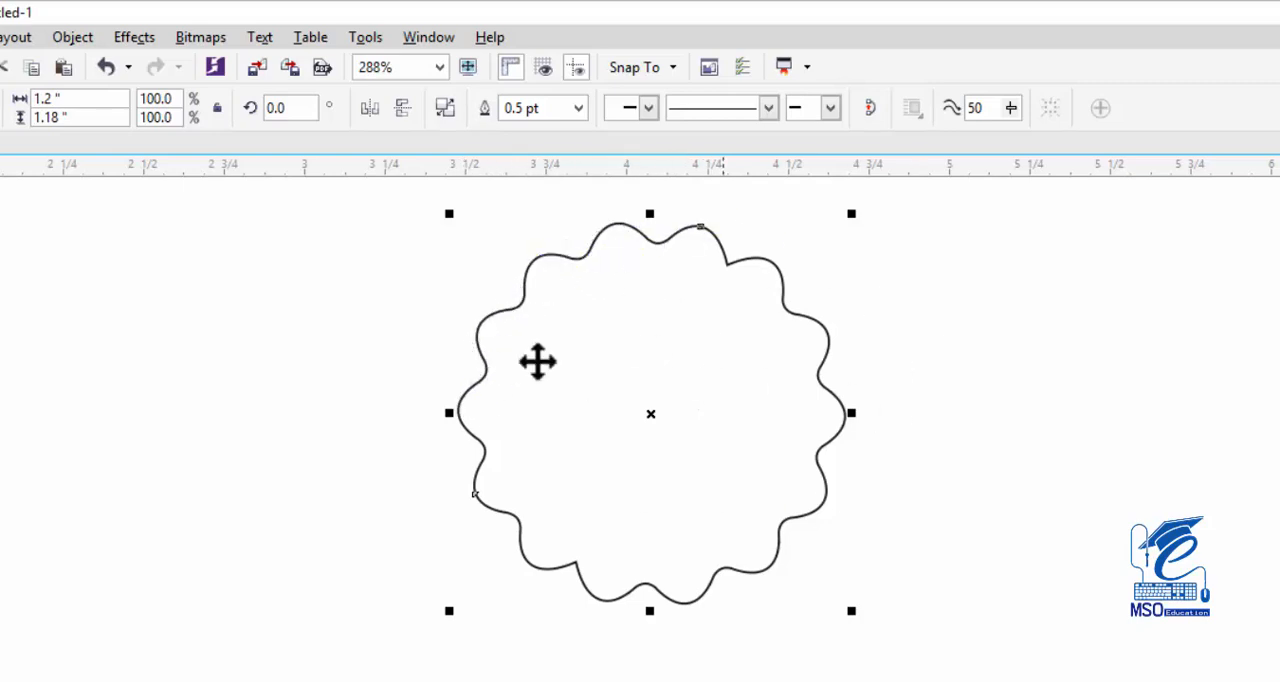
pyautogui.click(862, 257)
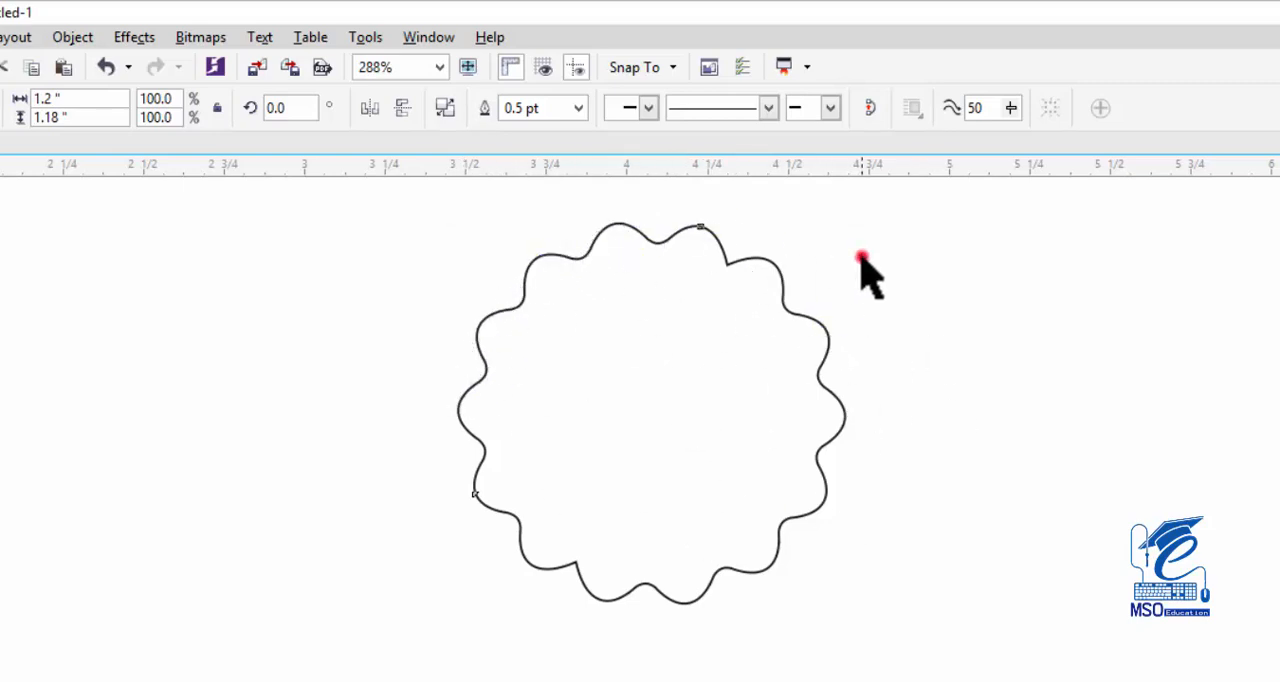
pyautogui.click(821, 328)
pyautogui.click(857, 614)
pyautogui.moveTo(857, 613); pyautogui.dragTo(948, 678)
pyautogui.hotkey('ctrl', 'z')
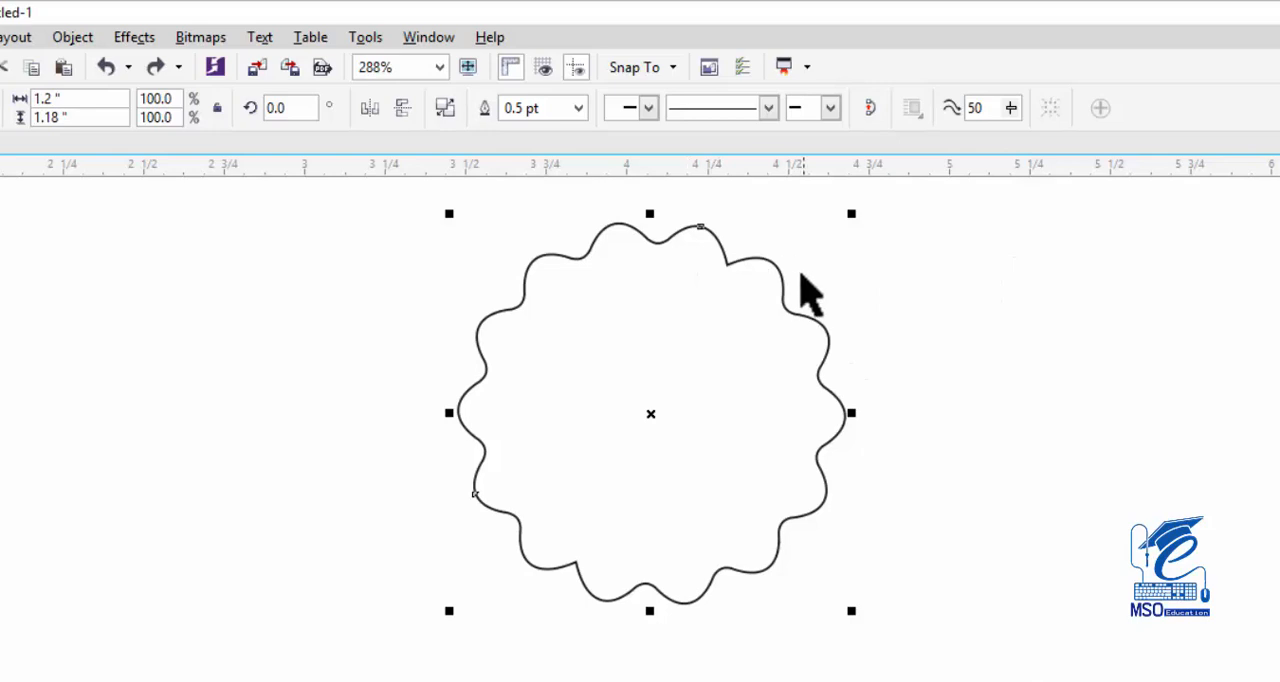
pyautogui.scroll(1, 650, 413)
pyautogui.click(985, 336)
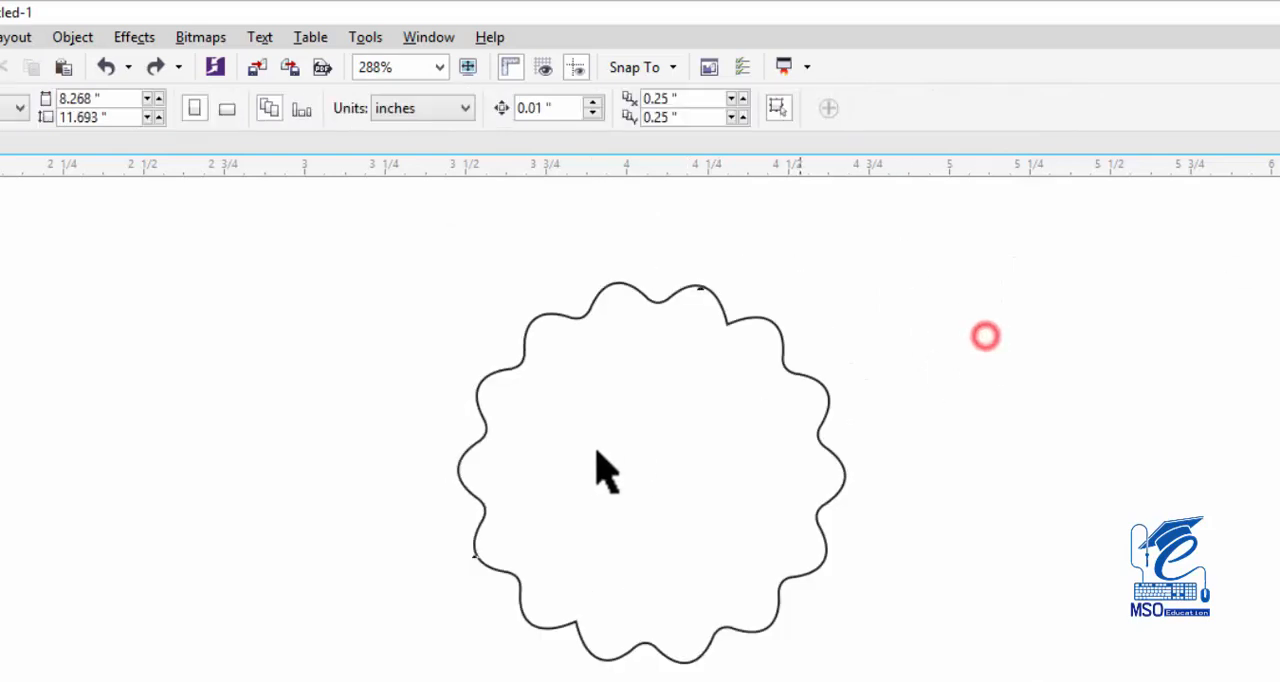
# Apply a horizontal linear fountain fill across the scalloped badge, from black at its left edge to white at its right edge.
pyautogui.click(592, 456)
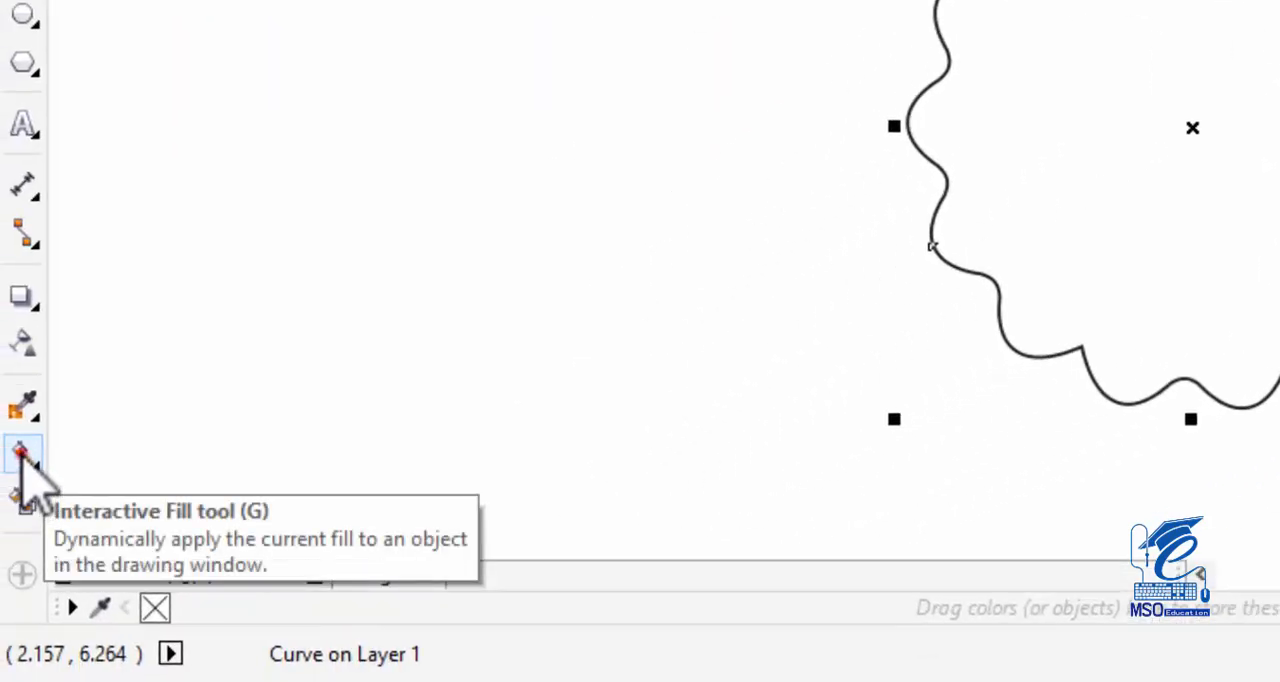
pyautogui.click(22, 455)
pyautogui.click(105, 452)
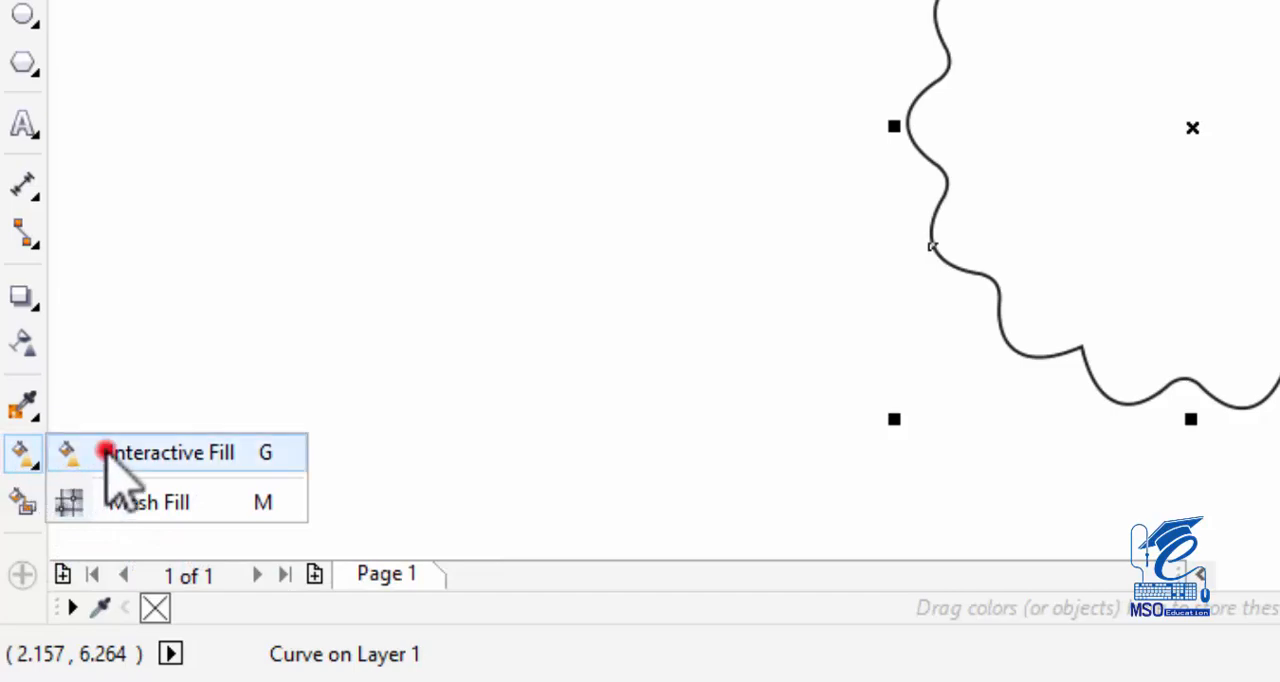
pyautogui.moveTo(908, 110); pyautogui.dragTo(969, 314)
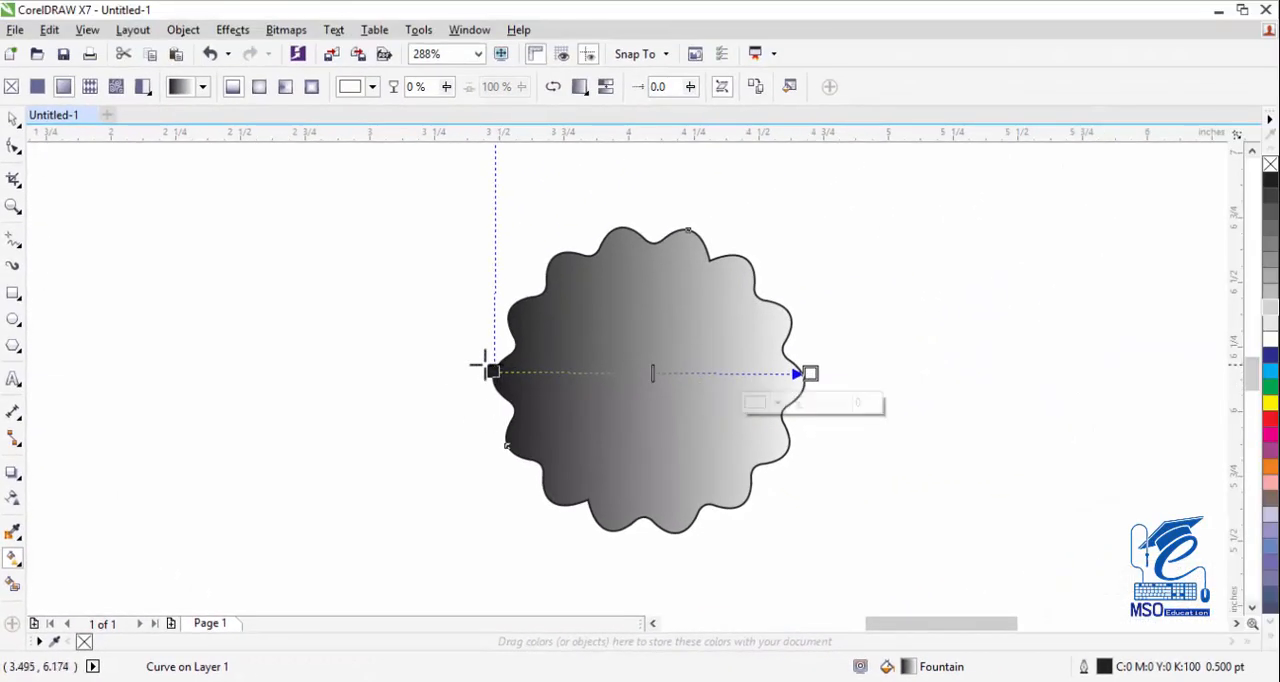
# Set the gradient's start node to the brown CMYK color C 41, M 71, Y 99, K 4.
pyautogui.click(490, 371)
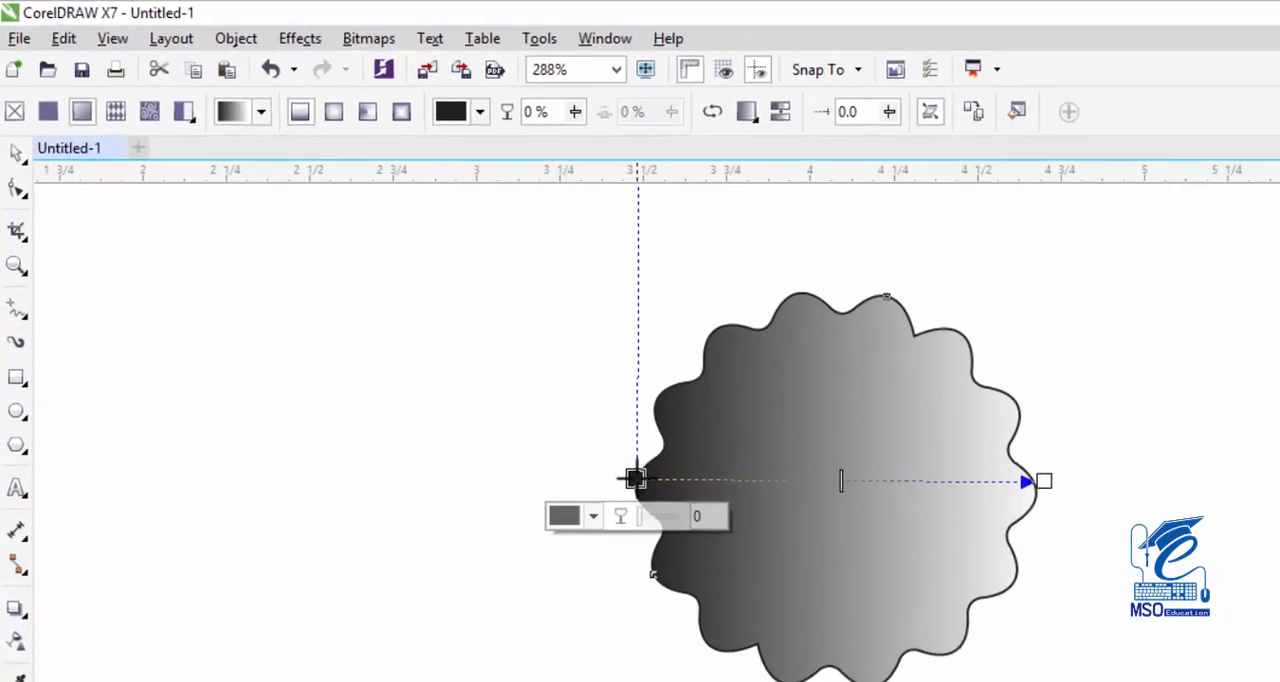
pyautogui.click(452, 113)
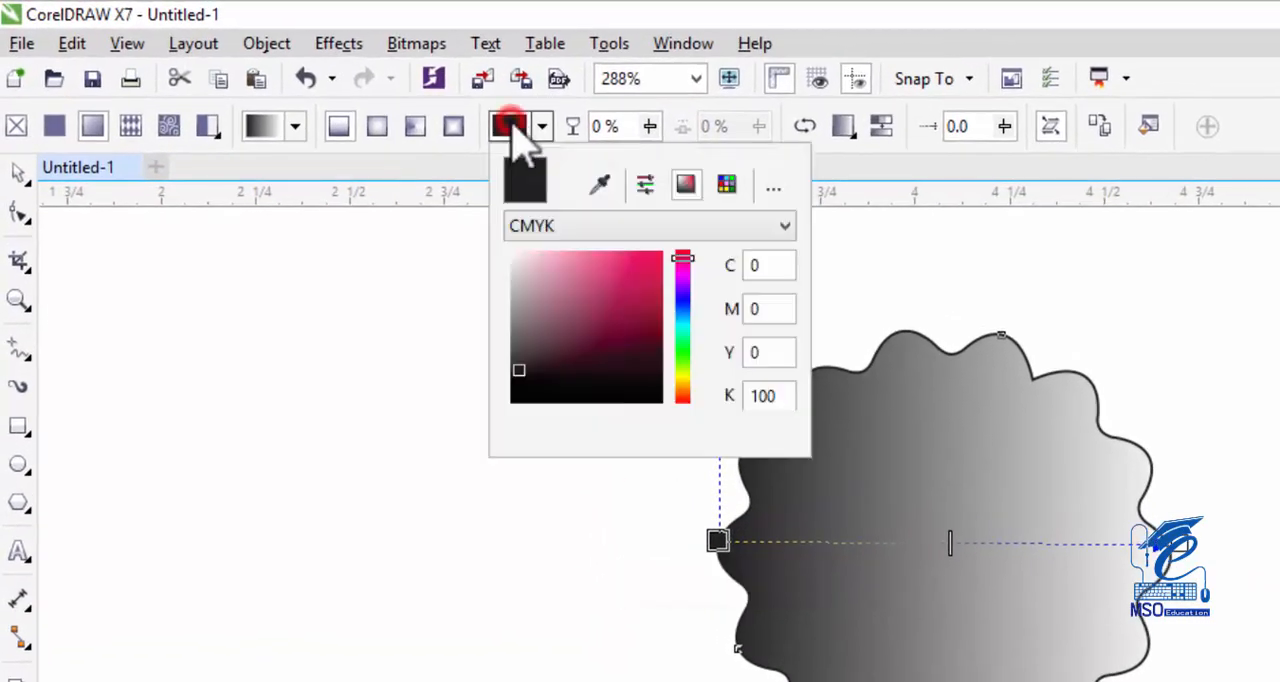
pyautogui.doubleClick(771, 265)
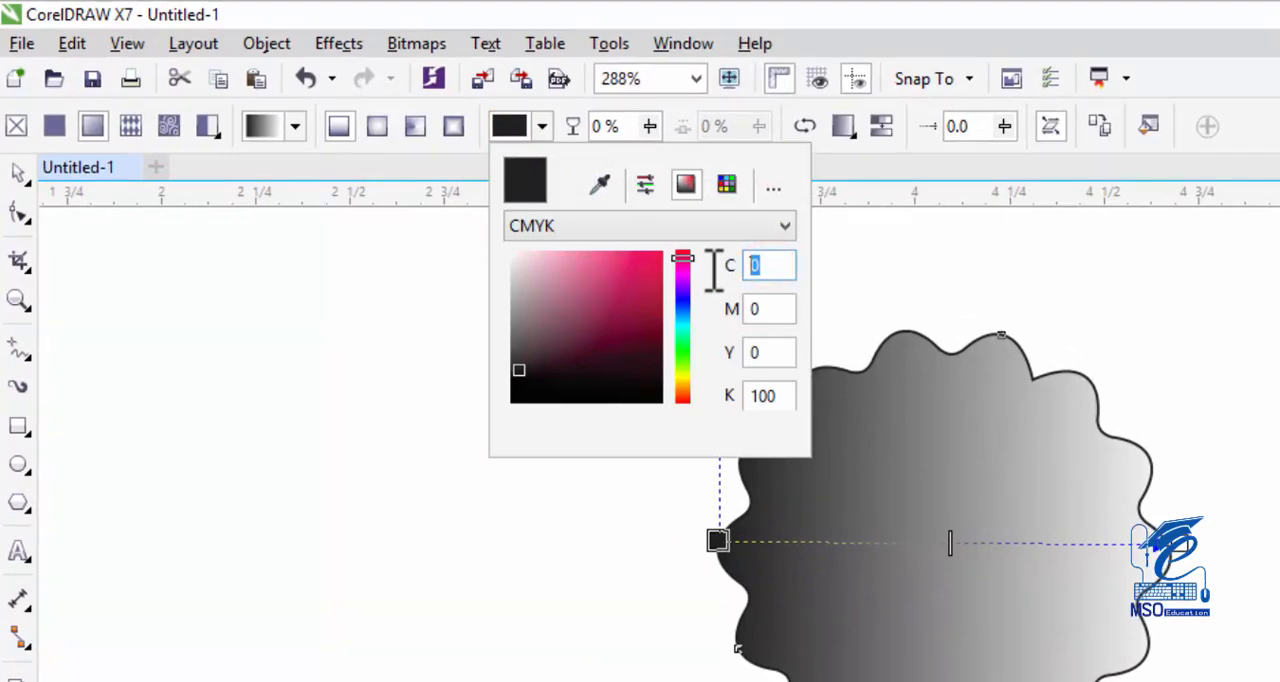
pyautogui.press('Tab')
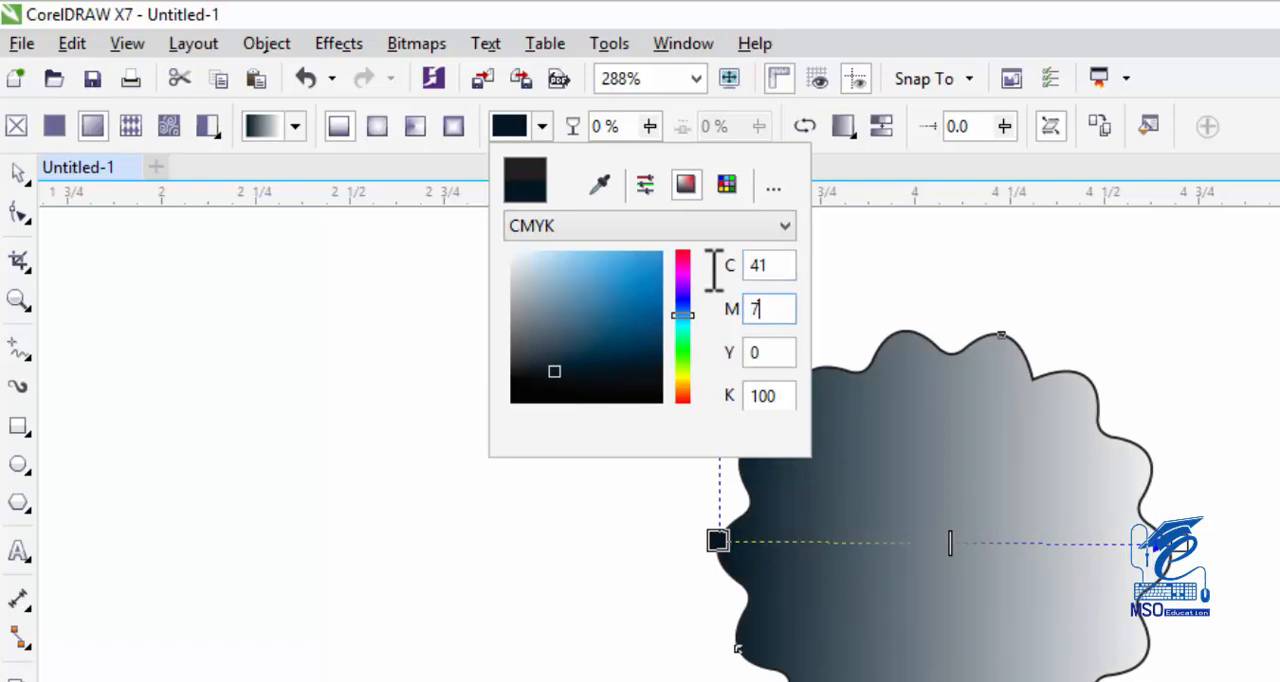
pyautogui.press('Tab')
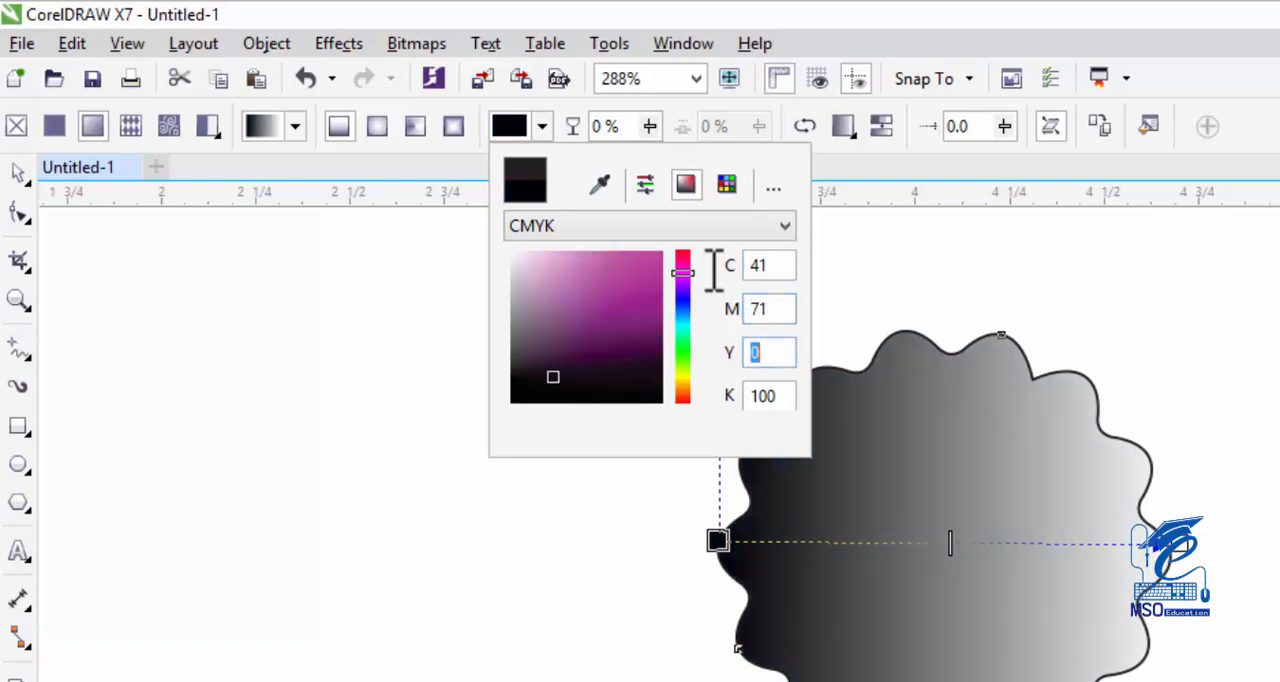
pyautogui.press('Tab')
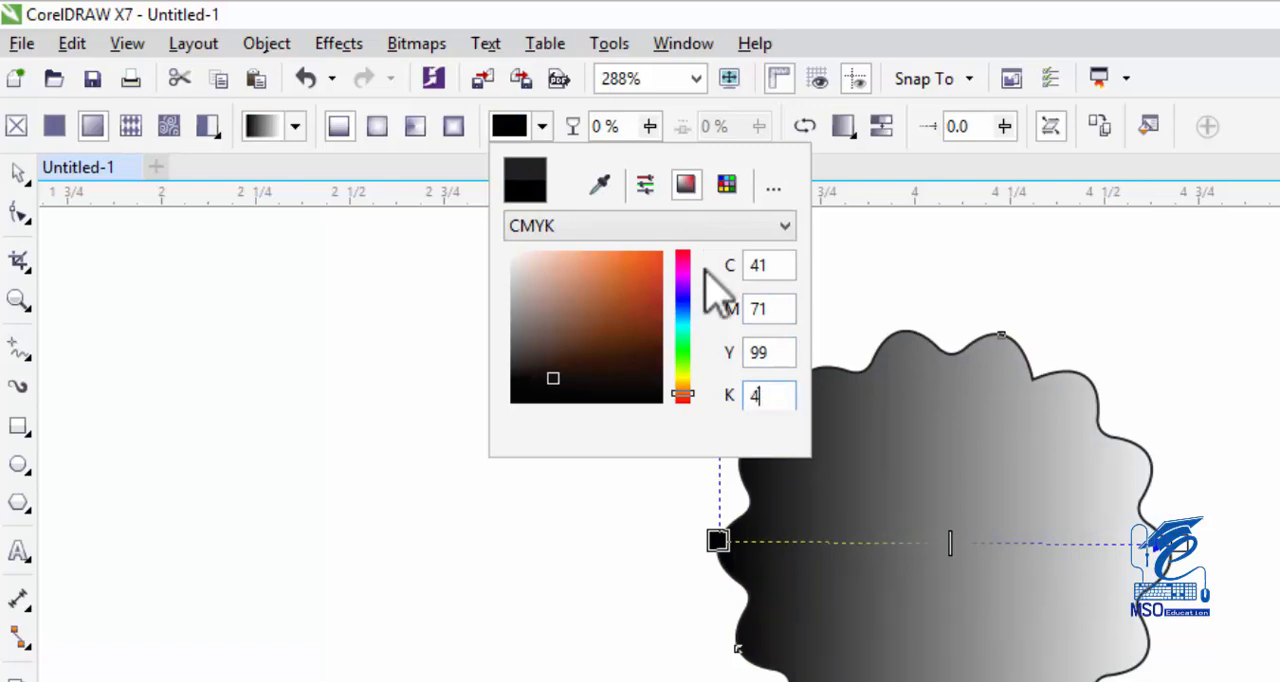
pyautogui.click(517, 126)
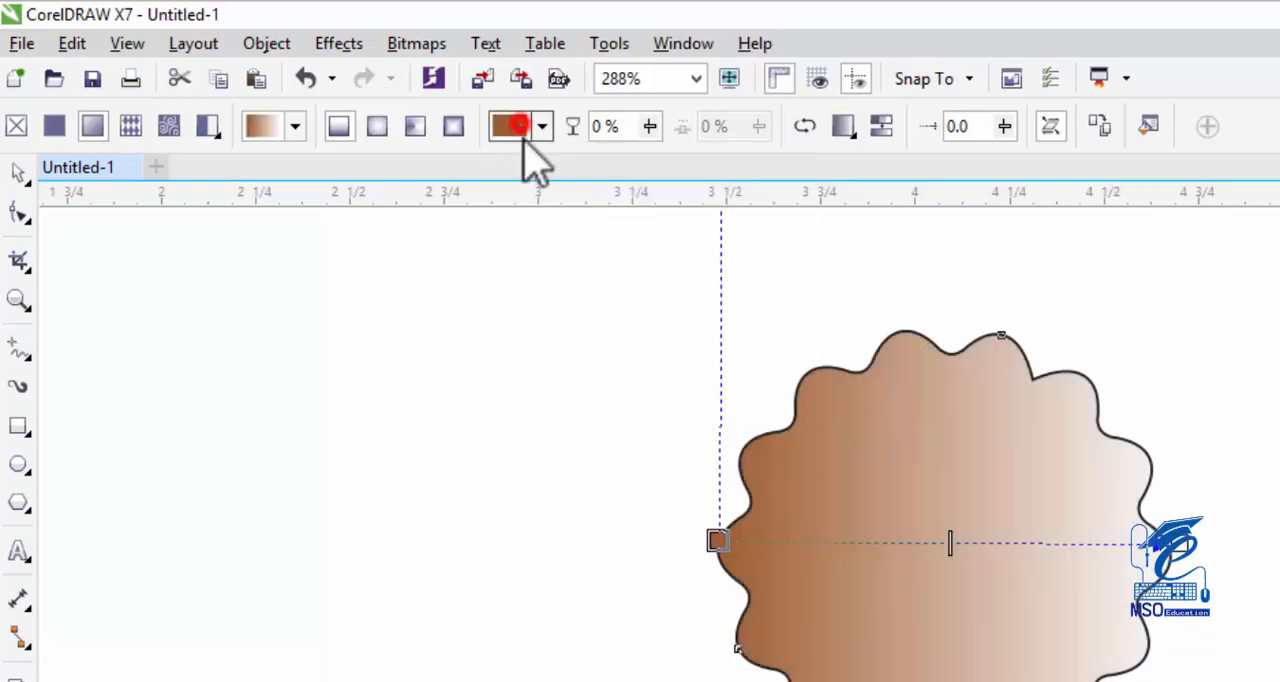
# Add a color node at 23% of the gradient and set it to CMYK C 7, M 29, Y 100, K 4.
pyautogui.doubleClick(823, 542)
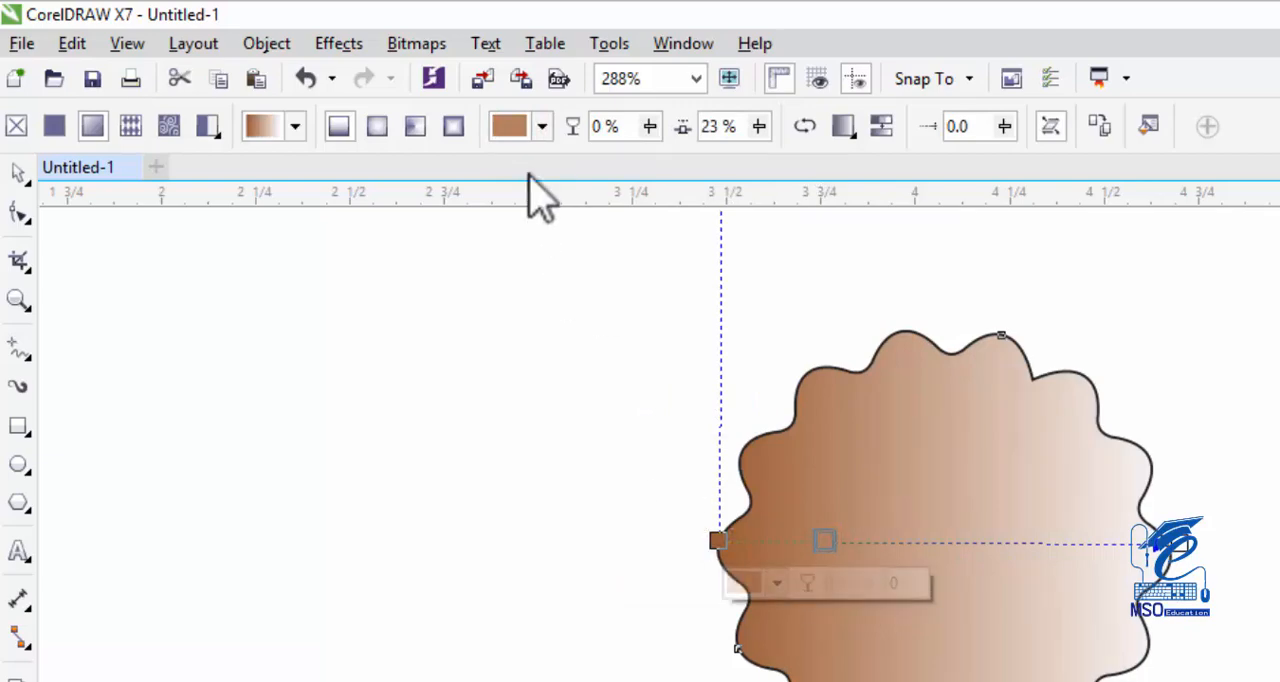
pyautogui.click(515, 128)
pyautogui.click(674, 226)
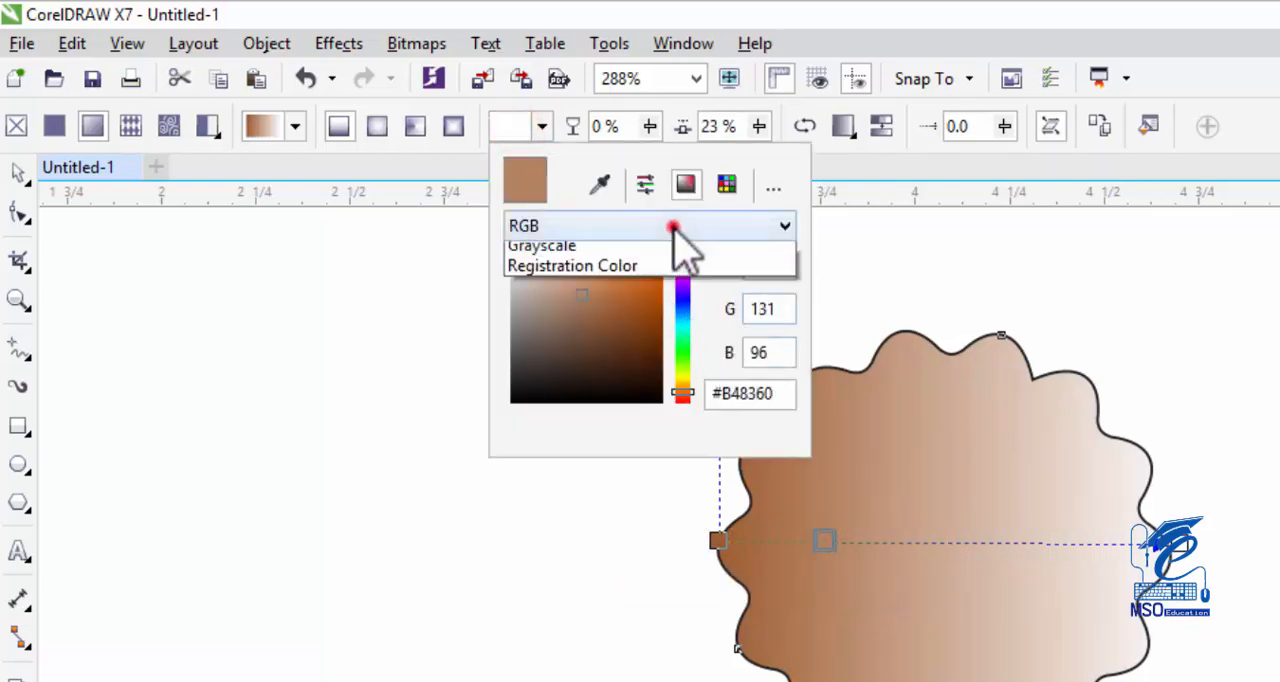
pyautogui.click(630, 274)
pyautogui.click(766, 265)
pyautogui.doubleClick(766, 265)
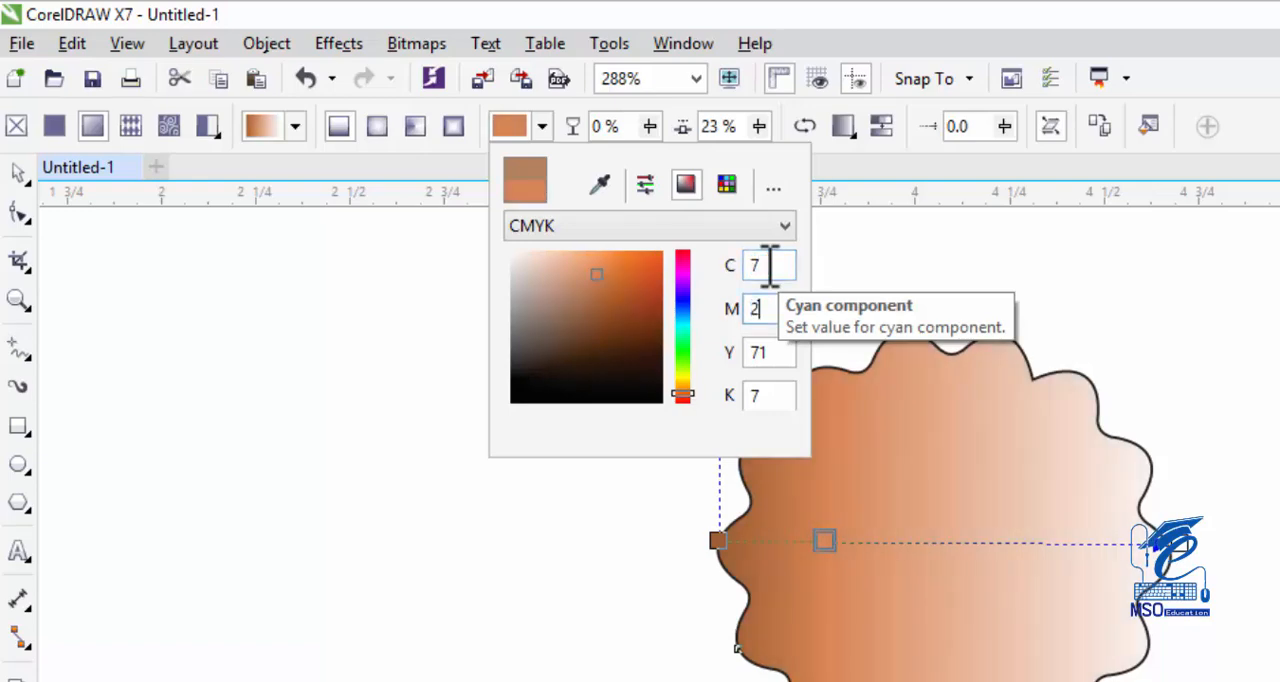
pyautogui.write('29')
pyautogui.press('Tab')
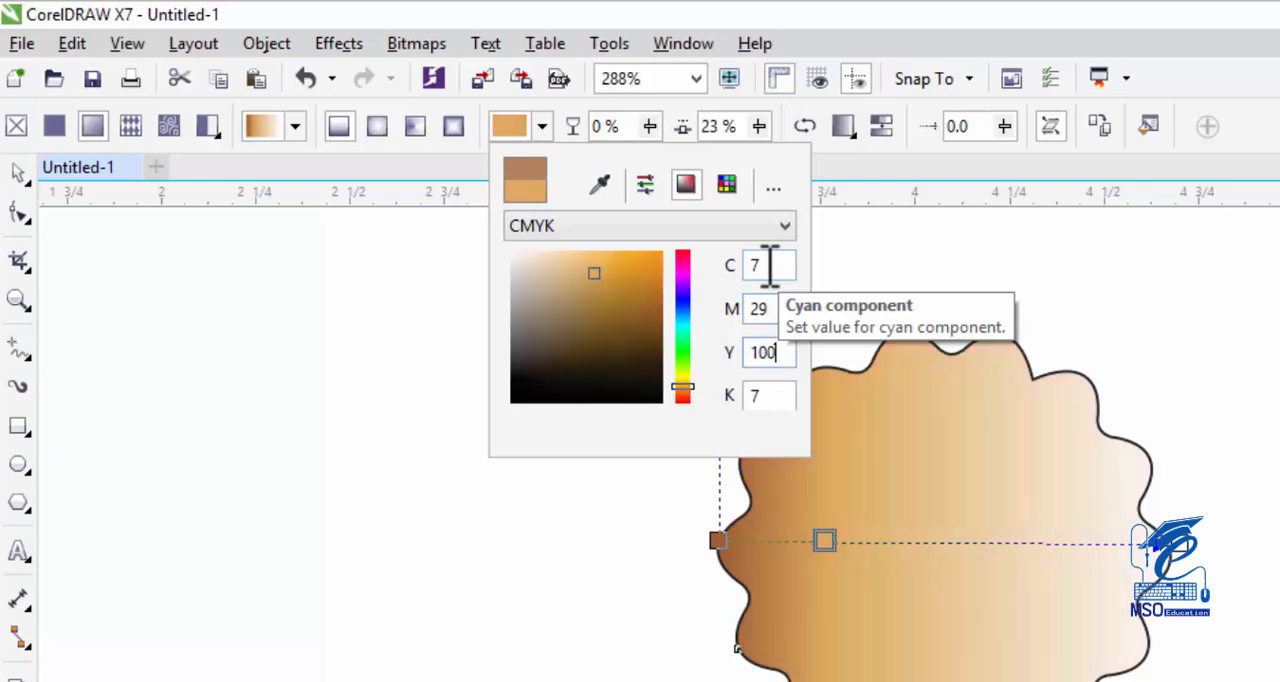
pyautogui.press('Tab')
pyautogui.write('4')
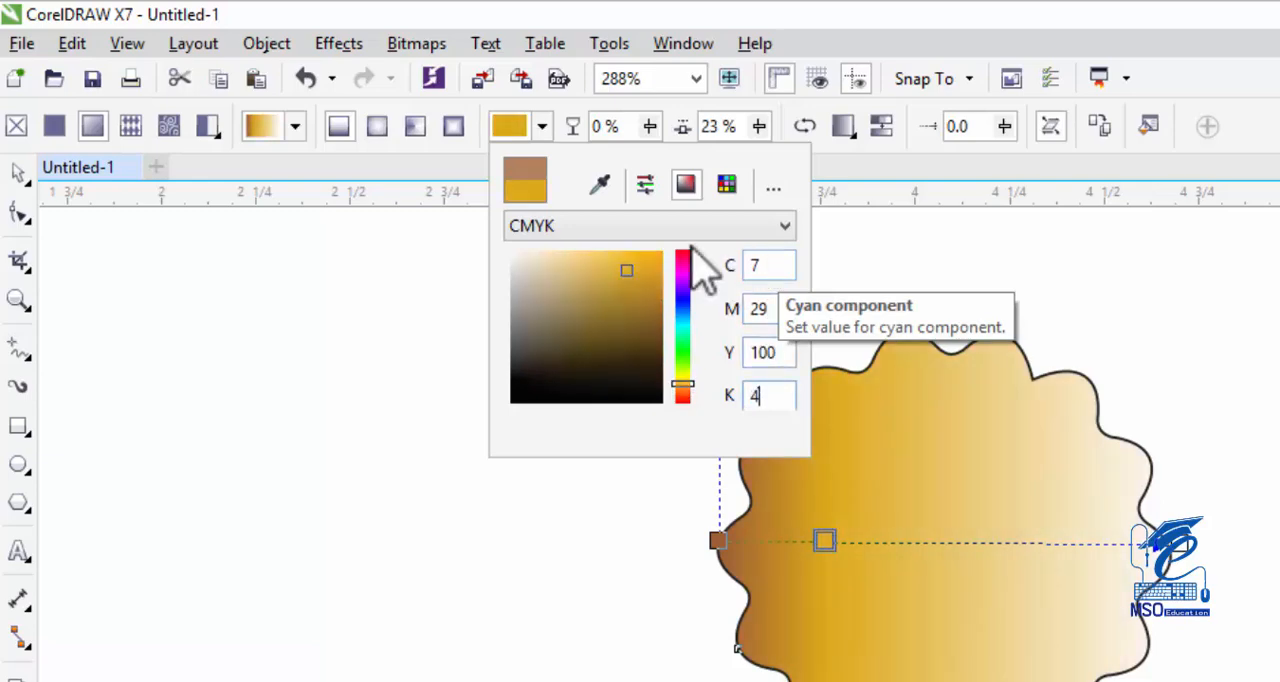
pyautogui.click(523, 126)
# Add a color node at 44% of the gradient and set it to CMYK C 25, M 50, Y 100, K 2.
pyautogui.click(922, 540)
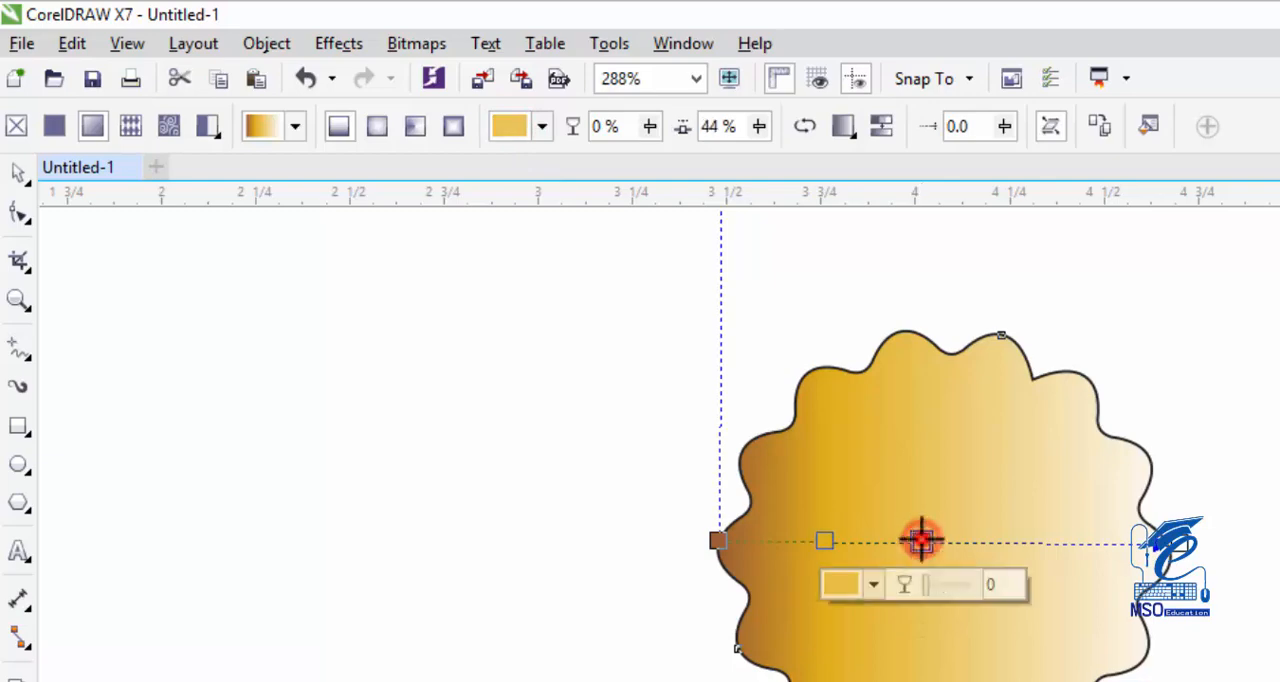
pyautogui.click(523, 126)
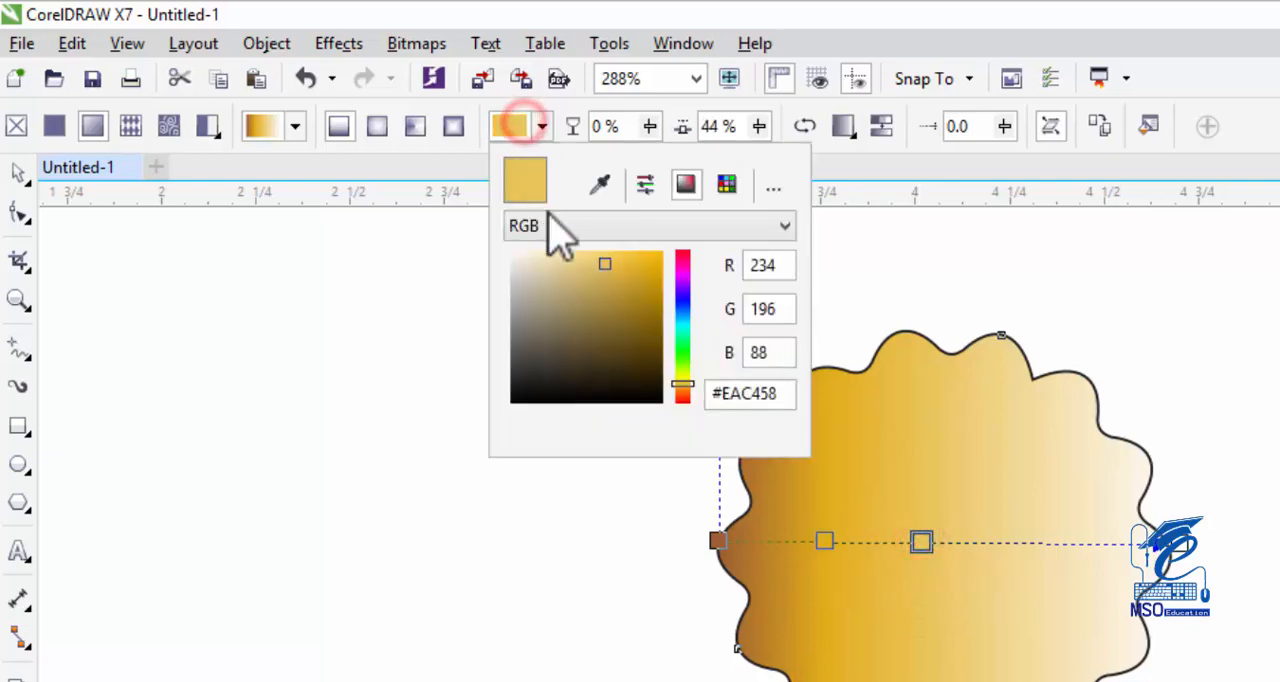
pyautogui.click(720, 225)
pyautogui.click(665, 274)
pyautogui.click(778, 265)
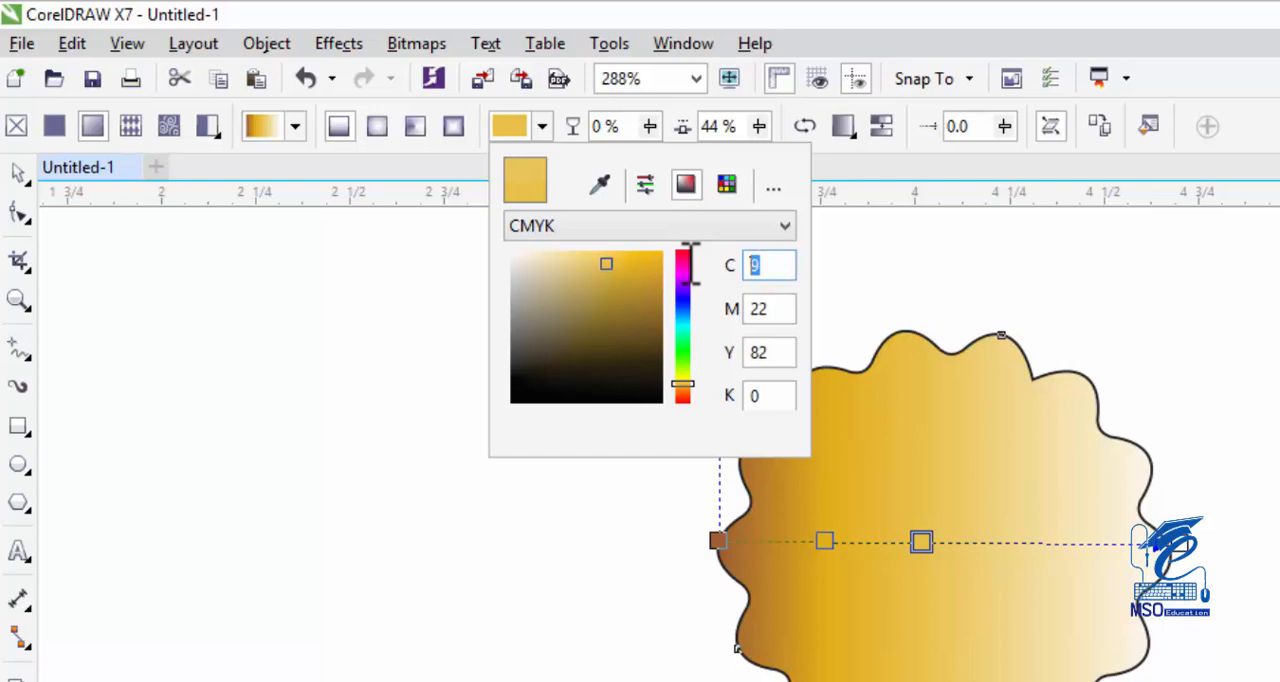
pyautogui.press('Tab')
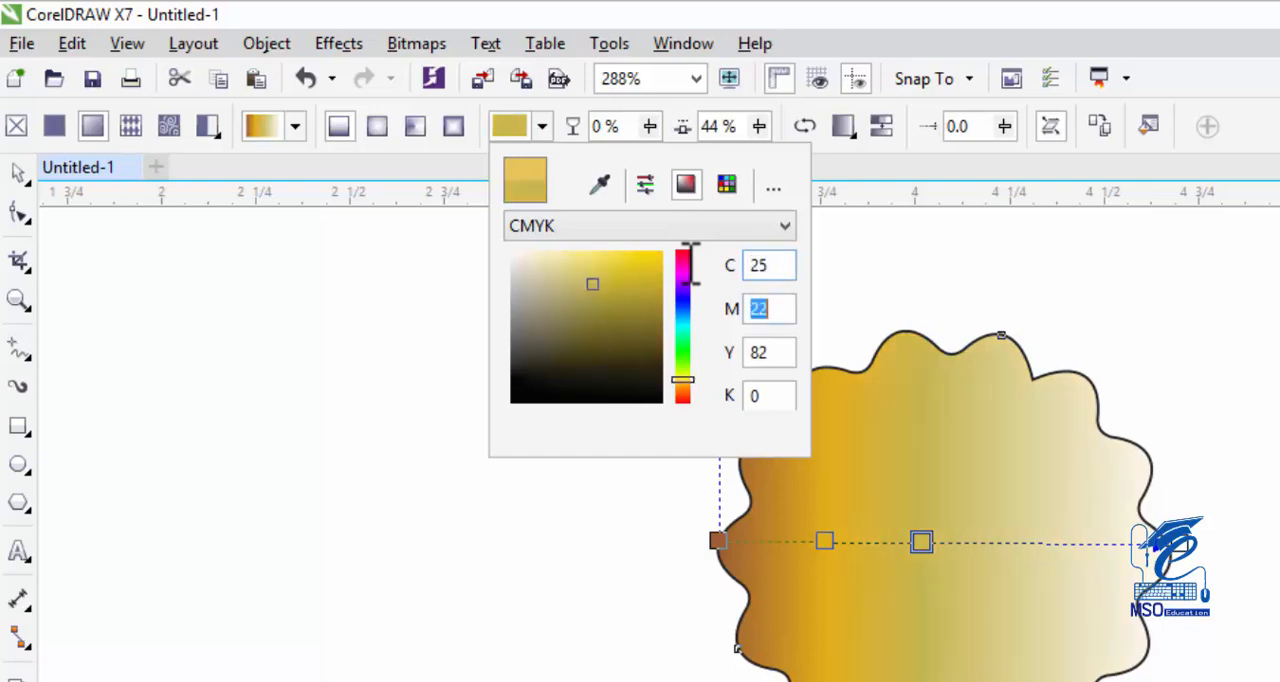
pyautogui.press('Tab')
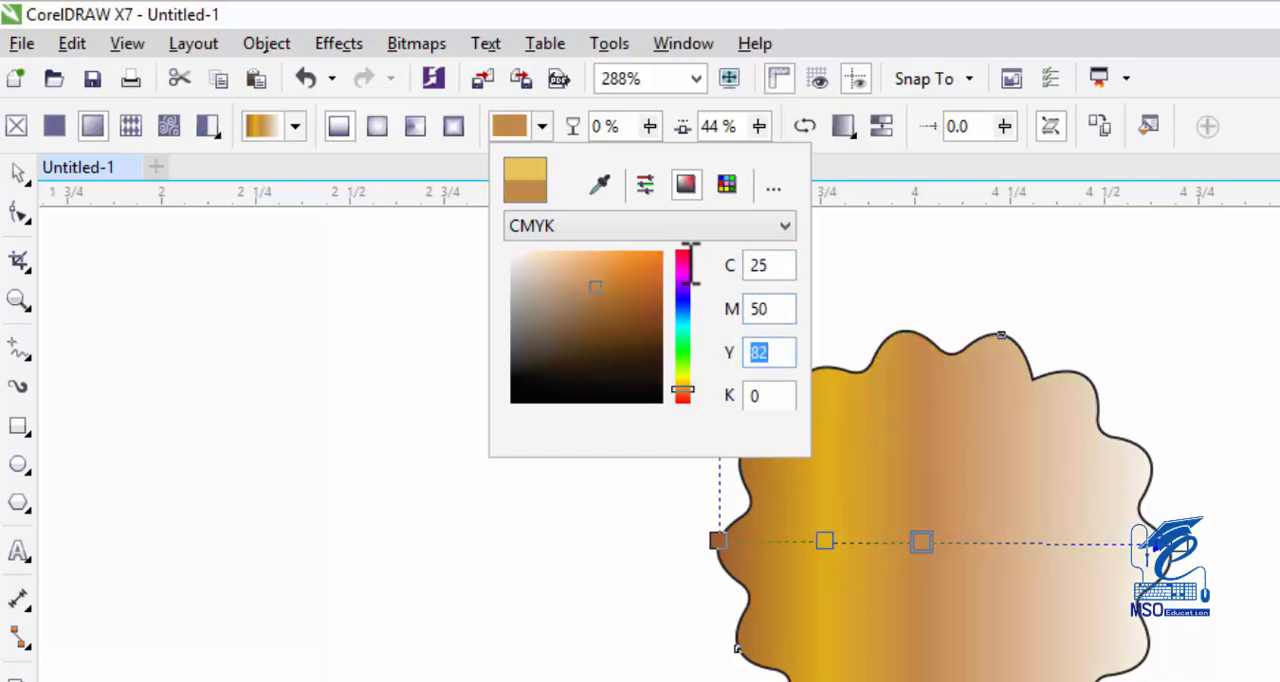
pyautogui.press('Tab')
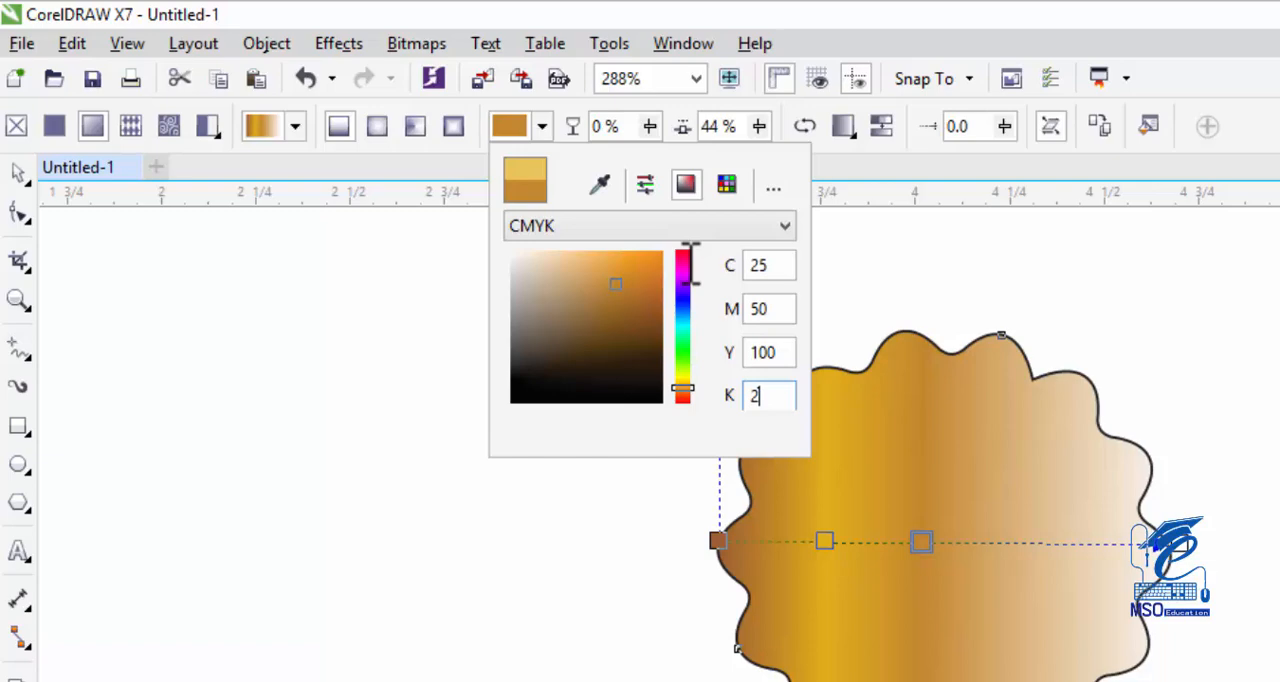
pyautogui.write('2')
pyautogui.click(500, 125)
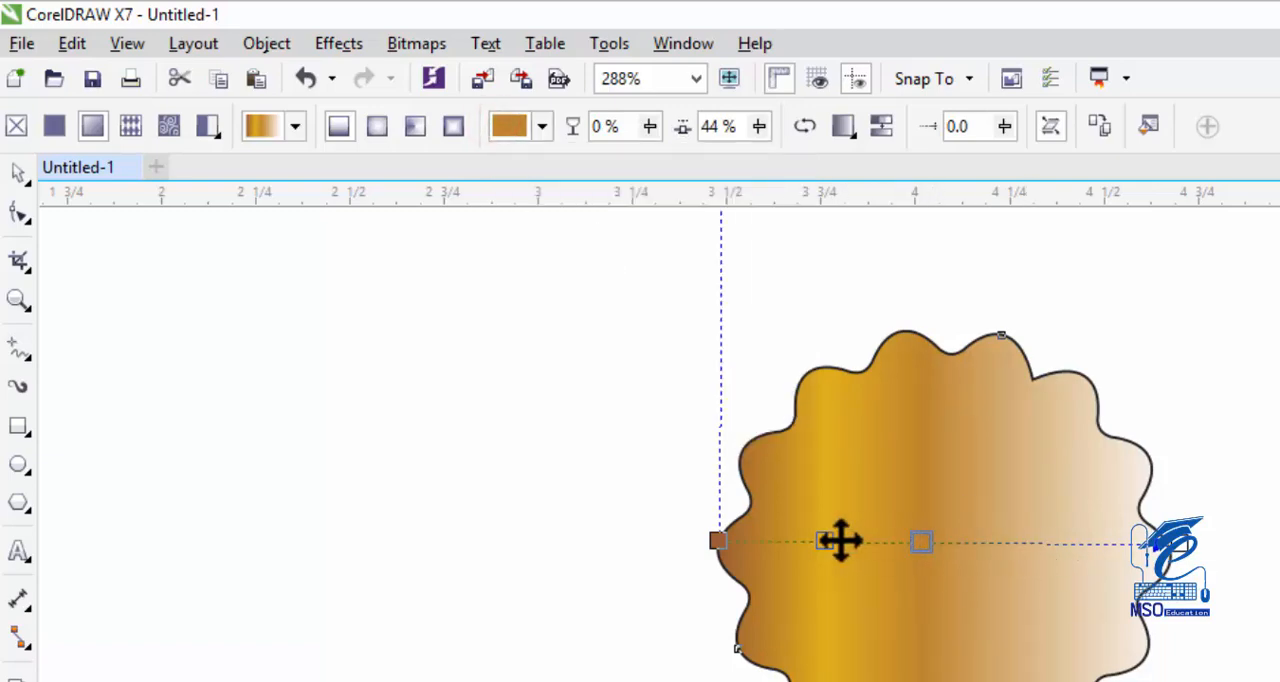
# Add a color node at 70% of the gradient and set it to CMYK C 24, M 48, Y 100, K 2.
pyautogui.click(1046, 543)
pyautogui.click(527, 140)
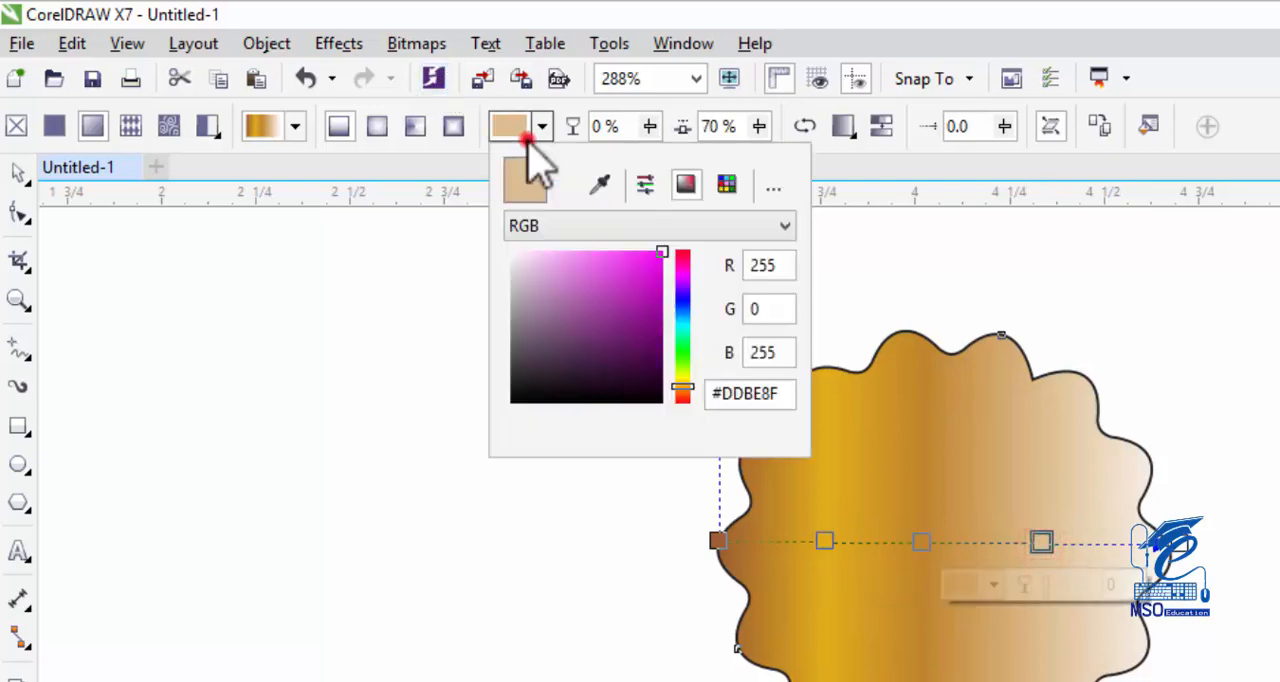
pyautogui.click(785, 226)
pyautogui.click(665, 278)
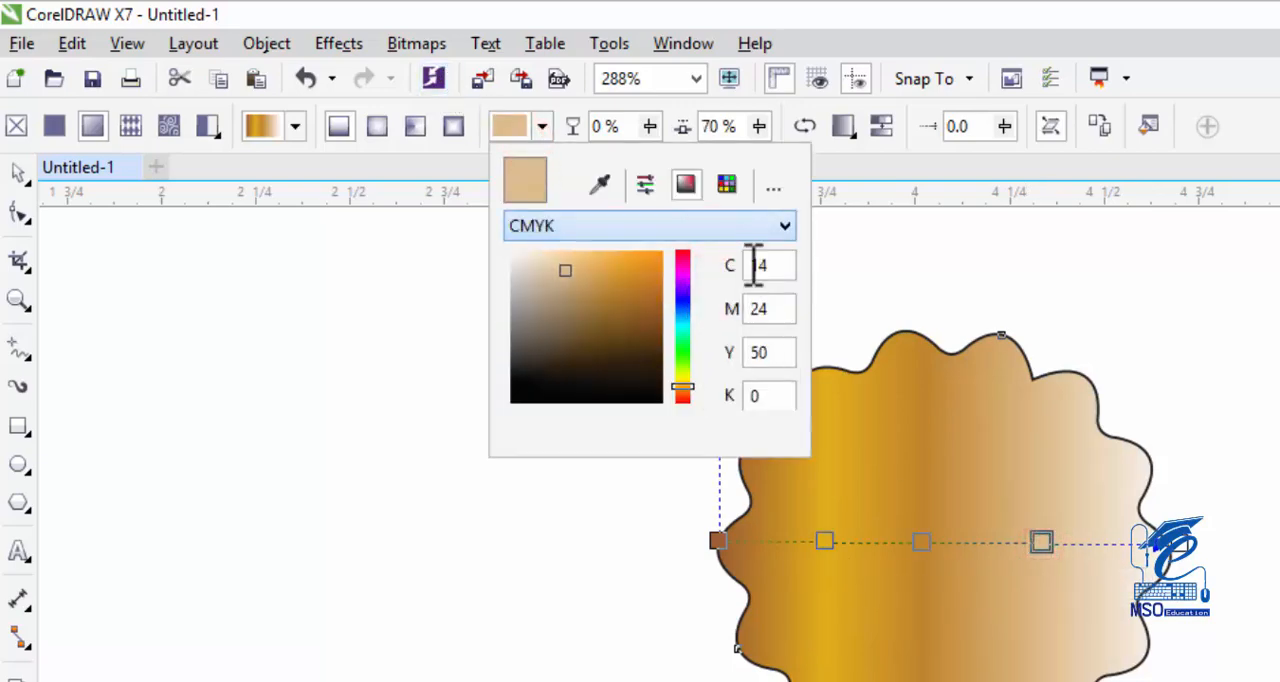
pyautogui.doubleClick(777, 266)
pyautogui.write('24')
pyautogui.press('Tab')
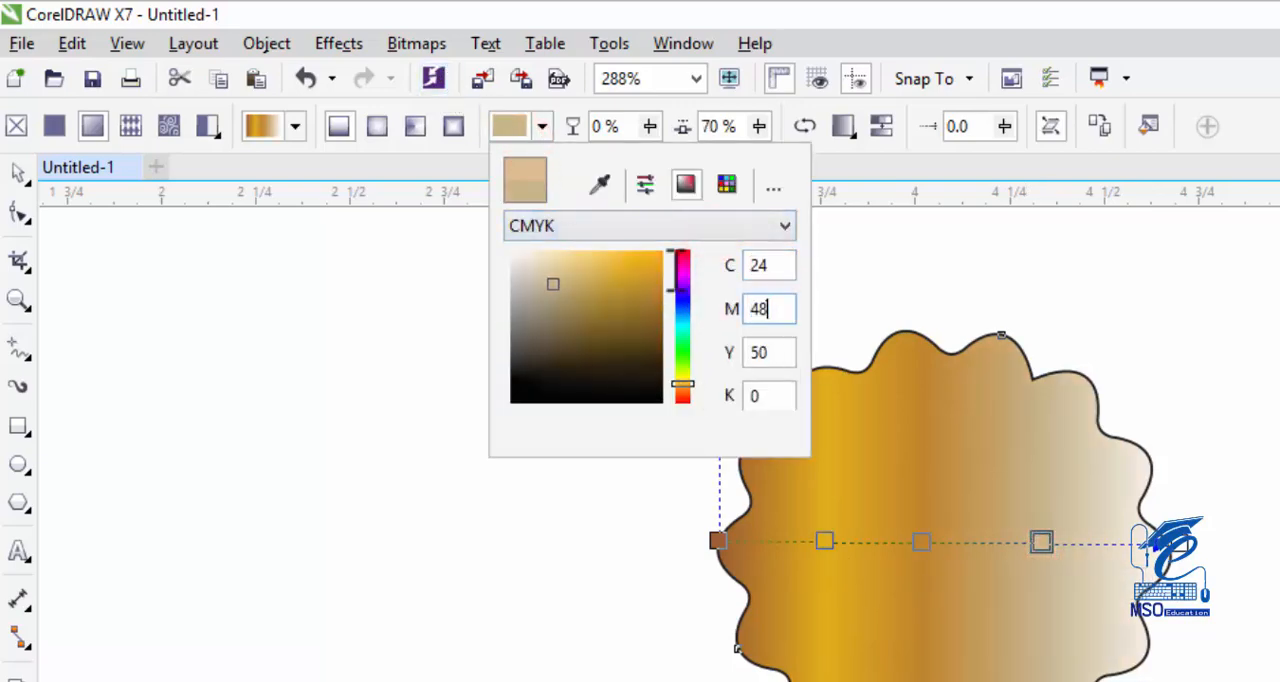
pyautogui.write('48')
pyautogui.press('Tab')
pyautogui.write('100')
pyautogui.press('Tab')
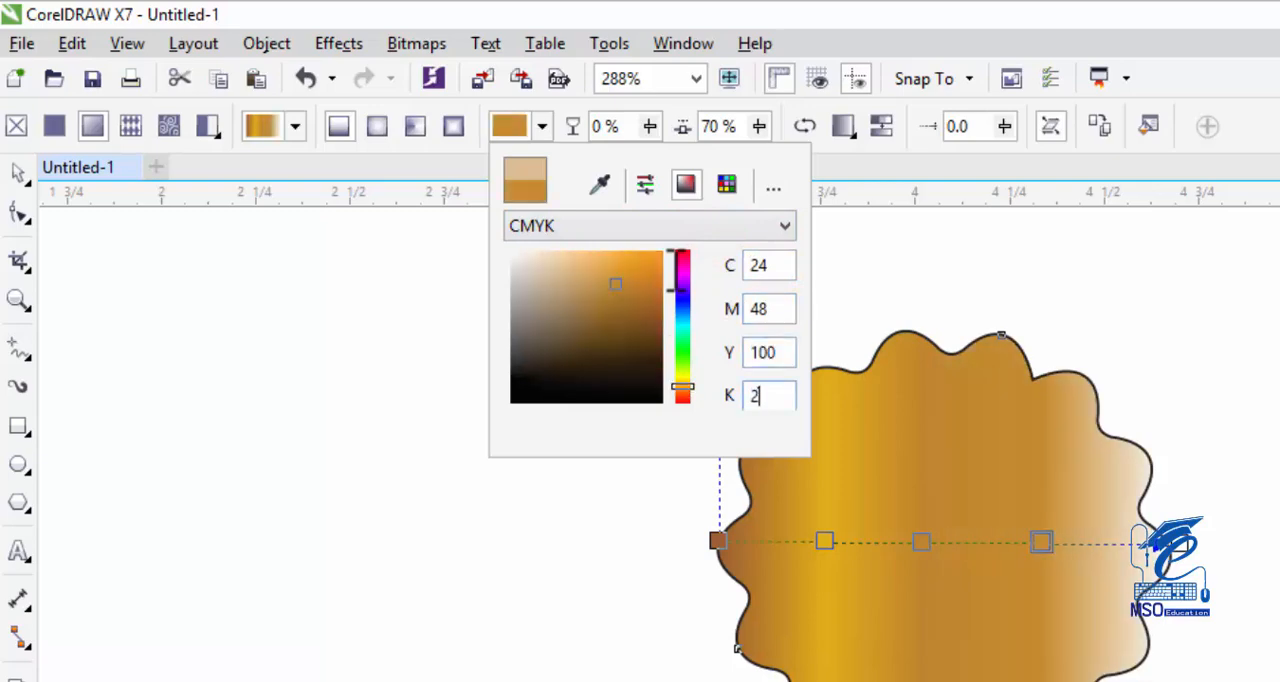
pyautogui.click(506, 126)
# Move the two brown intermediate gradient nodes closer together around the badge's center.
pyautogui.click(1041, 541)
pyautogui.click(515, 126)
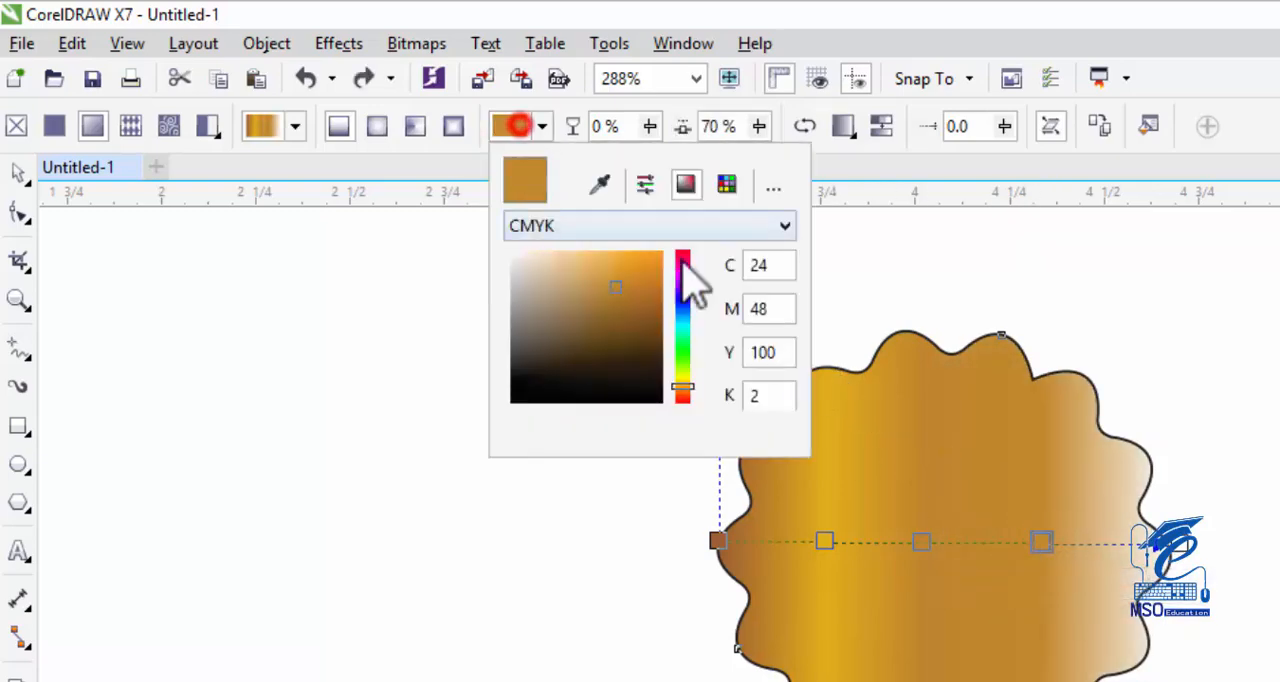
pyautogui.doubleClick(772, 265)
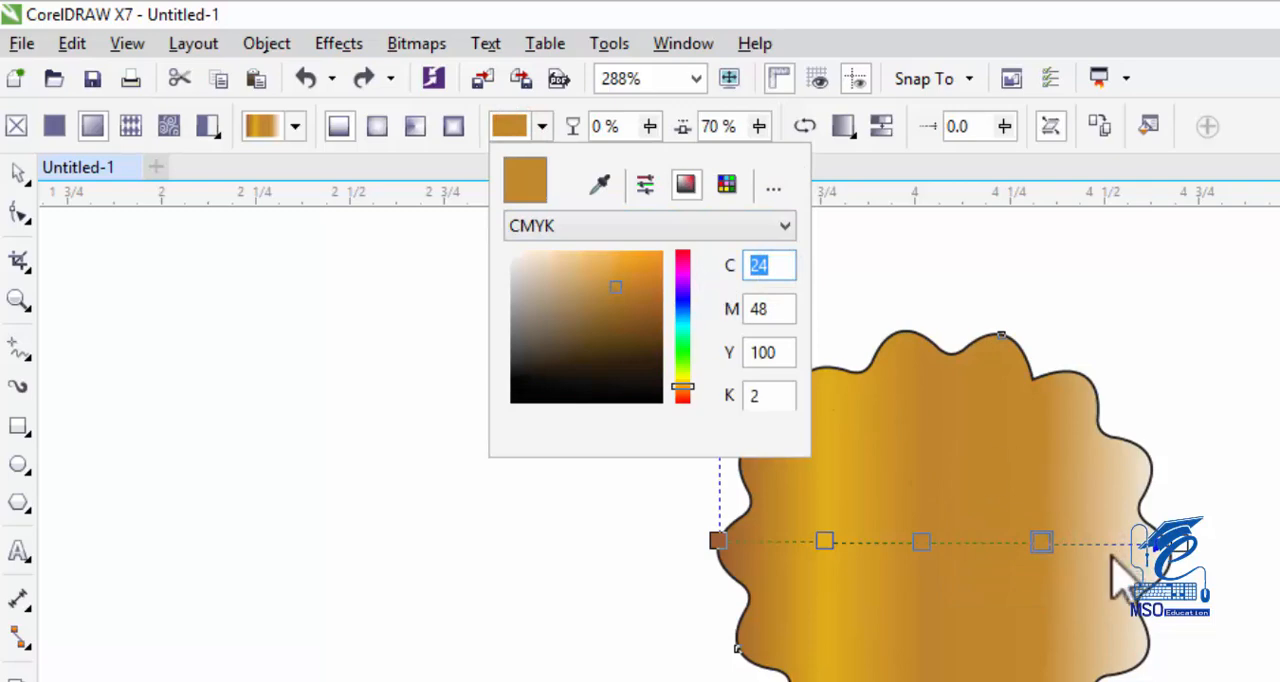
pyautogui.click(1033, 545)
pyautogui.moveTo(1033, 545); pyautogui.dragTo(972, 542)
# Add a color node at 76% of the gradient and set it to CMYK C 0, M 20, Y 100, K 0.
pyautogui.click(1068, 541)
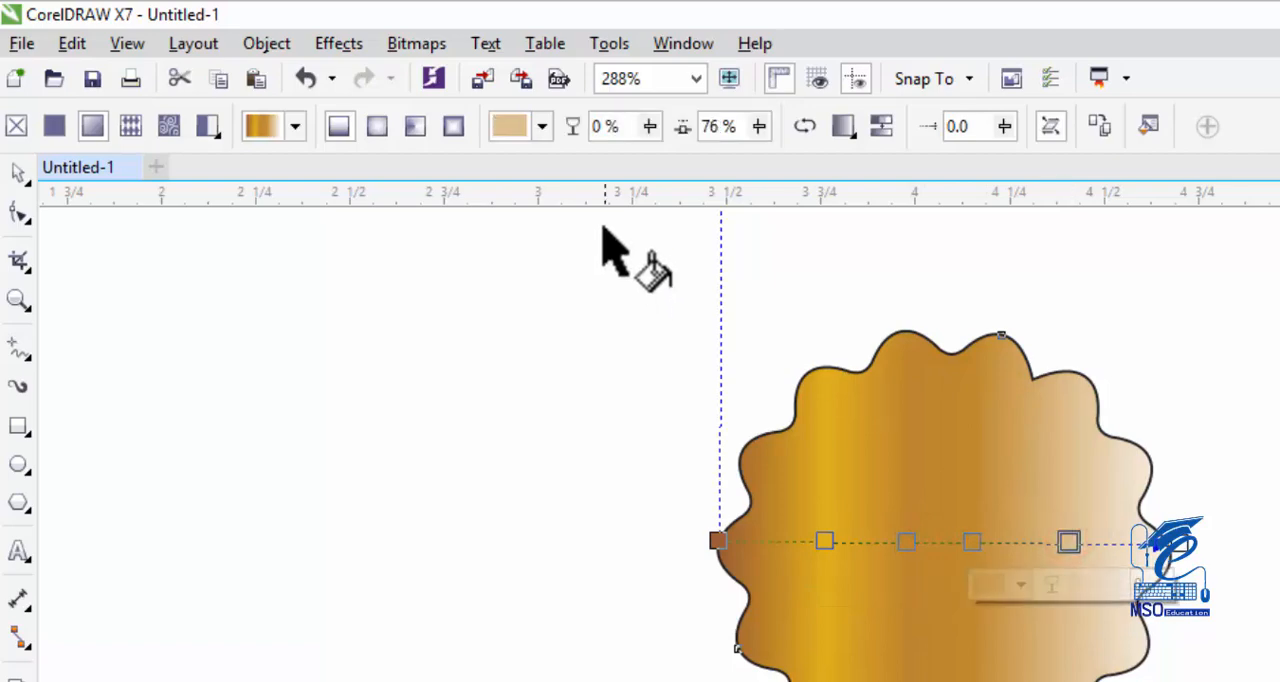
pyautogui.click(515, 124)
pyautogui.click(760, 224)
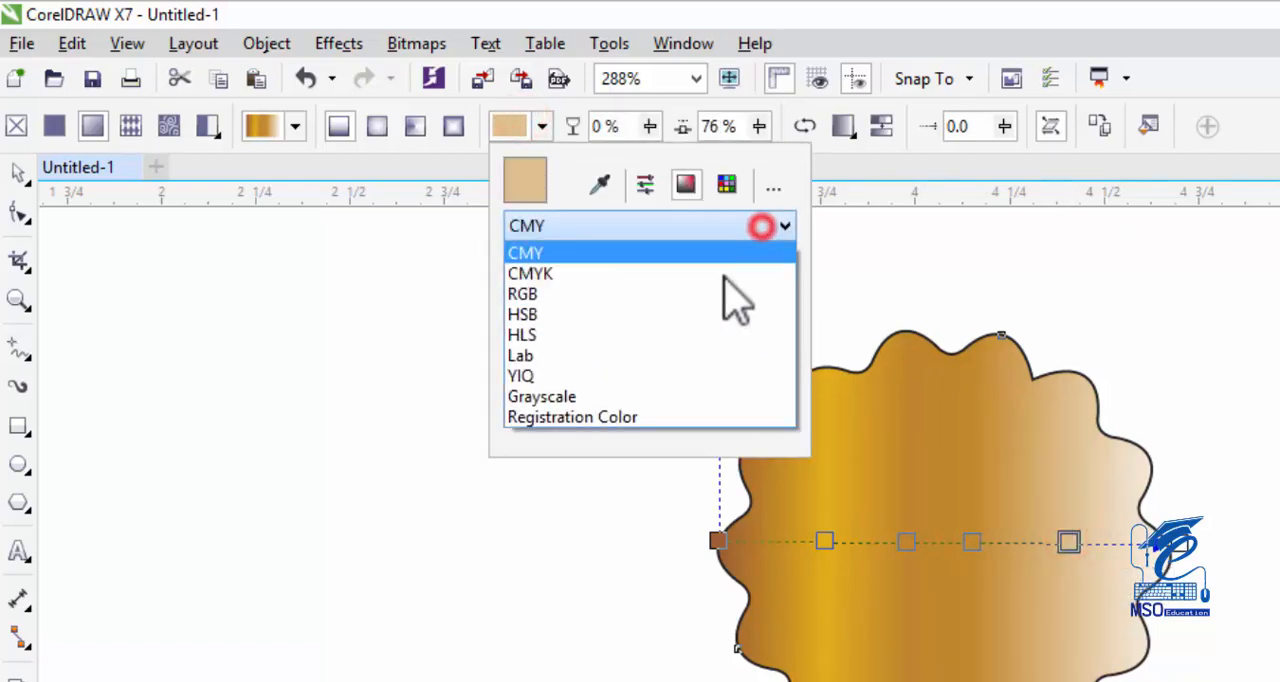
pyautogui.click(745, 270)
pyautogui.click(790, 266)
pyautogui.moveTo(790, 266); pyautogui.dragTo(694, 266)
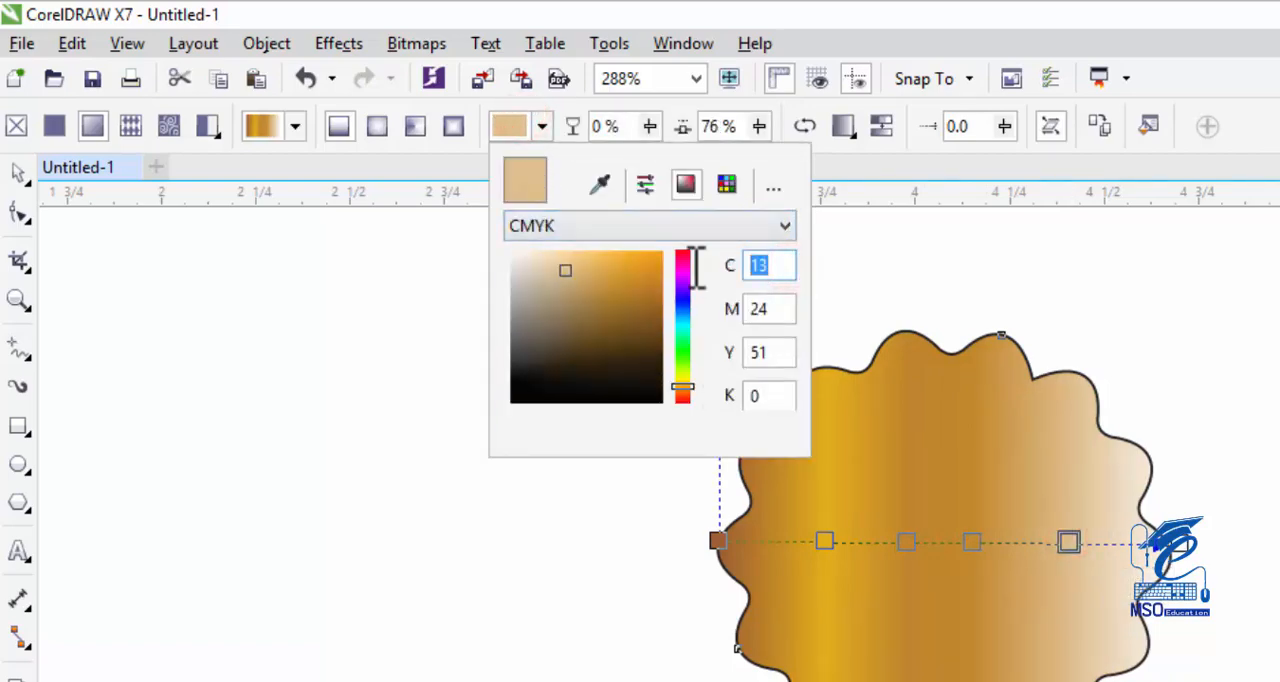
pyautogui.write('0')
pyautogui.press('Tab')
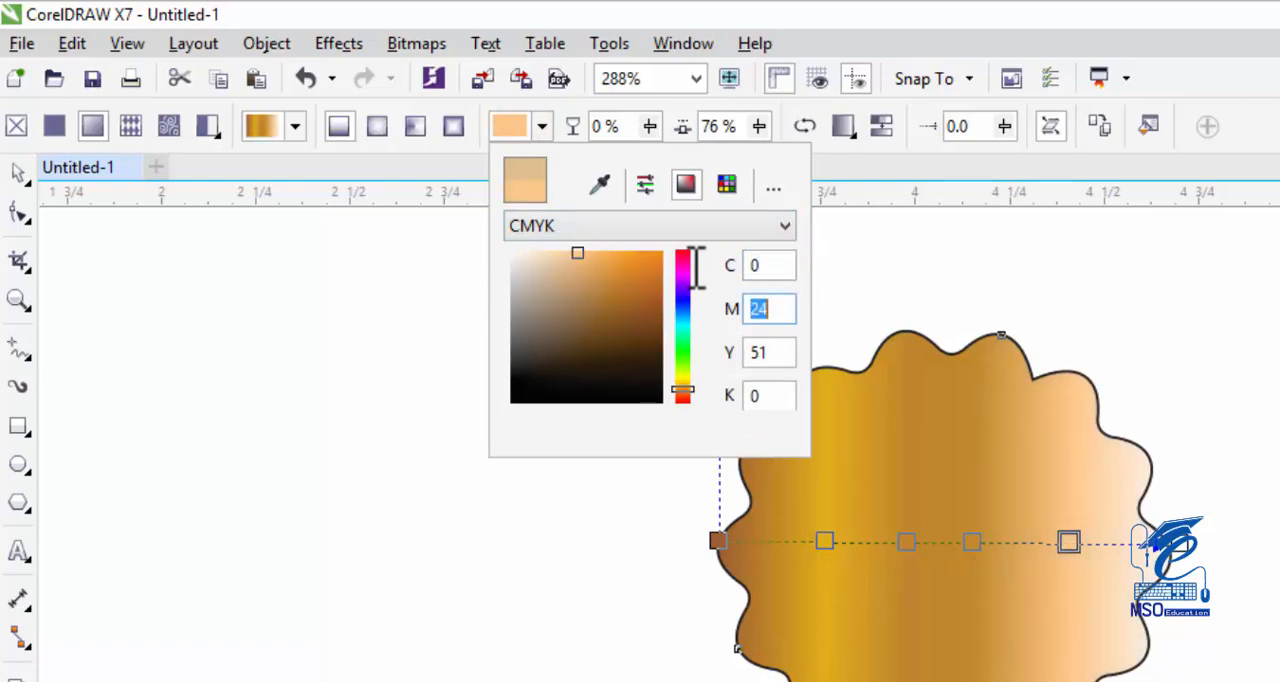
pyautogui.press('Tab')
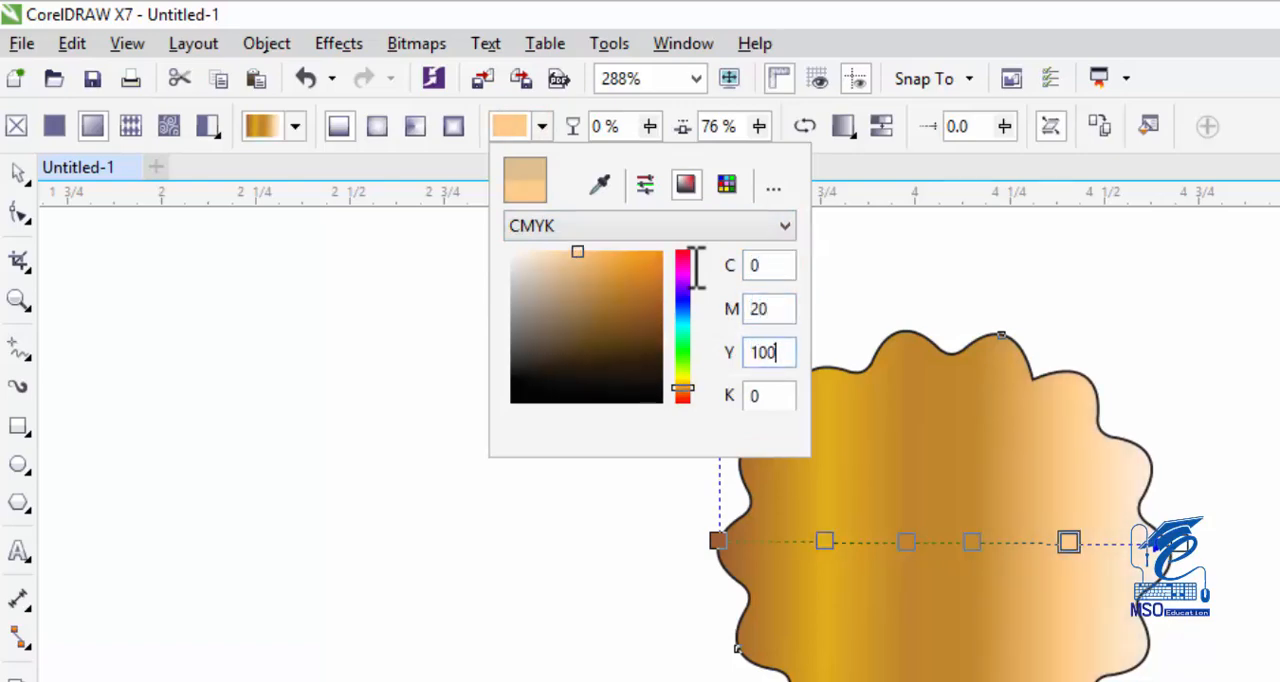
pyautogui.press('Tab')
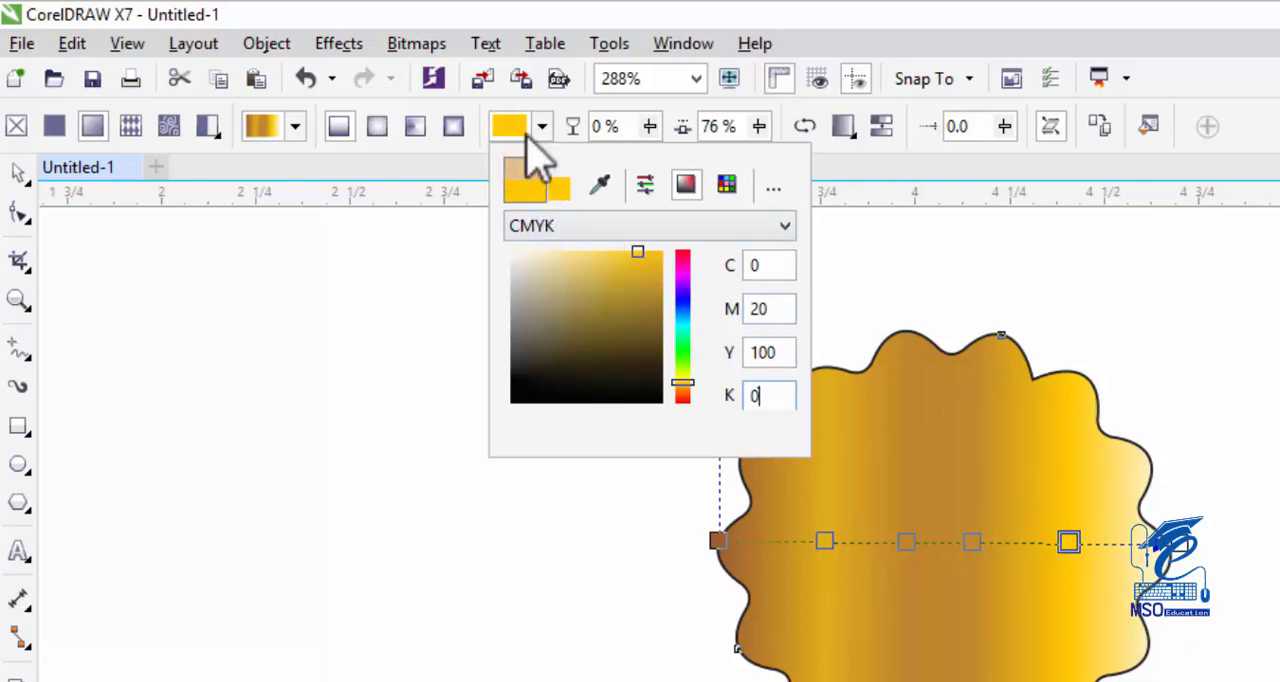
pyautogui.click(522, 126)
# Set the gradient's end node to a brown CMYK color with C 38 and M 64.
pyautogui.click(1185, 550)
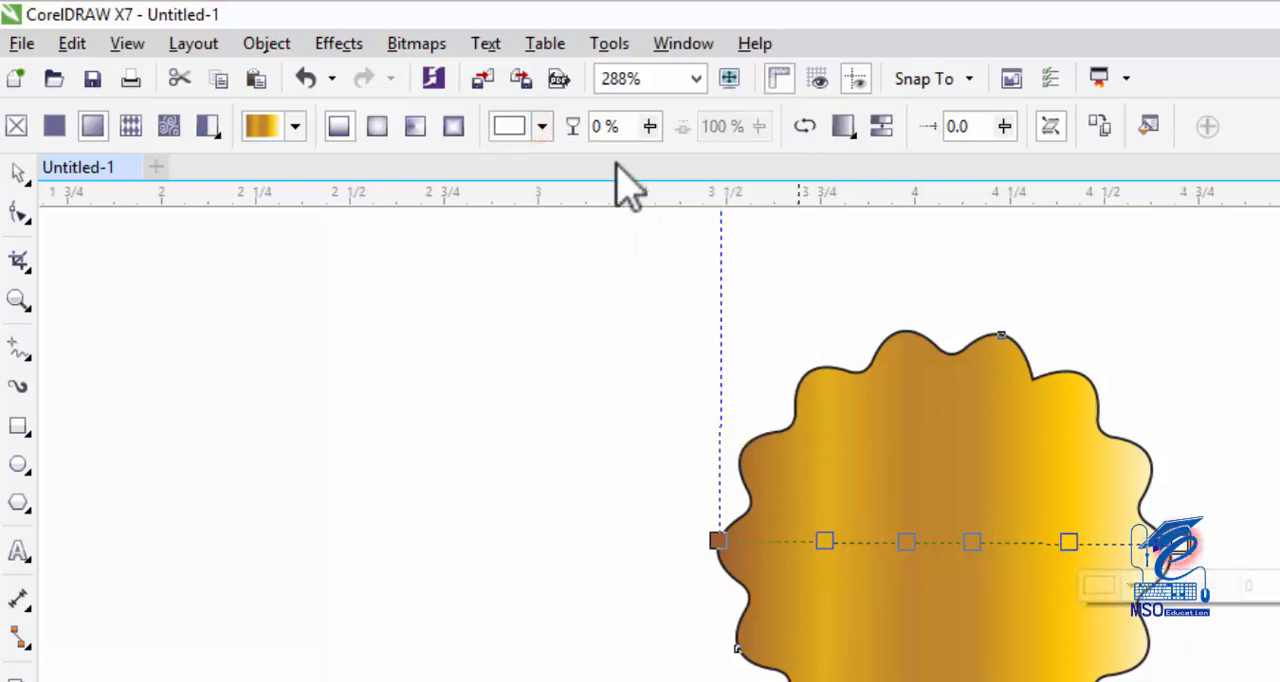
pyautogui.click(508, 126)
pyautogui.click(775, 264)
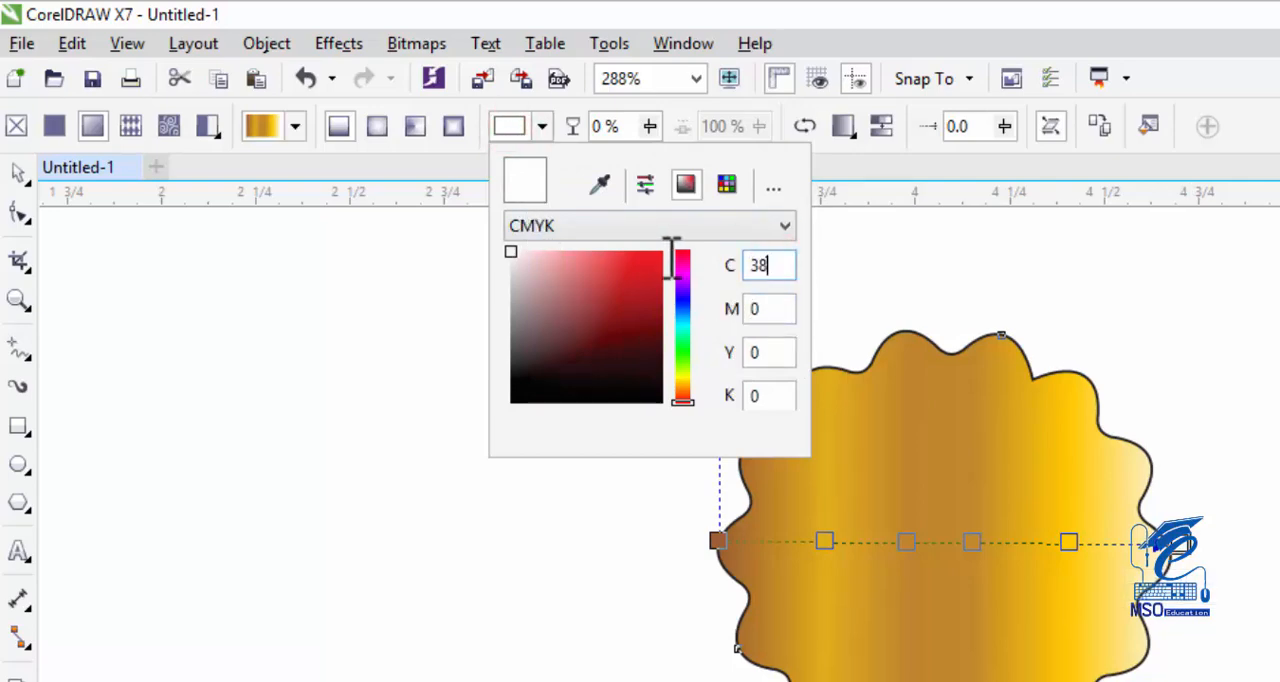
pyautogui.press('Tab')
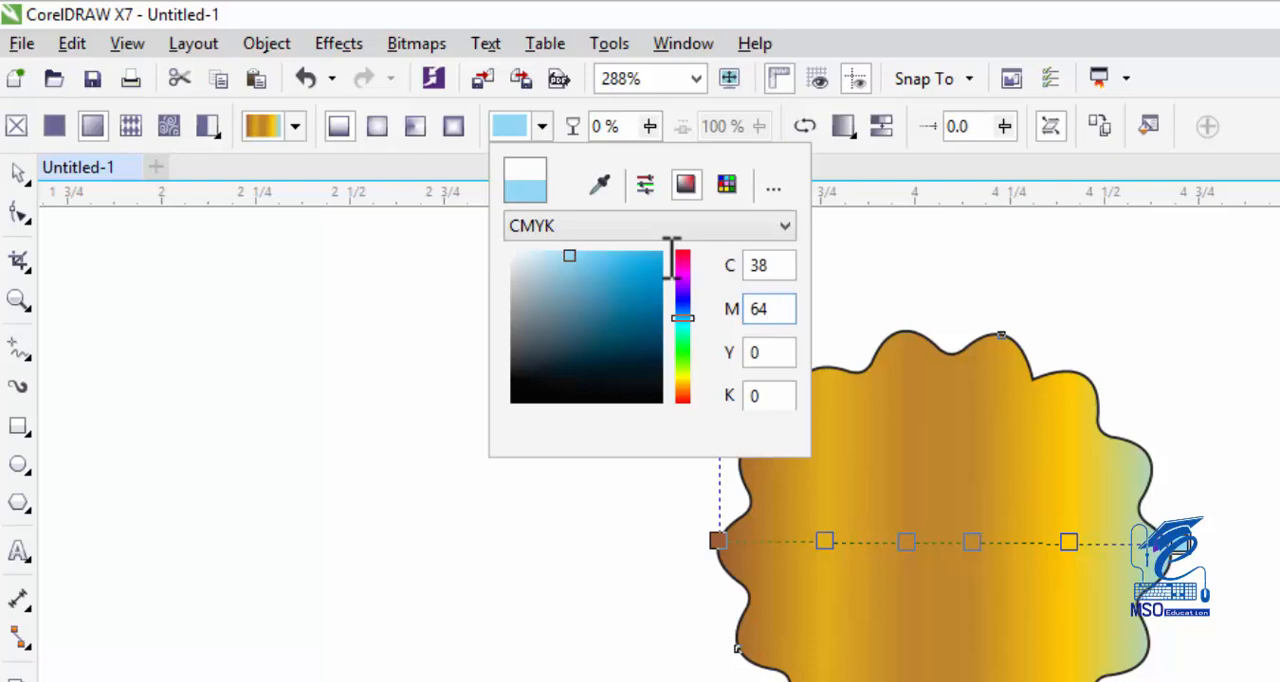
pyautogui.press('Tab')
pyautogui.press('Tab')
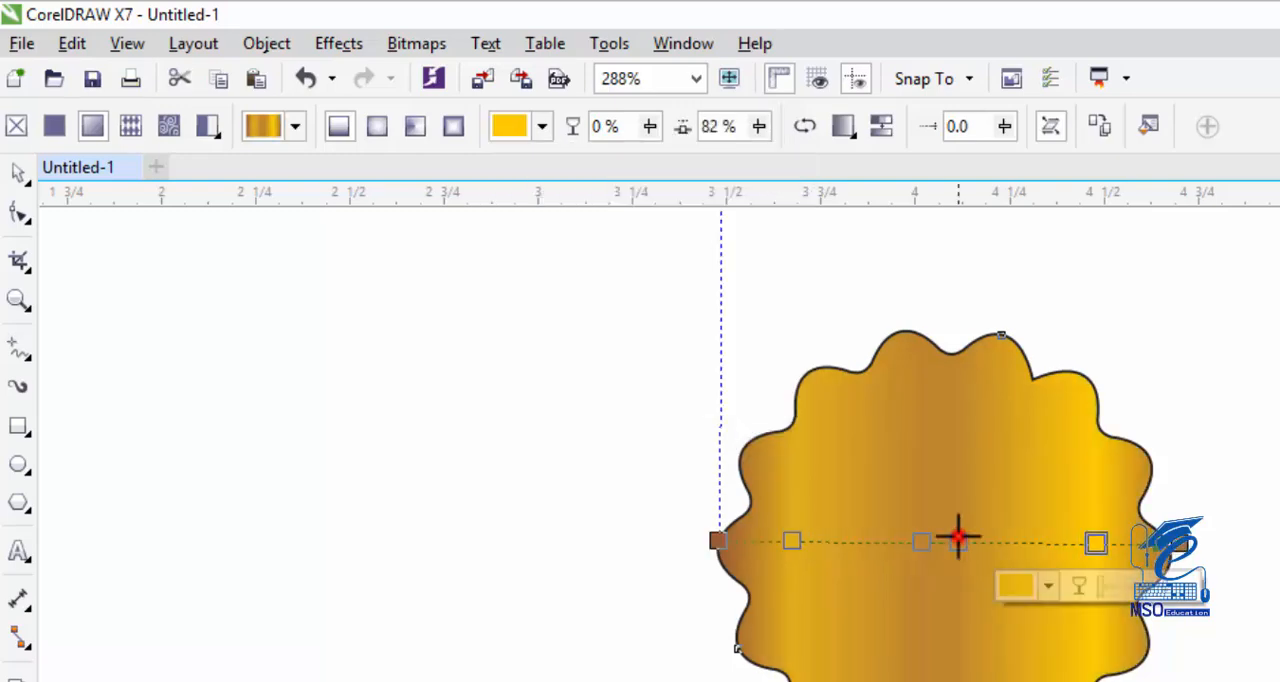
# Add a node at 47% of the gradient in CMYK C 0, M 20, Y 100, K 0 and reposition the neighboring nodes around it.
pyautogui.moveTo(960, 539); pyautogui.dragTo(898, 536)
pyautogui.doubleClick(938, 542)
pyautogui.click(512, 126)
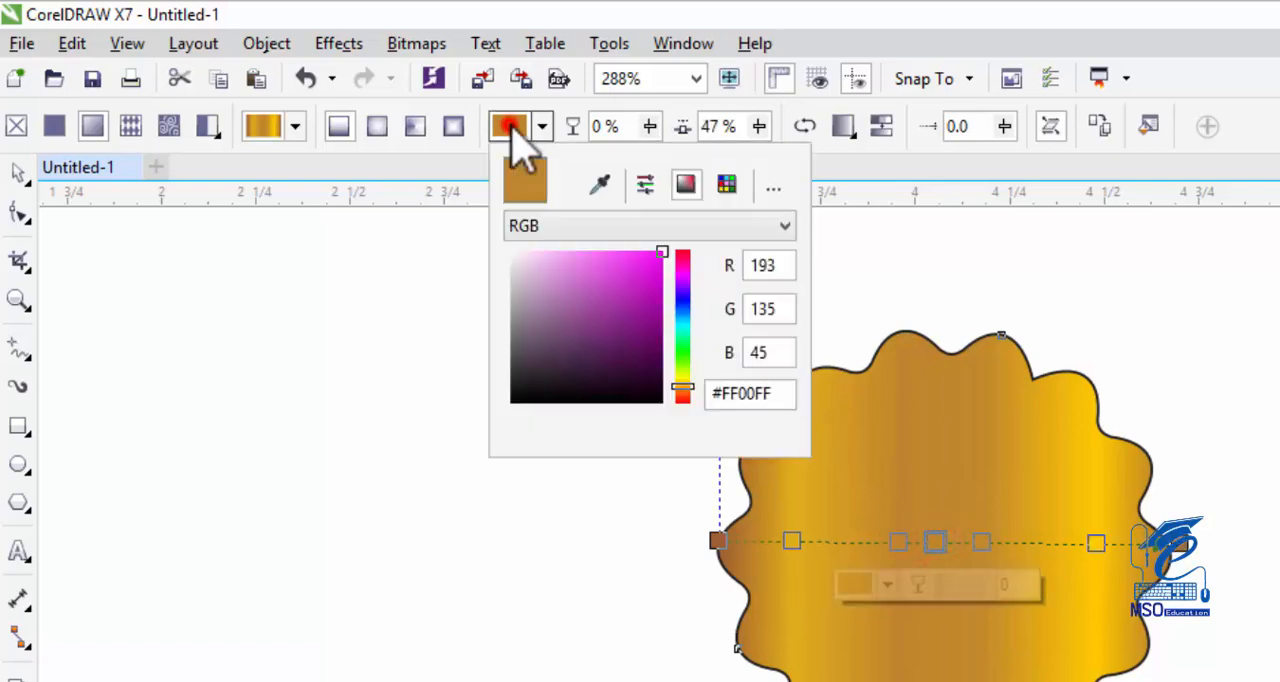
pyautogui.click(760, 226)
pyautogui.click(740, 272)
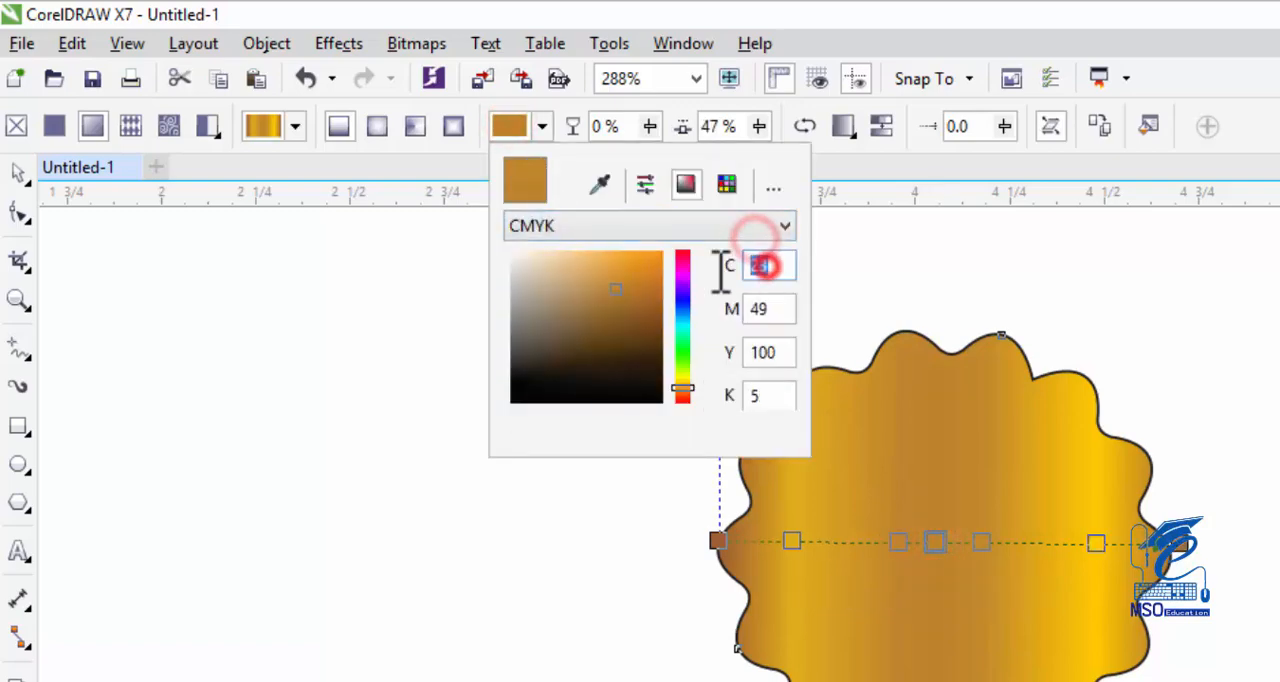
pyautogui.press('Tab')
pyautogui.write('20')
pyautogui.press('Tab')
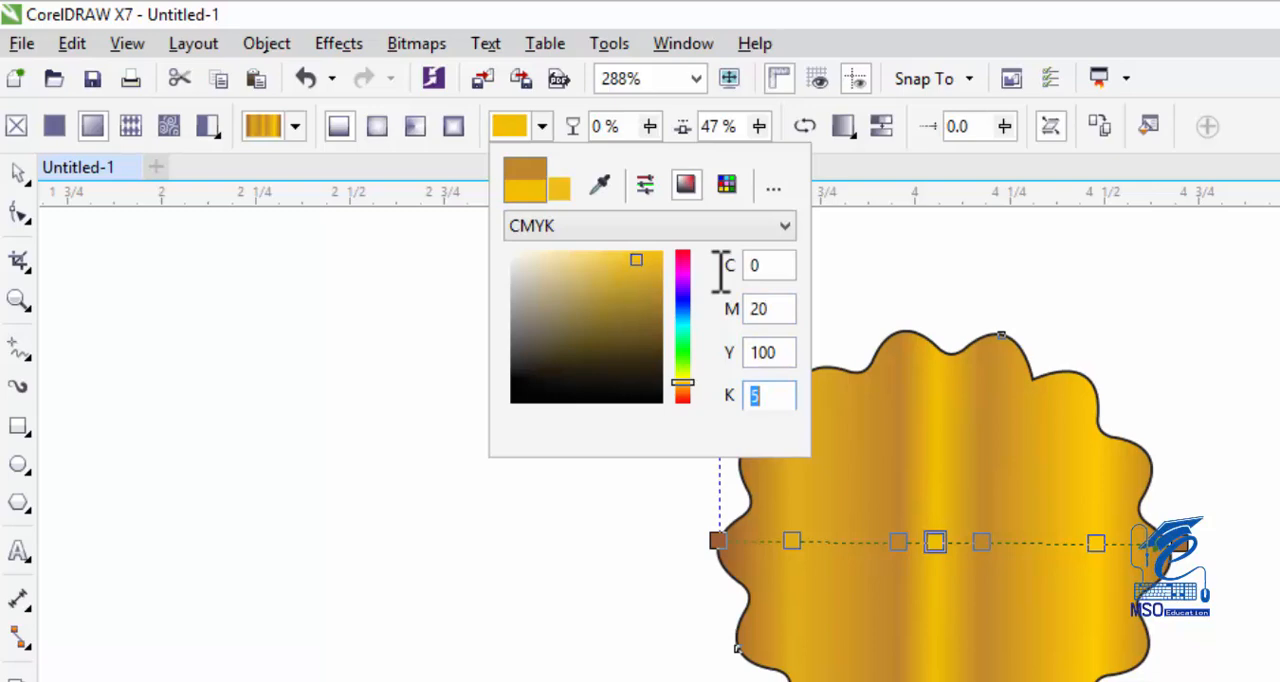
pyautogui.write('0')
pyautogui.click(516, 126)
pyautogui.click(985, 542)
pyautogui.click(899, 541)
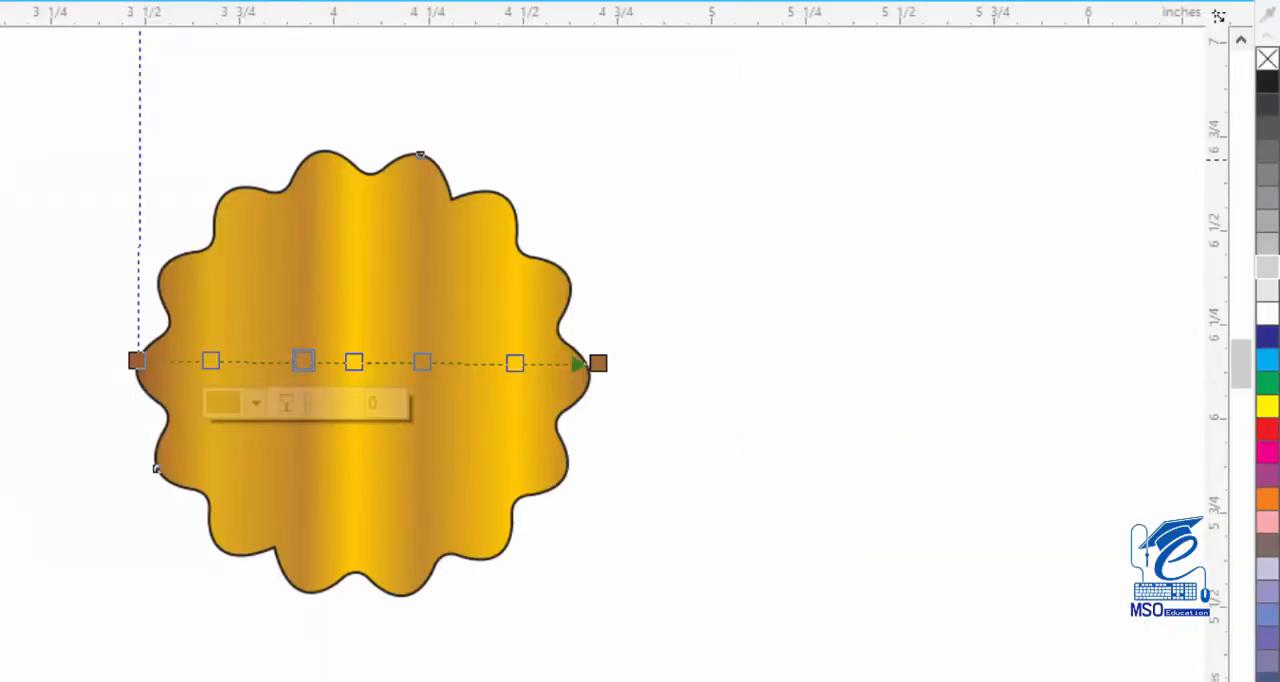
# Remove the outline from the scalloped badge and keep the badge selected.
pyautogui.press('space')
pyautogui.rightClick(1268, 62)
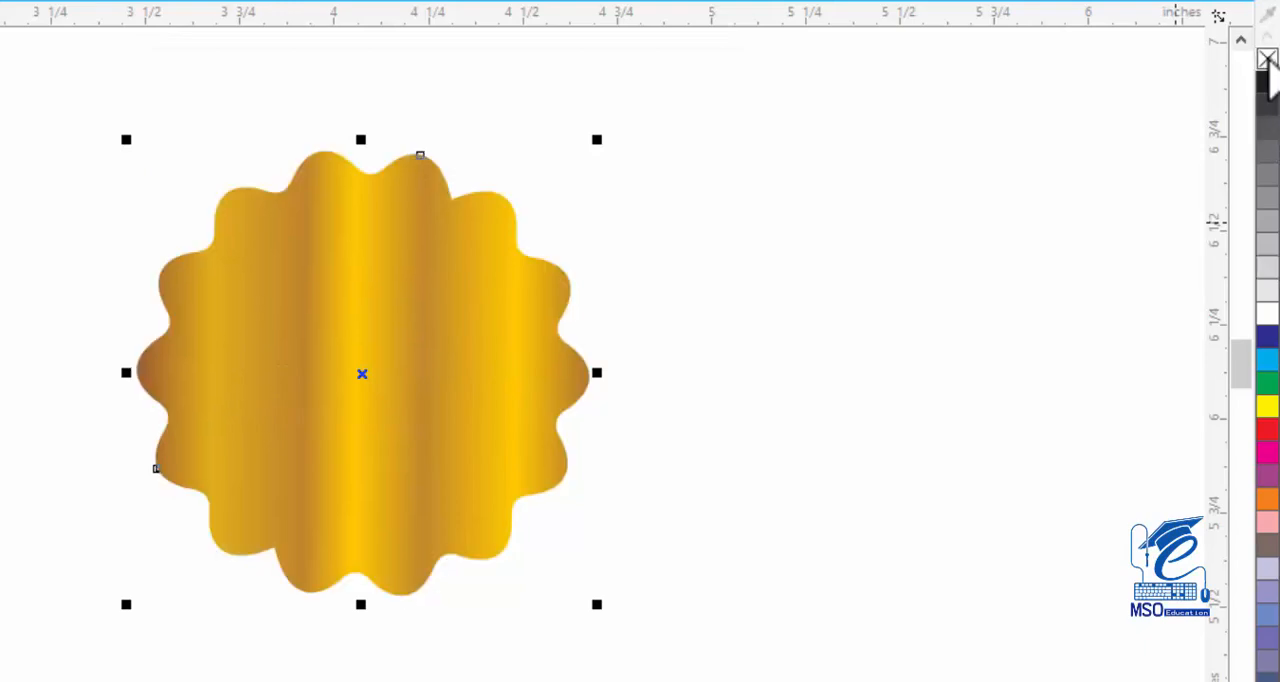
pyautogui.click(777, 294)
pyautogui.click(478, 314)
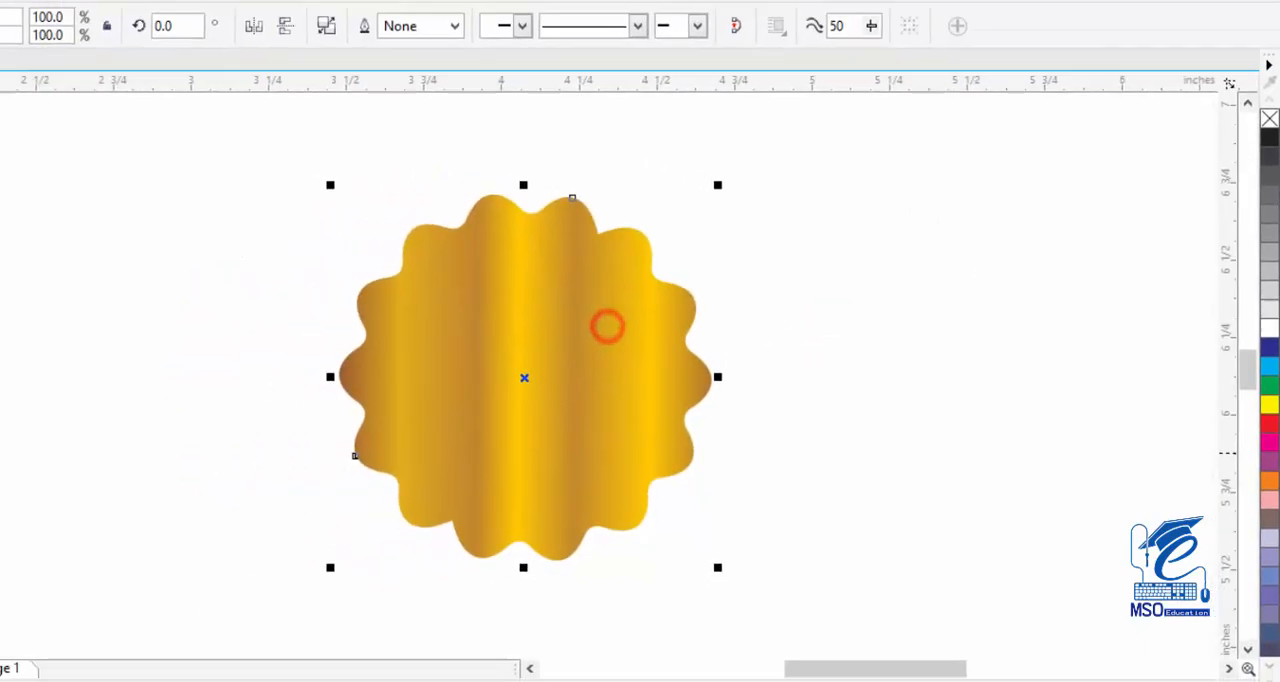
# Tilt the badge's gradient slightly by lowering its end node, and respace the color nodes, placing the brown one right of center at 65%.
pyautogui.click(12, 557)
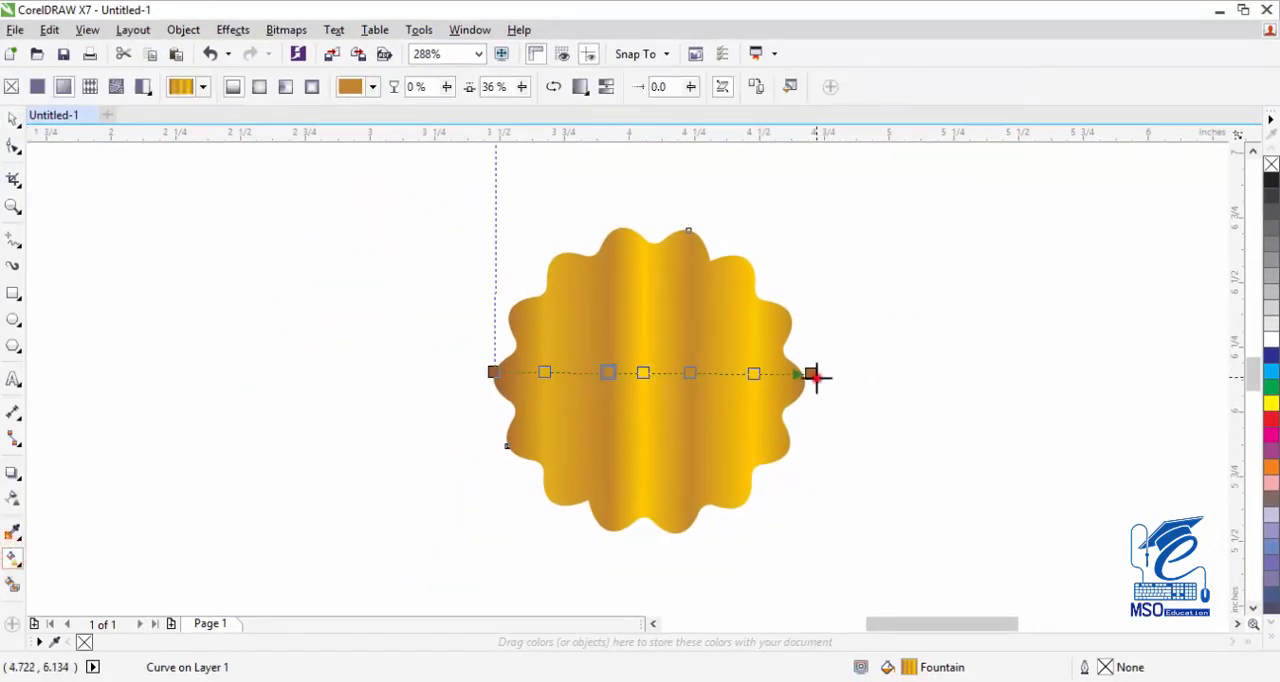
pyautogui.moveTo(812, 374); pyautogui.dragTo(812, 406)
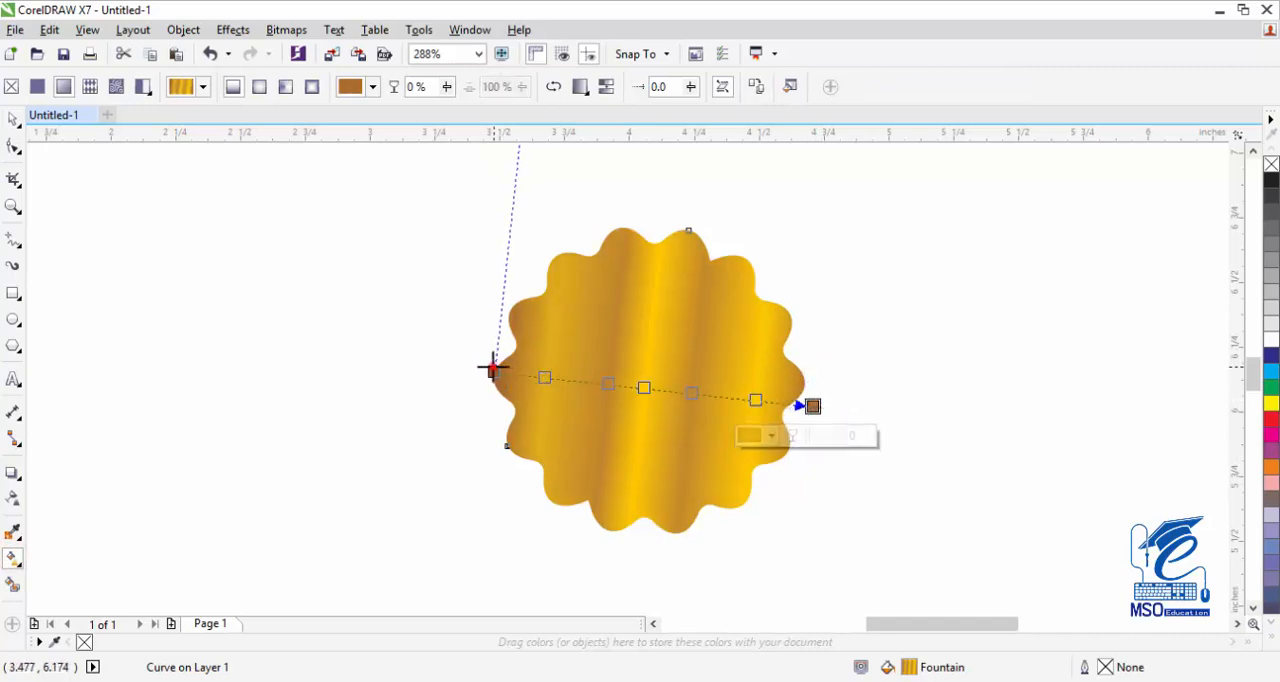
pyautogui.click(491, 369)
pyautogui.doubleClick(612, 381)
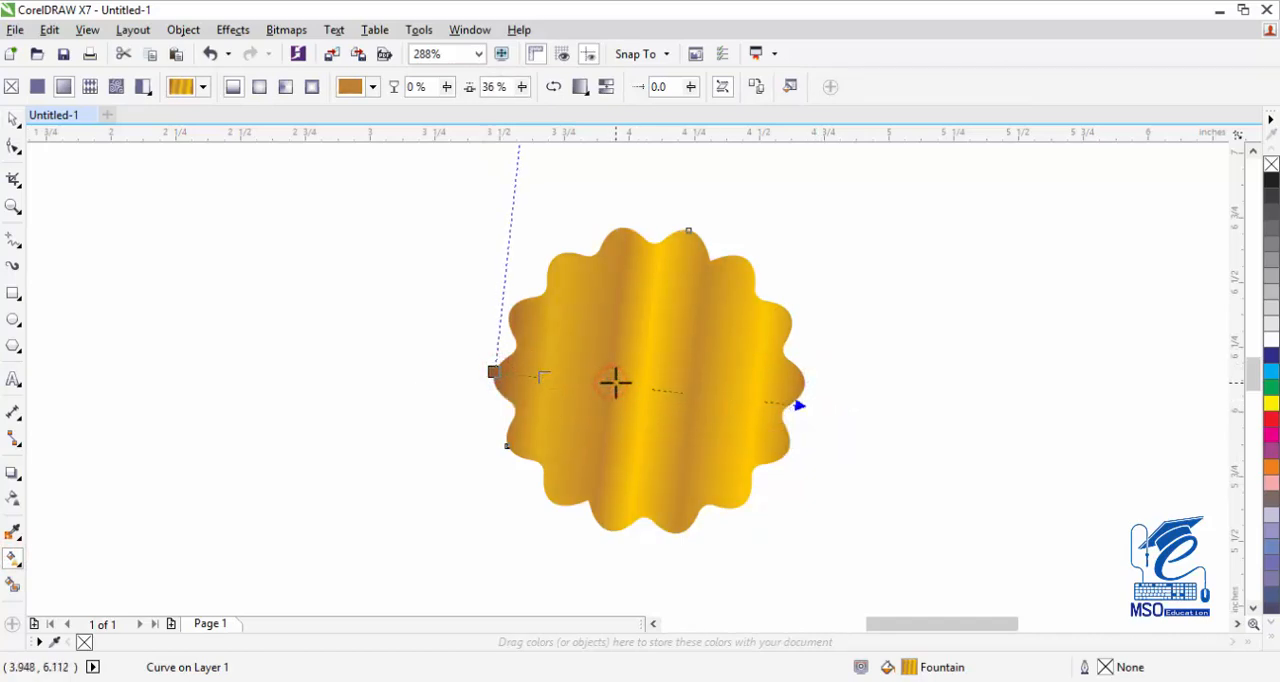
pyautogui.click(12, 119)
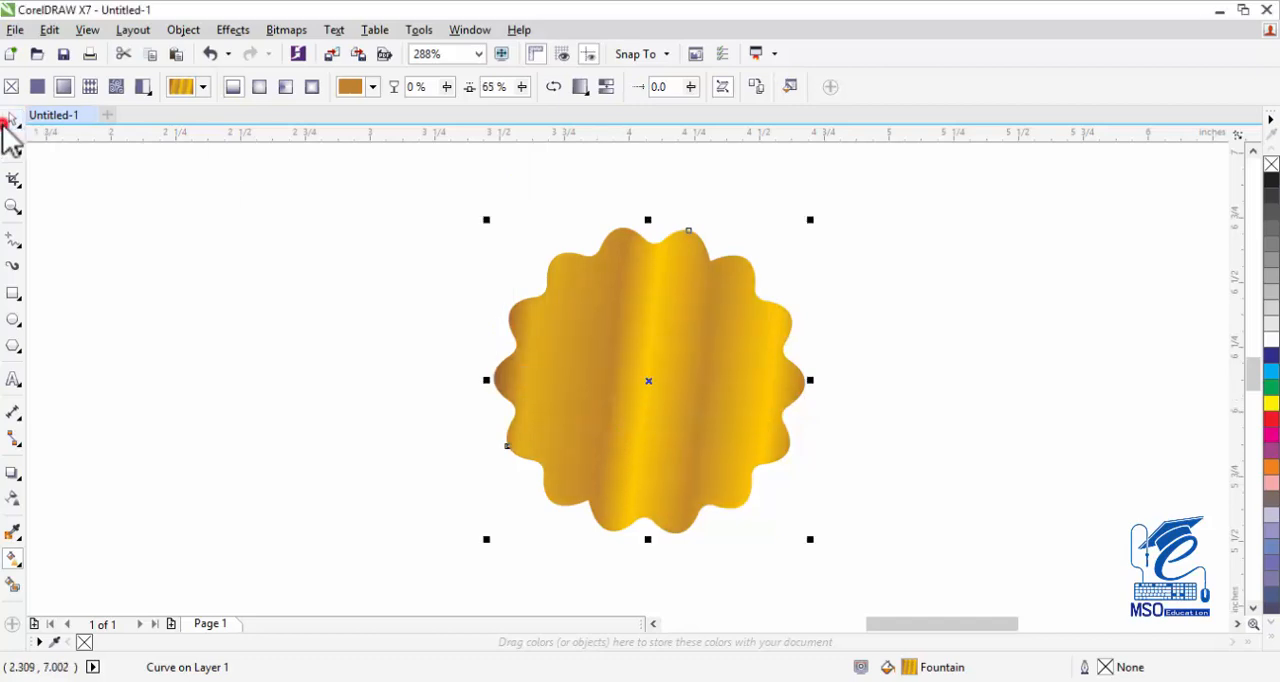
# Draw a circle about 1.03 inches across, center it on the badge, and shrink it to about 0.98 inches.
pyautogui.click(13, 321)
pyautogui.moveTo(562, 272); pyautogui.dragTo(766, 543)
pyautogui.press('ctrl')
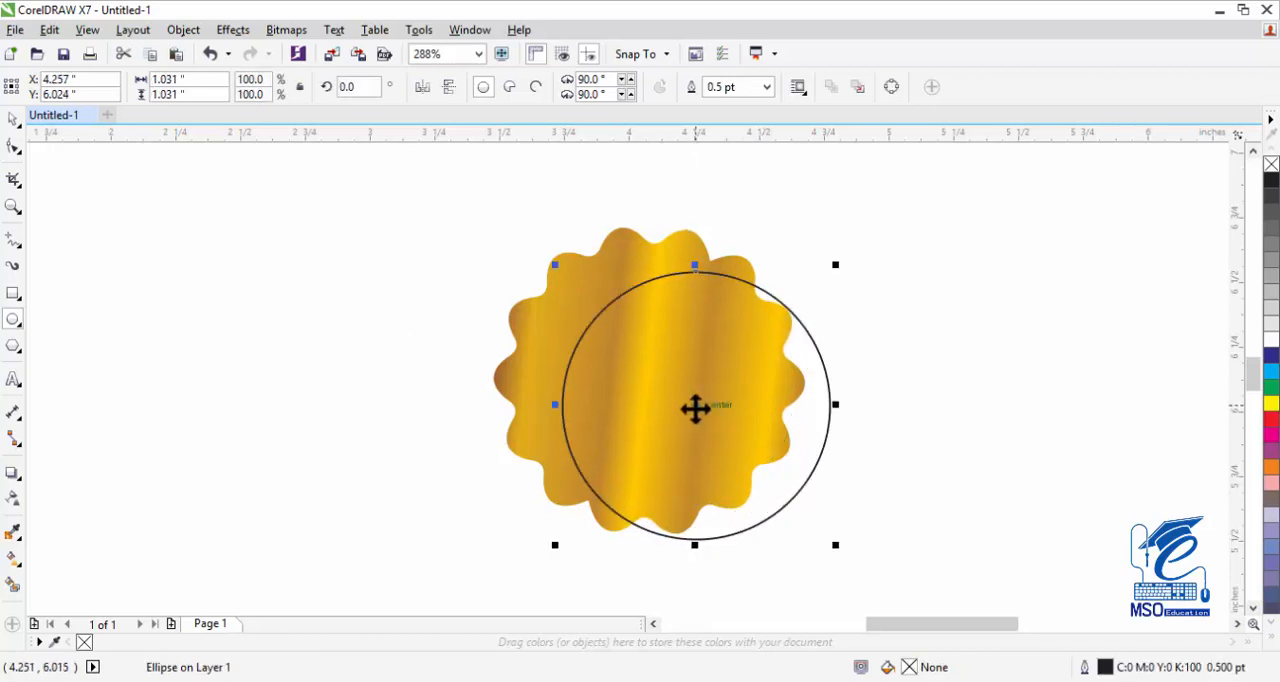
pyautogui.moveTo(695, 408); pyautogui.dragTo(652, 388)
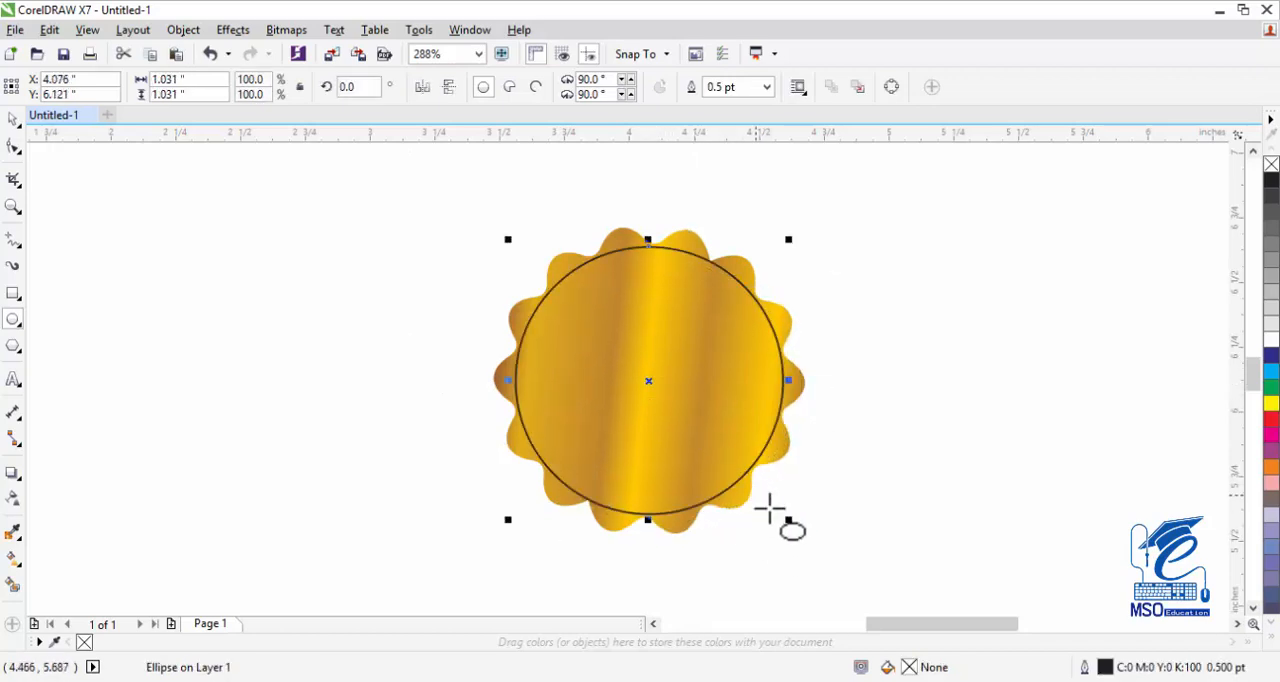
pyautogui.moveTo(788, 521); pyautogui.dragTo(782, 516)
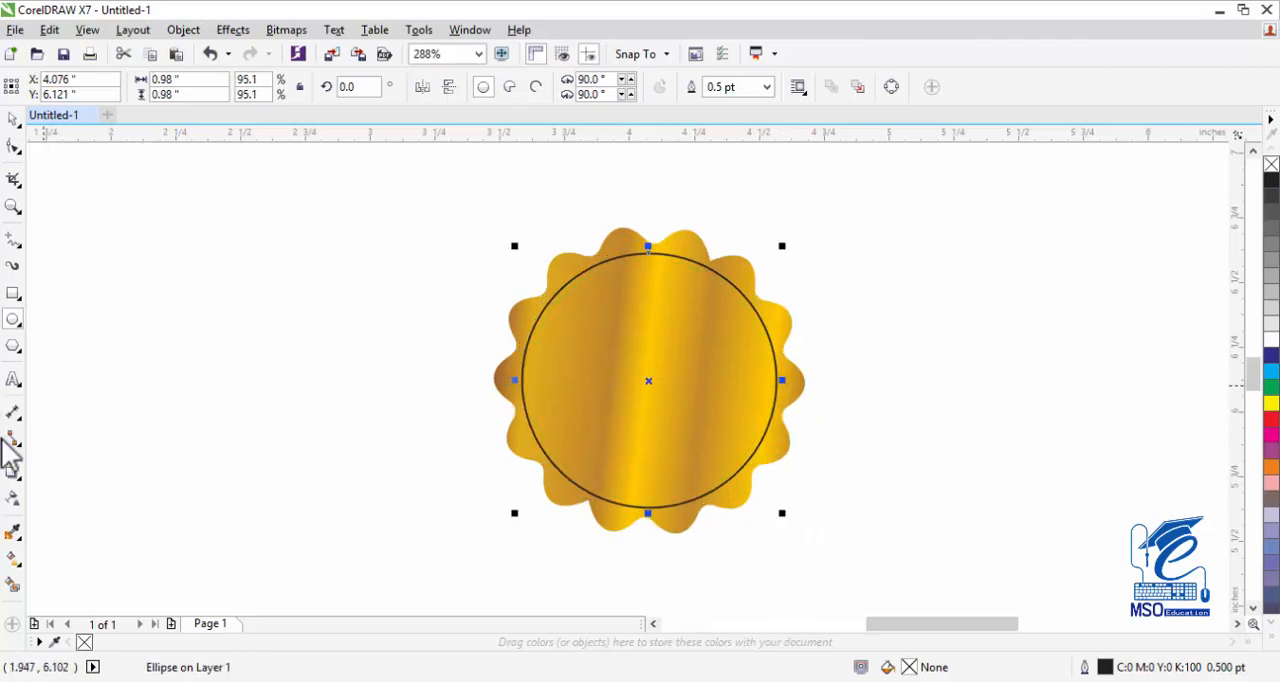
# Apply a linear gradient horizontally across the inner circle and set its start node to light gray CMYK C 11, M 8, Y 9, K 0.
pyautogui.click(13, 556)
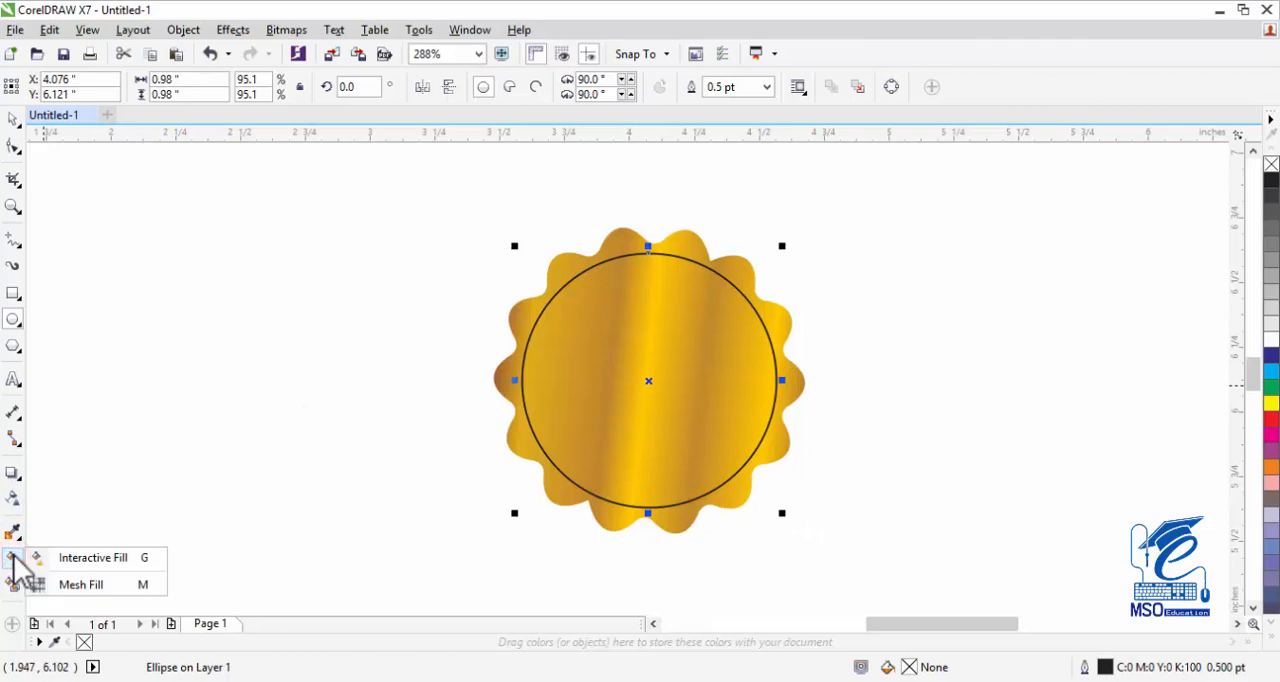
pyautogui.click(77, 558)
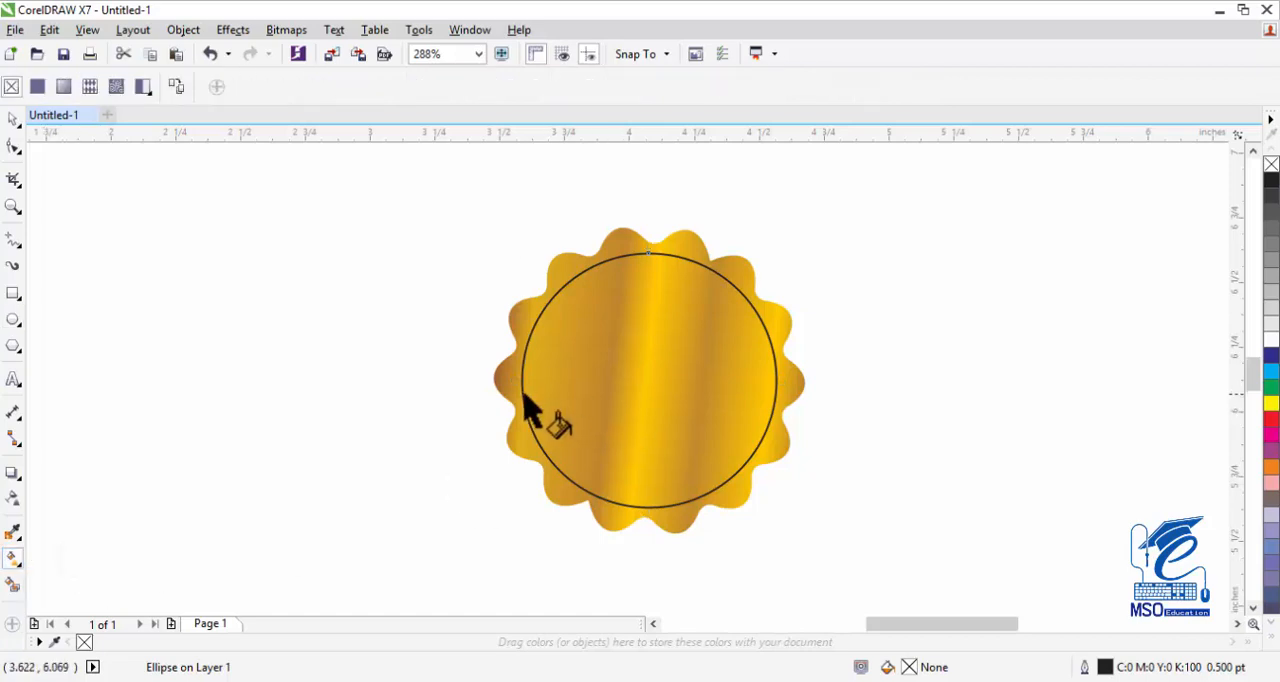
pyautogui.moveTo(815, 415); pyautogui.dragTo(829, 398)
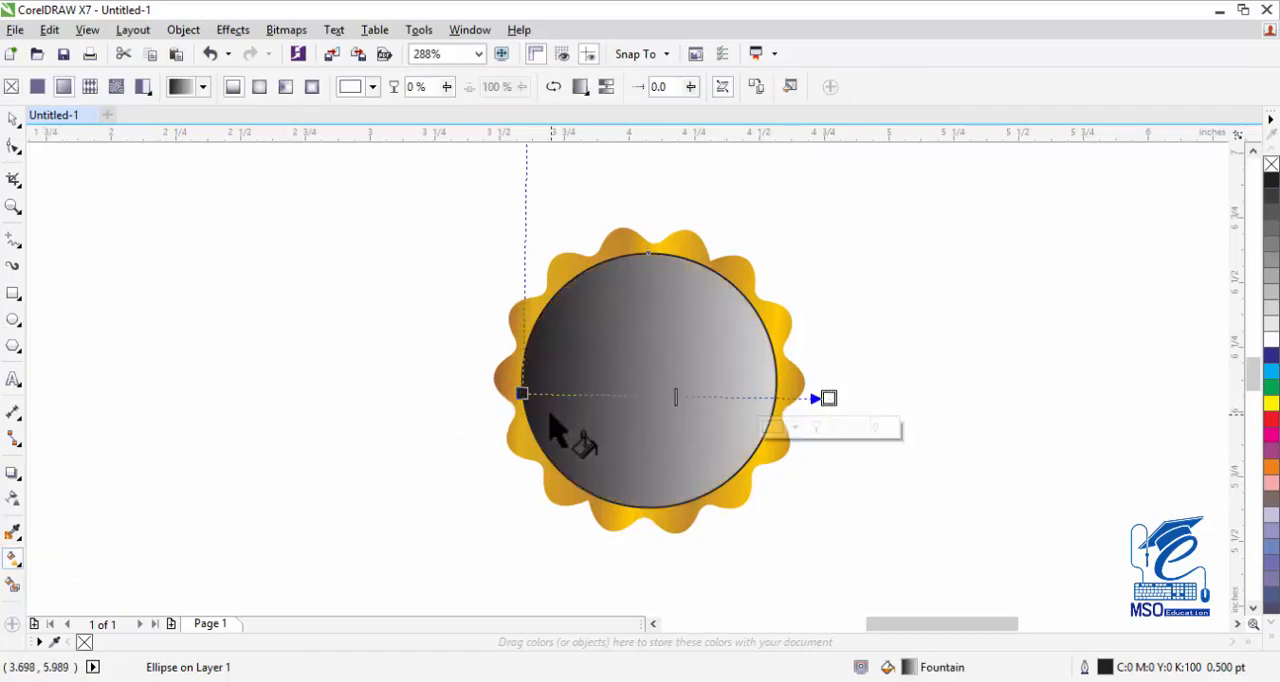
pyautogui.click(521, 393)
pyautogui.click(350, 87)
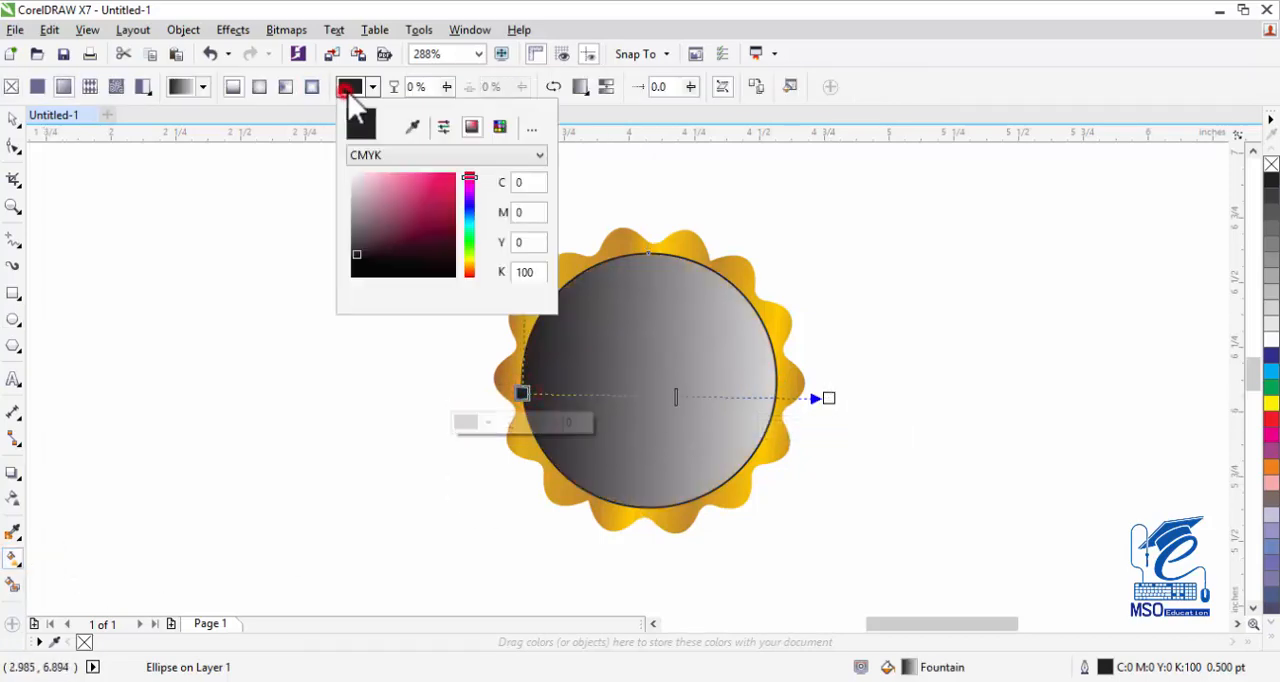
pyautogui.click(351, 185)
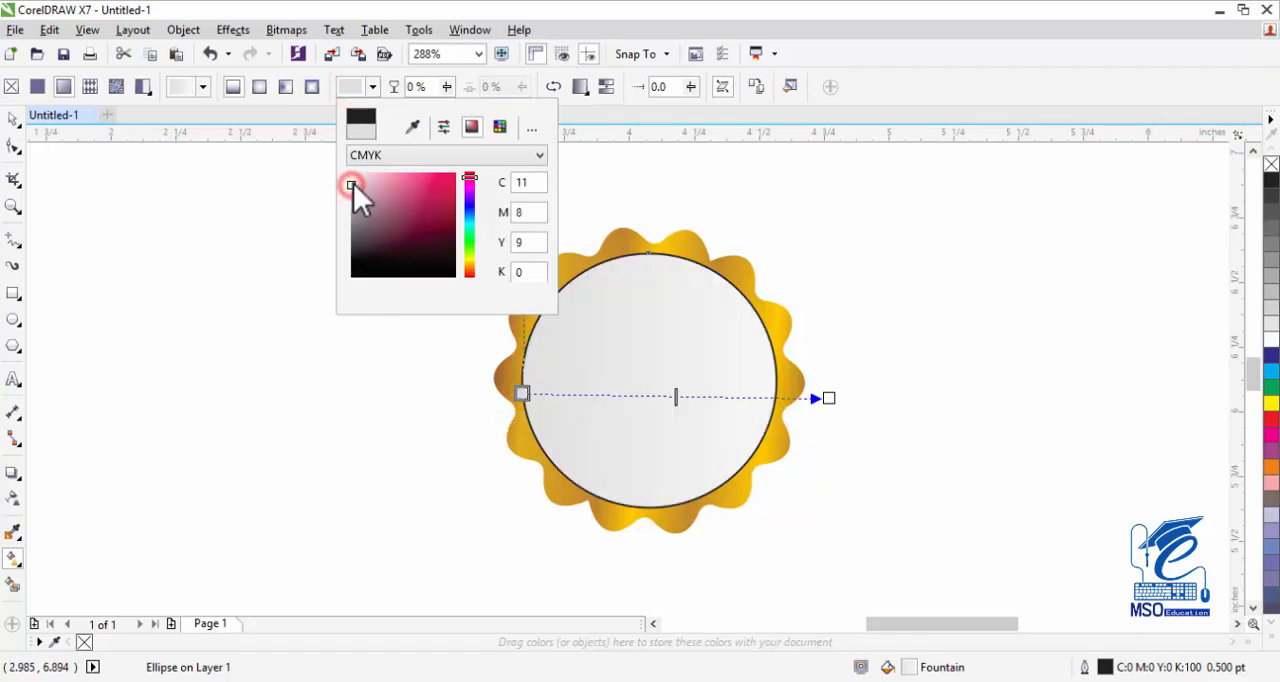
pyautogui.click(825, 397)
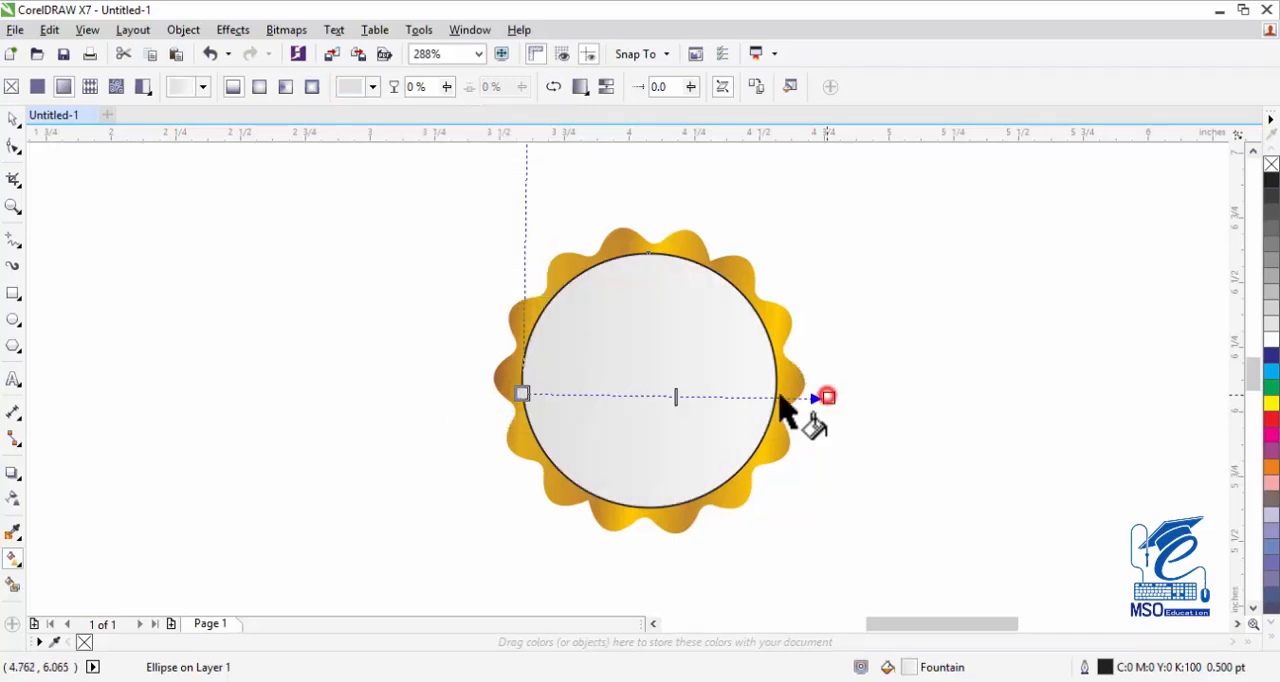
# Add a node at 31% of the circle's gradient and set it to near-white CMYK C 2, M 1, Y 1, K 0.
pyautogui.doubleClick(617, 396)
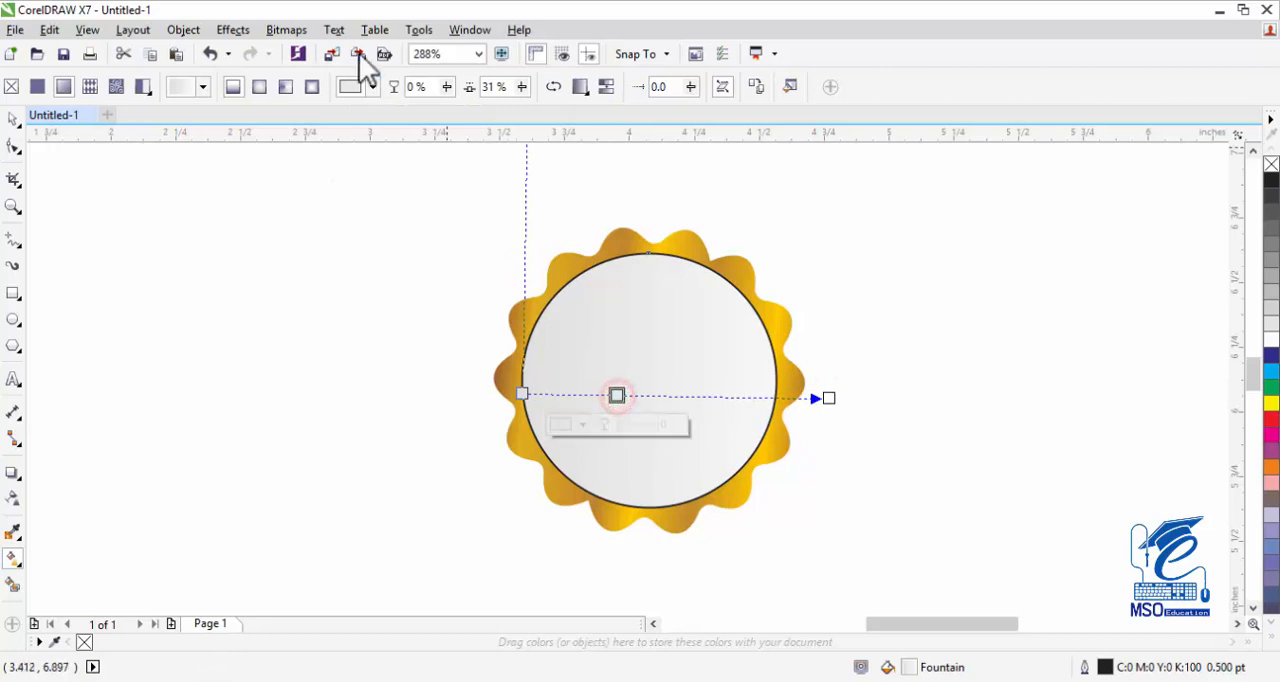
pyautogui.click(358, 90)
pyautogui.moveTo(350, 181); pyautogui.dragTo(346, 177)
pyautogui.click(394, 155)
pyautogui.click(387, 183)
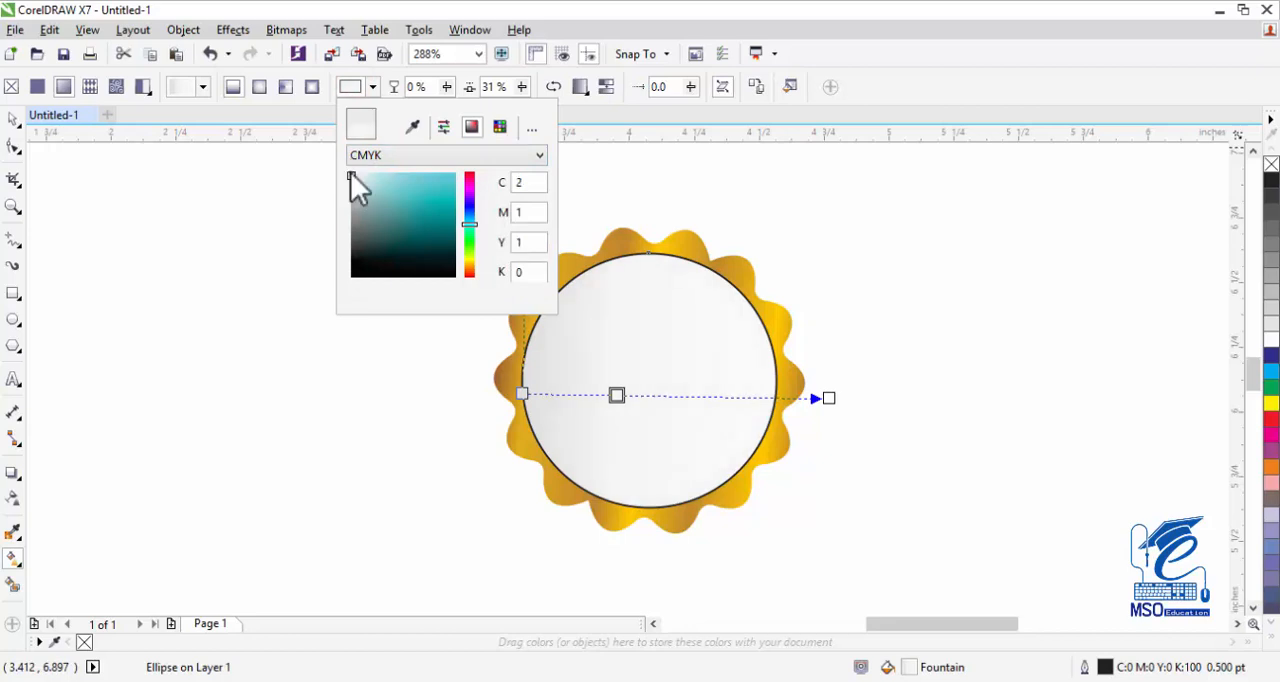
pyautogui.click(355, 90)
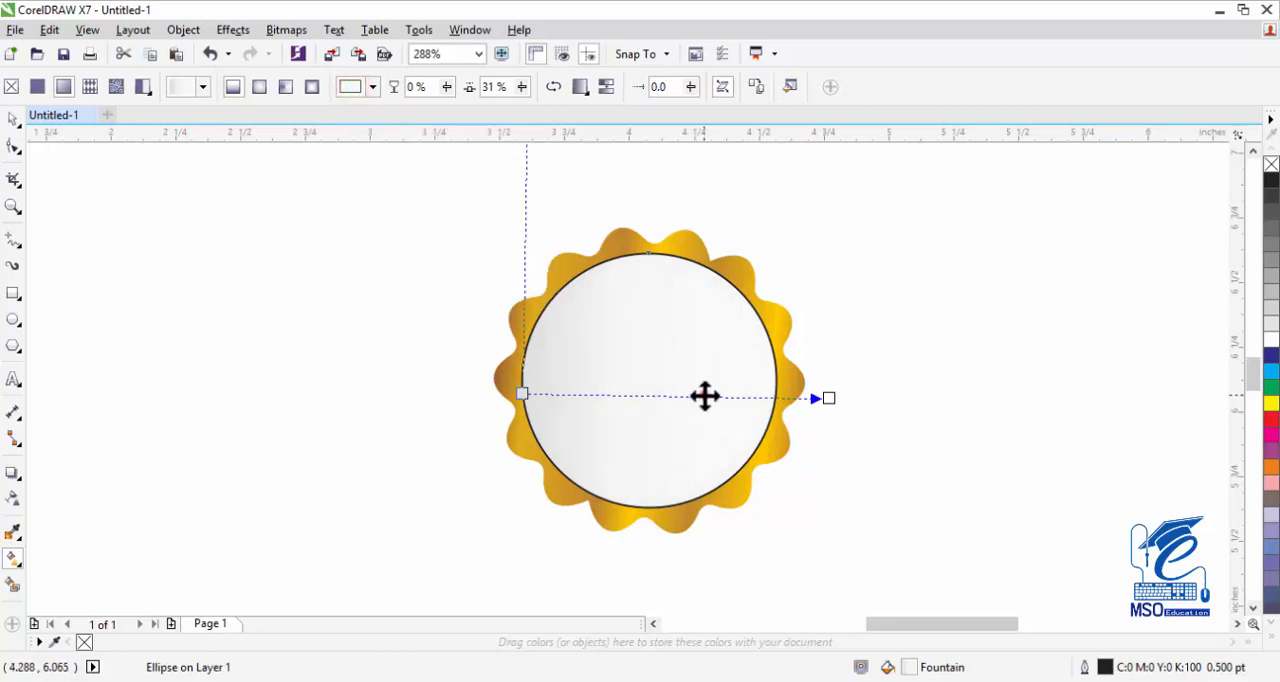
# Add a node at 59% of the circle's gradient and set it to light gray RGB 232, 232, 232.
pyautogui.doubleClick(705, 396)
pyautogui.click(355, 88)
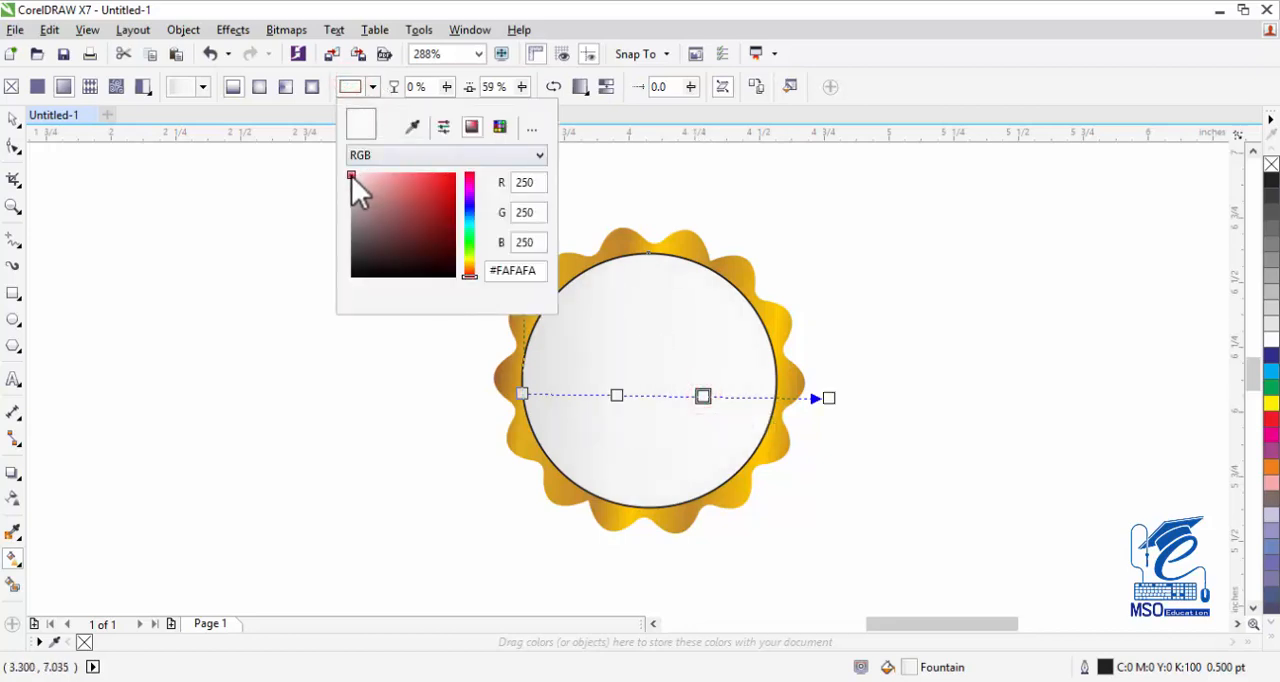
pyautogui.click(351, 181)
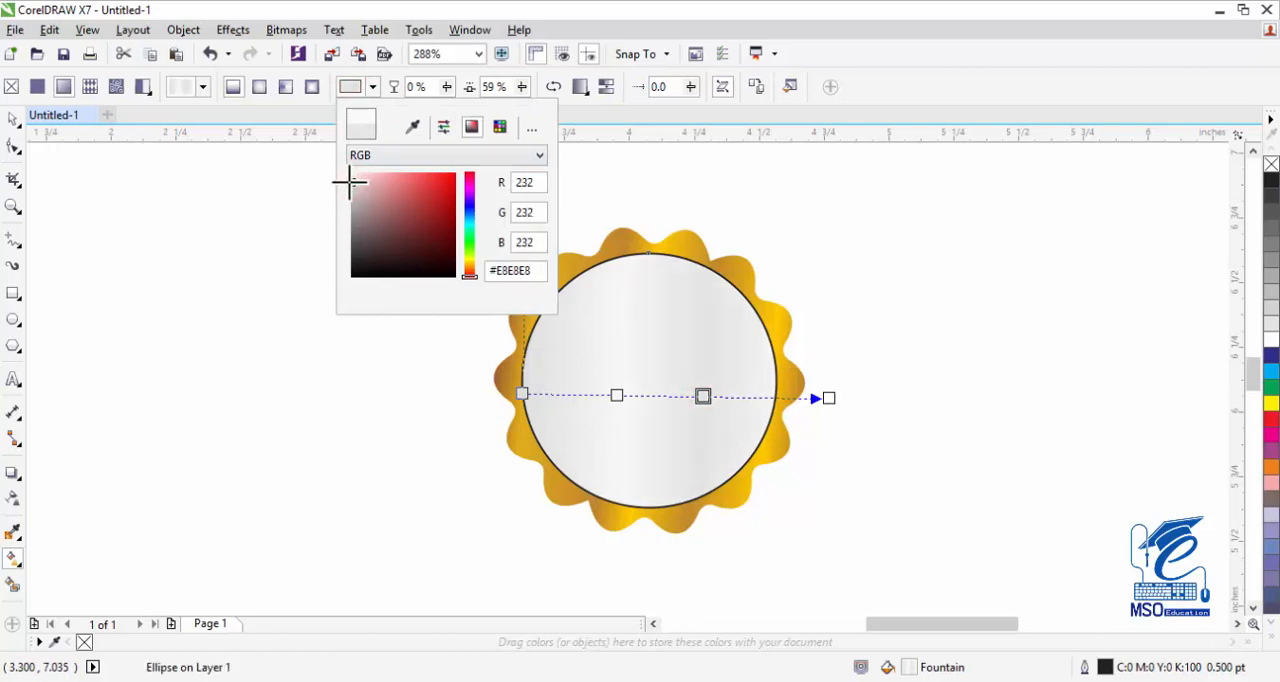
pyautogui.click(355, 88)
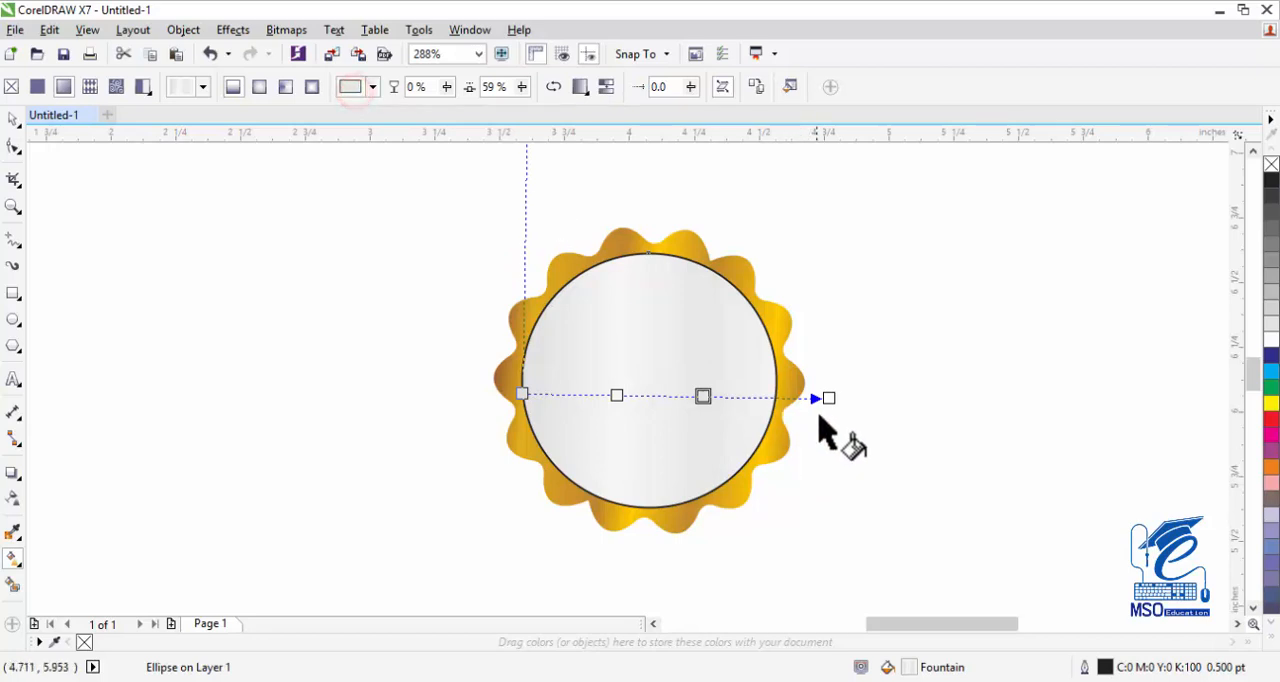
# Tilt the circle's gradient by lowering its end node and raising its start node, and remove the circle's outline.
pyautogui.moveTo(826, 397); pyautogui.dragTo(769, 421)
pyautogui.moveTo(518, 392); pyautogui.dragTo(521, 349)
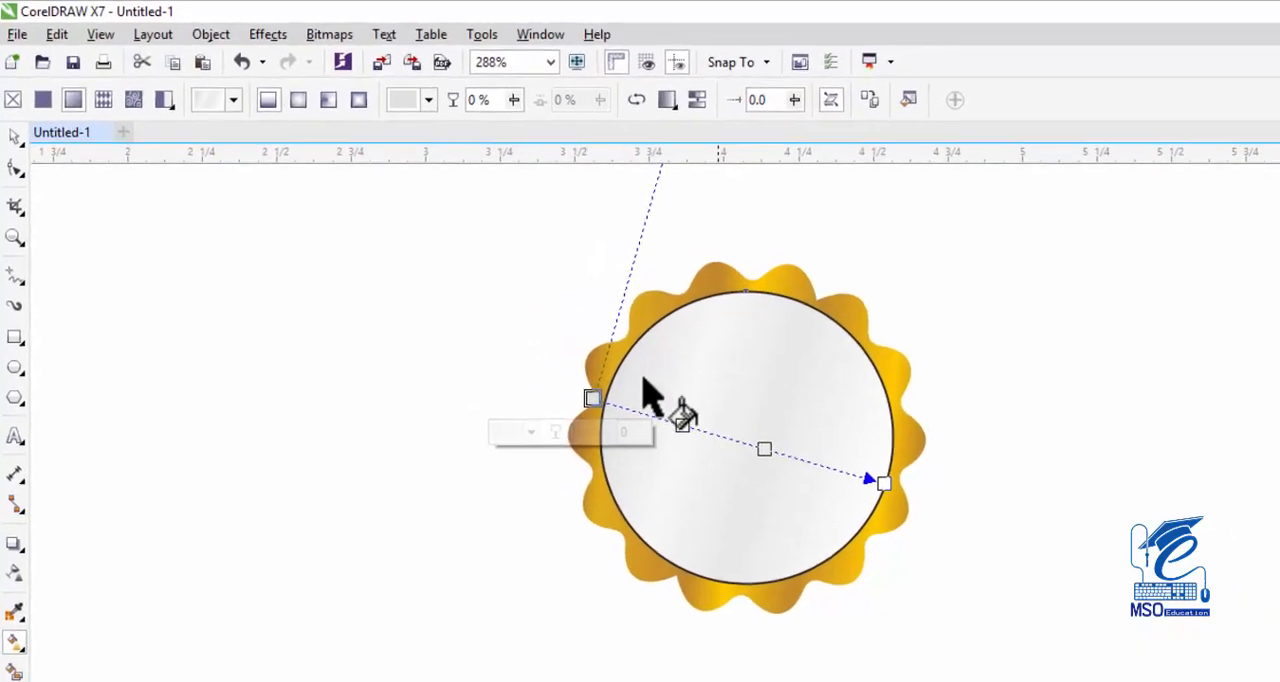
pyautogui.click(13, 120)
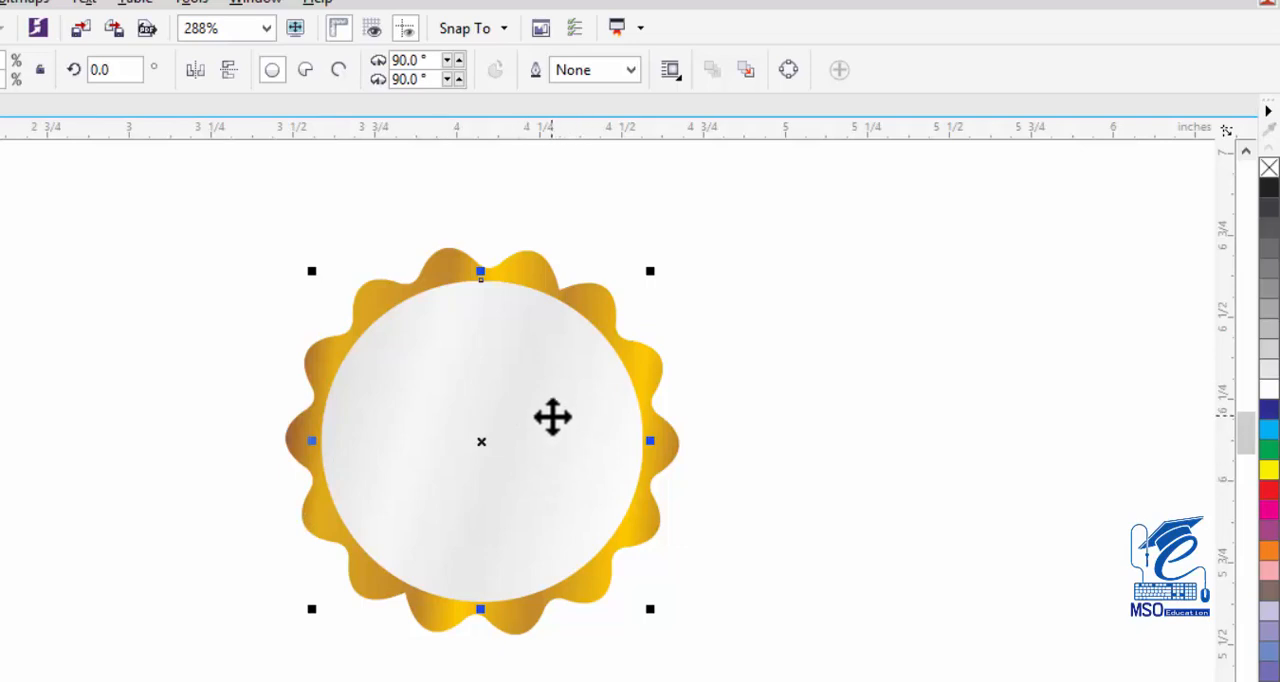
# Duplicate the silver circle in place, and undo a test move of the copy.
pyautogui.click(554, 453)
pyautogui.click(750, 487)
pyautogui.click(490, 496)
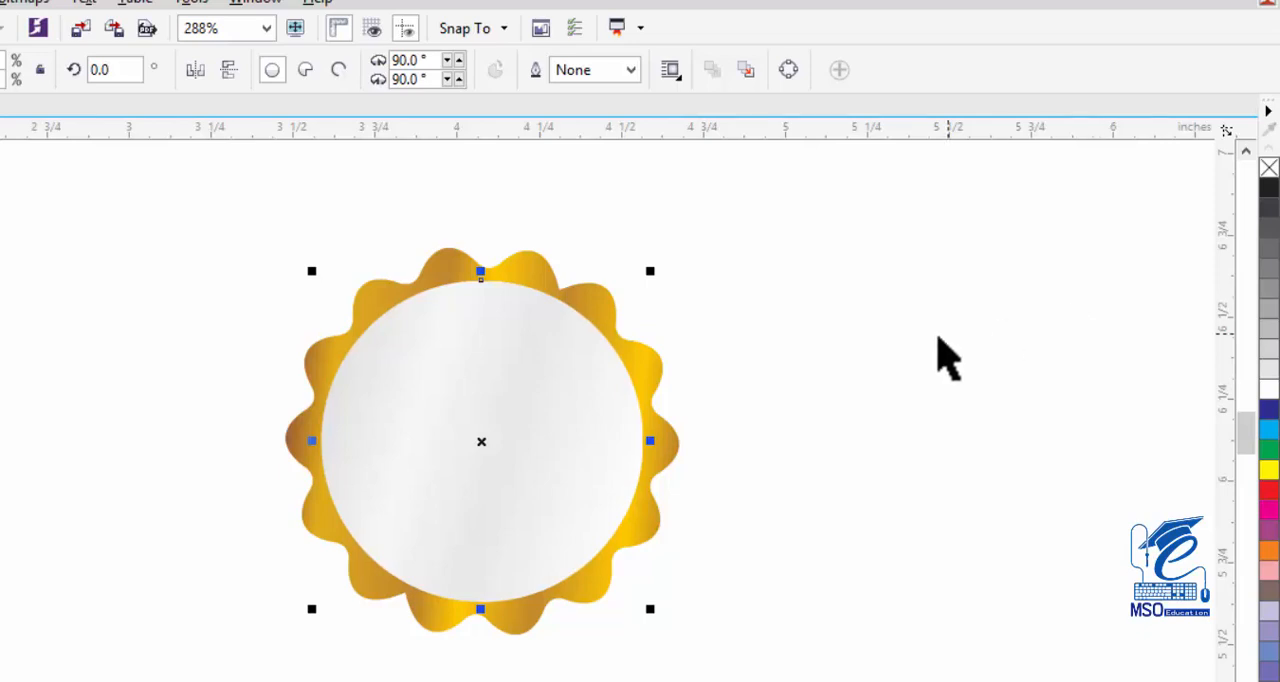
pyautogui.moveTo(480, 403); pyautogui.dragTo(512, 423)
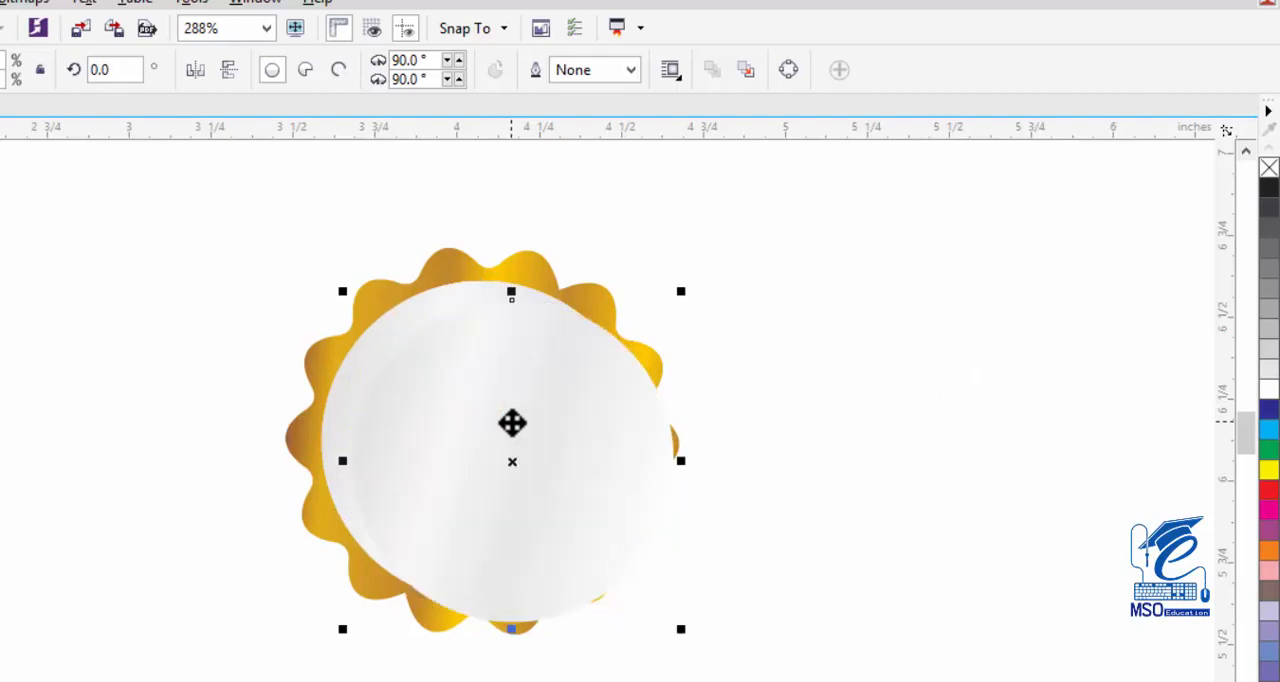
pyautogui.hotkey('ctrl', 'z')
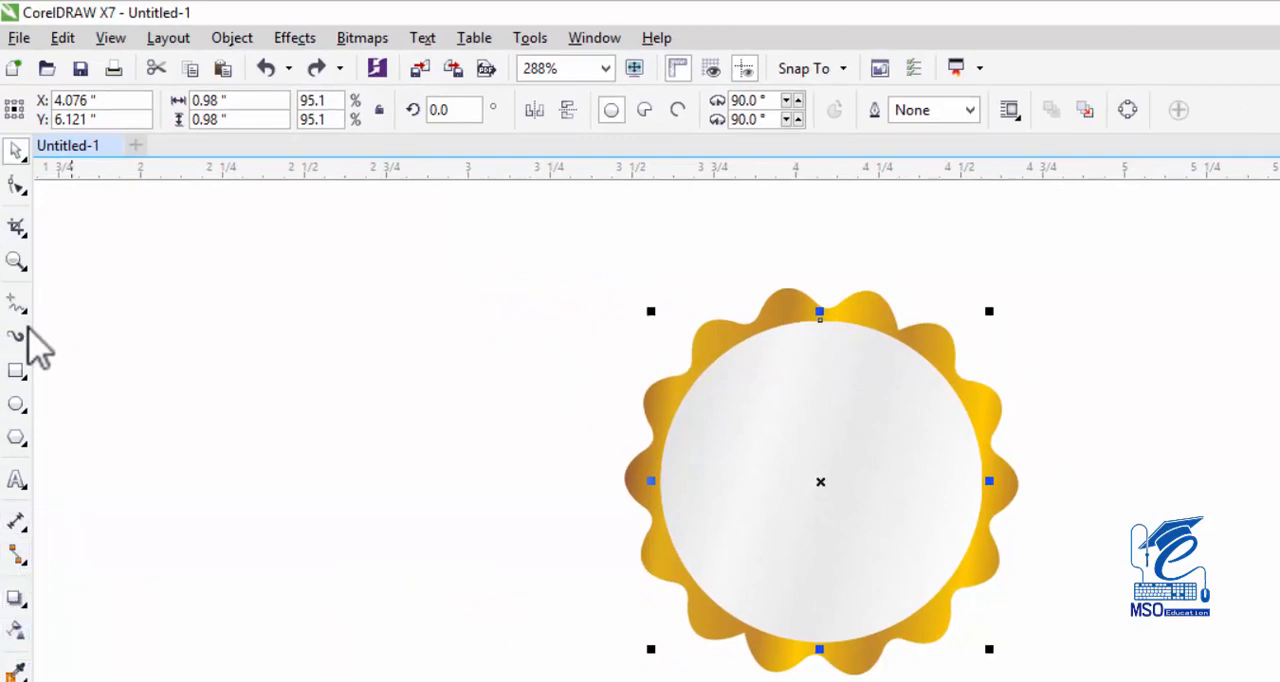
# Convert the duplicate circle to curves and reshape it into a slanted highlight on the badge's lower right, pulling its left node inward and deleting its top node.
pyautogui.click(15, 188)
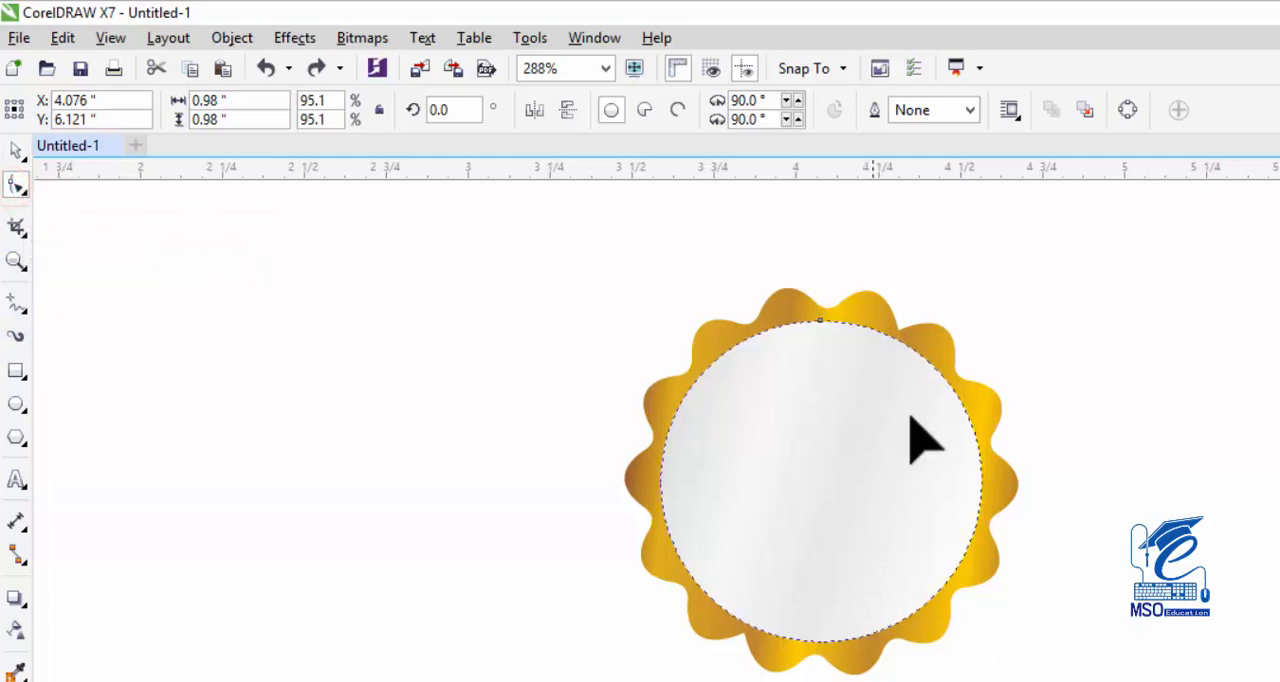
pyautogui.click(981, 482)
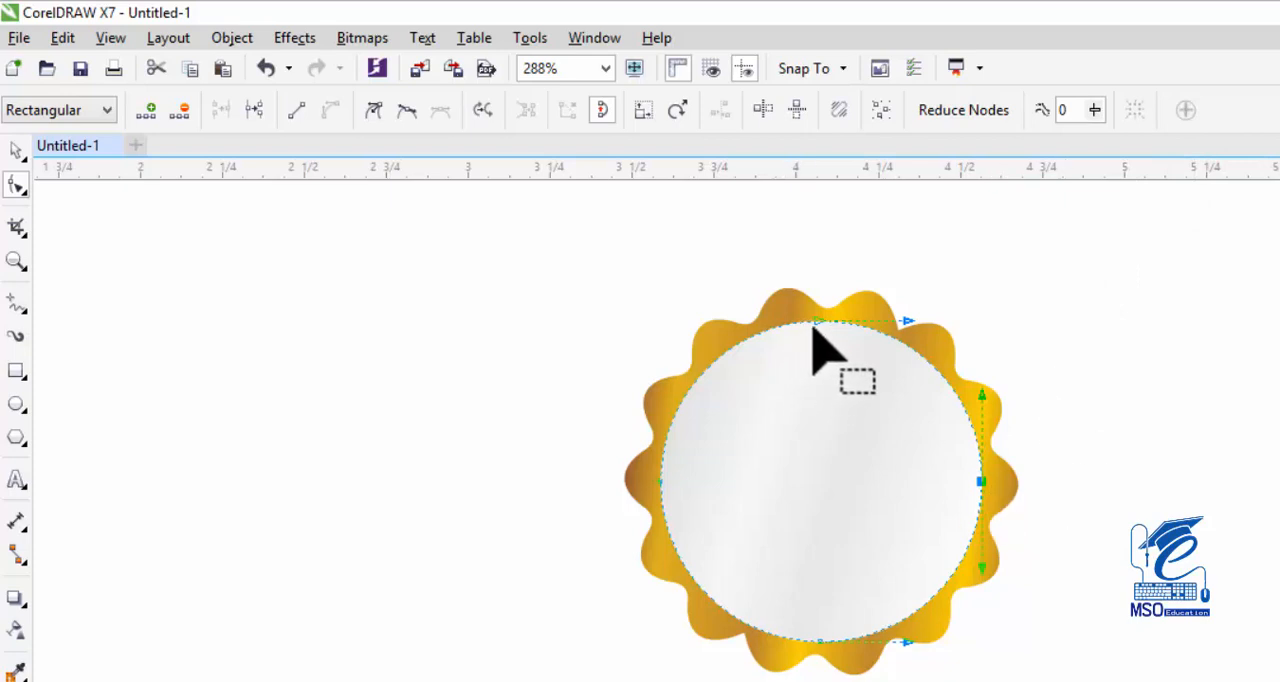
pyautogui.moveTo(817, 320); pyautogui.dragTo(838, 462)
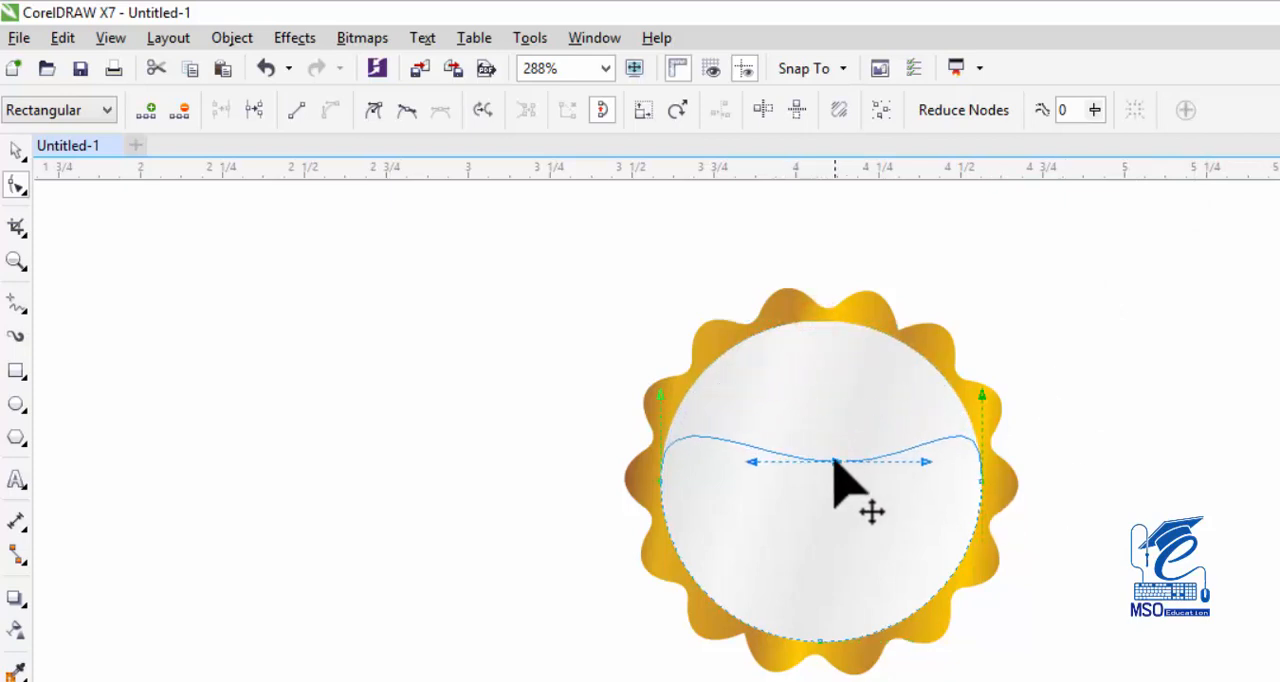
pyautogui.moveTo(662, 484); pyautogui.dragTo(850, 483)
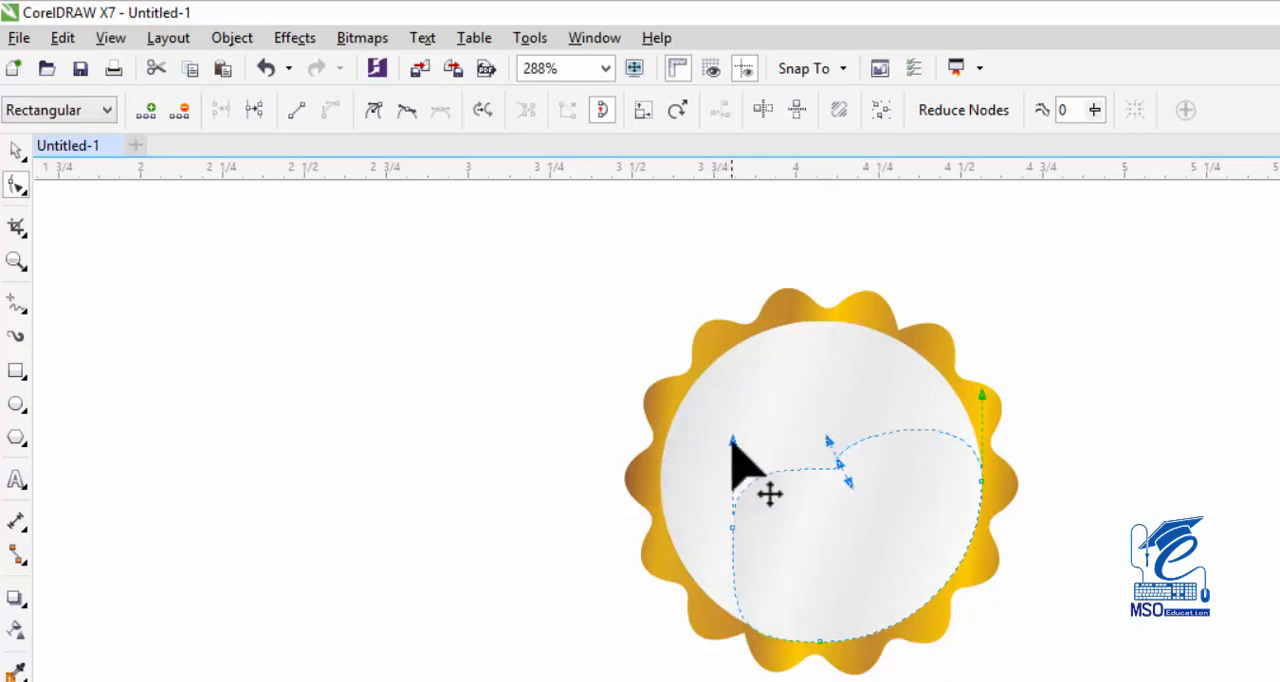
pyautogui.moveTo(732, 441); pyautogui.dragTo(778, 490)
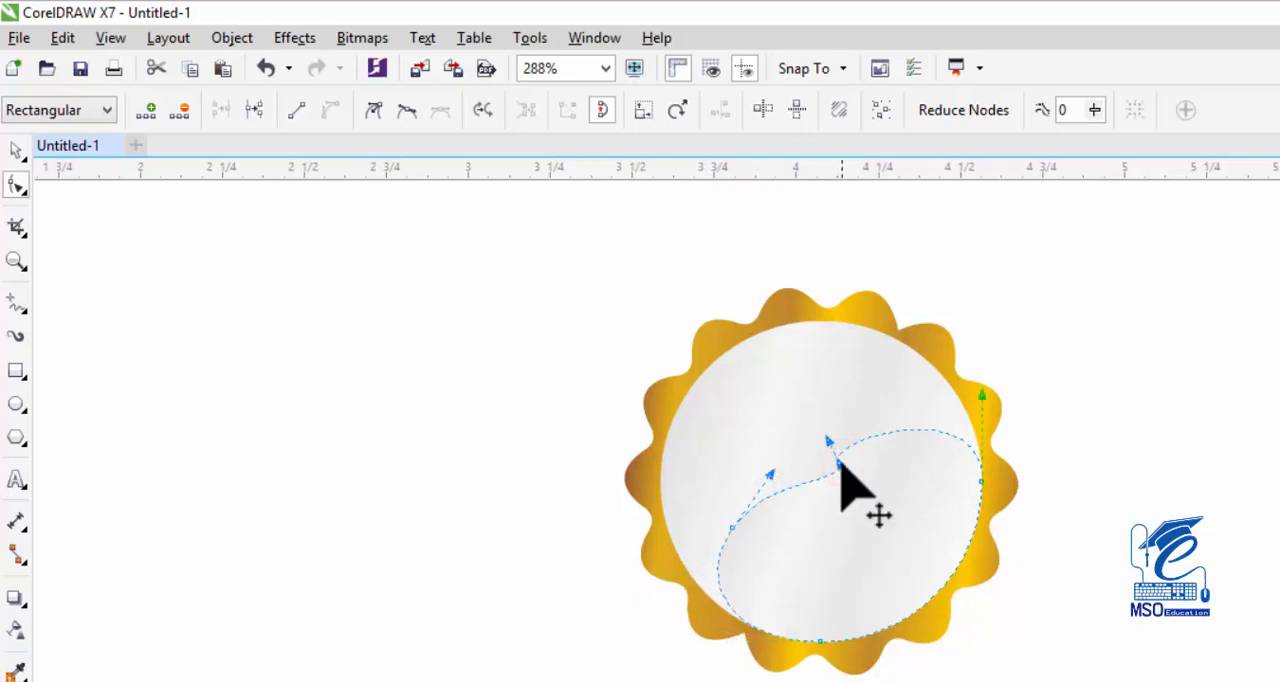
pyautogui.doubleClick(839, 462)
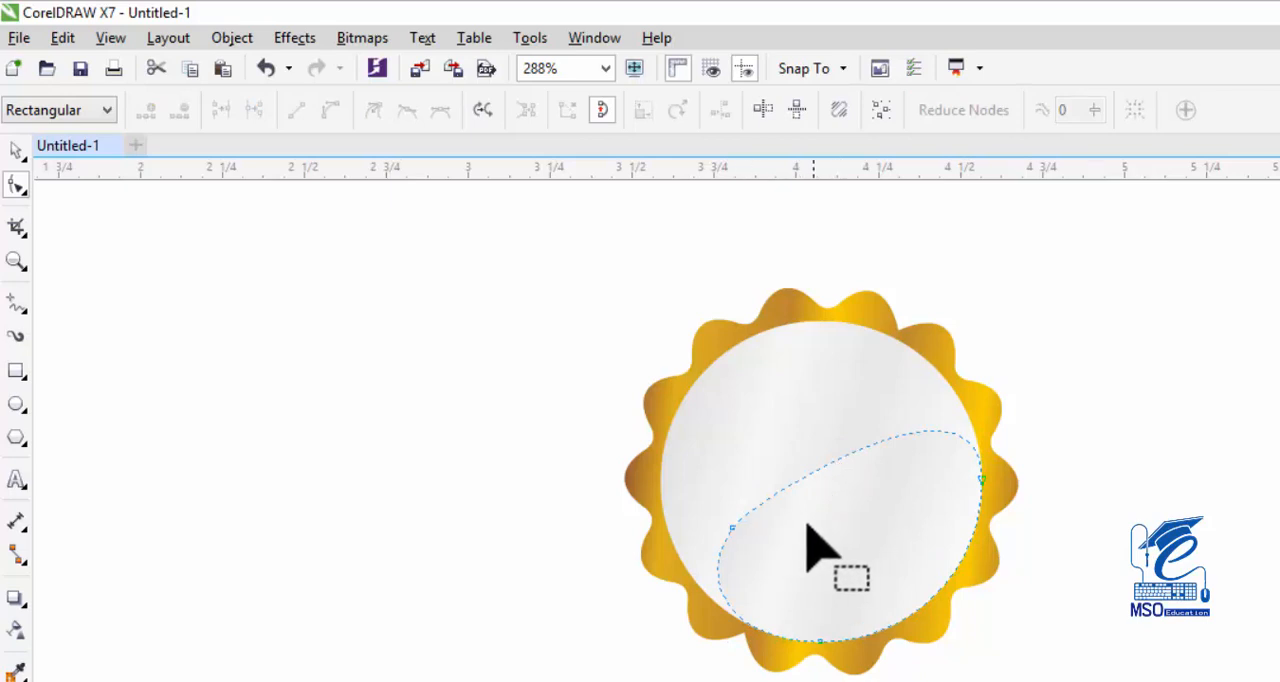
# Move the highlight shape's gradient start node inward and lighten its color to near white.
pyautogui.press('g')
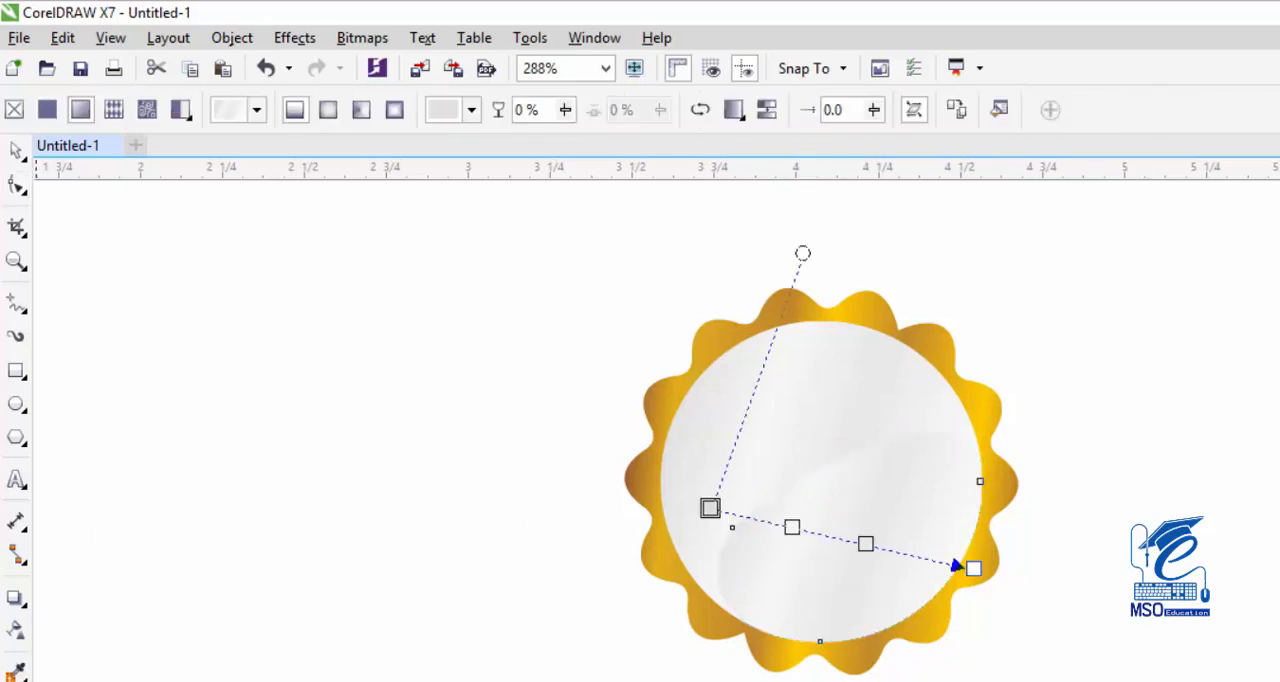
pyautogui.click(709, 510)
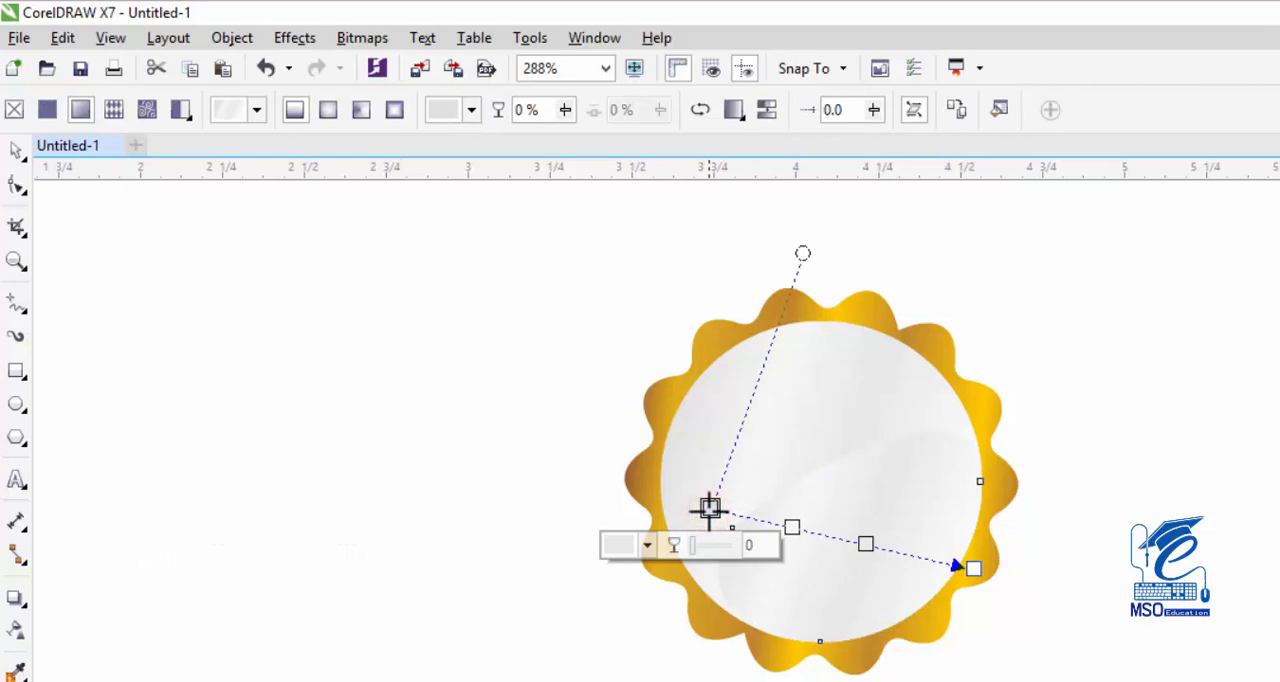
pyautogui.moveTo(709, 508); pyautogui.dragTo(748, 527)
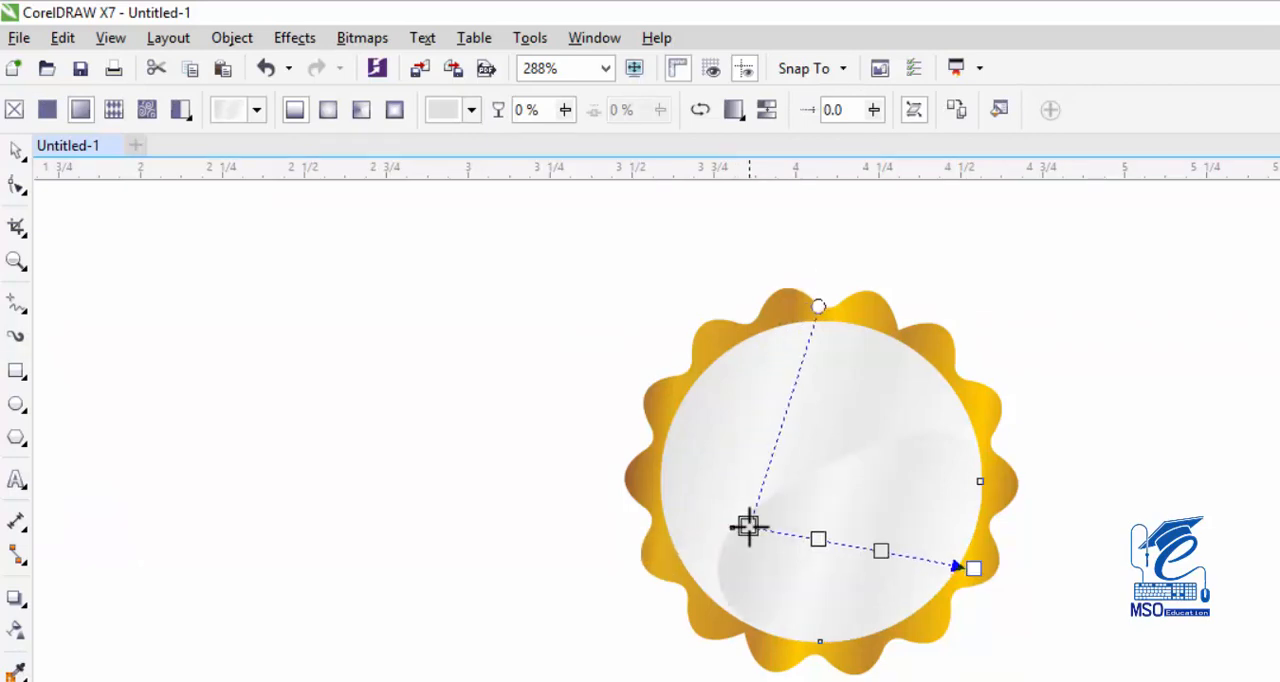
pyautogui.doubleClick(816, 540)
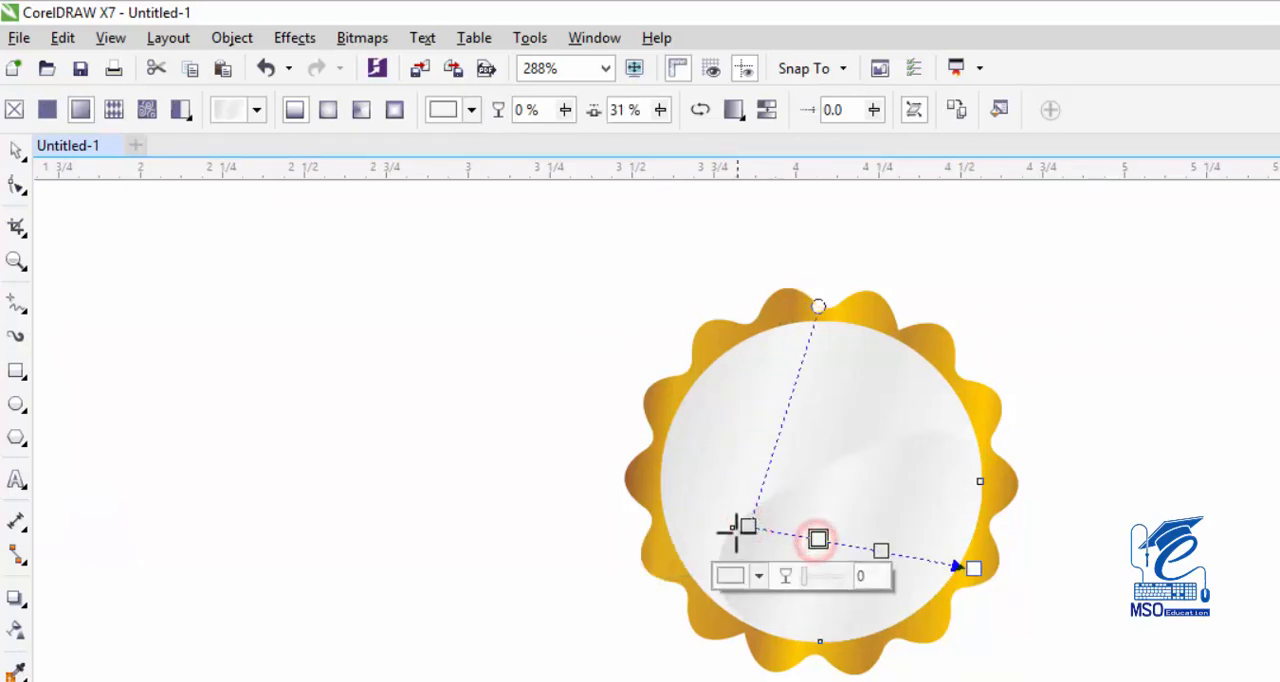
pyautogui.click(443, 110)
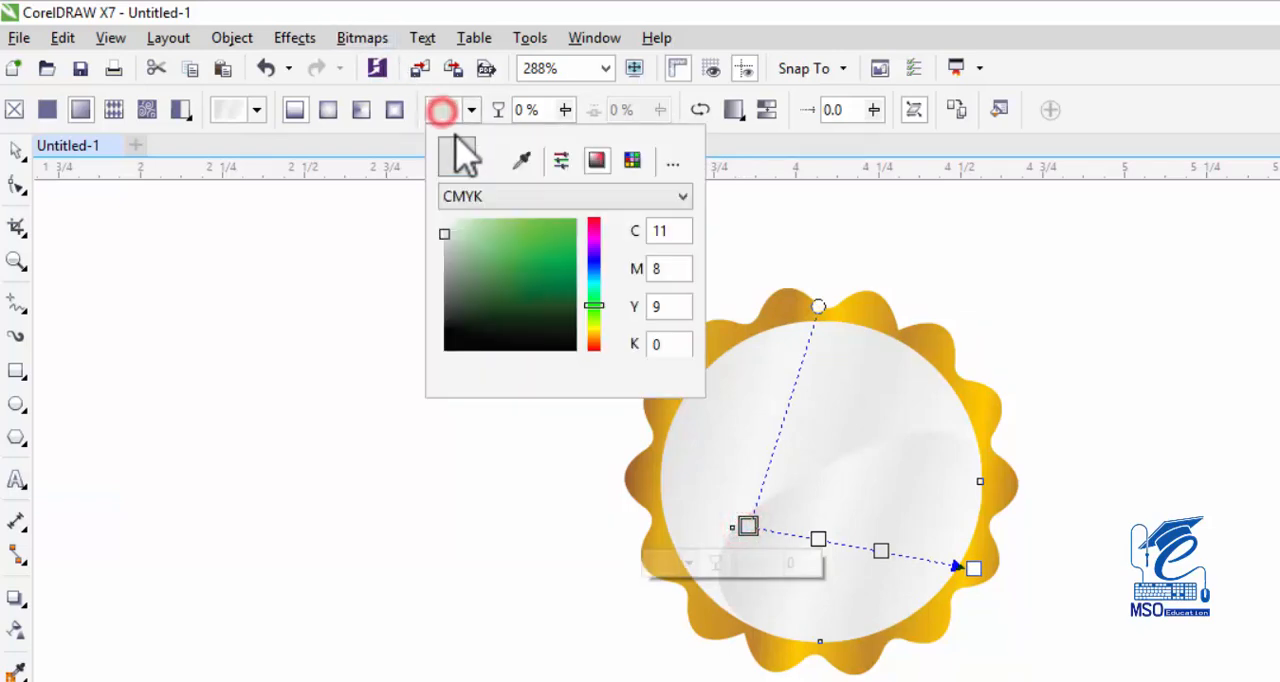
pyautogui.click(445, 222)
pyautogui.click(443, 109)
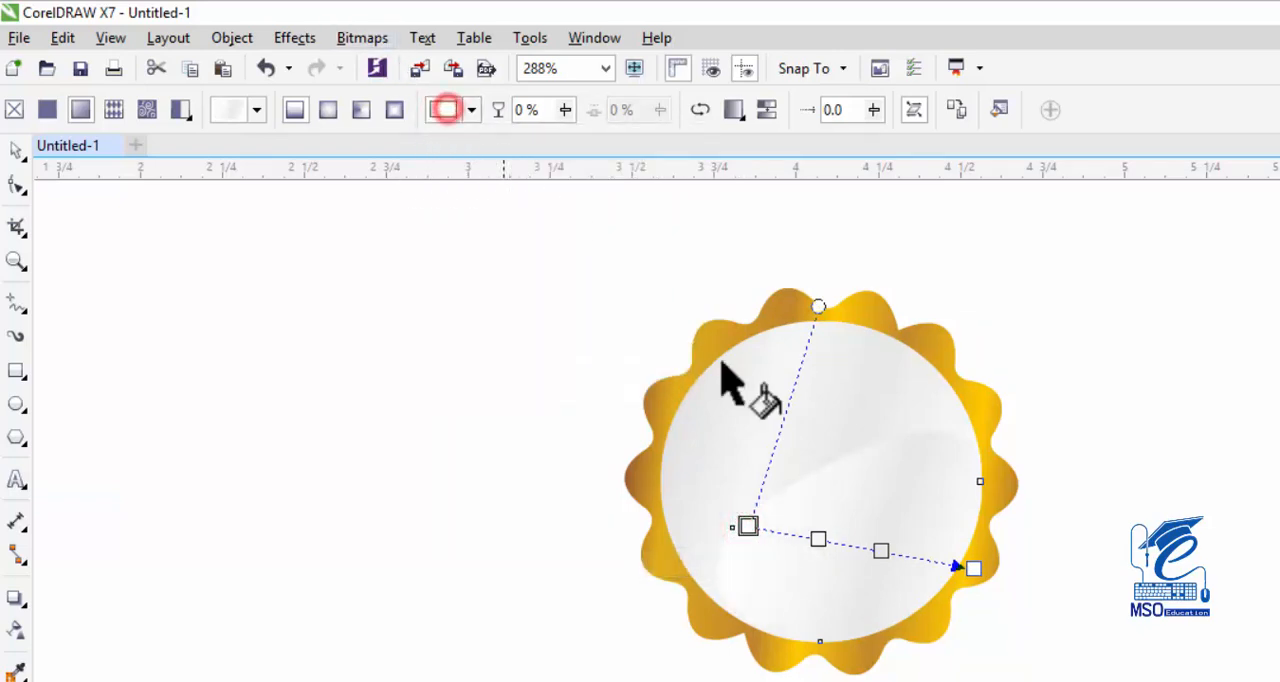
# Shift the highlight's gradient up and right, starting near the badge's center and ending at the circle's right edge.
pyautogui.moveTo(748, 526); pyautogui.dragTo(801, 476)
pyautogui.moveTo(972, 566); pyautogui.dragTo(980, 533)
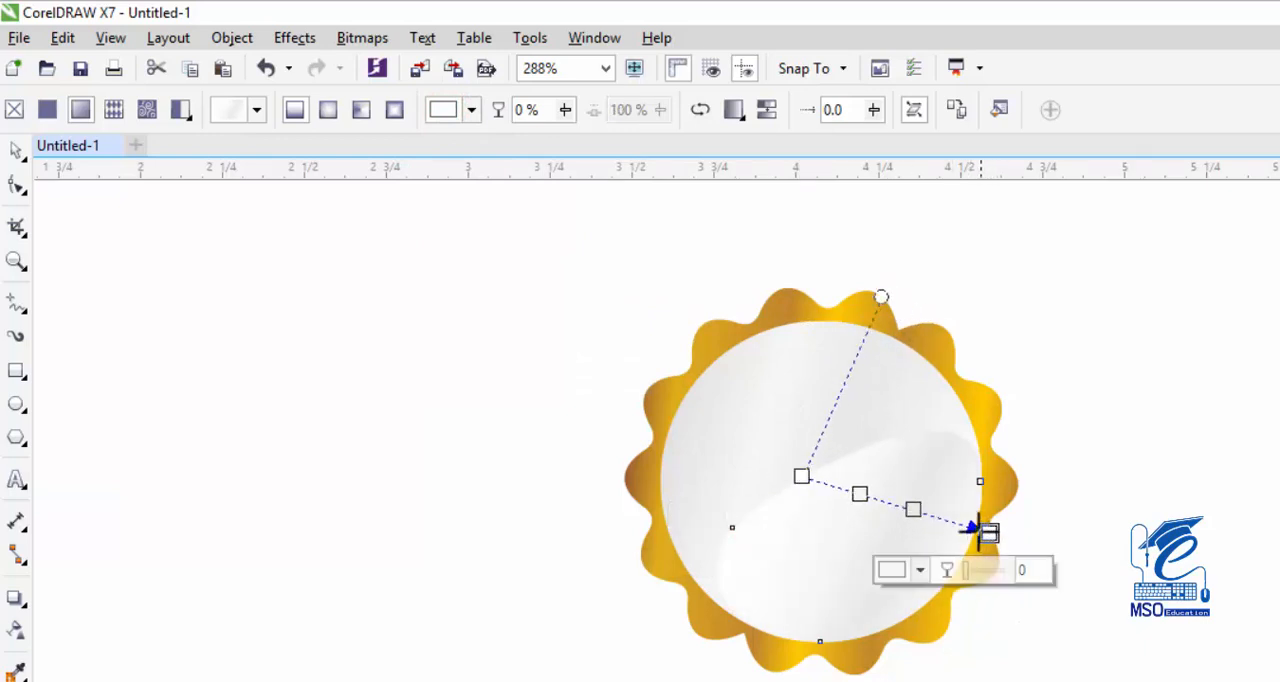
pyautogui.click(16, 150)
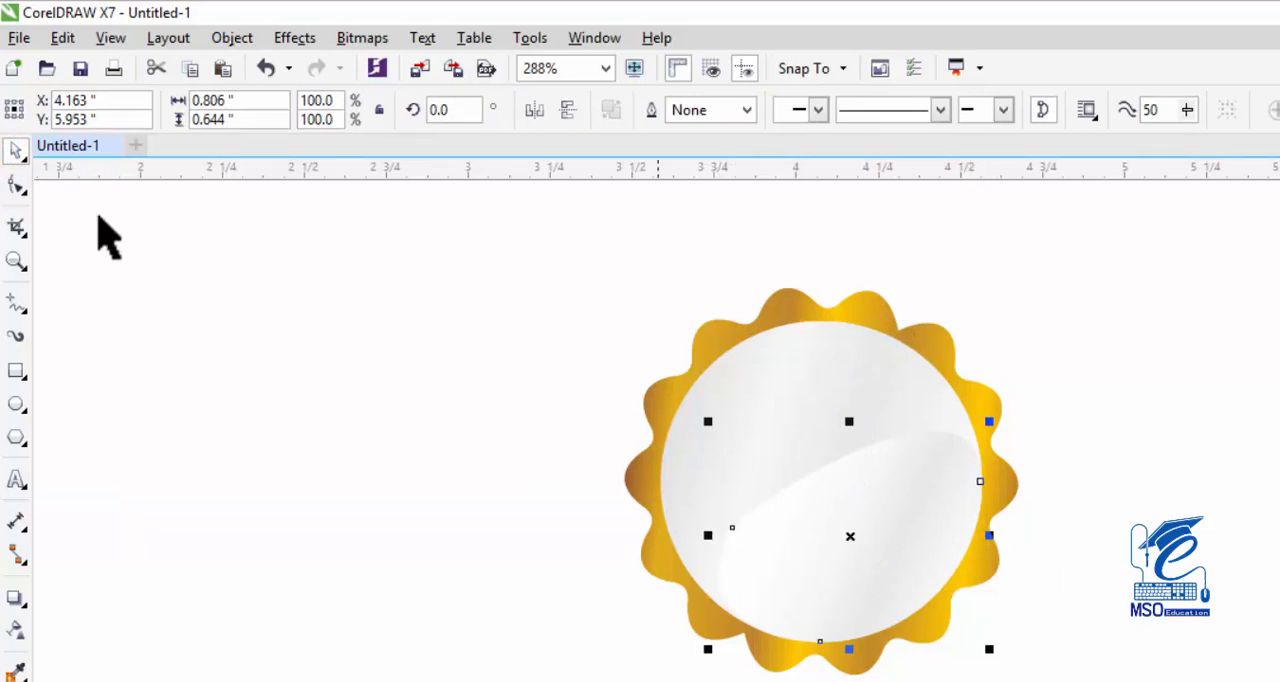
# Narrow the highlight shape to about 0.76 inches wide by moving its left node slightly right, and deselect it.
pyautogui.click(16, 185)
pyautogui.moveTo(731, 527); pyautogui.dragTo(750, 528)
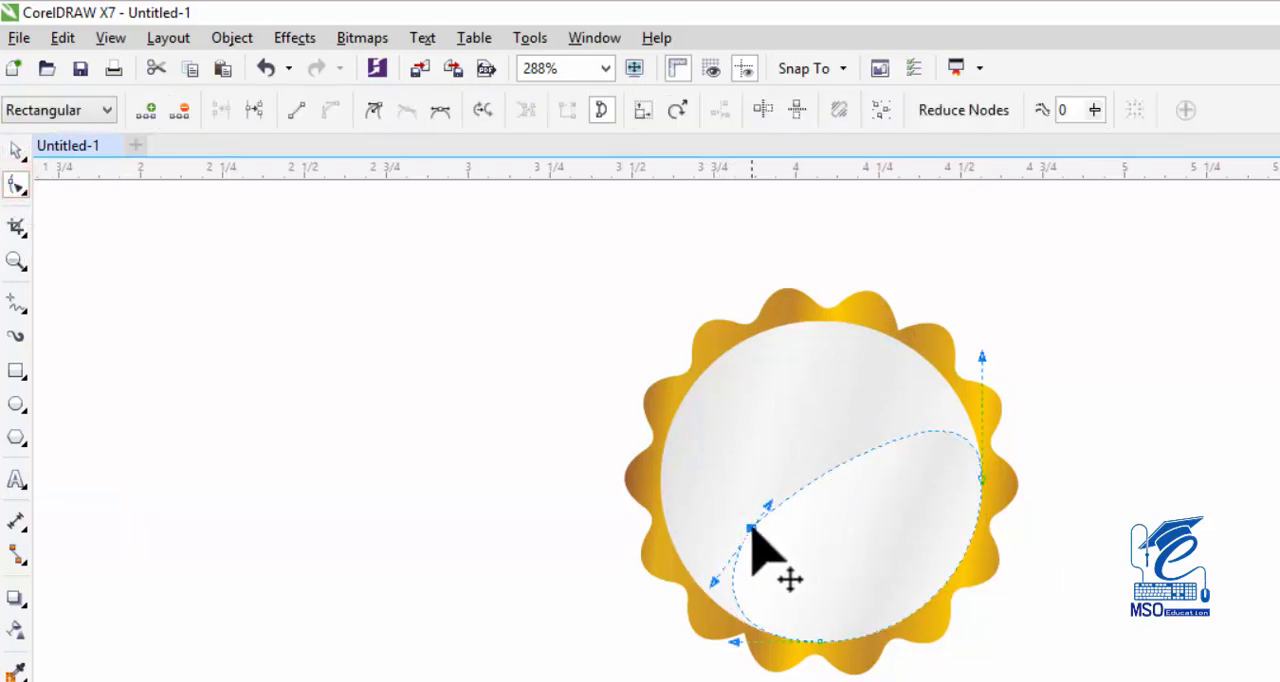
pyautogui.click(16, 150)
pyautogui.click(551, 462)
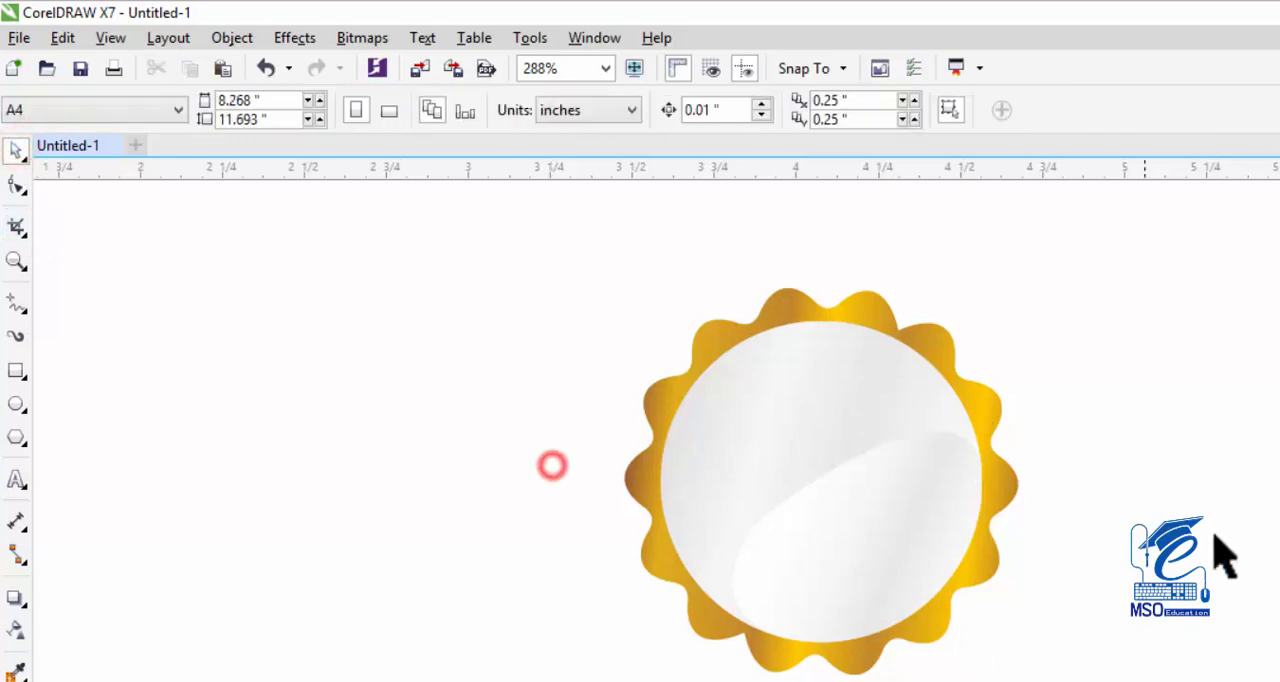
# Make a concentric duplicate of the silver circle scaled down to 0.828 inches and bring it forward above the highlight.
pyautogui.click(857, 478)
pyautogui.click(1087, 445)
pyautogui.click(839, 533)
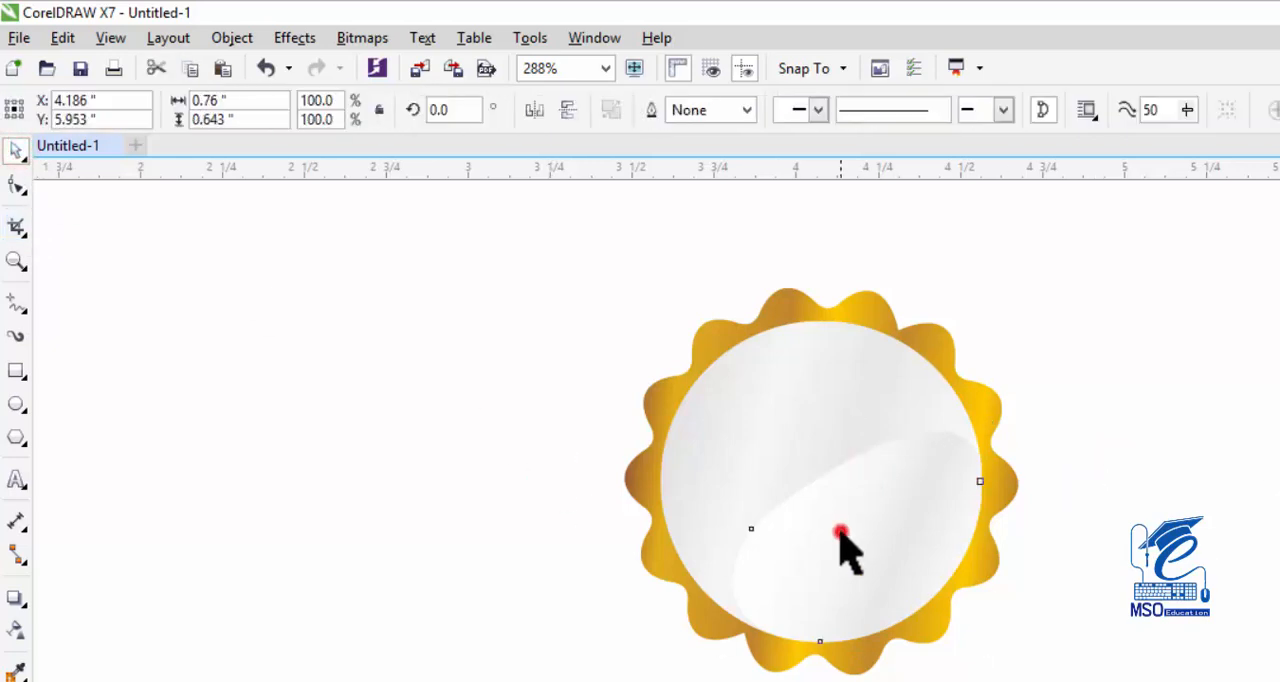
pyautogui.click(815, 379)
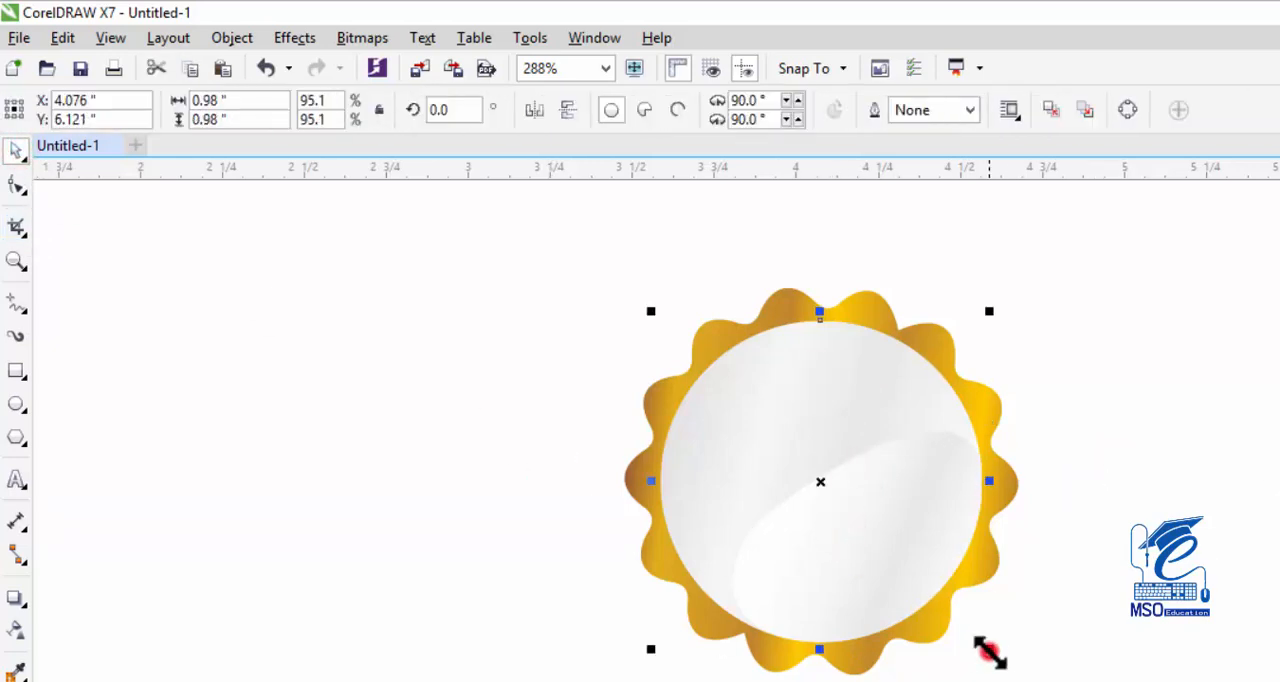
pyautogui.moveTo(988, 651); pyautogui.dragTo(966, 634)
pyautogui.hotkey('ctrl', 'pageup')
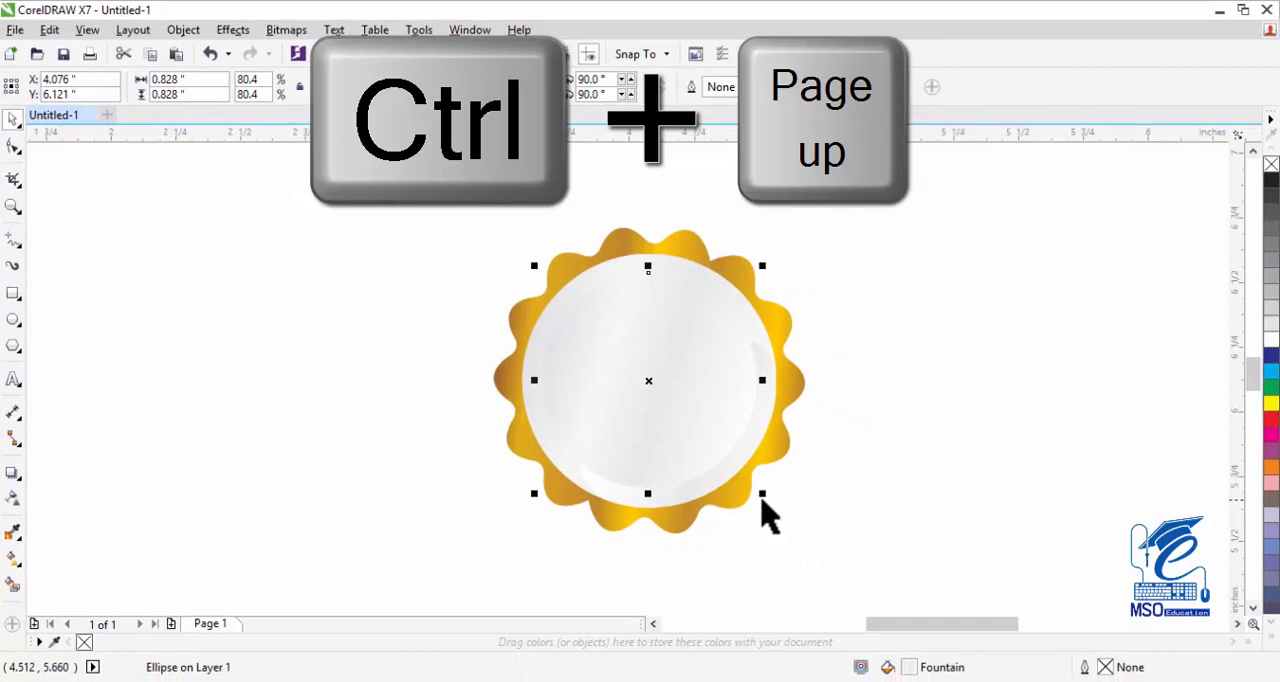
# Give the duplicate circle no fill and a black hairline outline, and make a smaller concentric copy about 0.787 inches wide.
pyautogui.click(1270, 164)
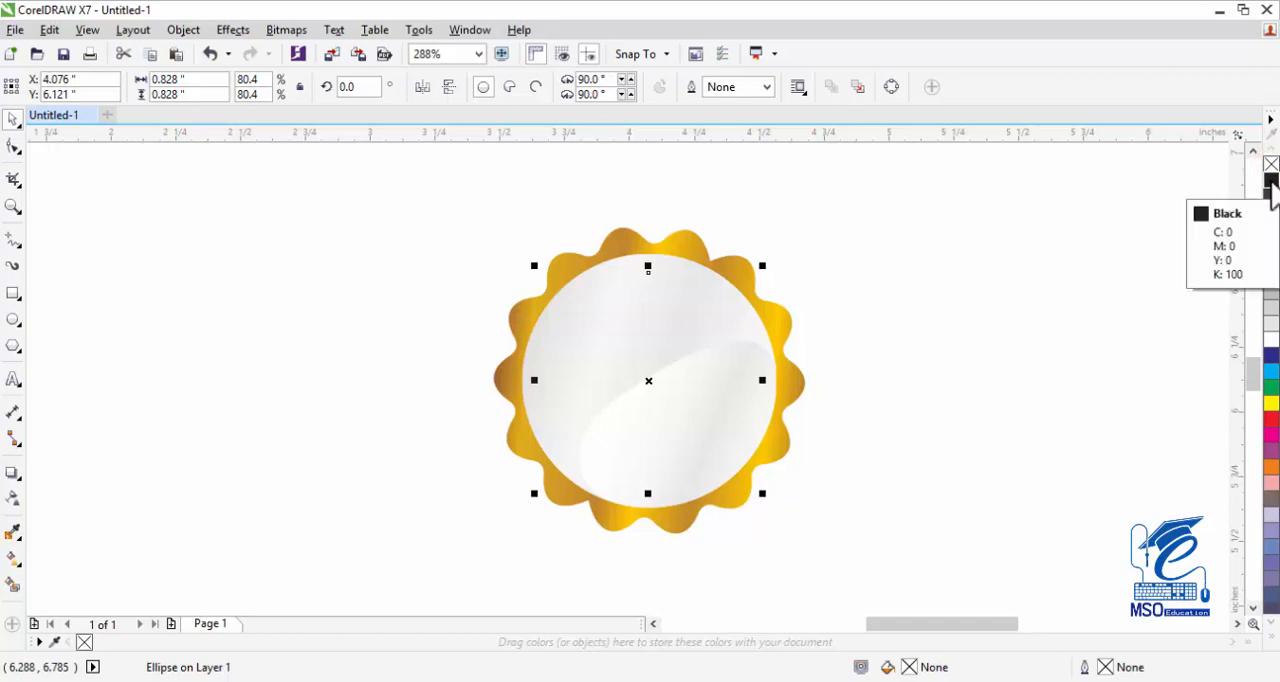
pyautogui.rightClick(1272, 183)
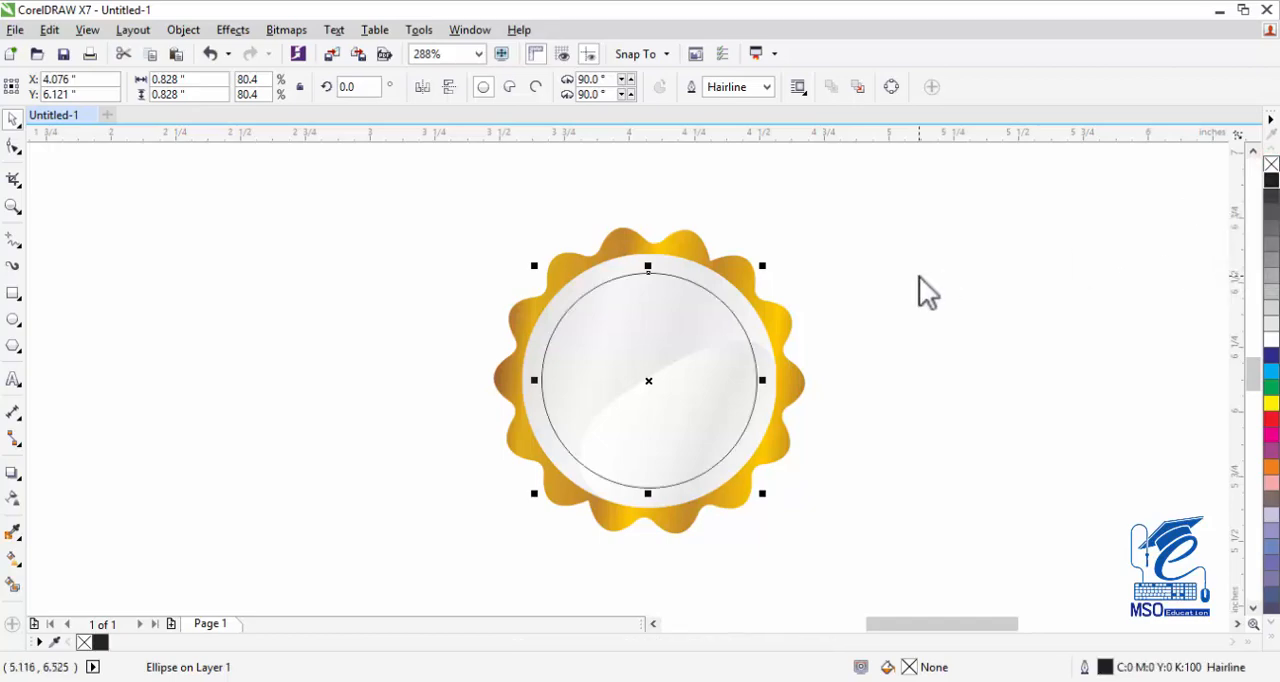
pyautogui.moveTo(810, 525); pyautogui.dragTo(808, 527)
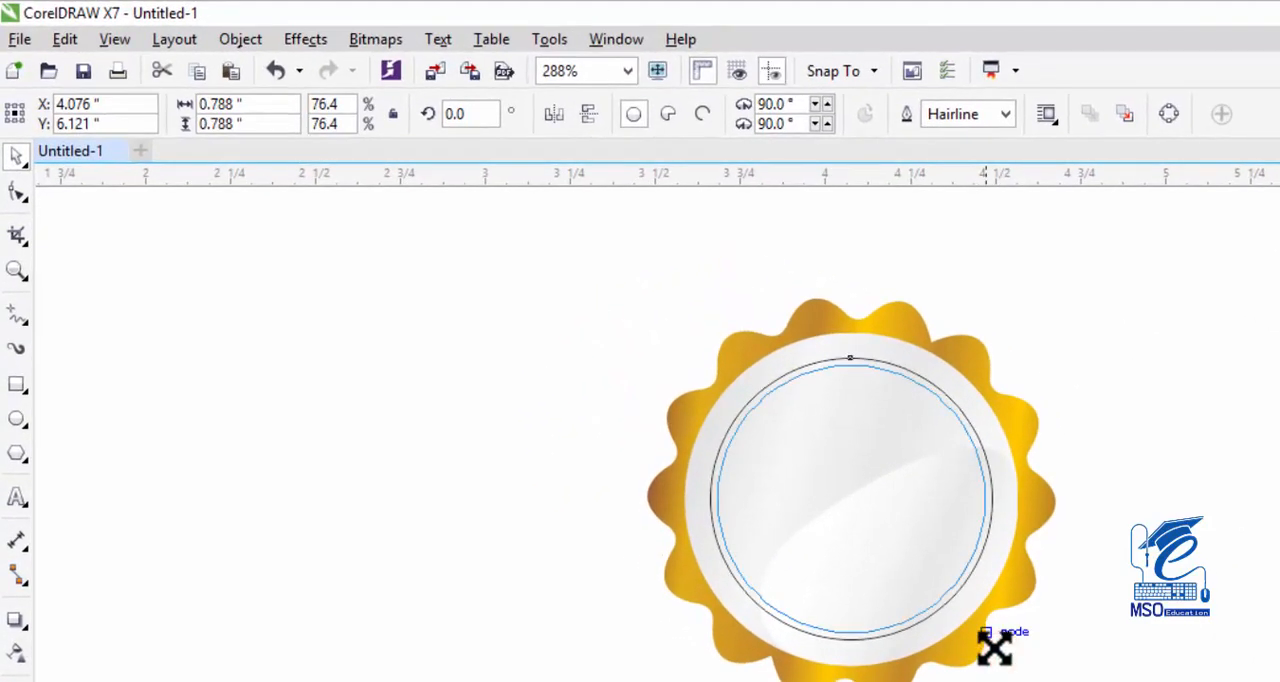
pyautogui.moveTo(994, 648); pyautogui.dragTo(988, 642)
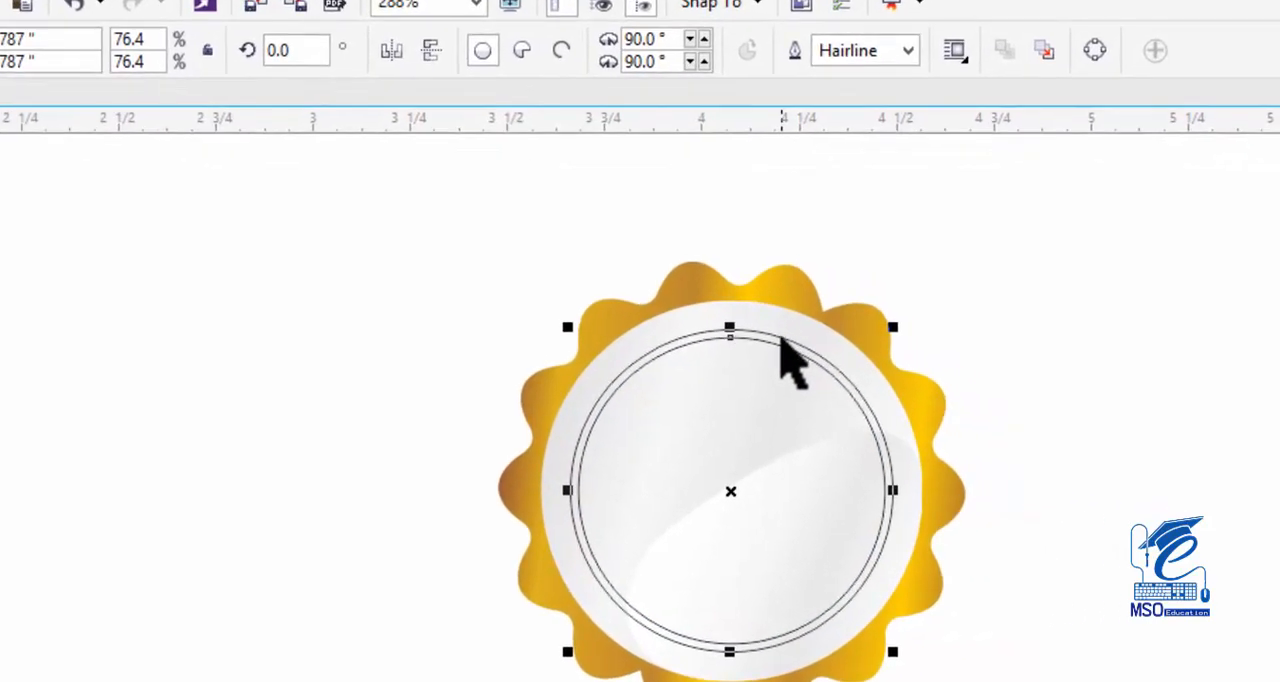
# Trim the larger outlined circle with the smaller one to form a 40% black ring without outline, and delete the leftover smaller circle.
pyautogui.click(782, 337)
pyautogui.click(1037, 402)
pyautogui.click(827, 440)
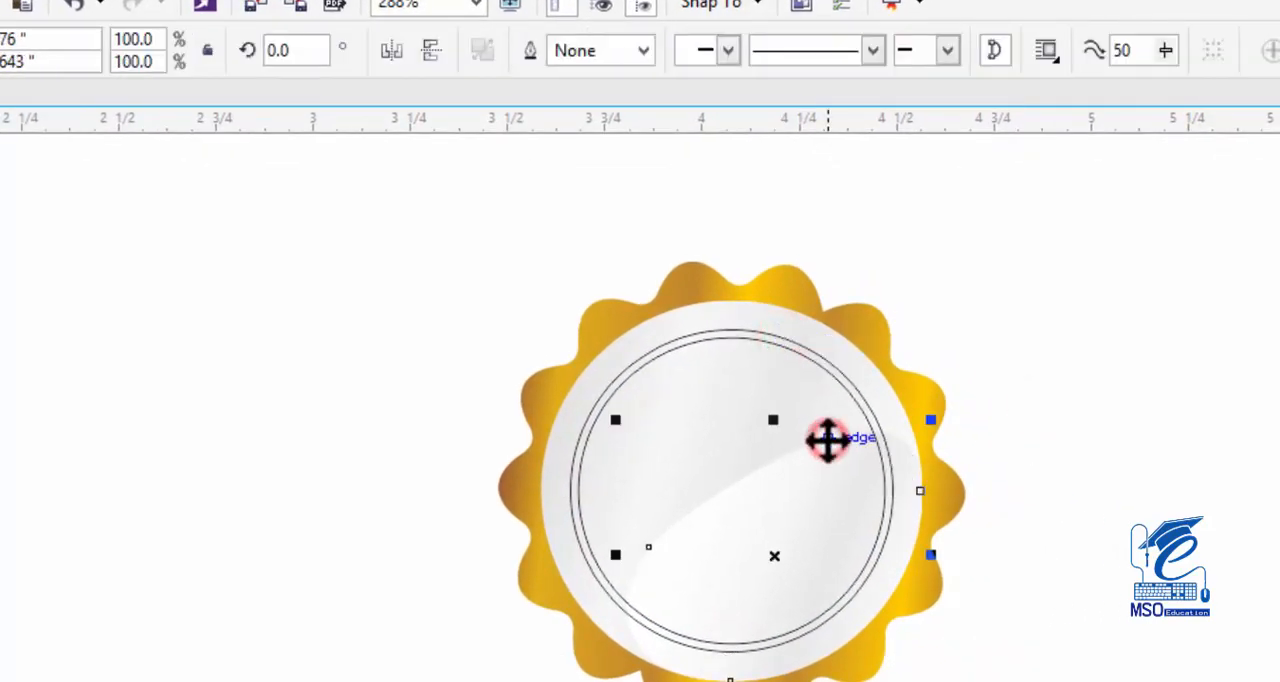
pyautogui.click(827, 440)
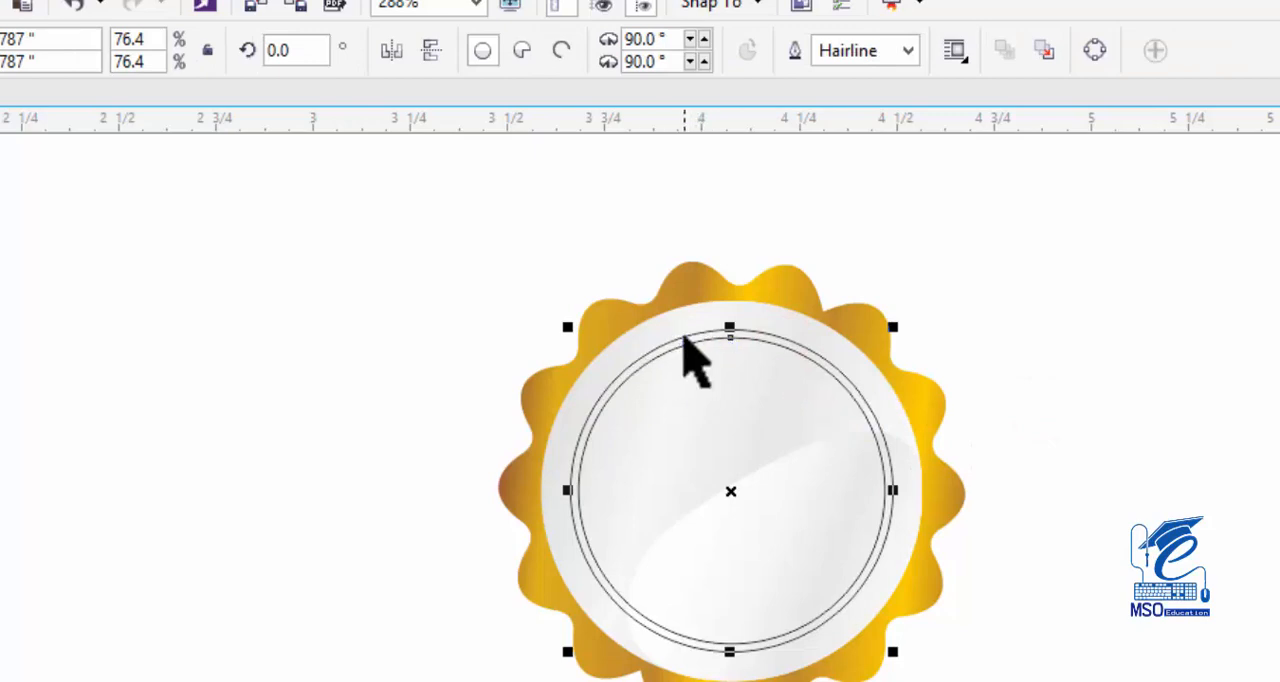
pyautogui.press('z')
pyautogui.click(660, 362)
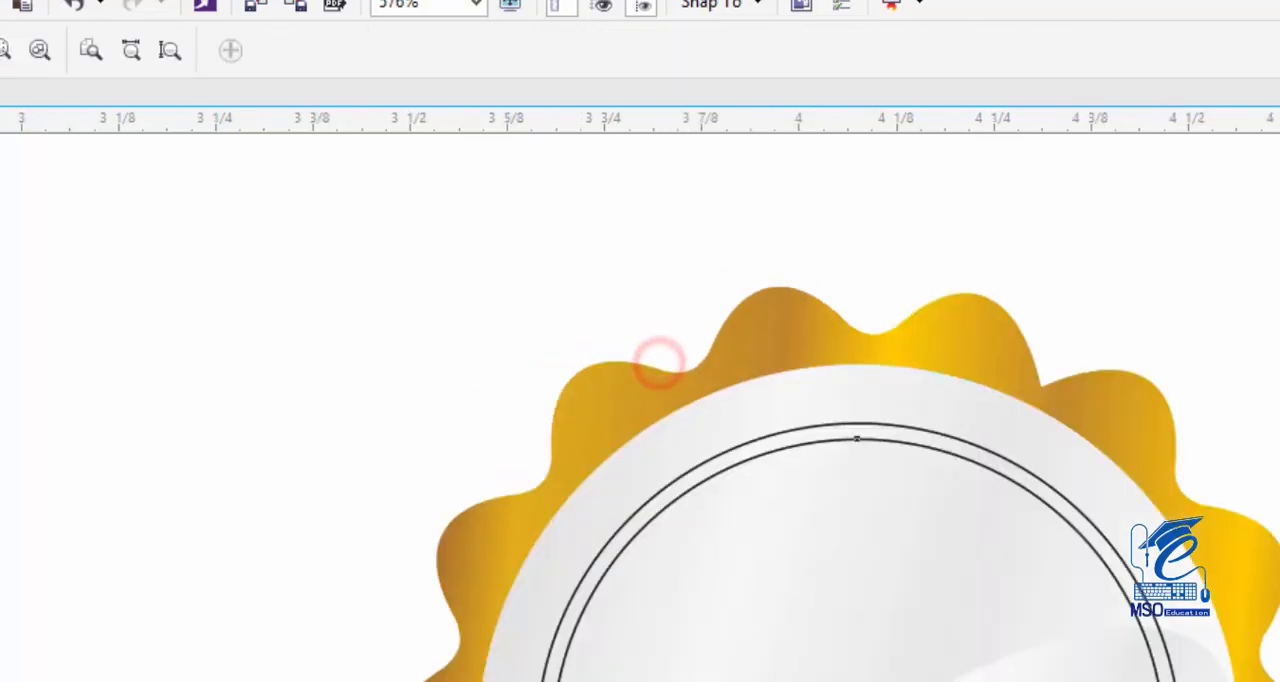
pyautogui.press('space')
pyautogui.click(766, 455)
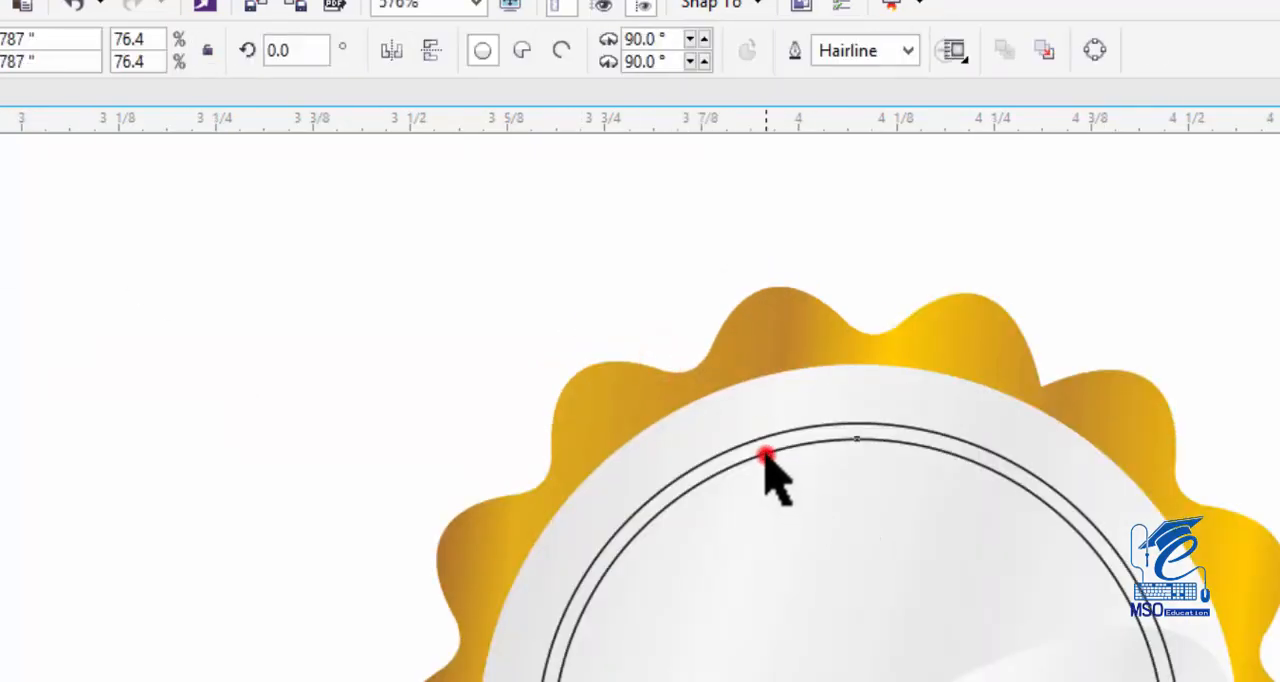
pyautogui.keyDown('shift'); pyautogui.click(764, 438); pyautogui.keyUp('shift')
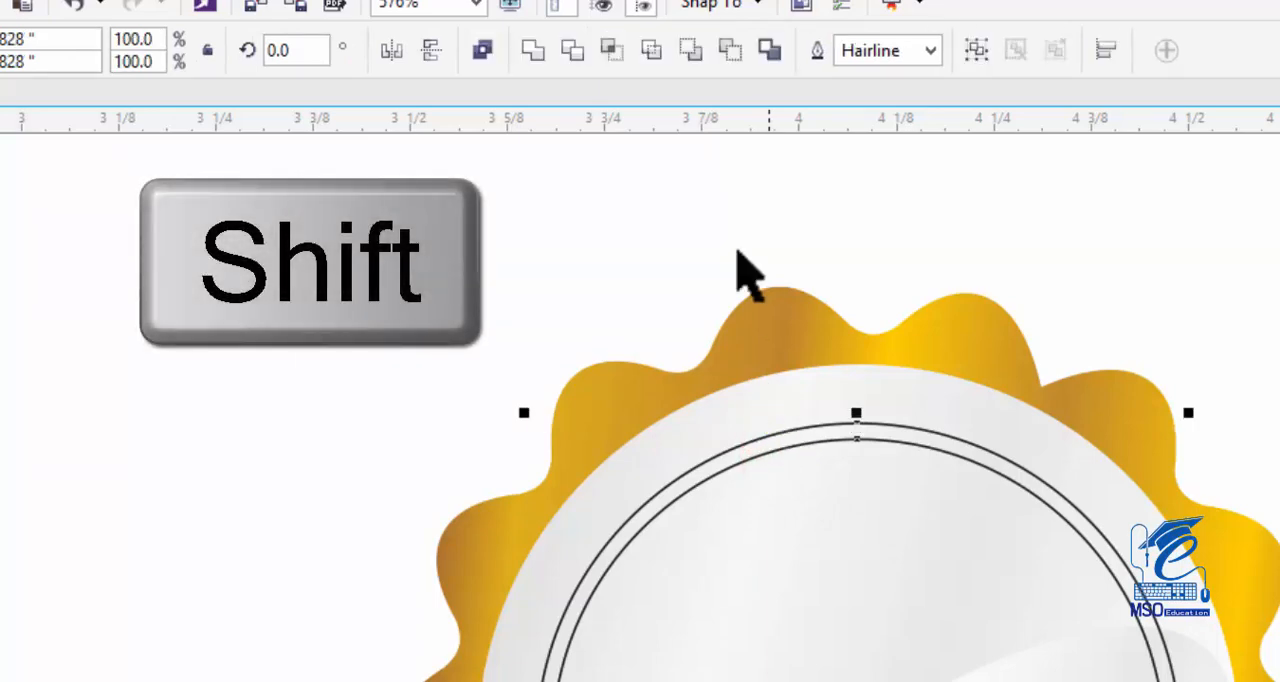
pyautogui.click(574, 55)
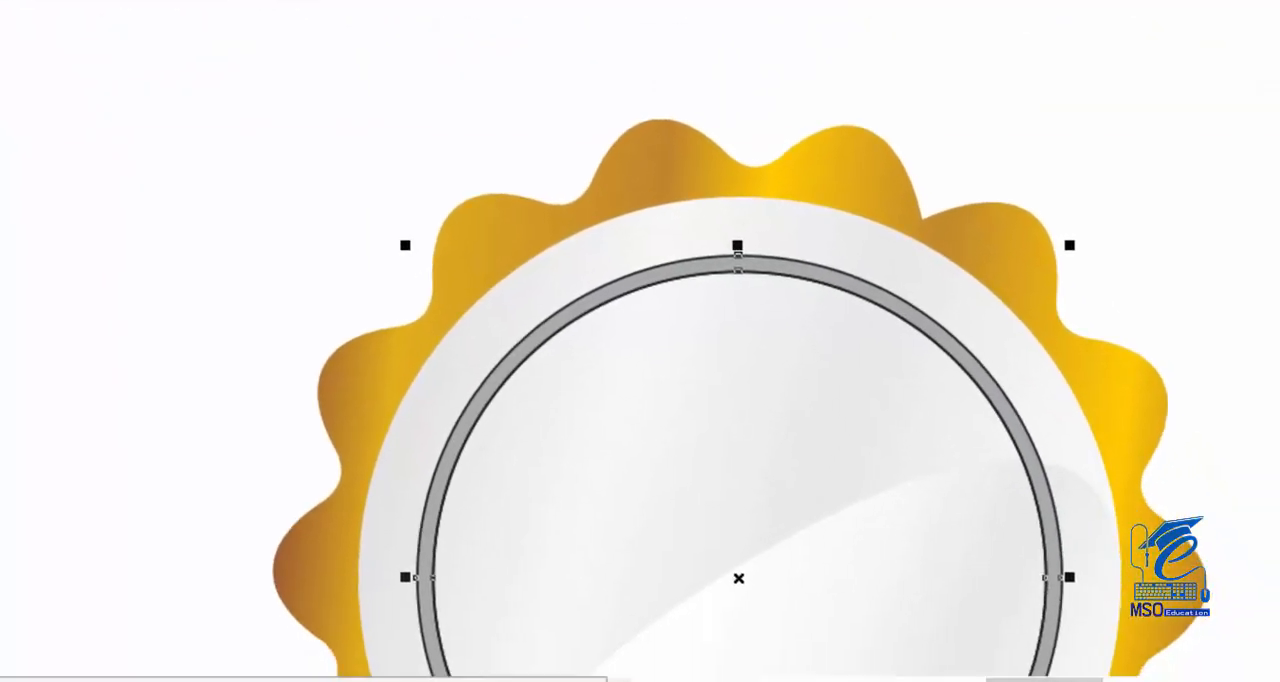
pyautogui.click(1155, 118)
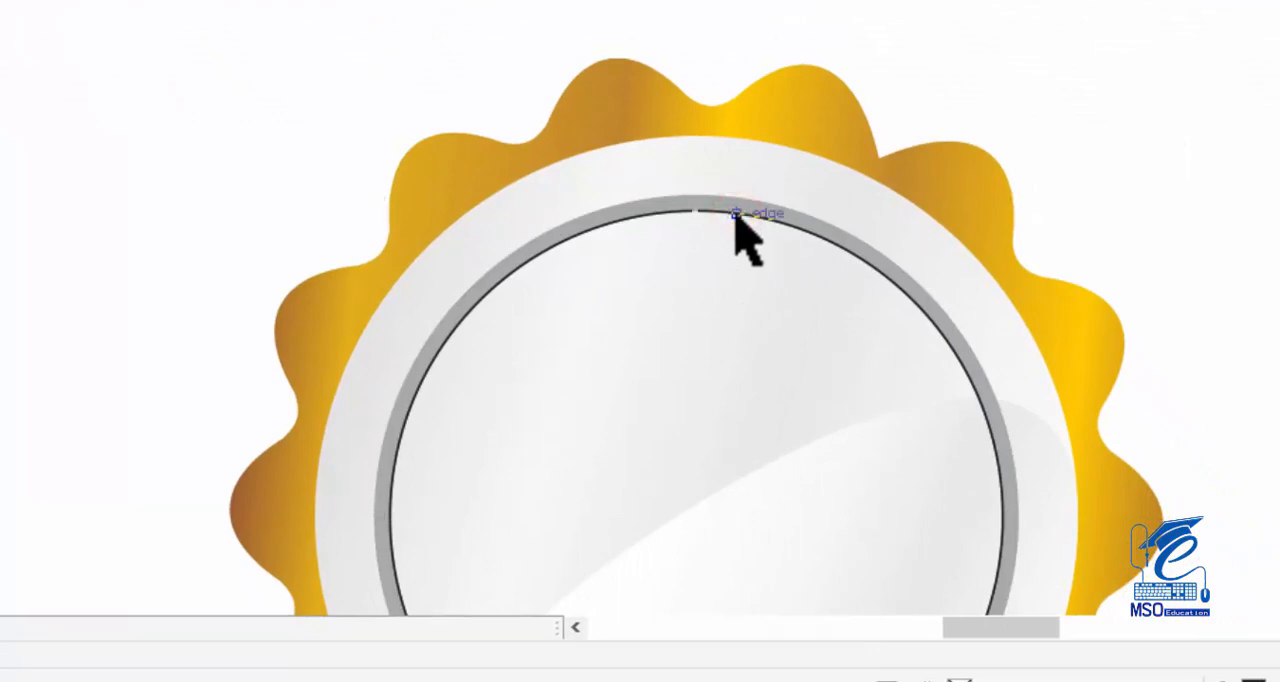
pyautogui.click(740, 200)
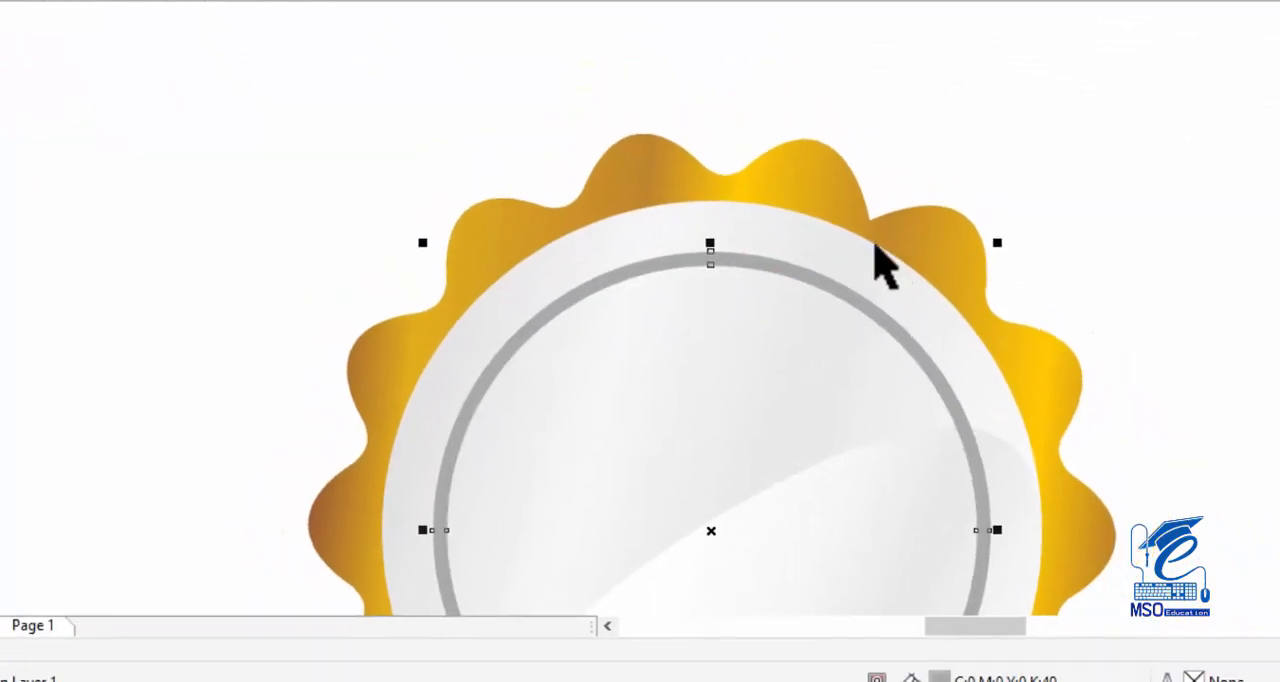
# Create a new fill style named golden from the scalloped shape's gold gradient.
pyautogui.click(821, 120)
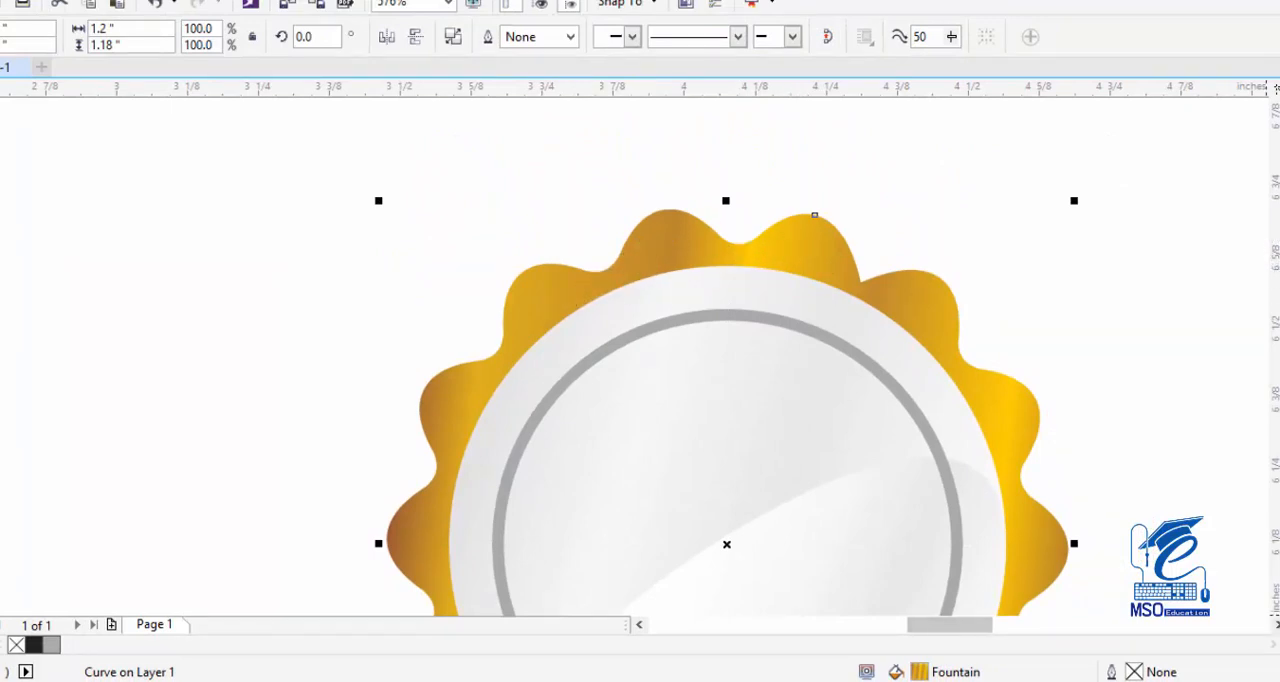
pyautogui.scroll(-2, 416, 583)
pyautogui.click(1083, 263)
pyautogui.click(932, 203)
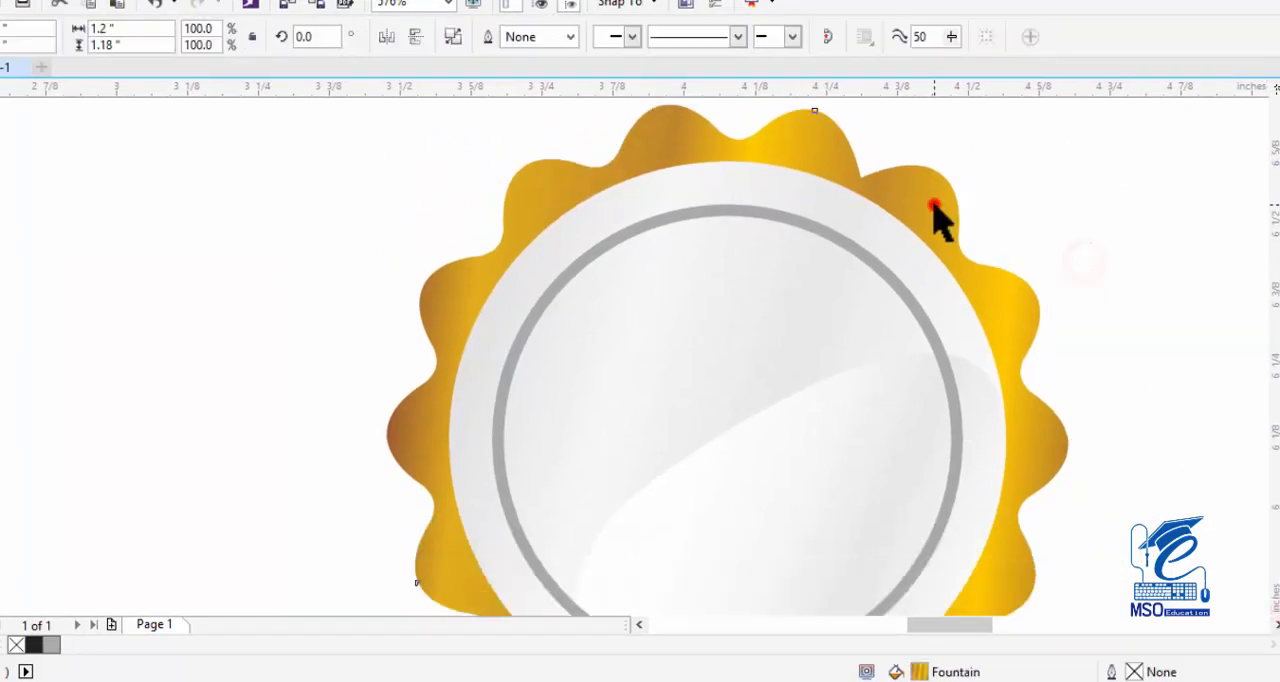
pyautogui.click(1103, 188)
pyautogui.moveTo(932, 193); pyautogui.dragTo(813, 189)
pyautogui.hotkey('ctrl', 'z')
pyautogui.rightClick(945, 217)
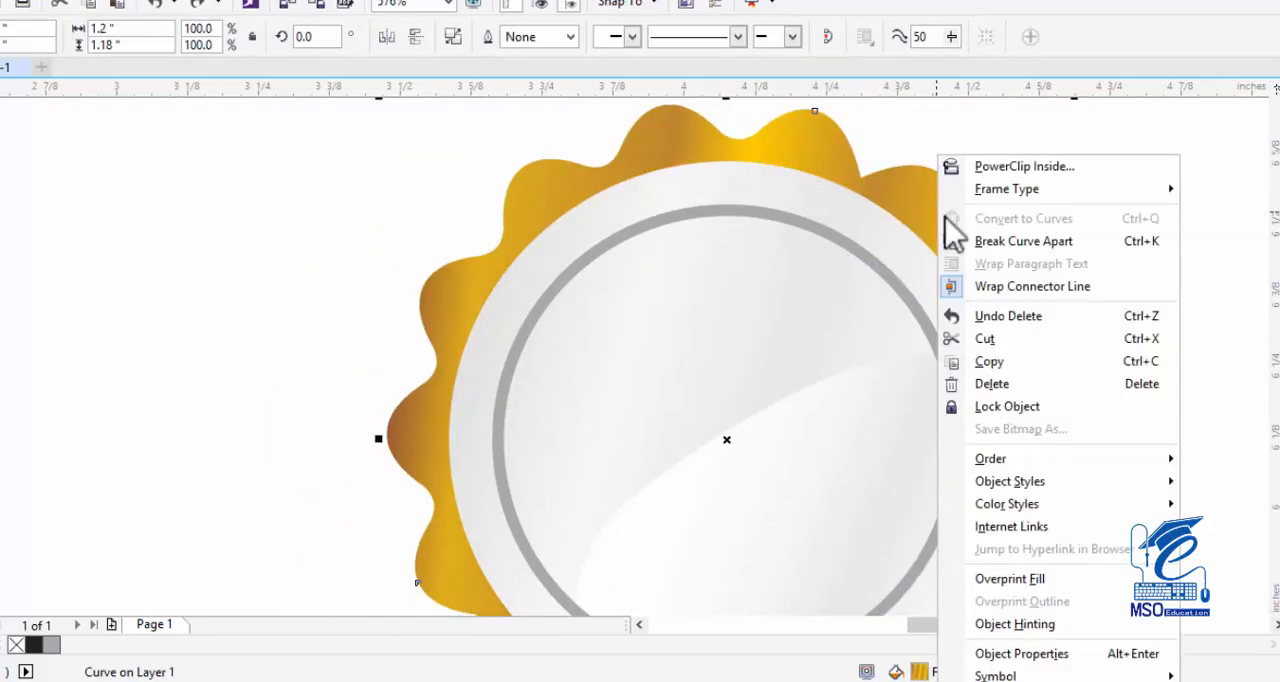
pyautogui.moveTo(1017, 482)
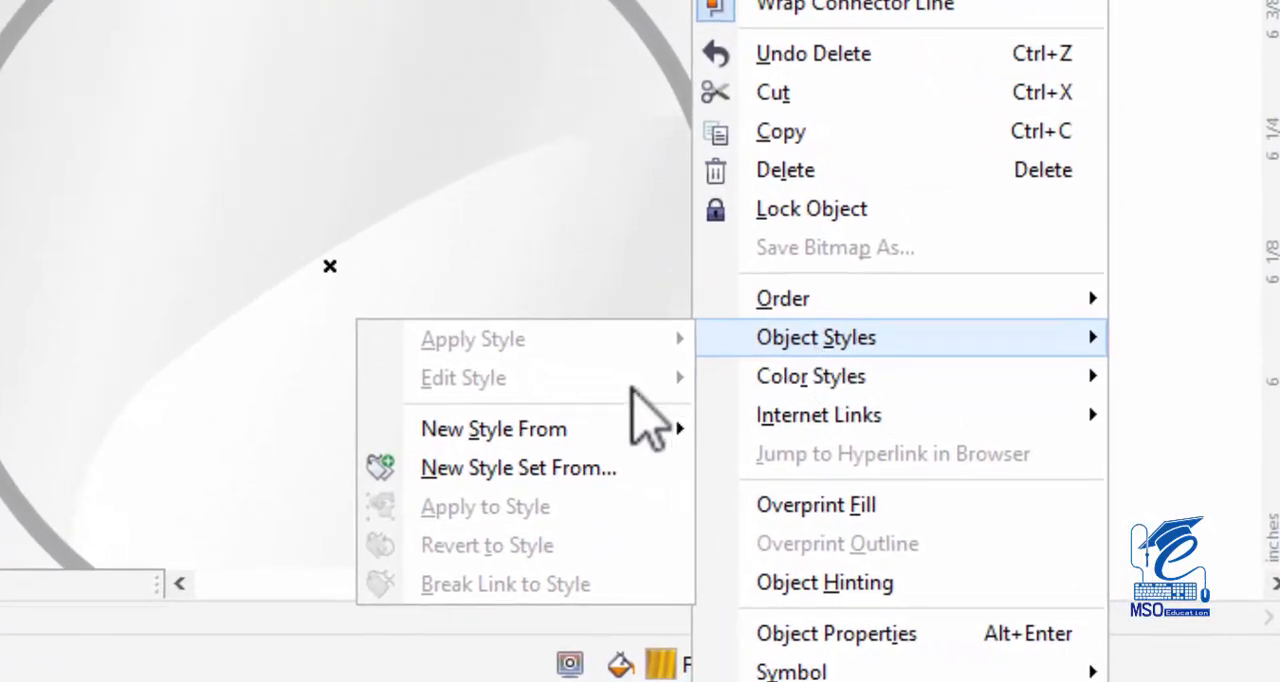
pyautogui.moveTo(620, 455)
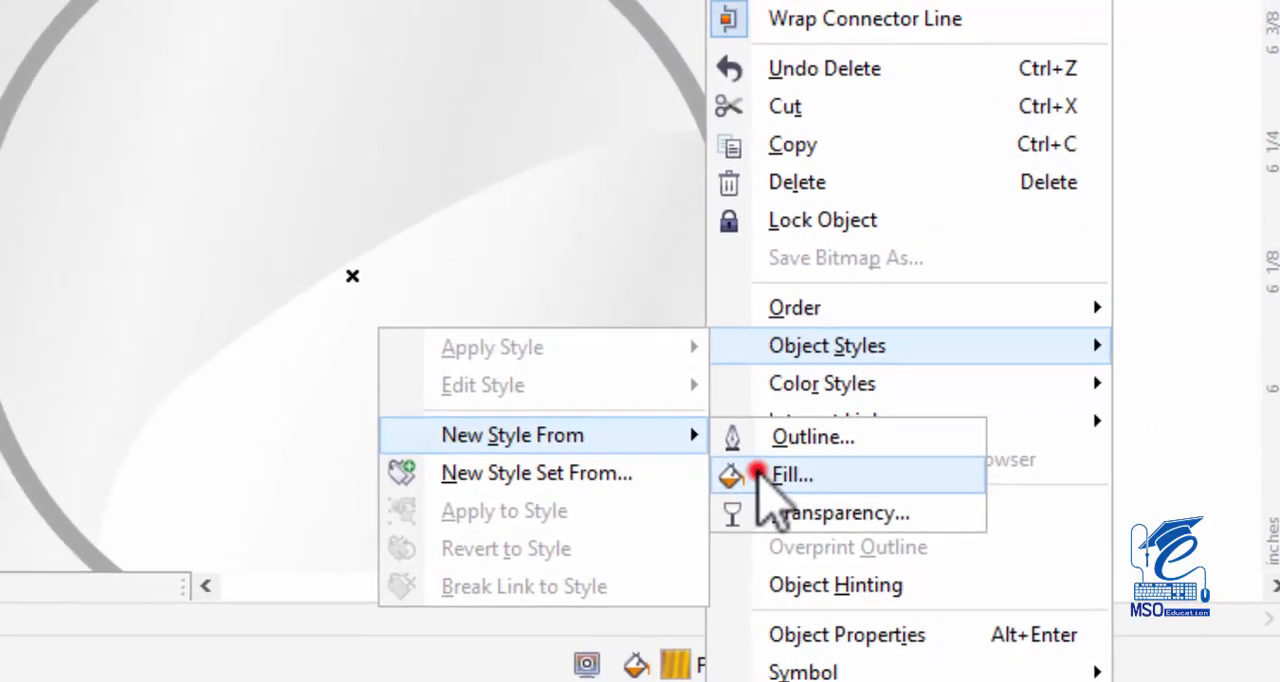
pyautogui.click(745, 466)
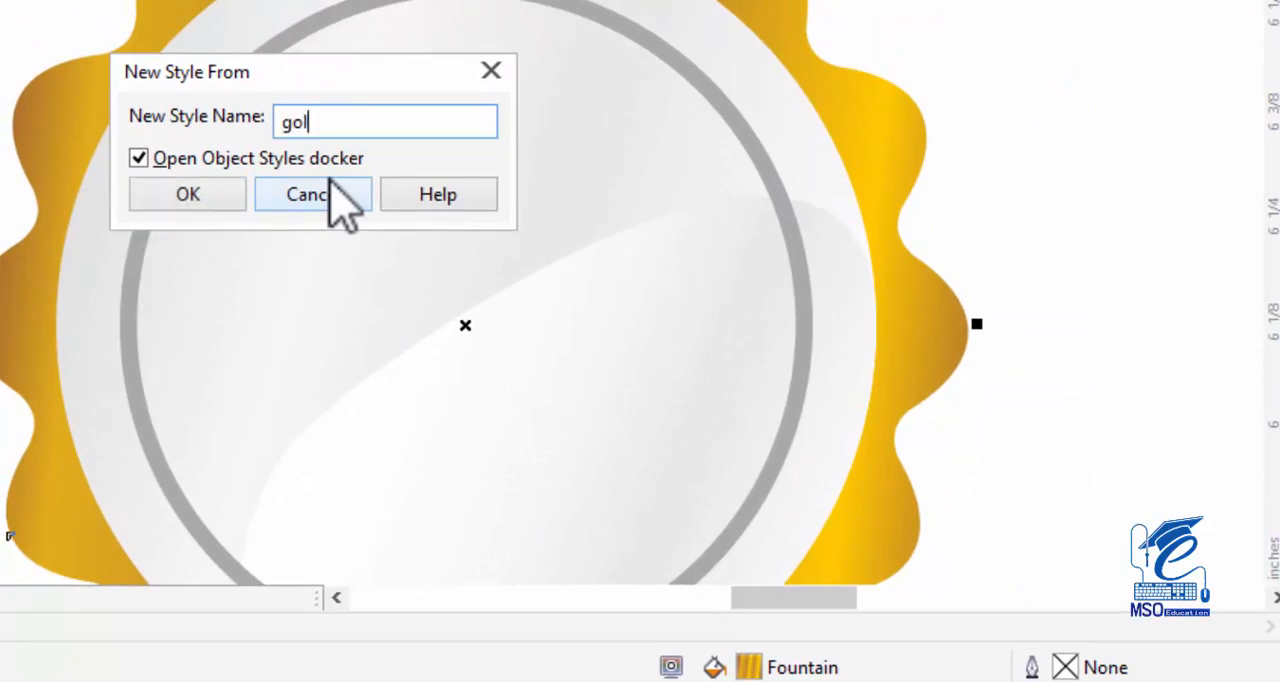
pyautogui.press('Return')
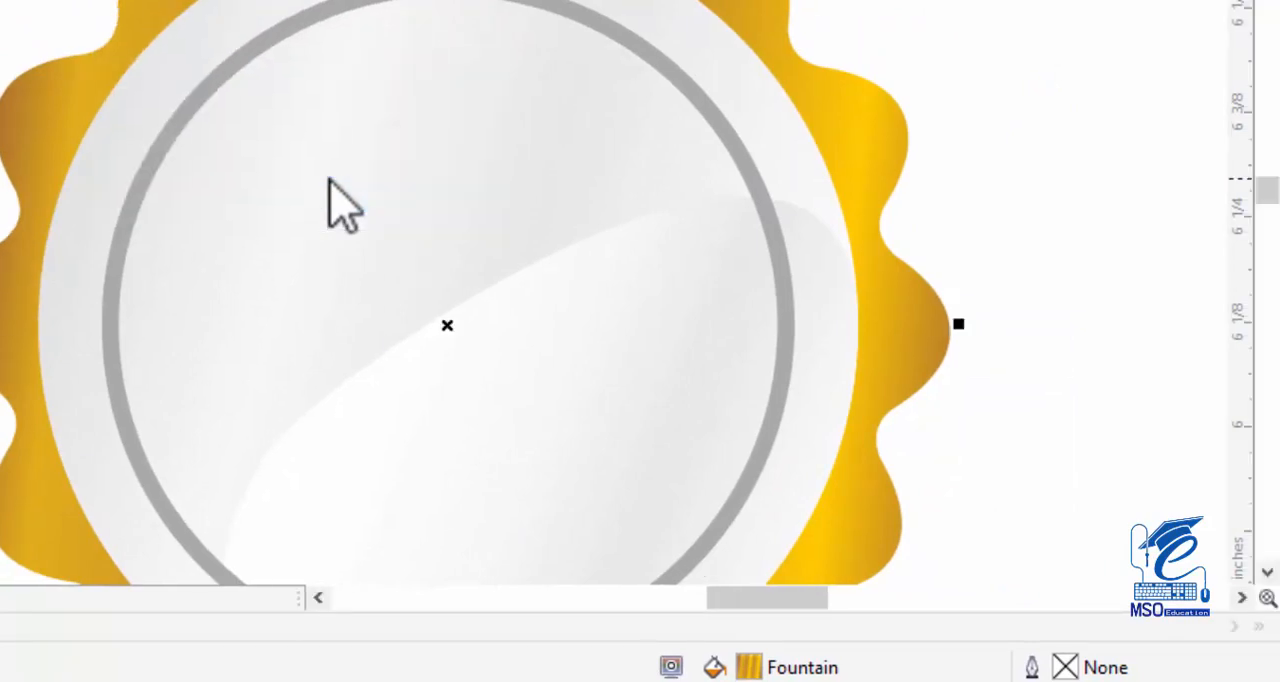
# Apply the golden fill style to the thin gray ring and deselect it.
pyautogui.click(955, 10)
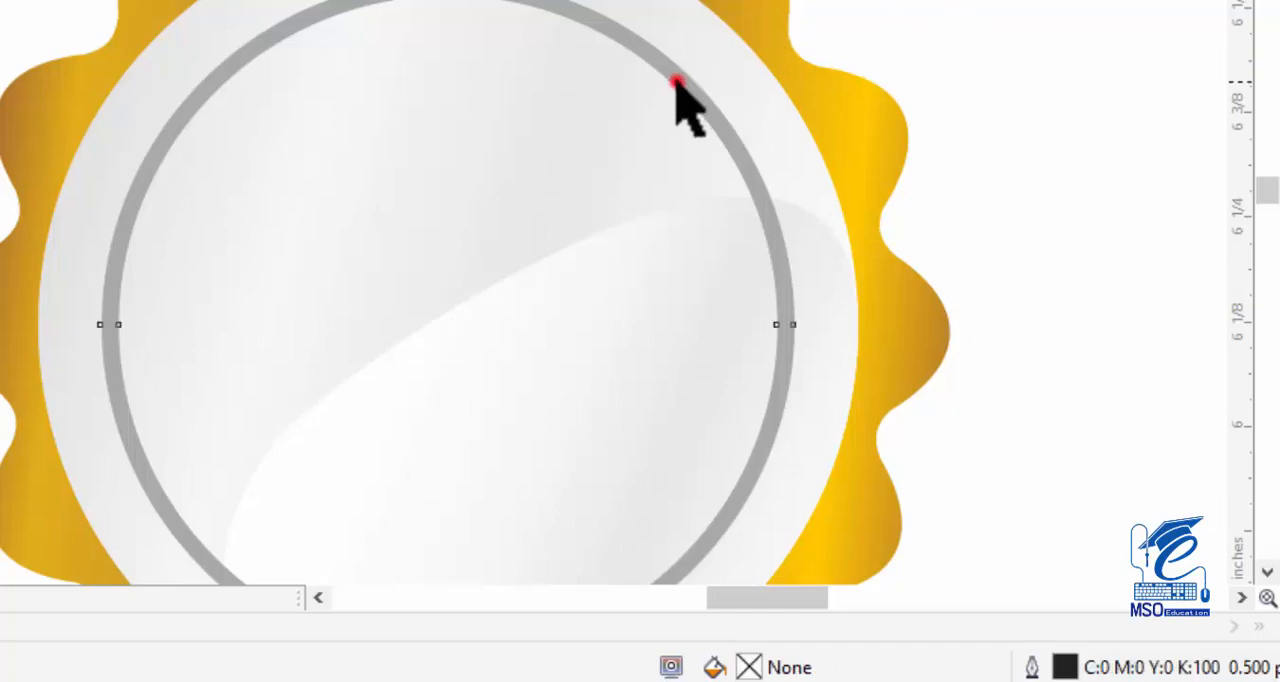
pyautogui.click(678, 82)
pyautogui.rightClick(669, 146)
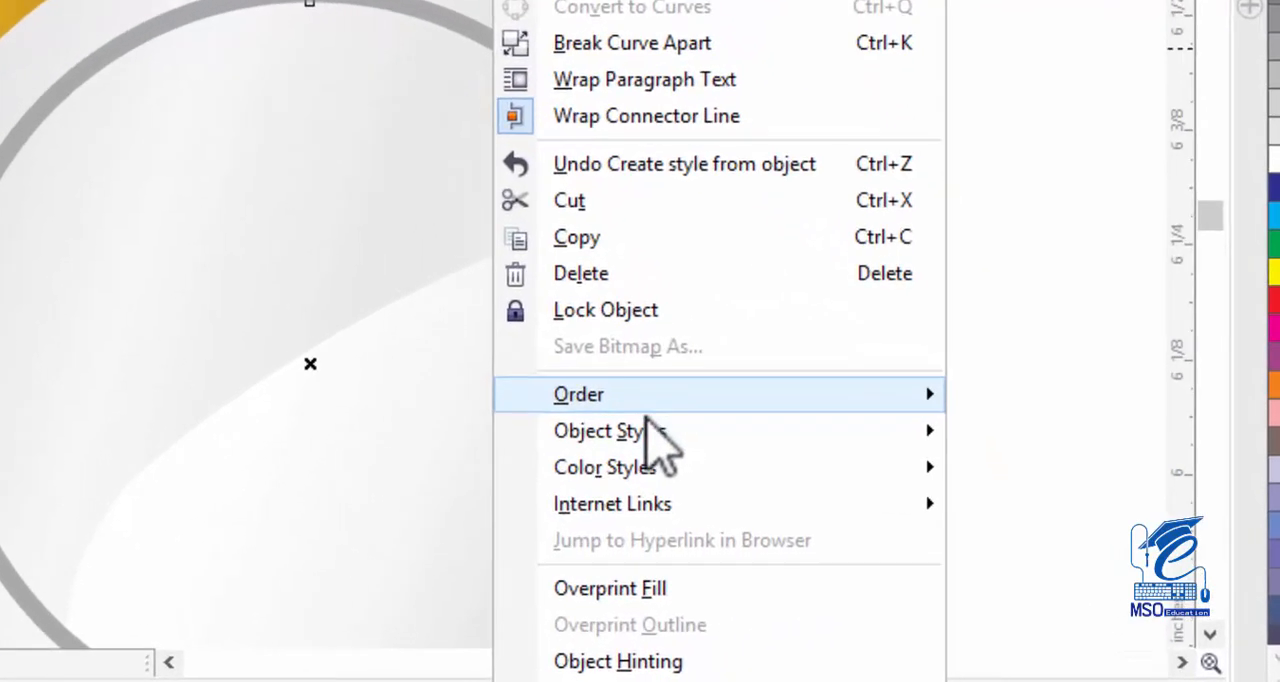
pyautogui.moveTo(714, 433)
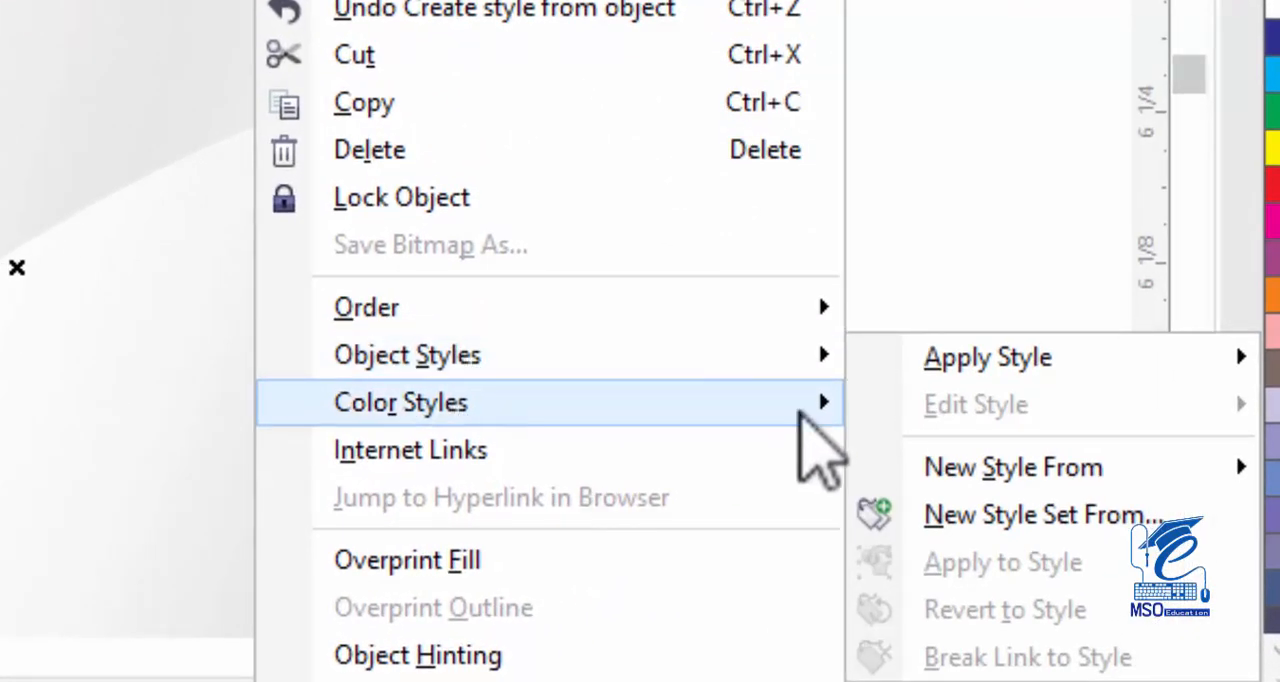
pyautogui.moveTo(950, 362)
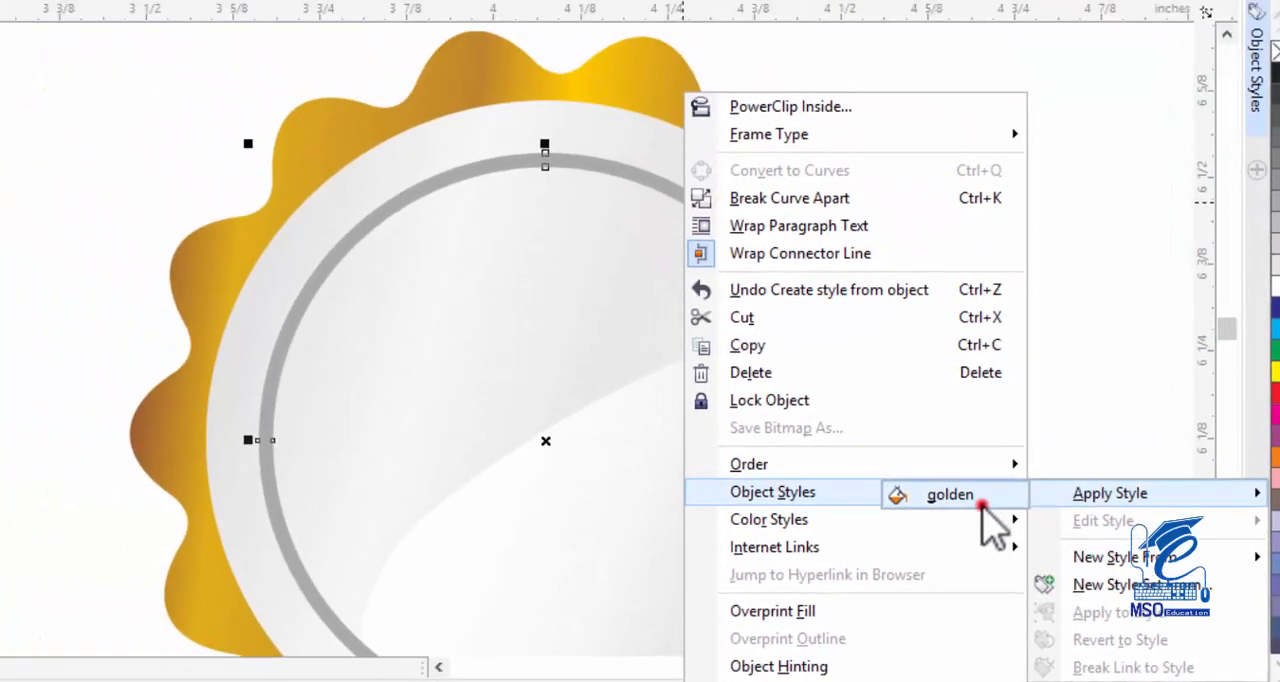
pyautogui.click(752, 360)
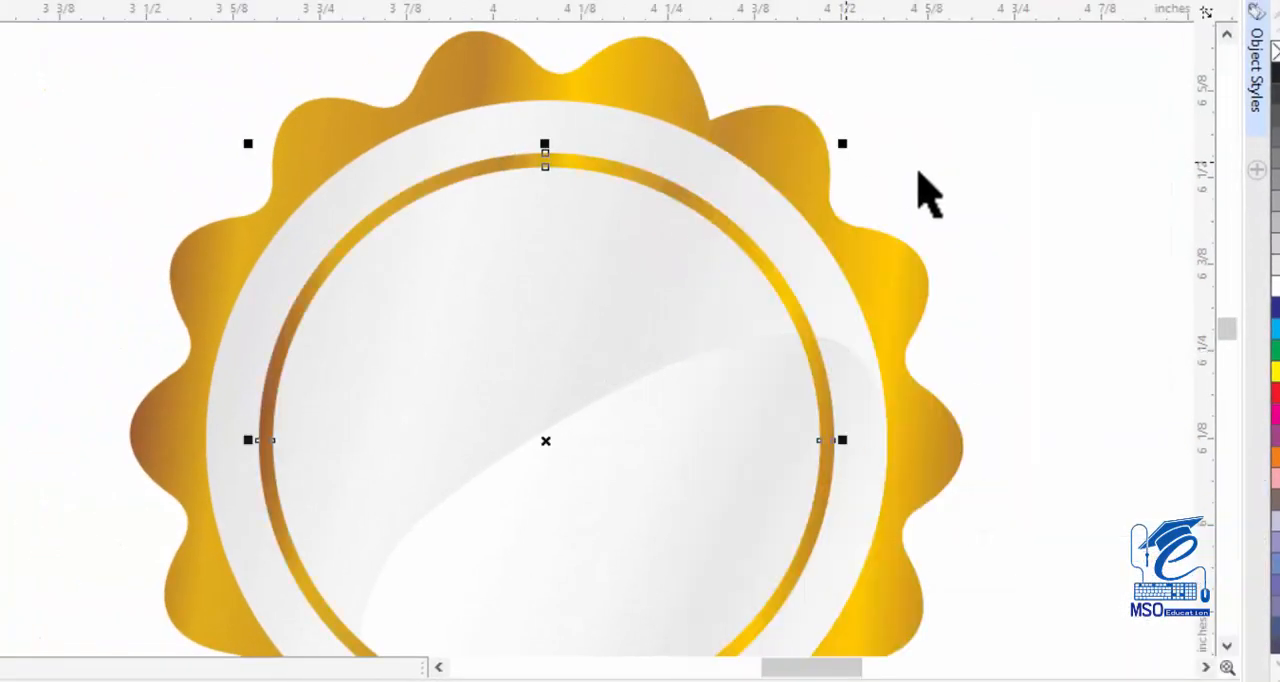
pyautogui.click(991, 237)
# Draw a rectangle across the middle of the badge, set its size to 1.8 by 0.35 inches, and deselect it.
pyautogui.scroll(2, 857, 363)
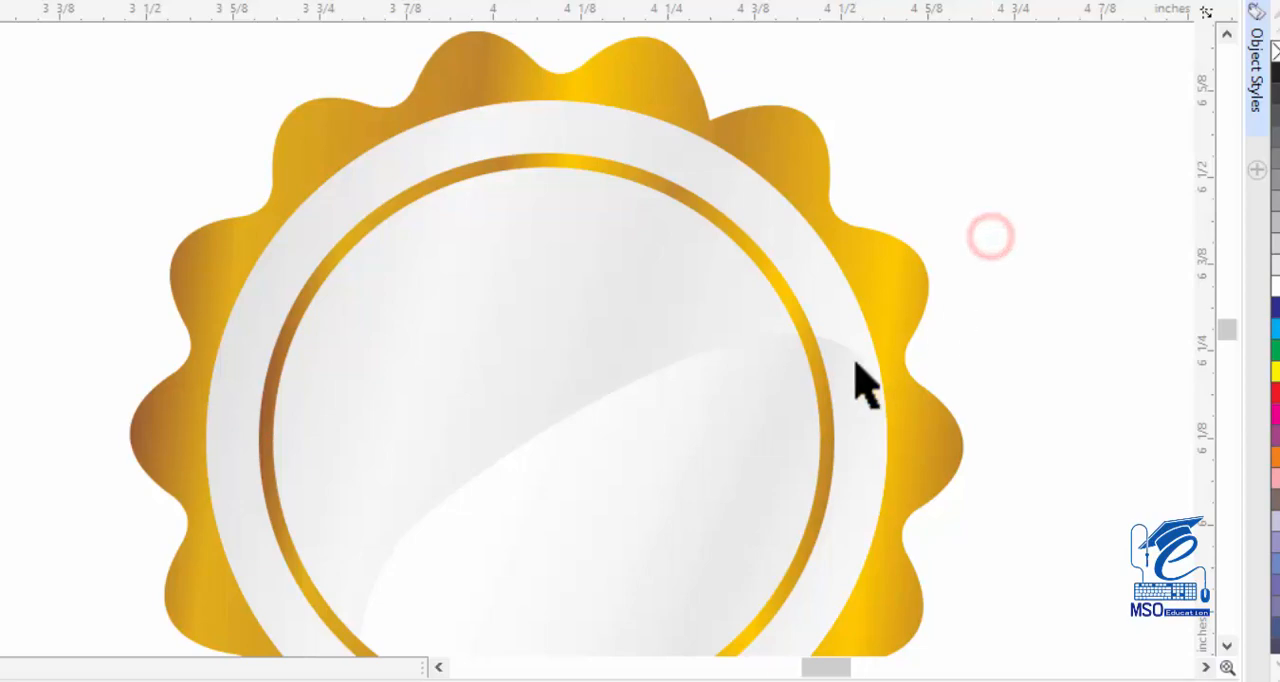
pyautogui.click(440, 655)
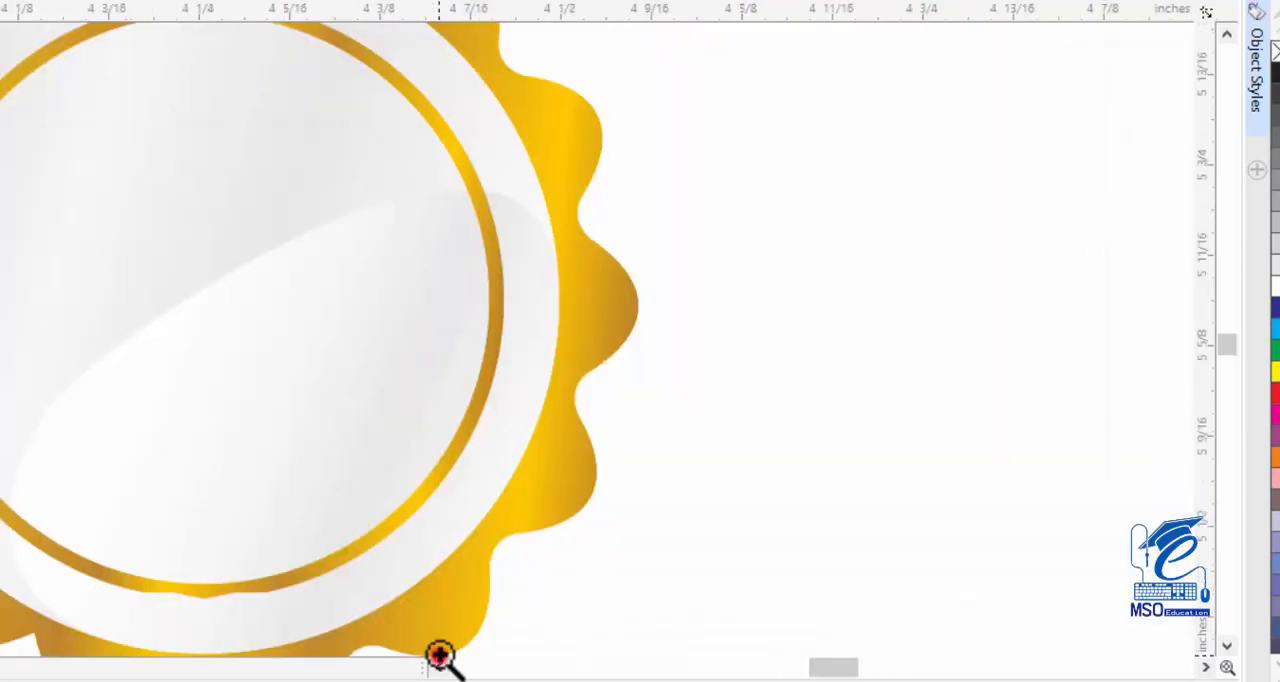
pyautogui.scroll(-2, 326, 474)
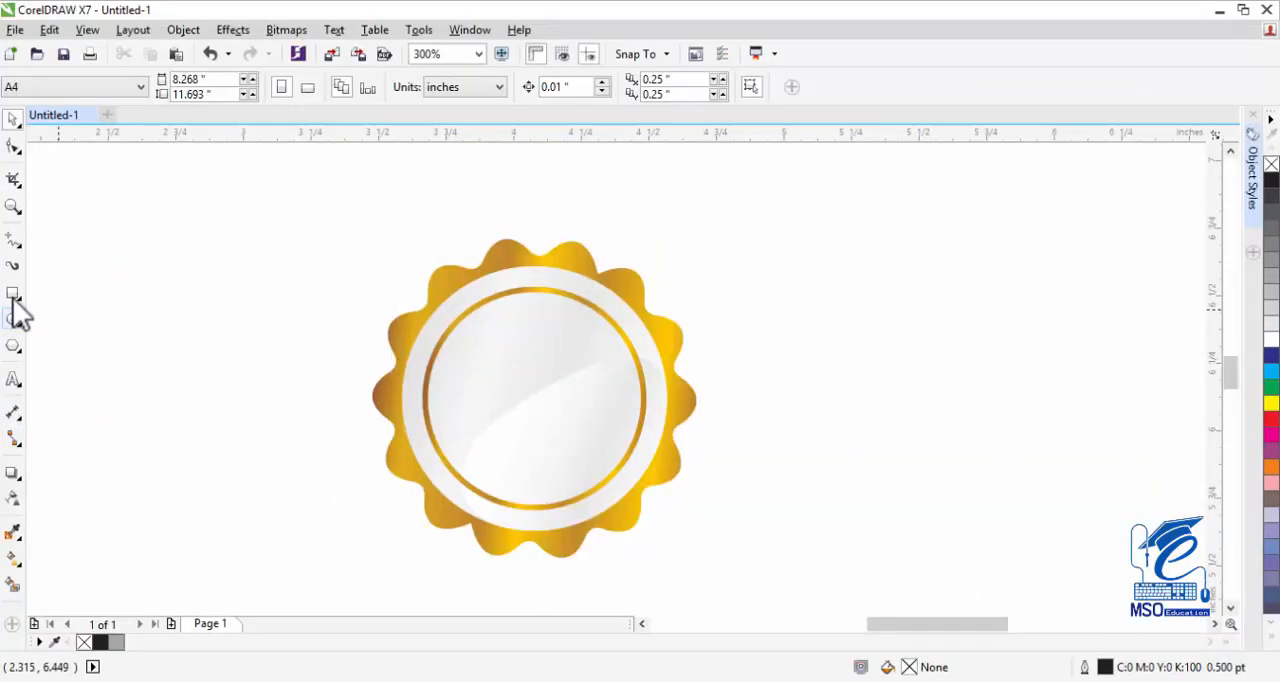
pyautogui.click(13, 293)
pyautogui.moveTo(303, 336)
pyautogui.mouseDown()
pyautogui.moveTo(423, 420)
pyautogui.moveTo(770, 461)
pyautogui.mouseUp()
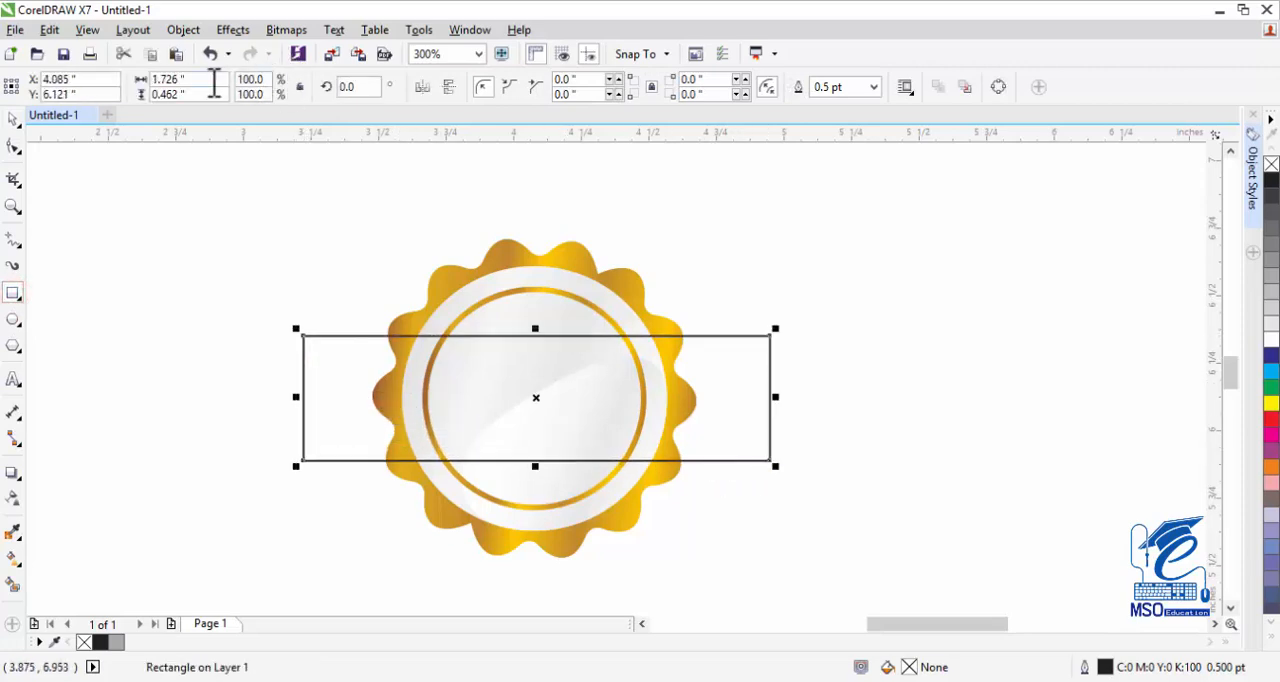
pyautogui.moveTo(206, 94); pyautogui.dragTo(126, 89)
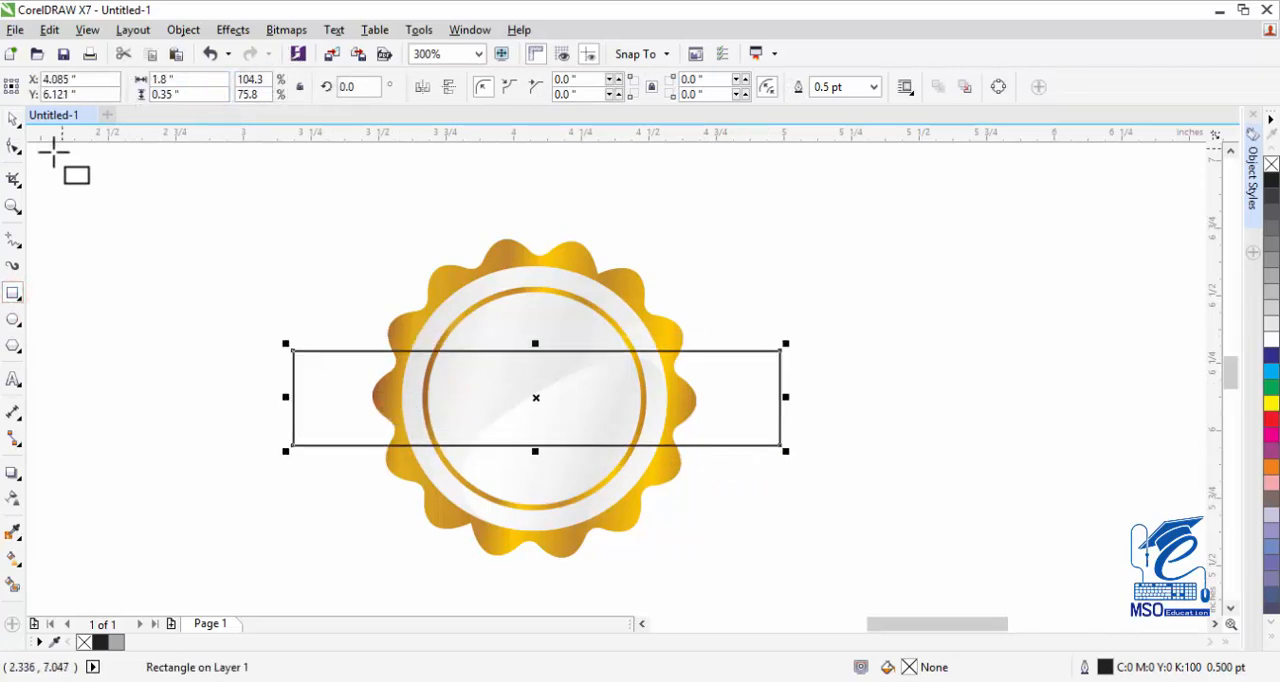
pyautogui.click(18, 118)
pyautogui.click(700, 274)
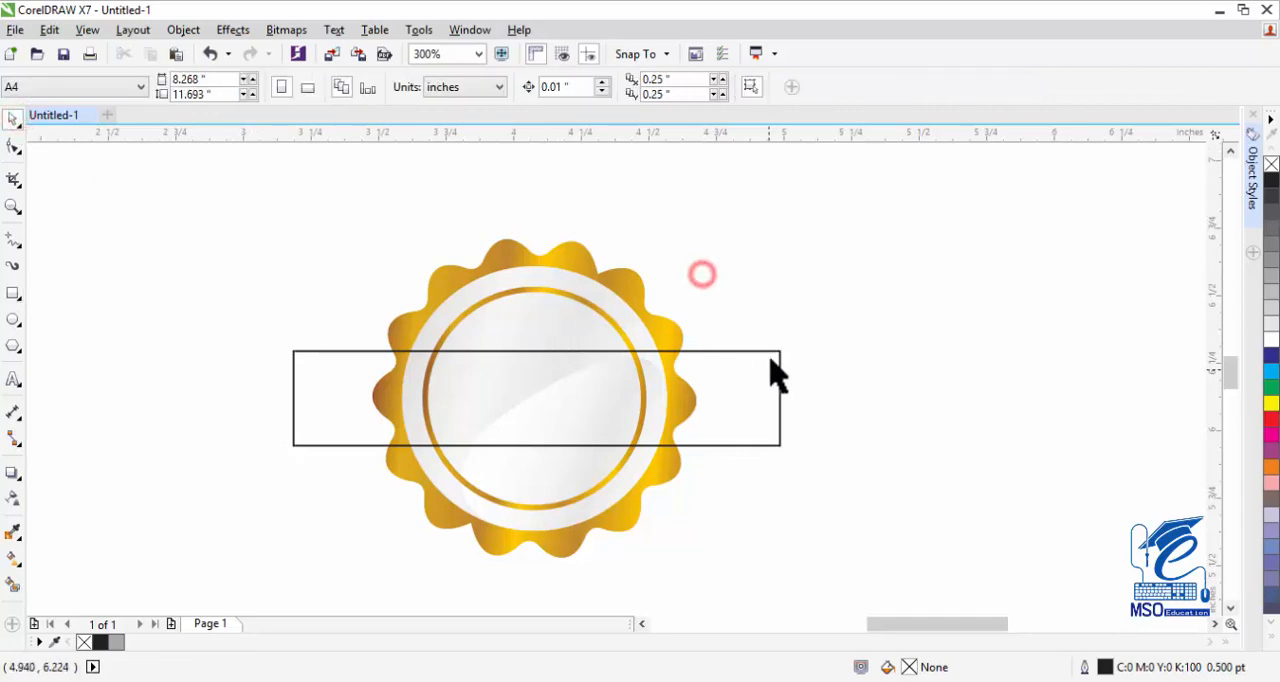
# Center the rectangle on the scalloped gold shape and convert the rectangle to curves.
pyautogui.click(771, 352)
pyautogui.keyDown('shift'); pyautogui.click(625, 282); pyautogui.keyUp('shift')
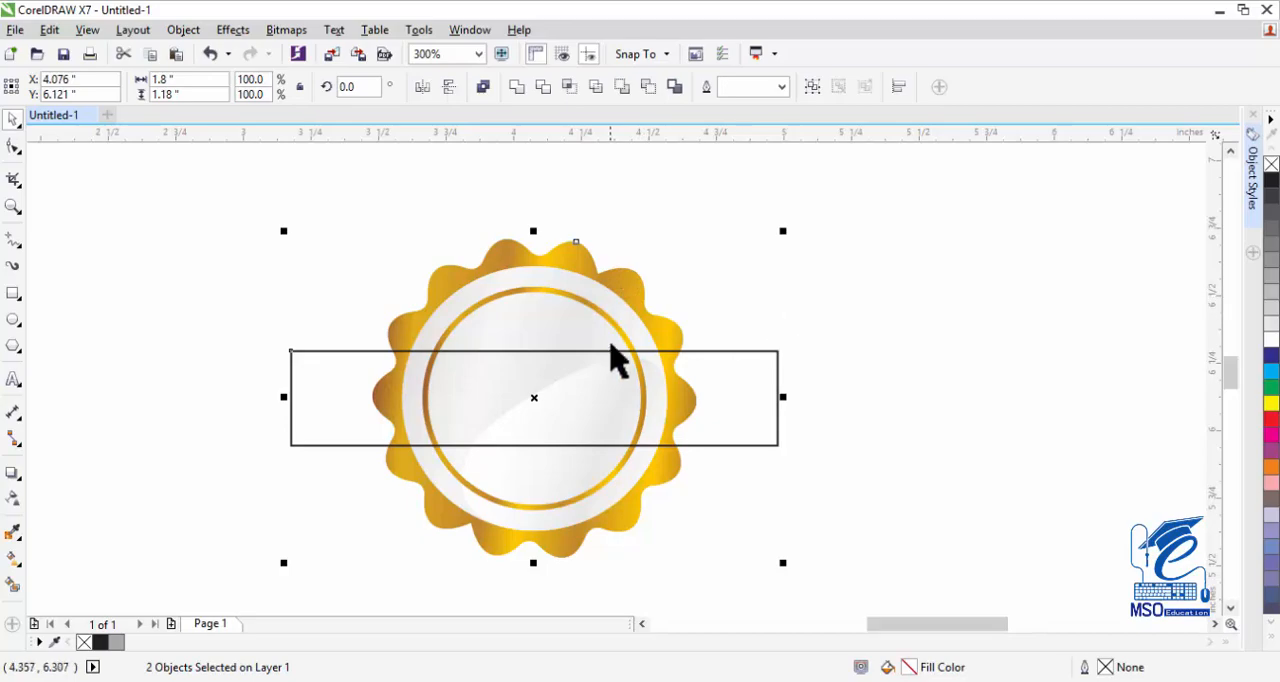
pyautogui.click(869, 322)
pyautogui.click(776, 354)
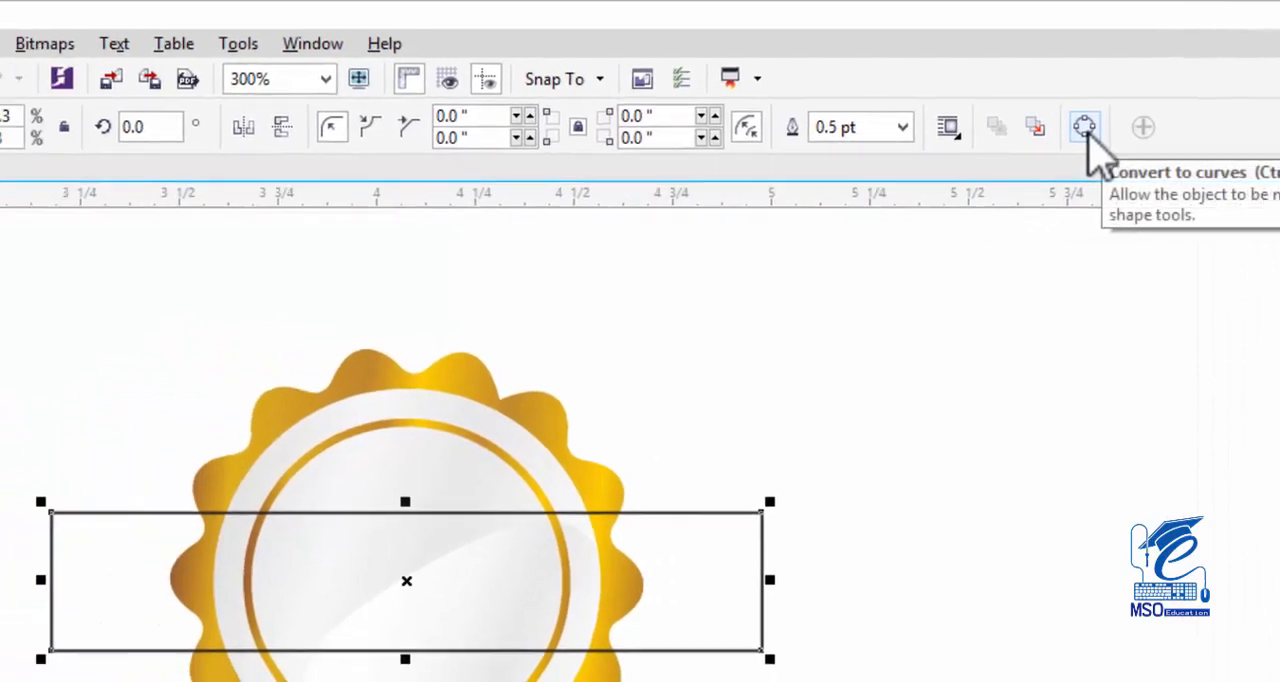
pyautogui.click(1085, 127)
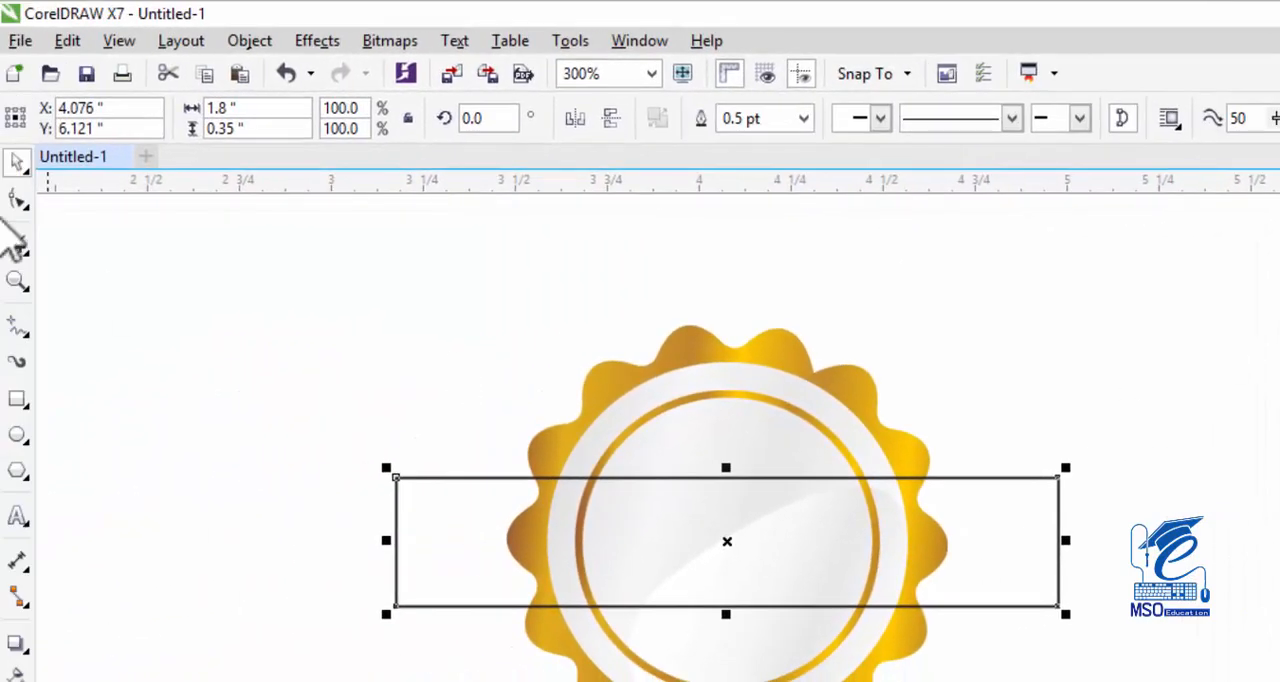
# Place a horizontal guideline at about Y 6.12 inches through the middle of the badge and rectangle.
pyautogui.click(18, 200)
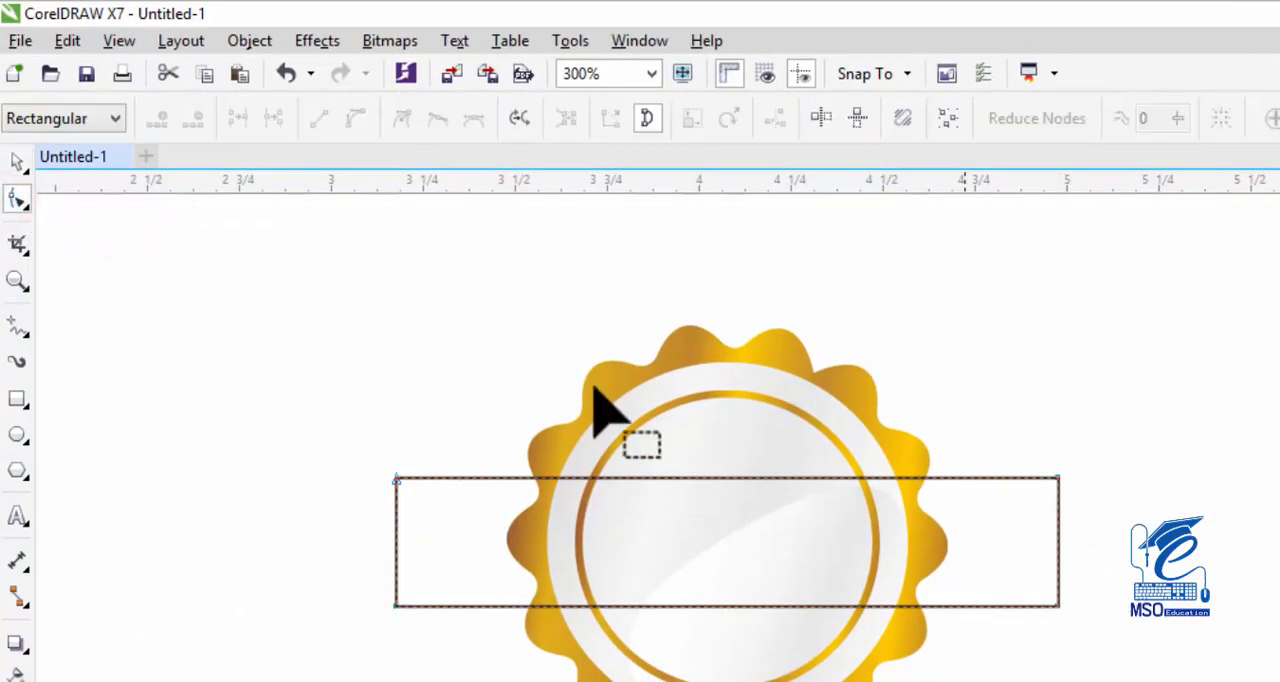
pyautogui.click(17, 160)
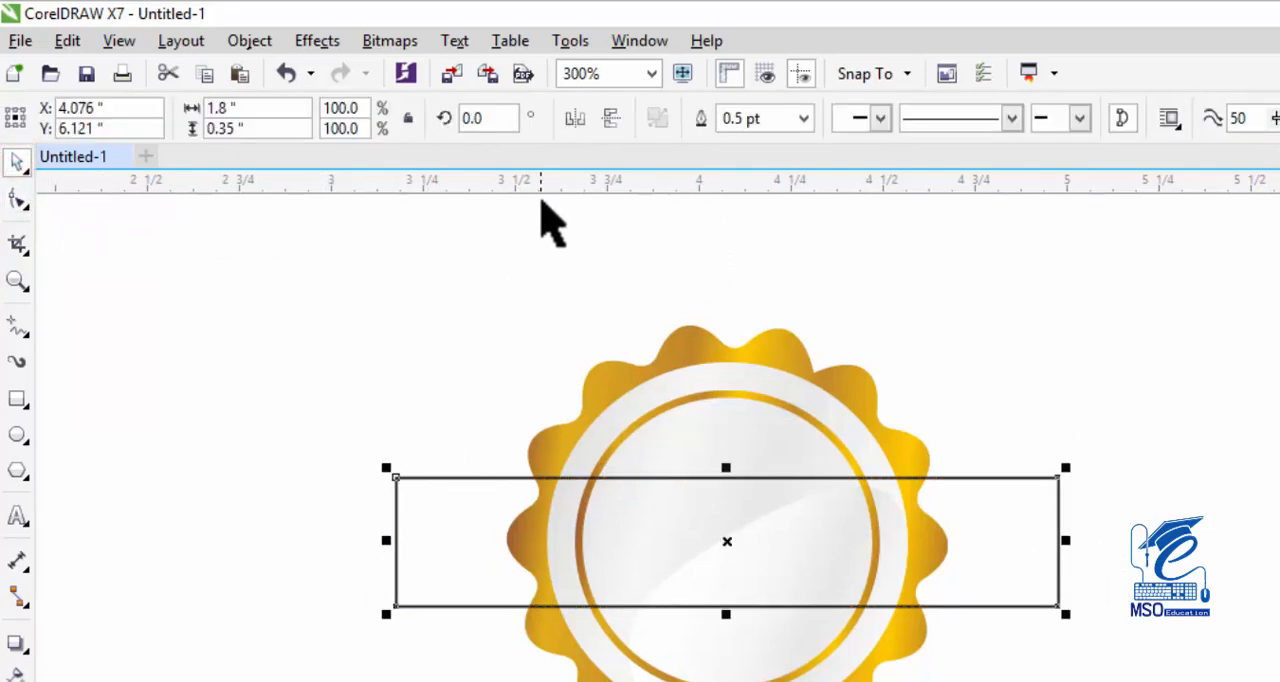
pyautogui.moveTo(551, 178)
pyautogui.mouseDown()
pyautogui.moveTo(560, 234)
pyautogui.moveTo(523, 550)
pyautogui.mouseUp()
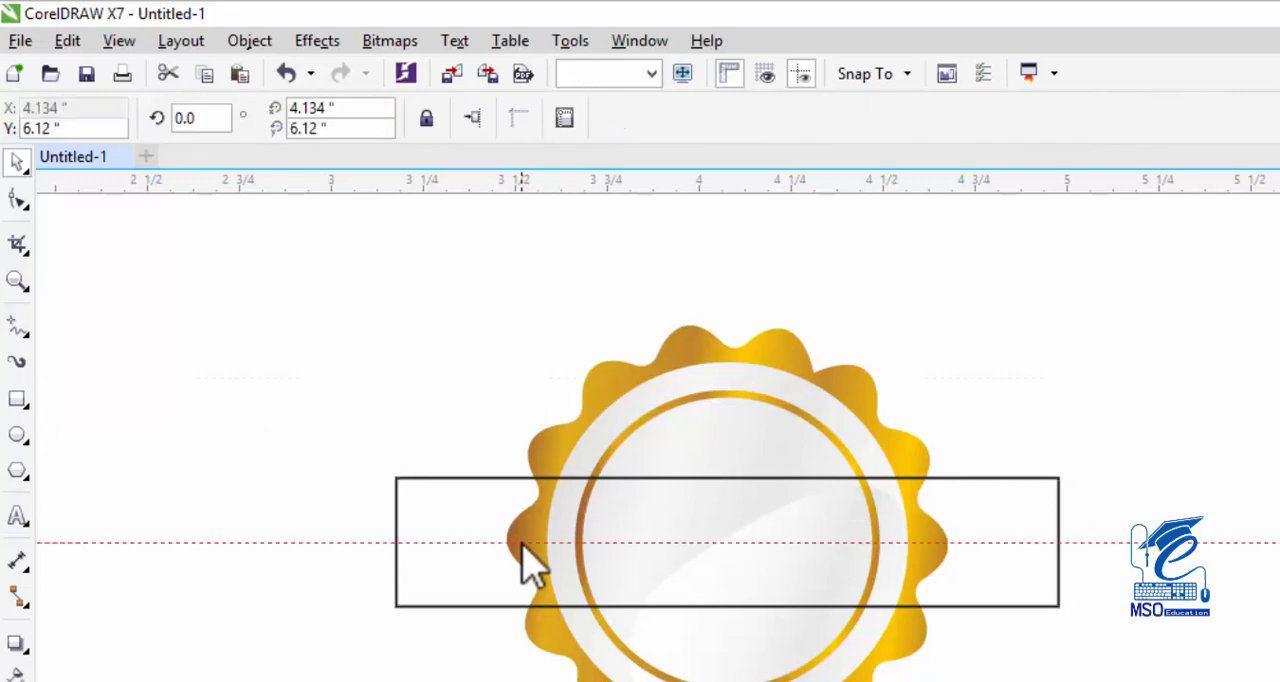
# Add a node where the guideline crosses each short side of the rectangle and pull both inward to form notched ribbon ends.
pyautogui.click(17, 200)
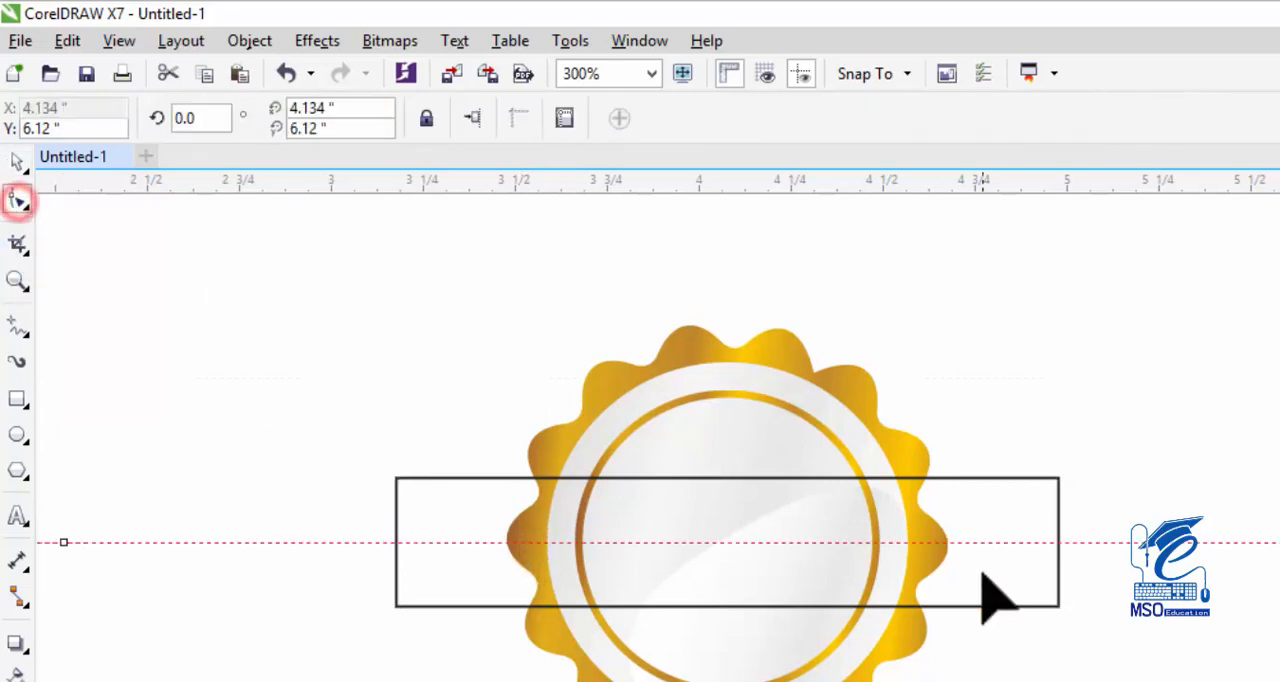
pyautogui.click(1060, 545)
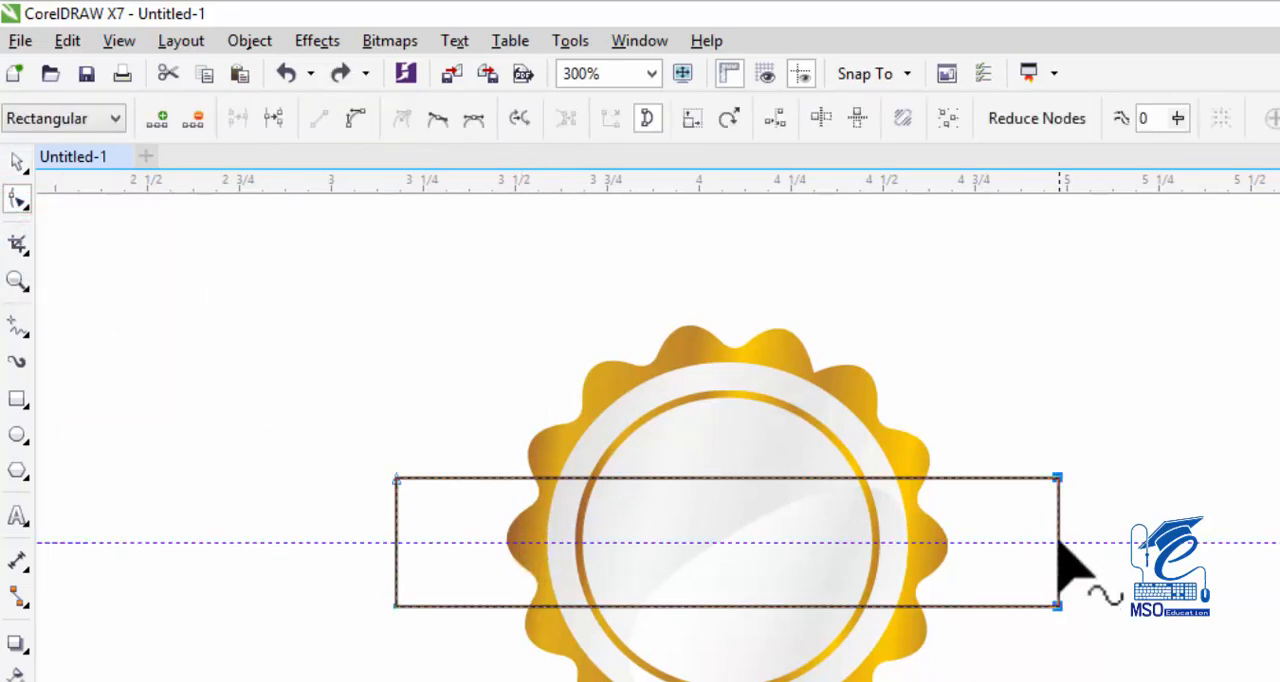
pyautogui.click(1058, 542)
pyautogui.moveTo(1060, 543); pyautogui.dragTo(1018, 541)
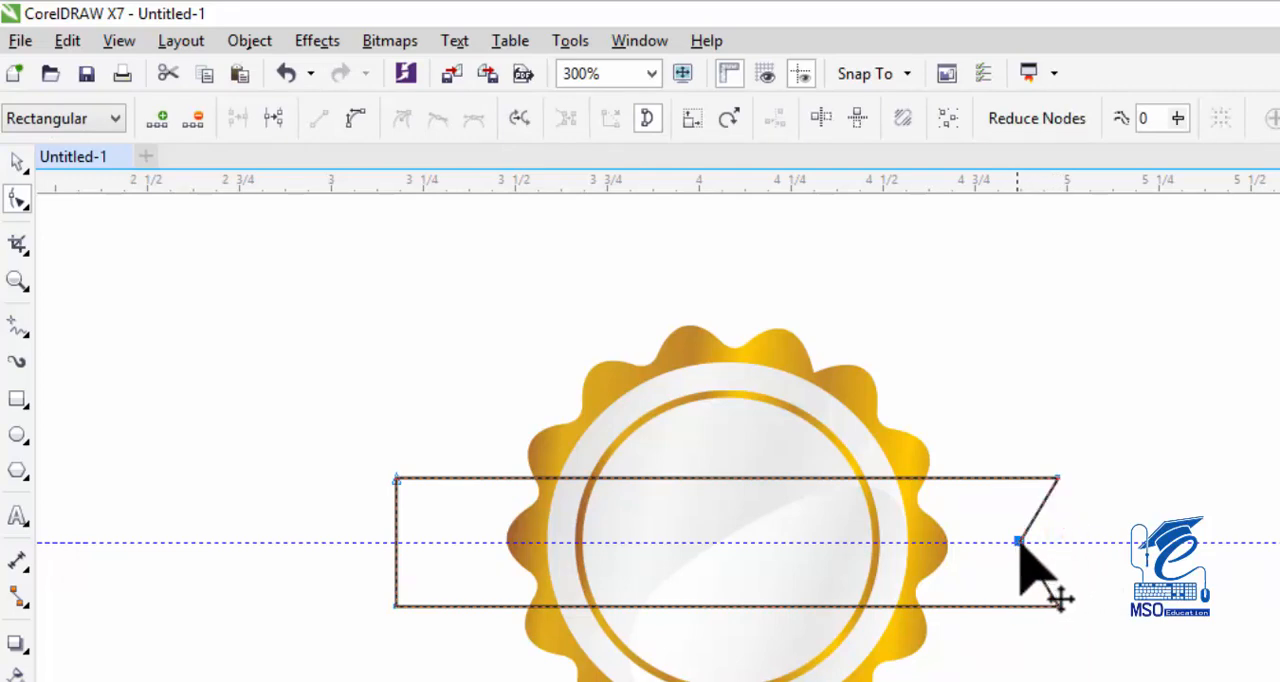
pyautogui.click(395, 541)
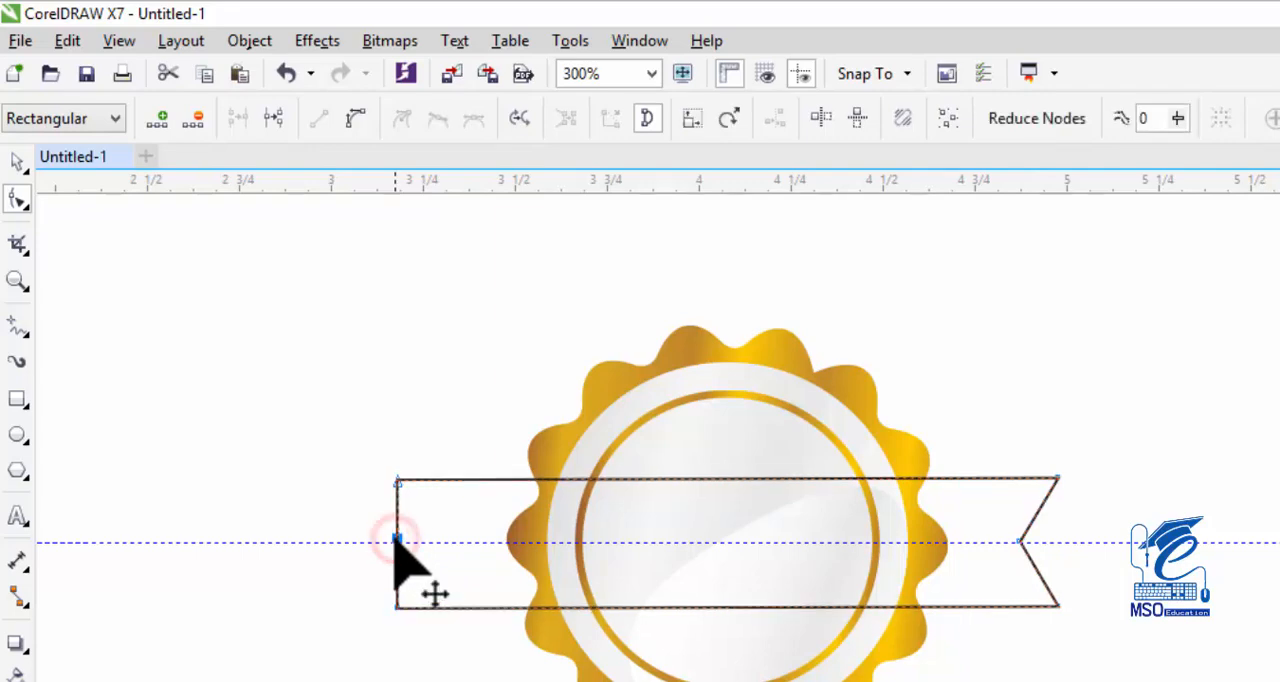
pyautogui.moveTo(395, 541); pyautogui.dragTo(425, 541)
pyautogui.moveTo(427, 541); pyautogui.dragTo(428, 541)
# Apply a linear fountain fill running horizontally along the ribbon's centerline from its left end to its right end.
pyautogui.click(731, 374)
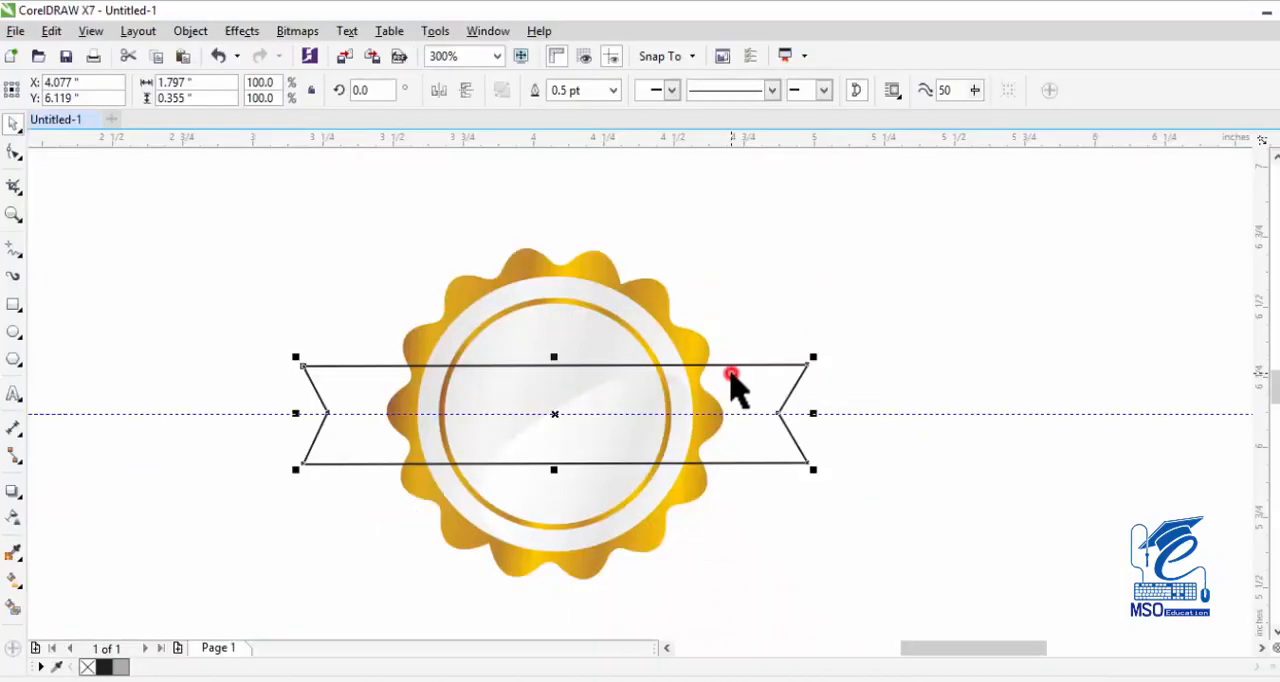
pyautogui.click(14, 580)
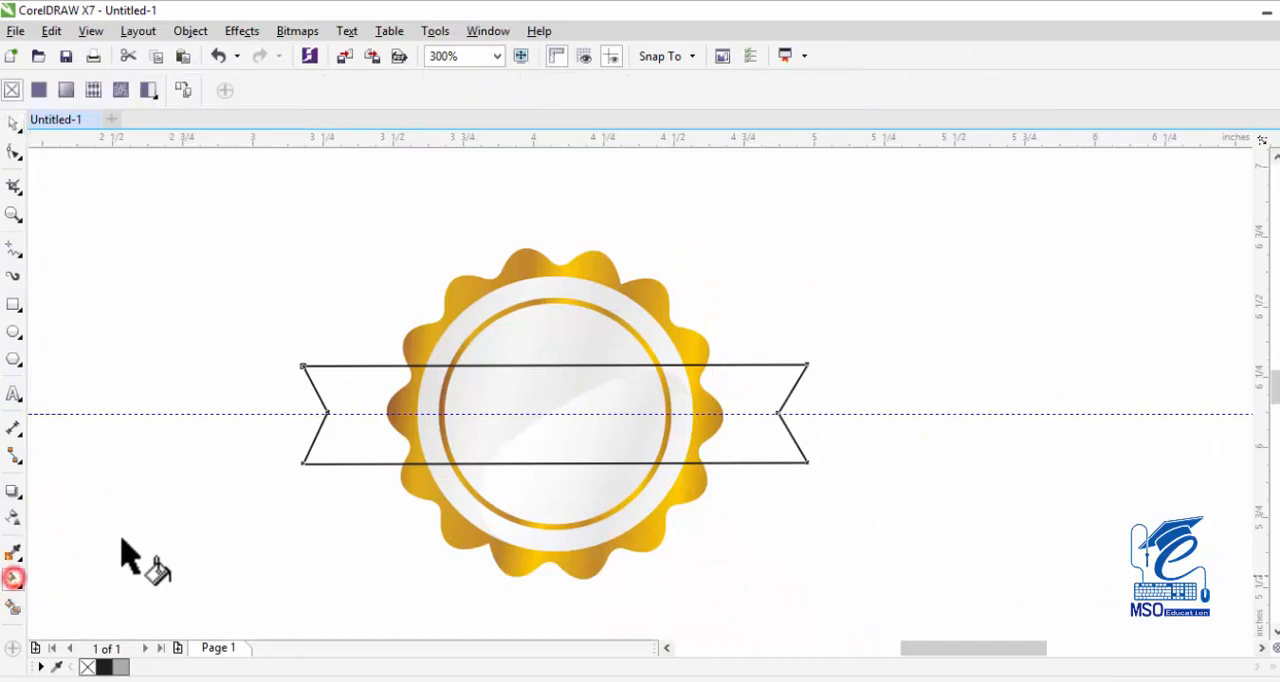
pyautogui.moveTo(333, 389); pyautogui.dragTo(813, 388)
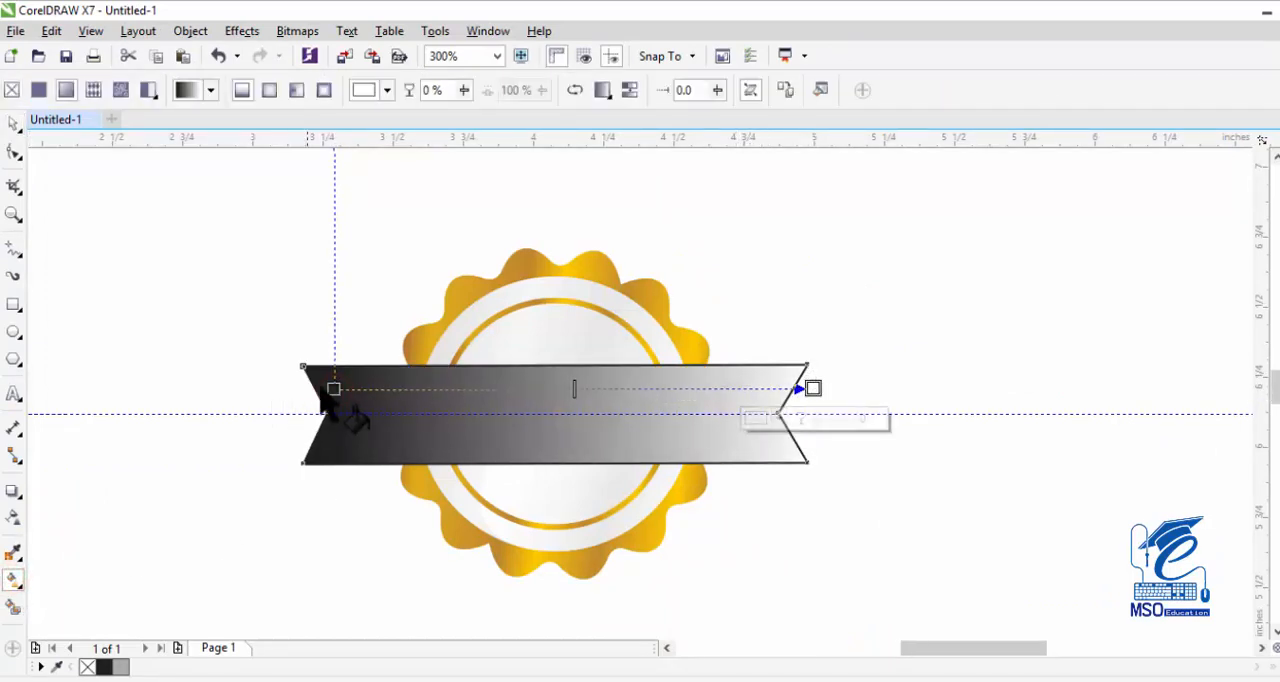
pyautogui.moveTo(333, 389); pyautogui.dragTo(308, 415)
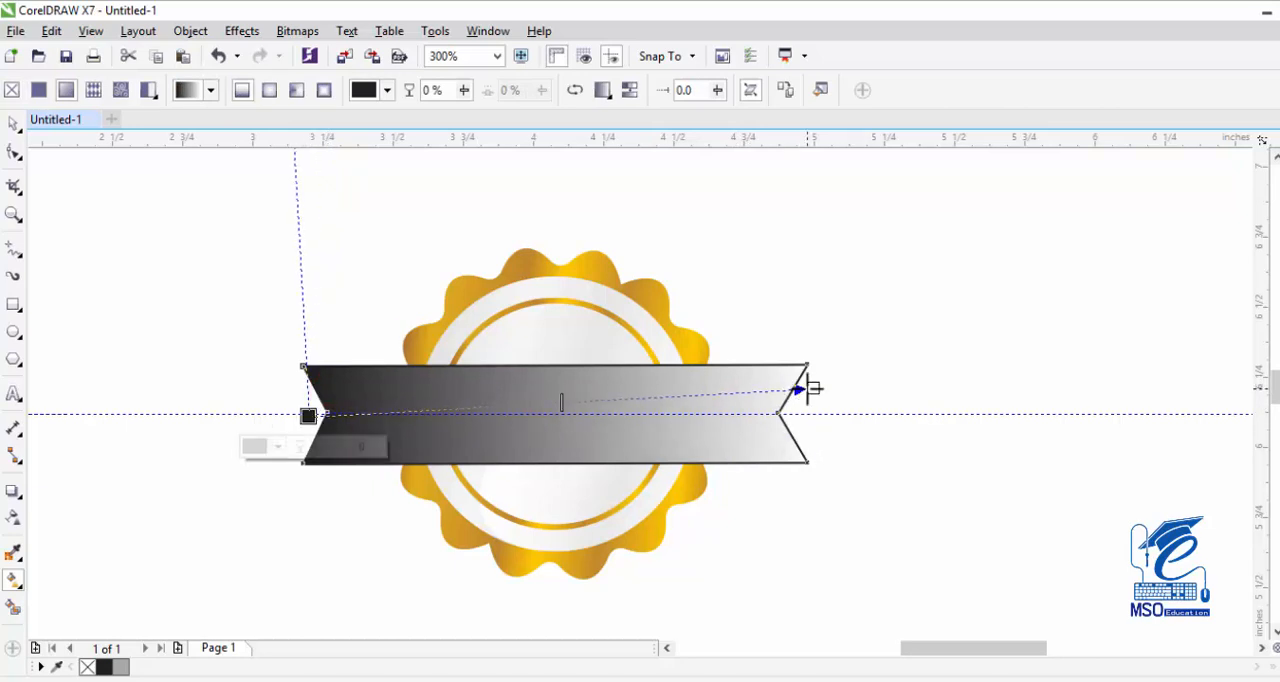
pyautogui.moveTo(813, 387); pyautogui.dragTo(815, 410)
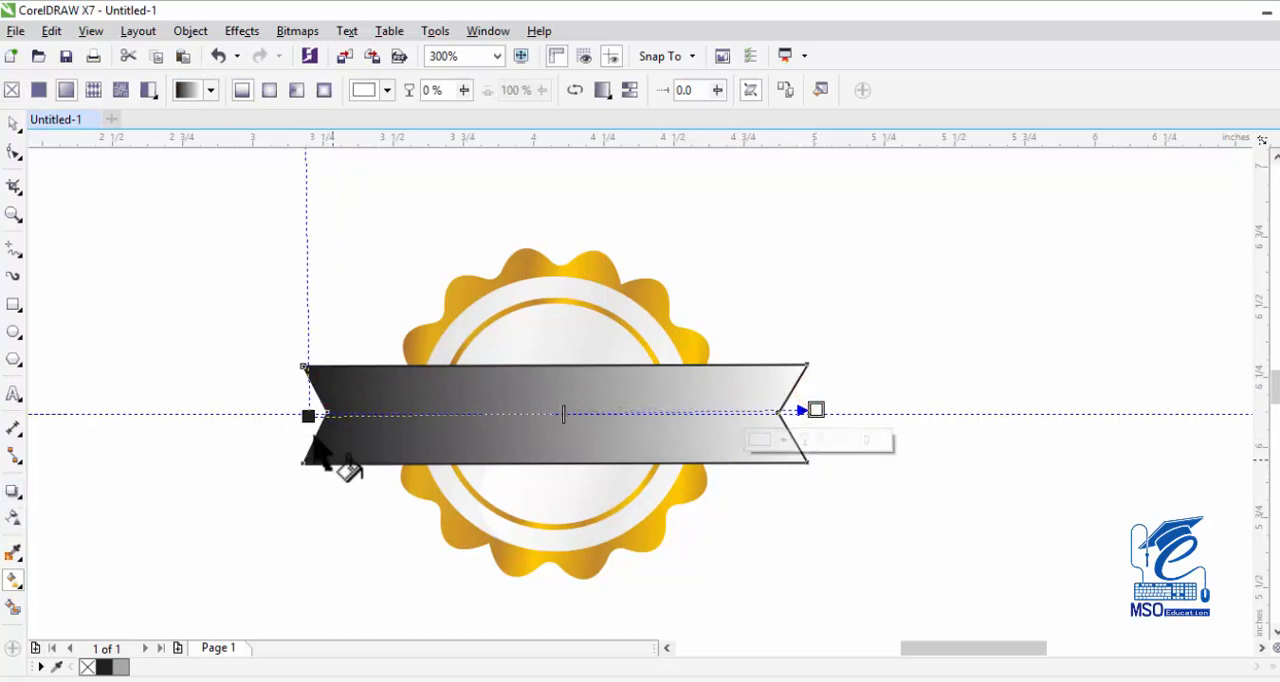
# Color the ribbon gradient's start light gray (C13 M10 Y11 K0) and add a white node at 35%.
pyautogui.click(308, 415)
pyautogui.click(364, 90)
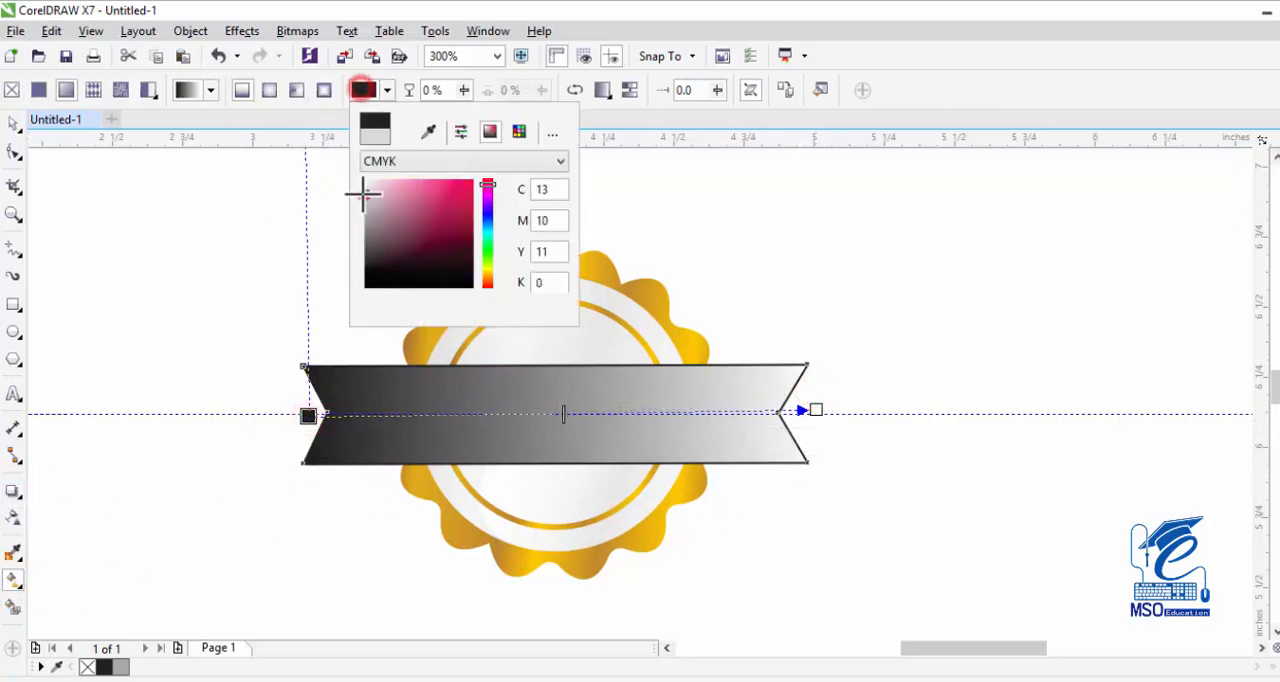
pyautogui.click(366, 193)
pyautogui.doubleClick(486, 415)
pyautogui.click(366, 90)
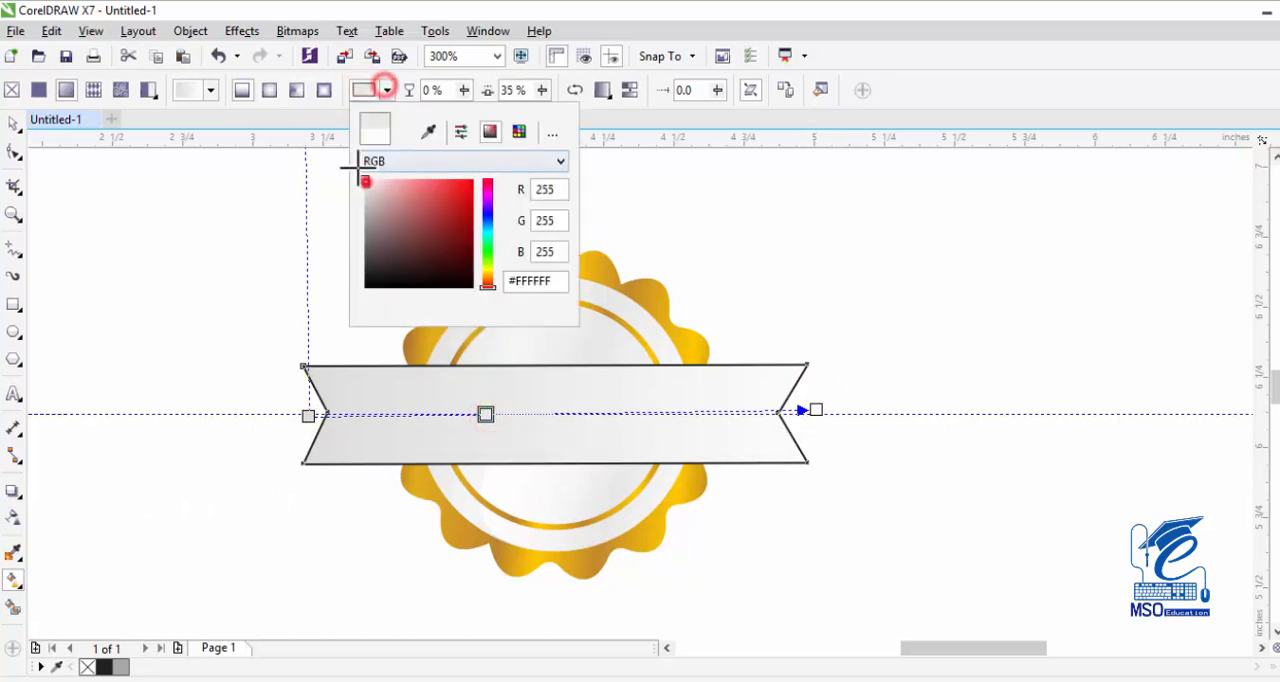
pyautogui.click(366, 182)
# Add a very light gray node (C5 M4 Y4 K0) at 54% of the ribbon gradient and another node at 77%.
pyautogui.doubleClick(580, 413)
pyautogui.click(364, 90)
pyautogui.click(366, 186)
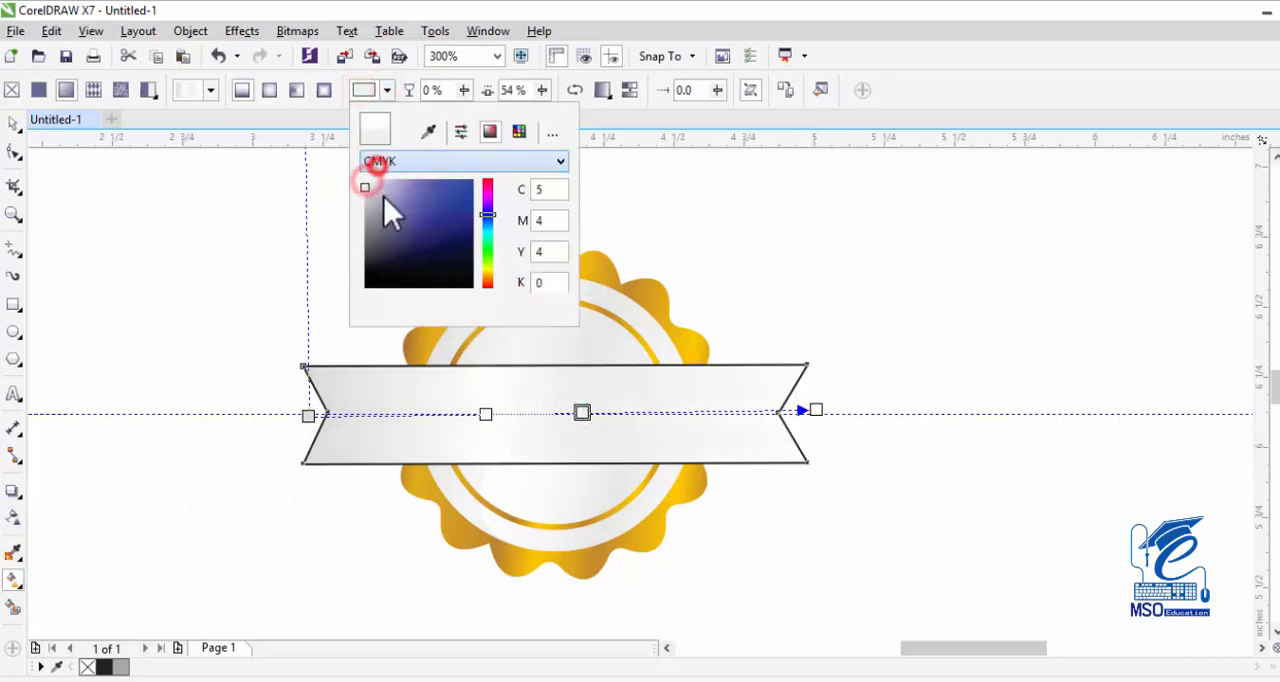
pyautogui.click(364, 89)
pyautogui.doubleClick(700, 411)
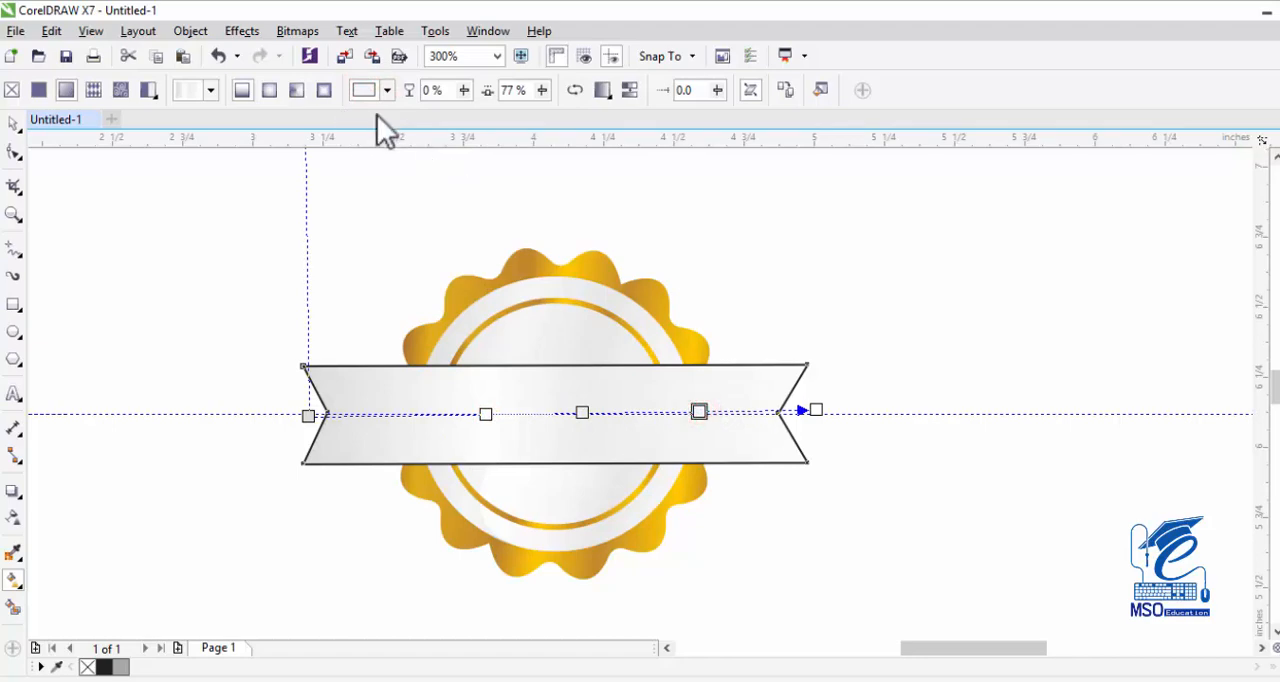
# Remove the ribbon's outline and deselect it.
pyautogui.click(17, 121)
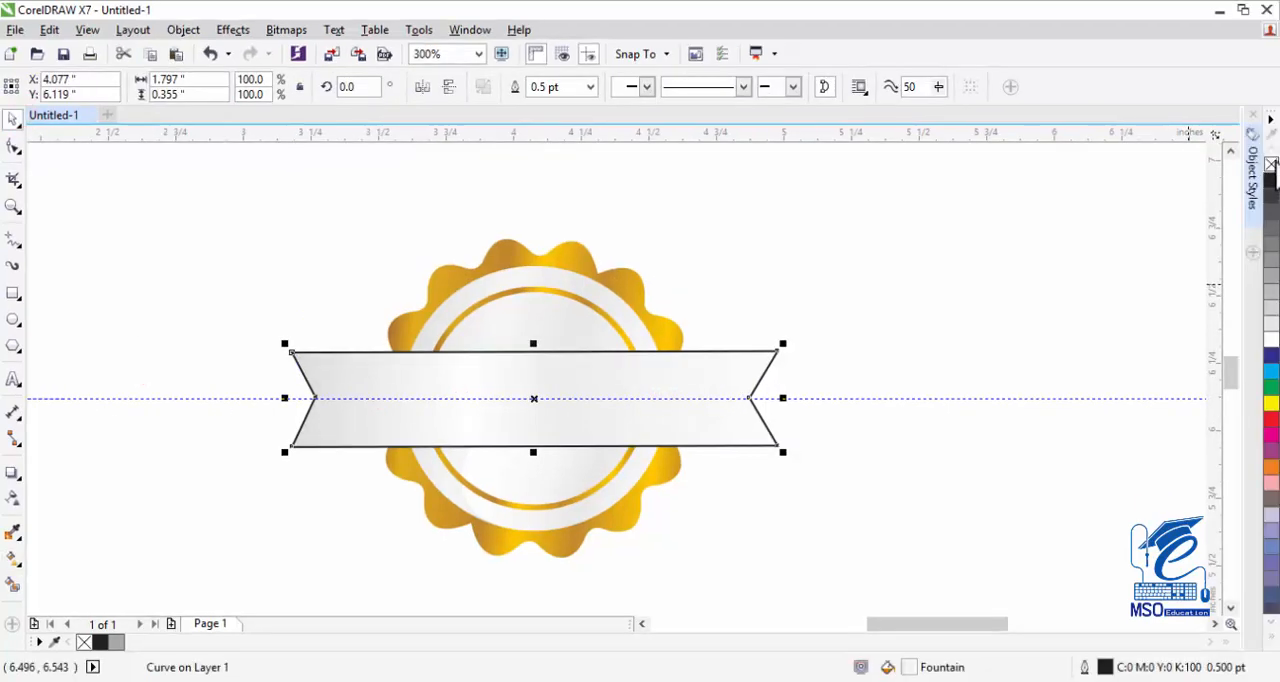
pyautogui.rightClick(1271, 165)
pyautogui.click(958, 296)
pyautogui.click(705, 385)
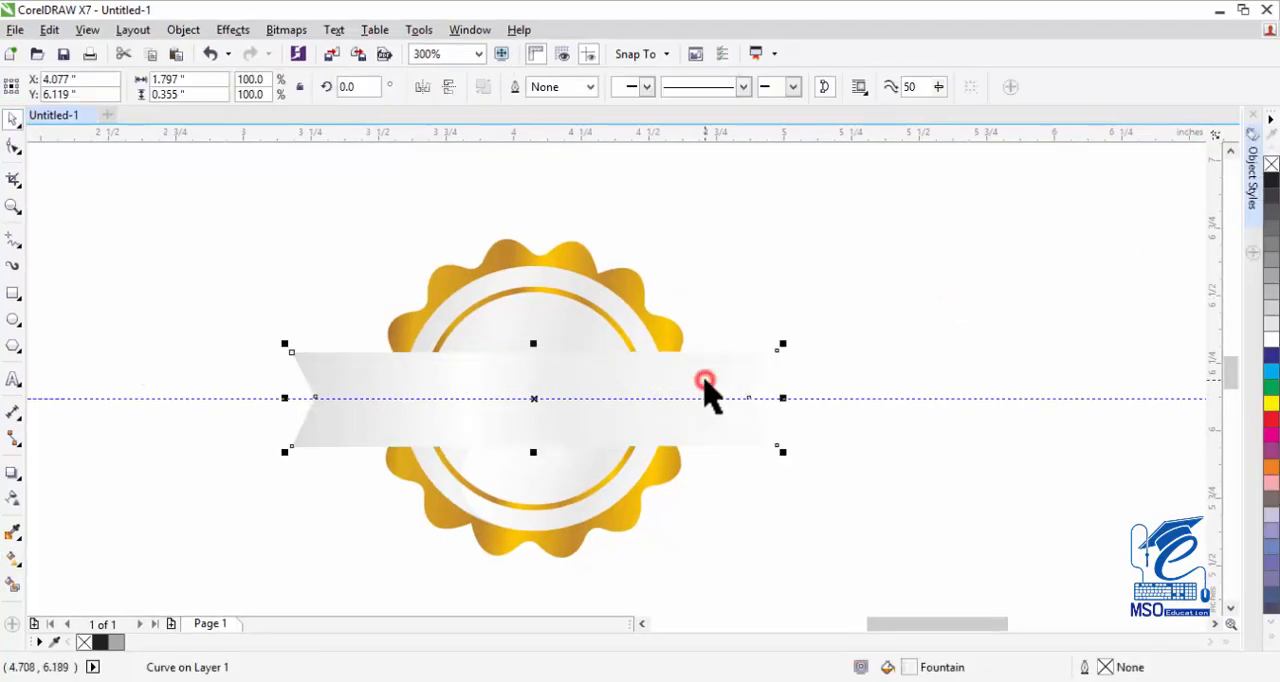
pyautogui.click(703, 277)
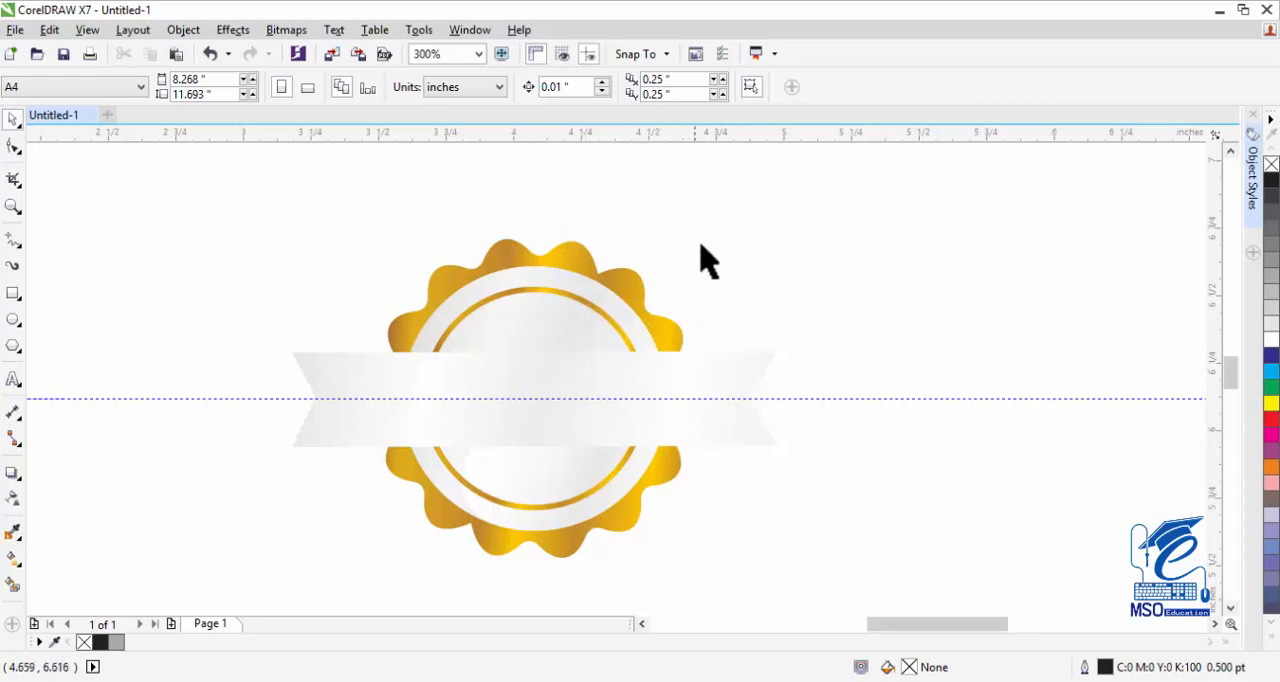
# Bring the silver circle, its inner circle and the golden ring to the front of the ribbon, then deselect them.
pyautogui.moveTo(703, 238); pyautogui.dragTo(397, 577)
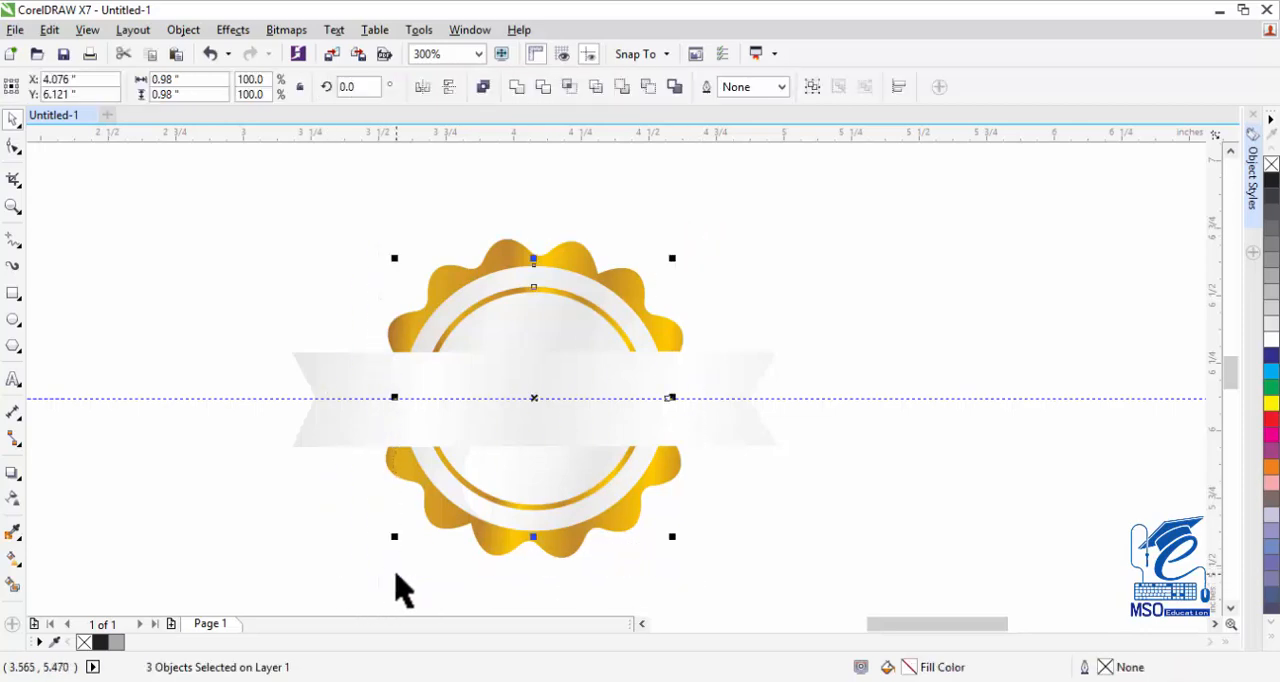
pyautogui.press('pageup')
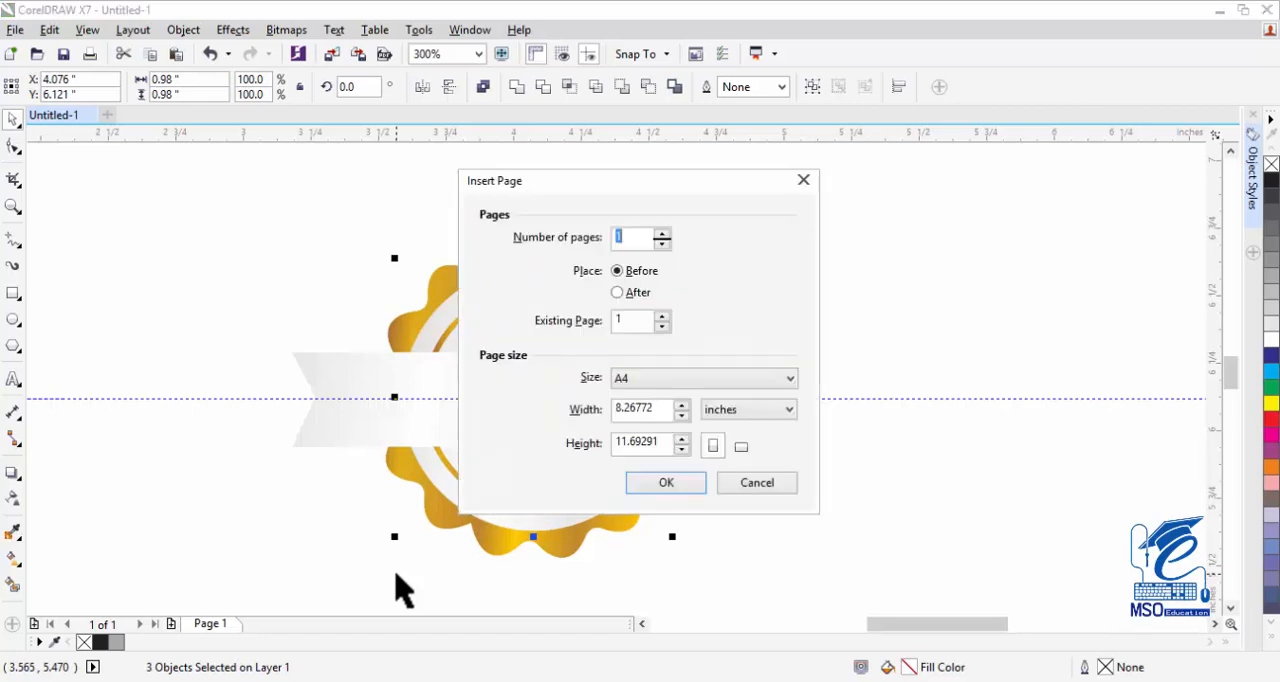
pyautogui.press('Escape')
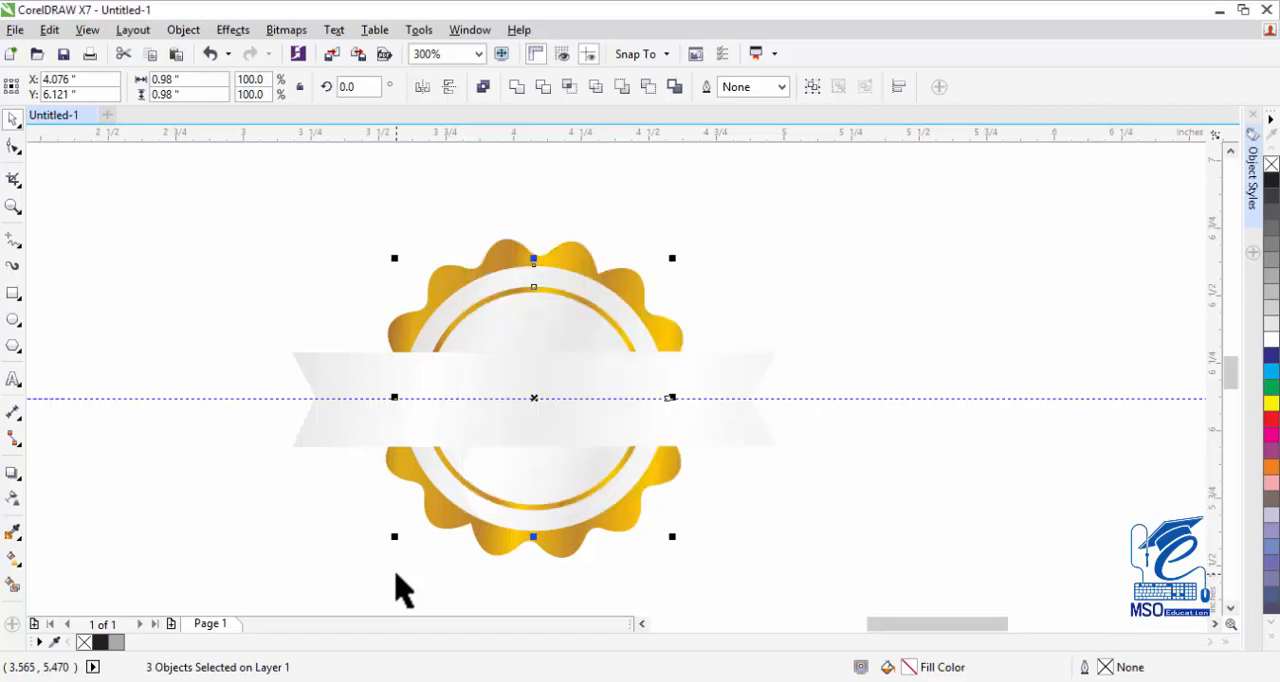
pyautogui.hotkey('shift', 'pageup')
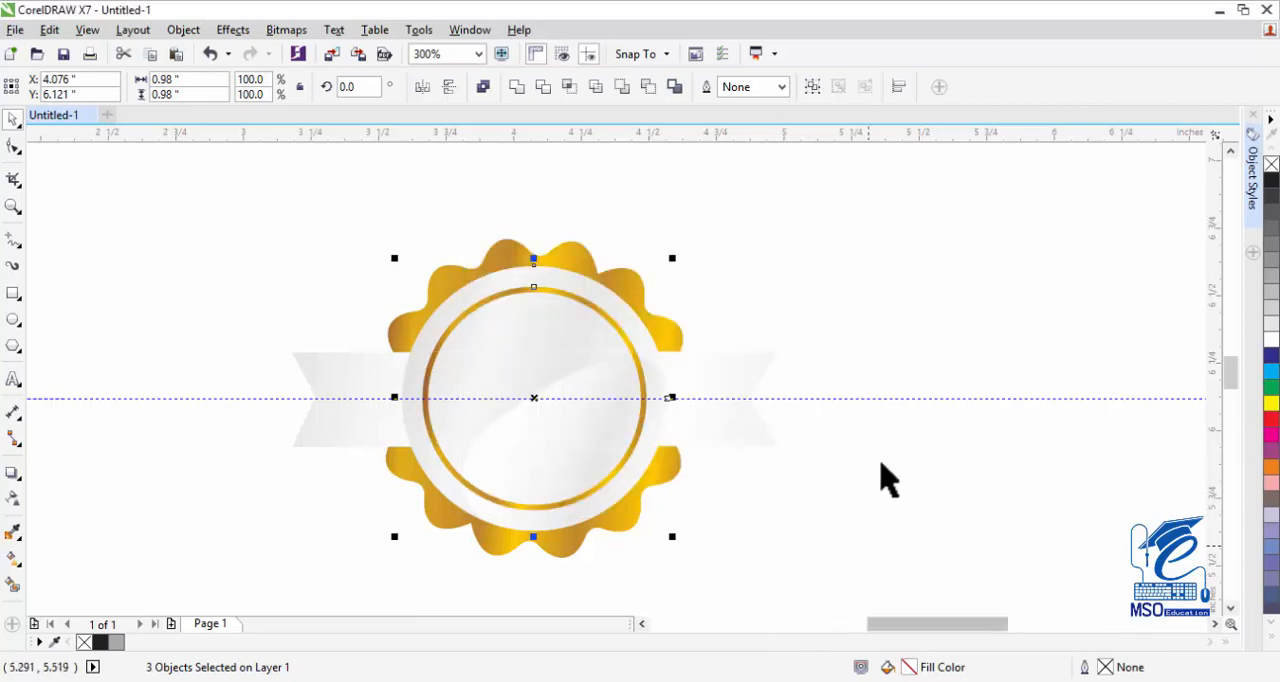
pyautogui.click(882, 406)
# Move the ribbon straight up to the top of the badge and deselect it.
pyautogui.click(323, 388)
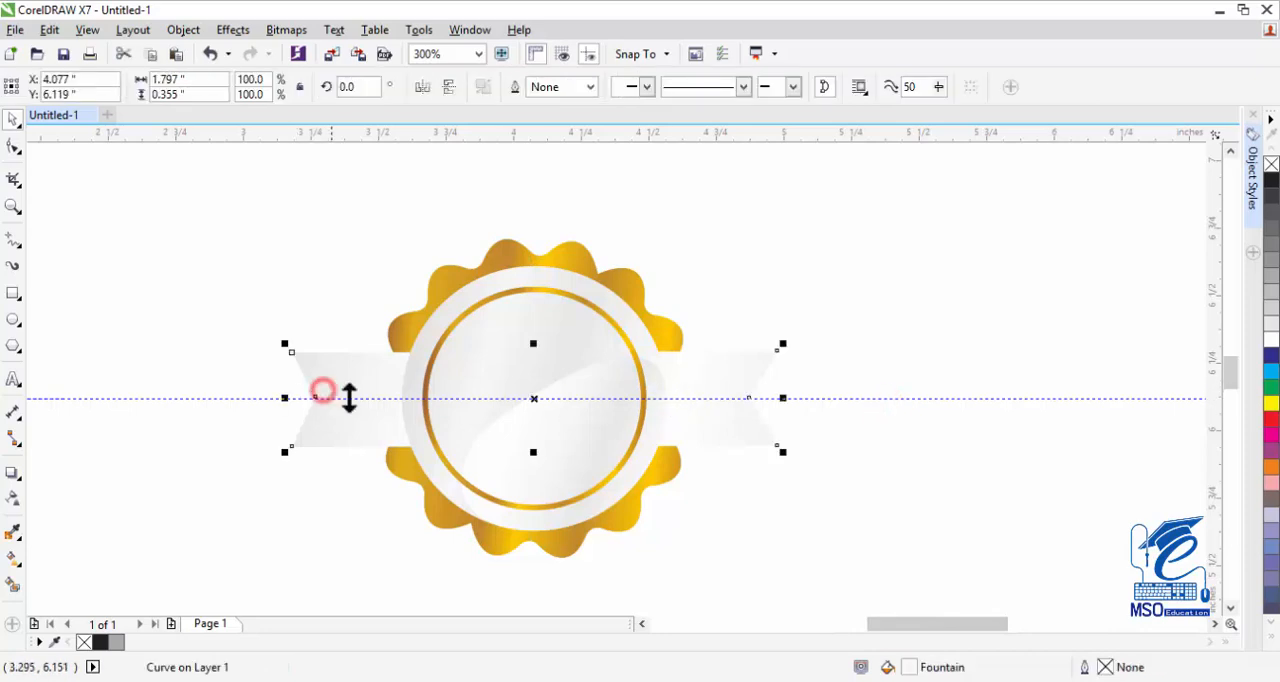
pyautogui.moveTo(731, 379); pyautogui.dragTo(751, 216)
pyautogui.click(845, 233)
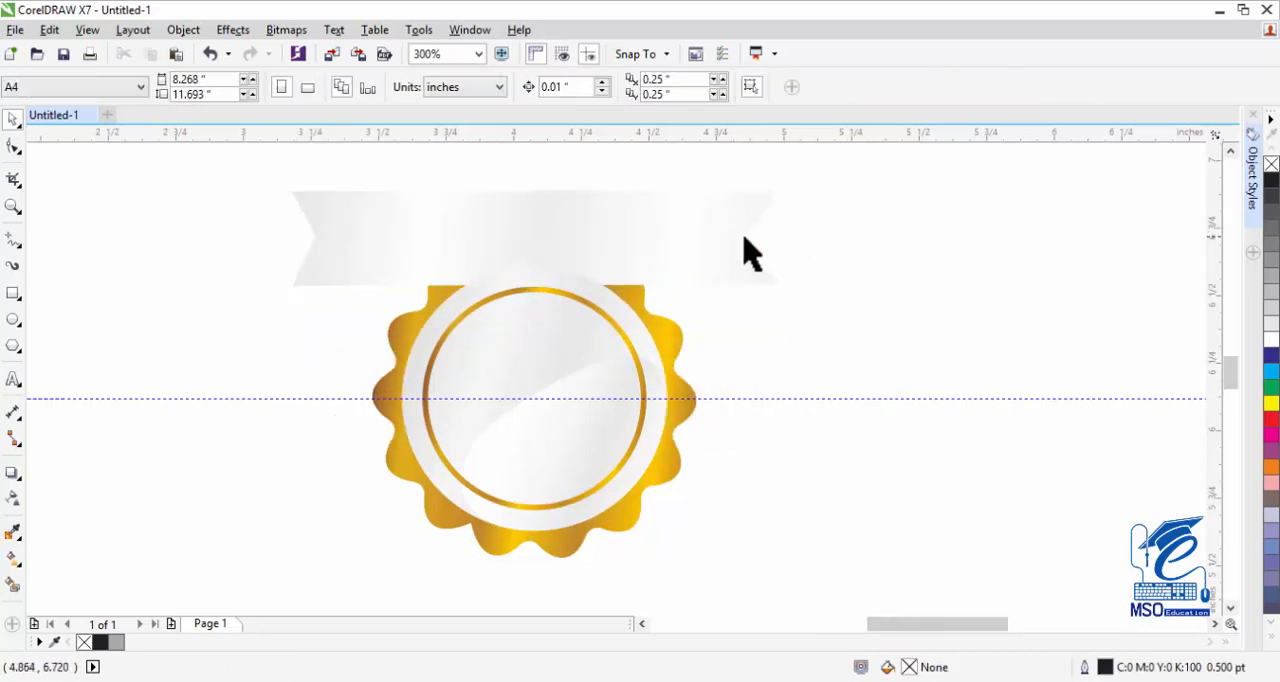
# Draw a thin rectangle about 1.79 by 0.06 inches along the ribbon's top edge and apply the golden fill style to it.
pyautogui.click(12, 296)
pyautogui.moveTo(291, 191); pyautogui.dragTo(776, 208)
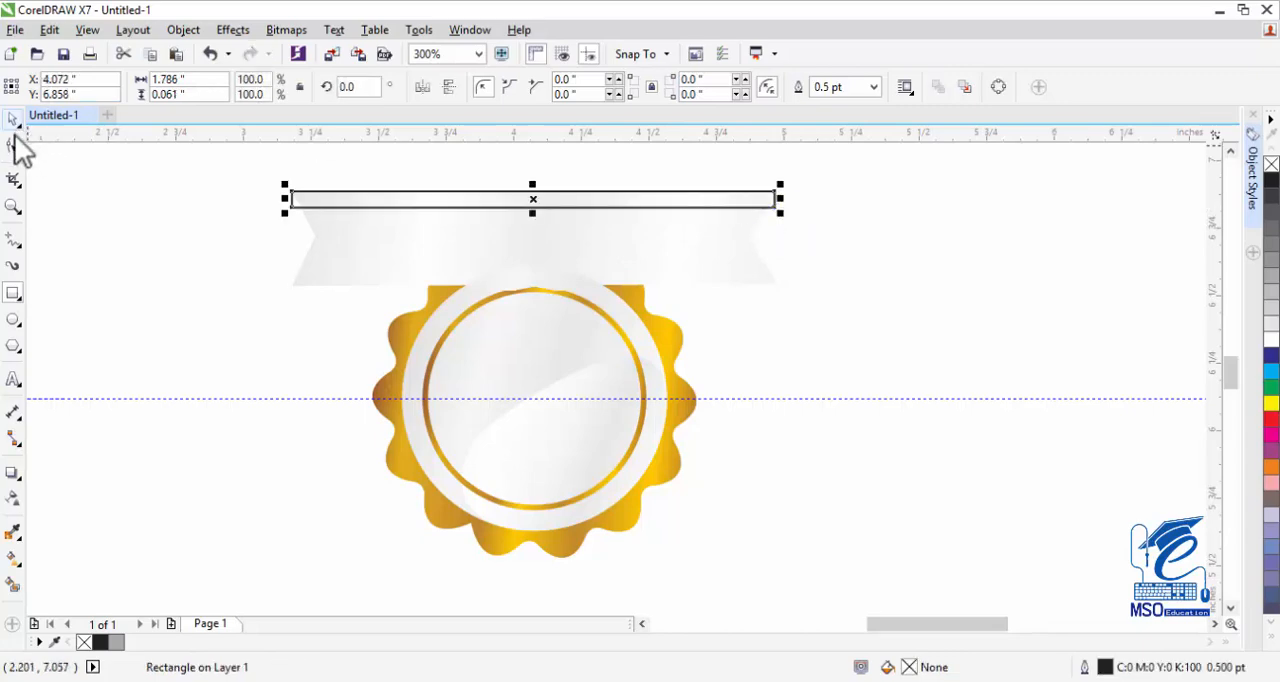
pyautogui.click(10, 205)
pyautogui.moveTo(249, 166); pyautogui.dragTo(818, 222)
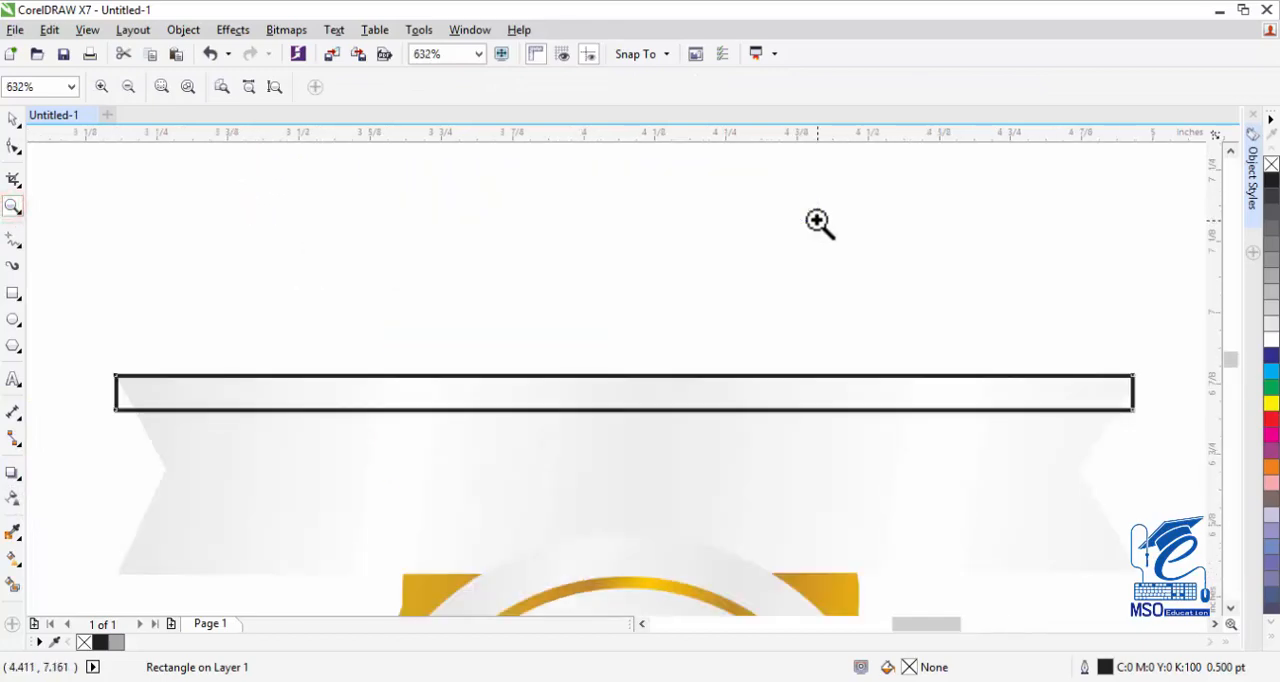
pyautogui.click(15, 118)
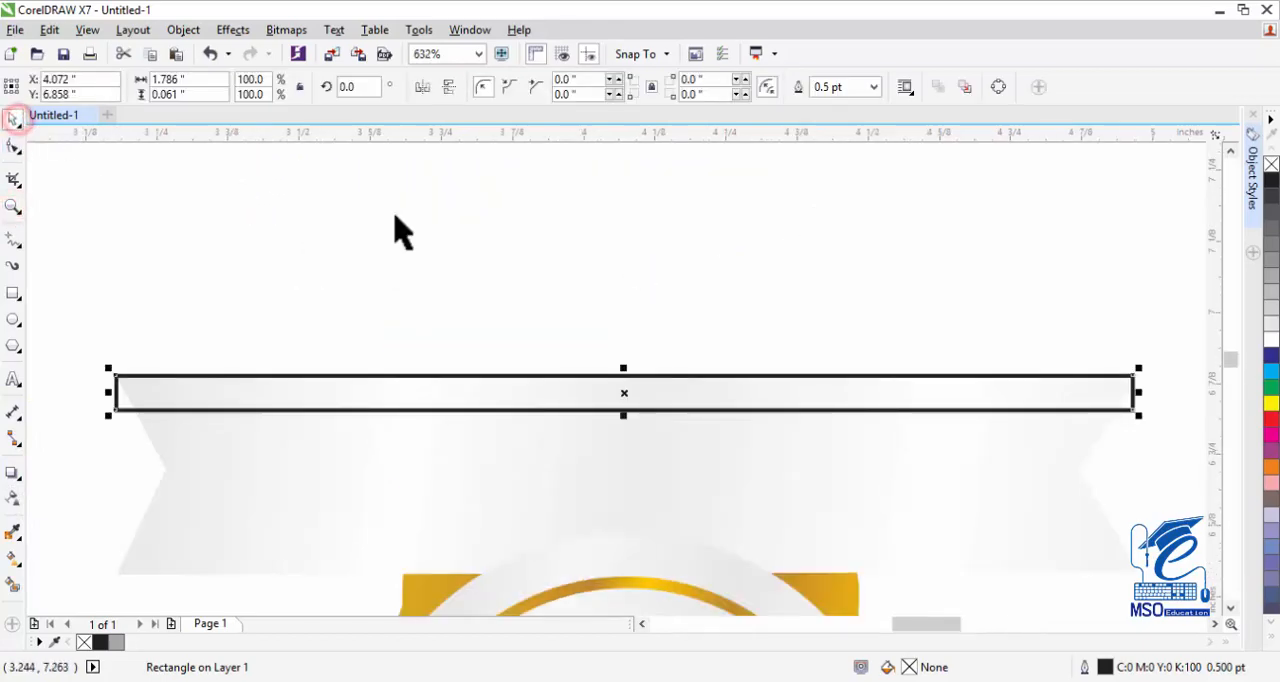
pyautogui.rightClick(1031, 395)
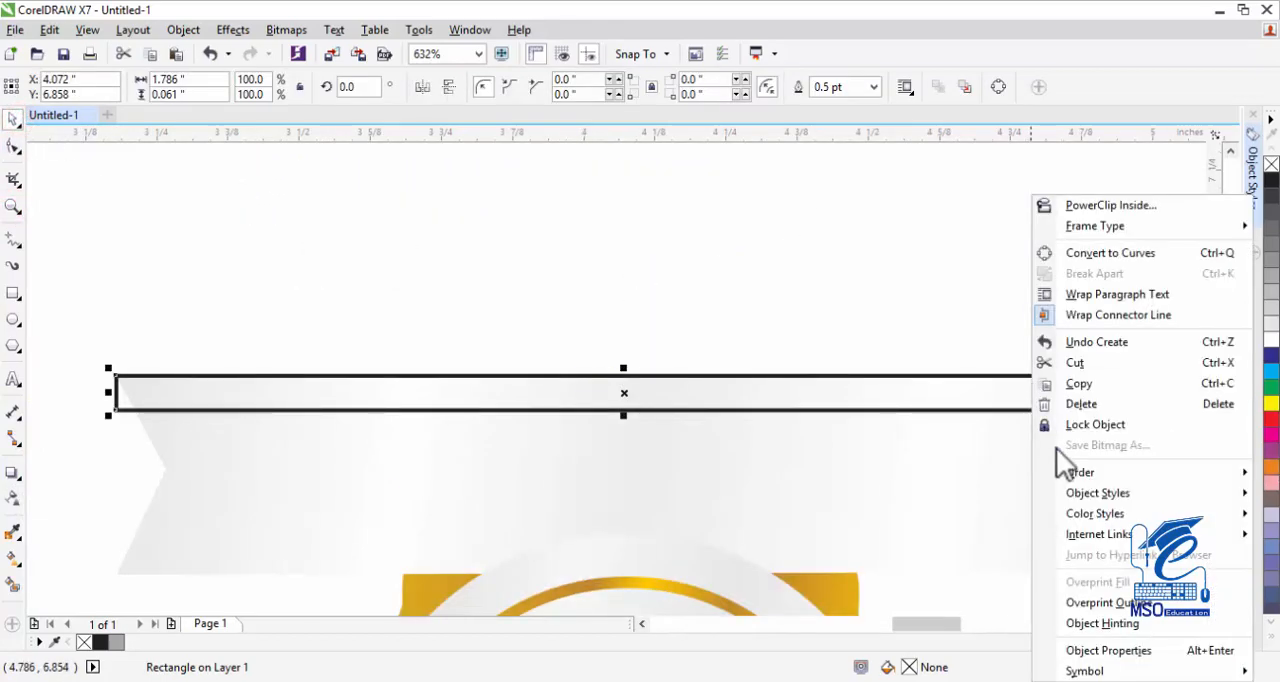
pyautogui.moveTo(1092, 496)
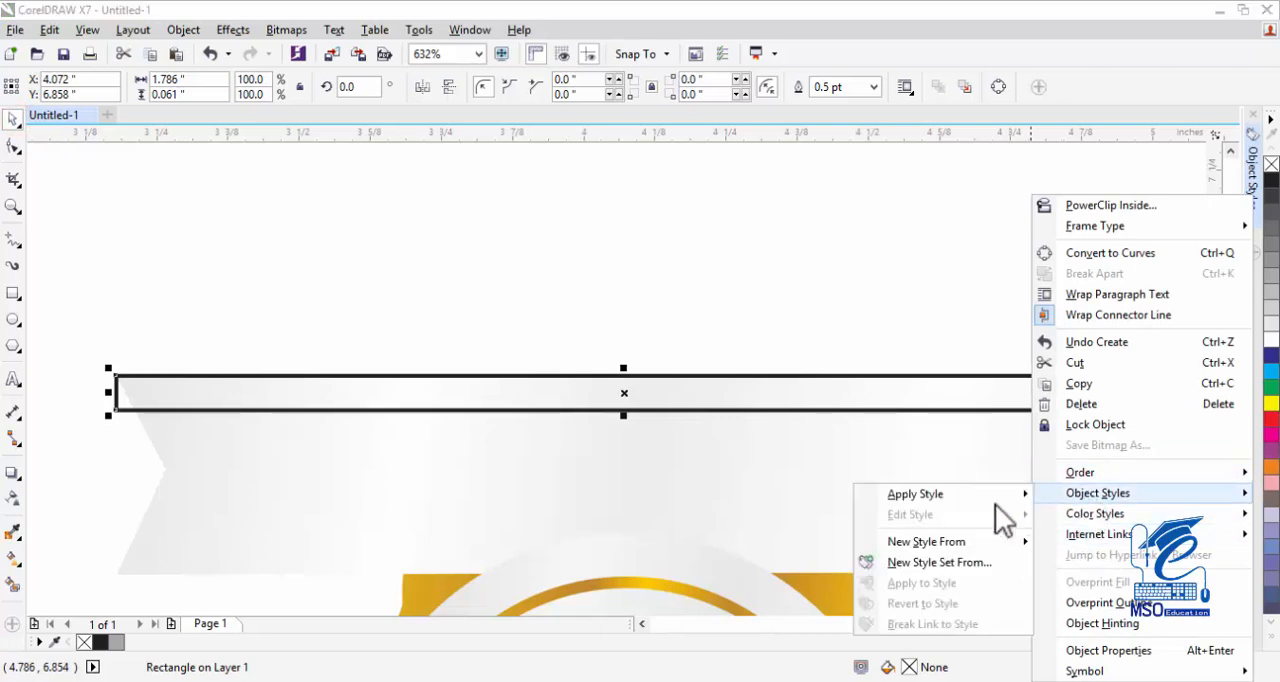
pyautogui.moveTo(988, 503)
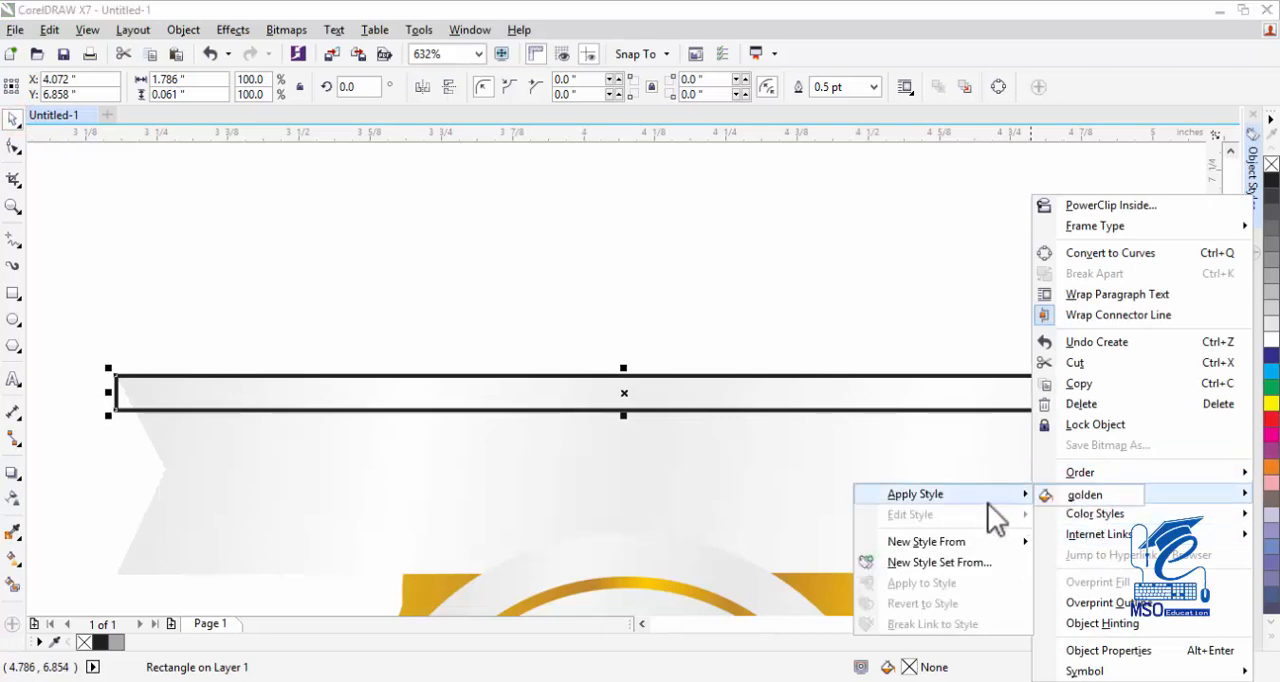
pyautogui.click(1065, 495)
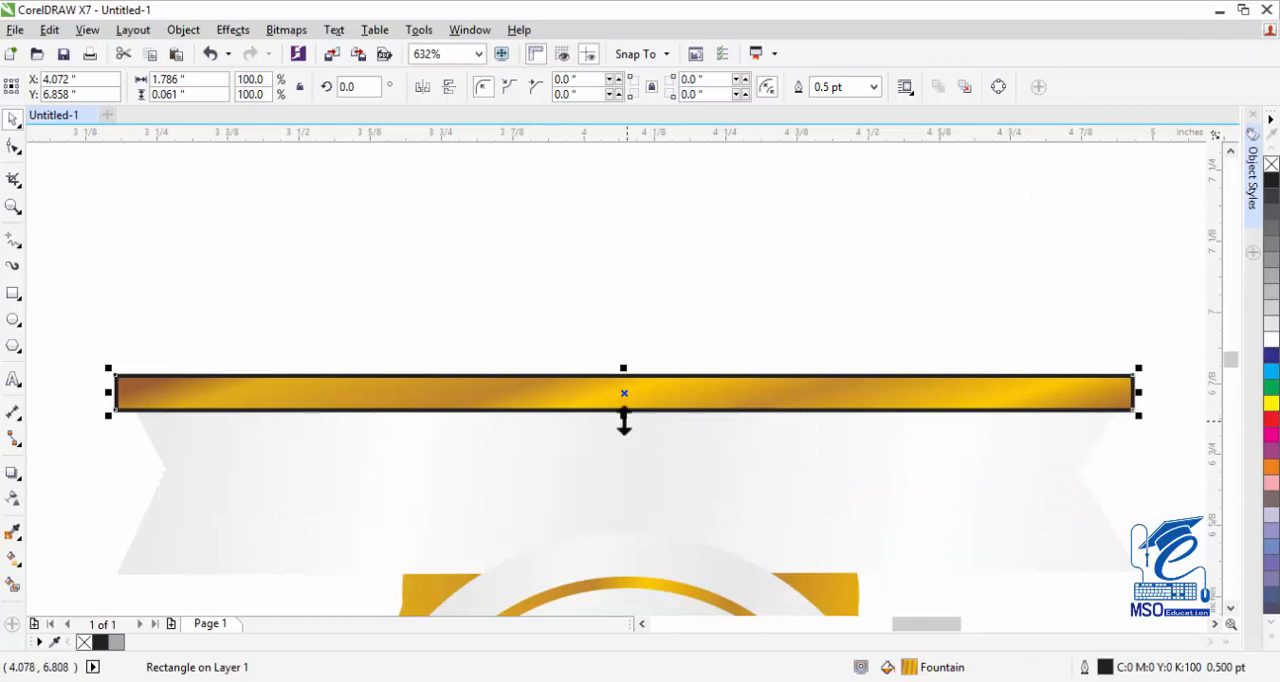
# Reduce the golden strip's height to 0.03 inches from its lower edge and remove its outline.
pyautogui.moveTo(622, 414); pyautogui.dragTo(622, 396)
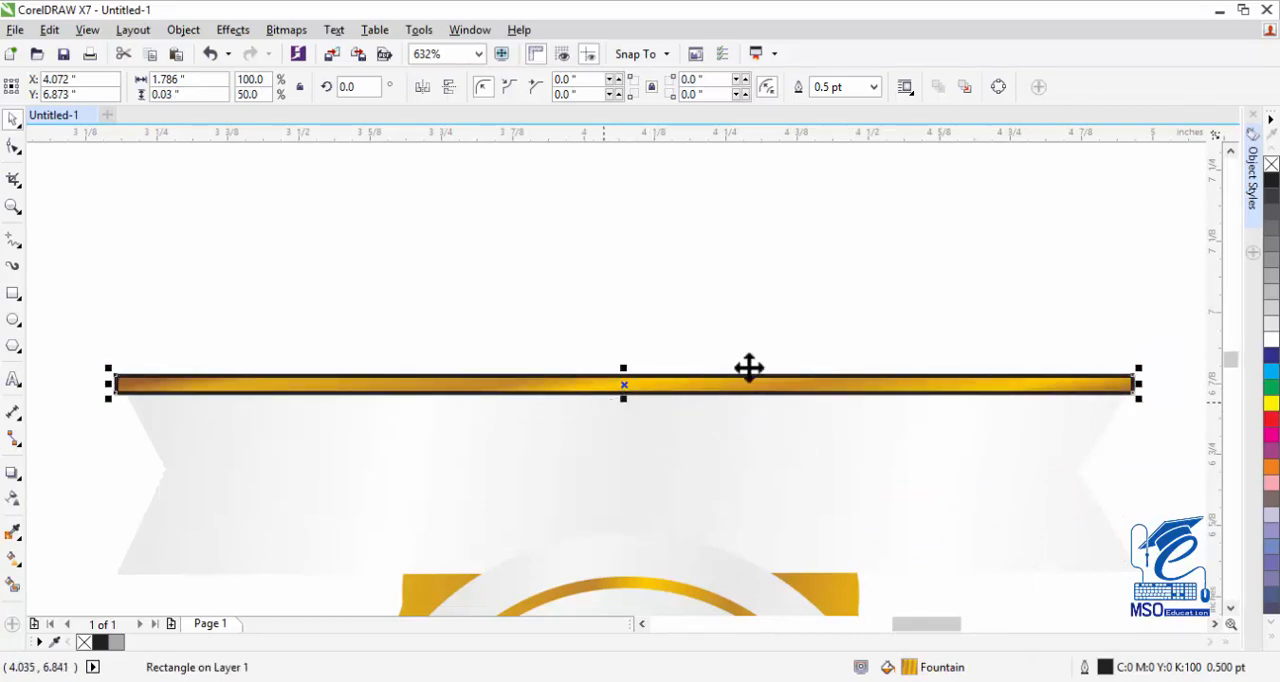
pyautogui.rightClick(1271, 164)
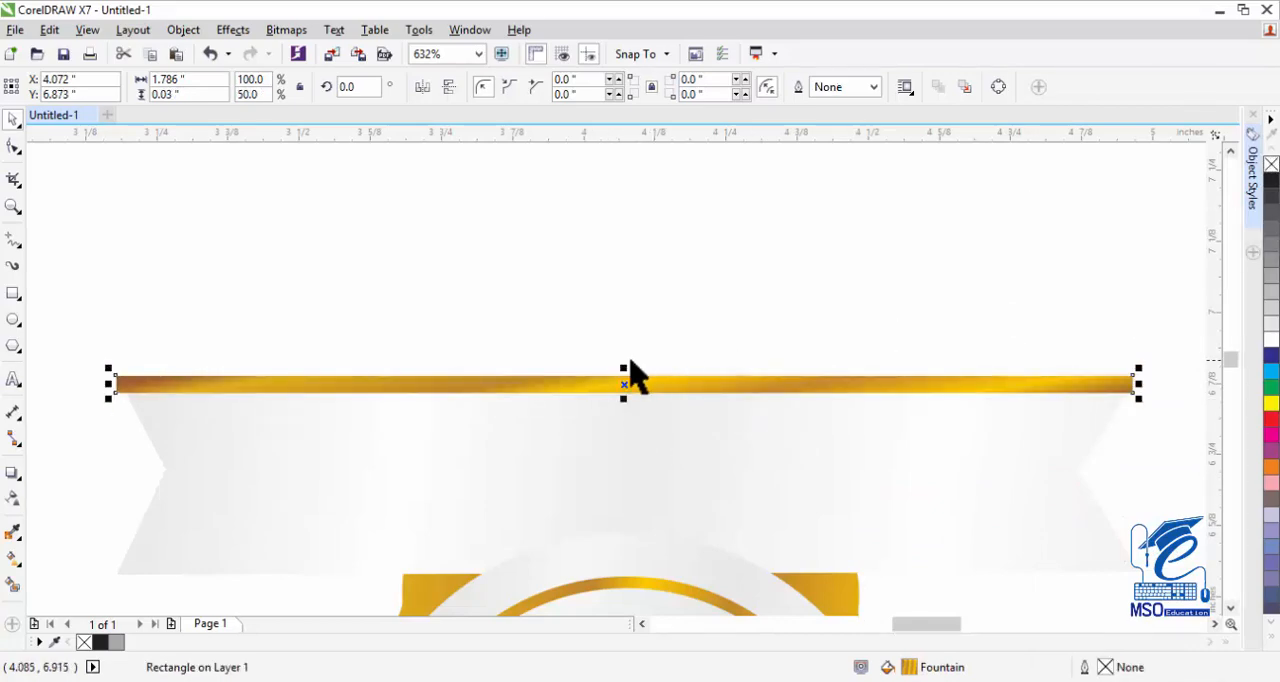
pyautogui.click(700, 283)
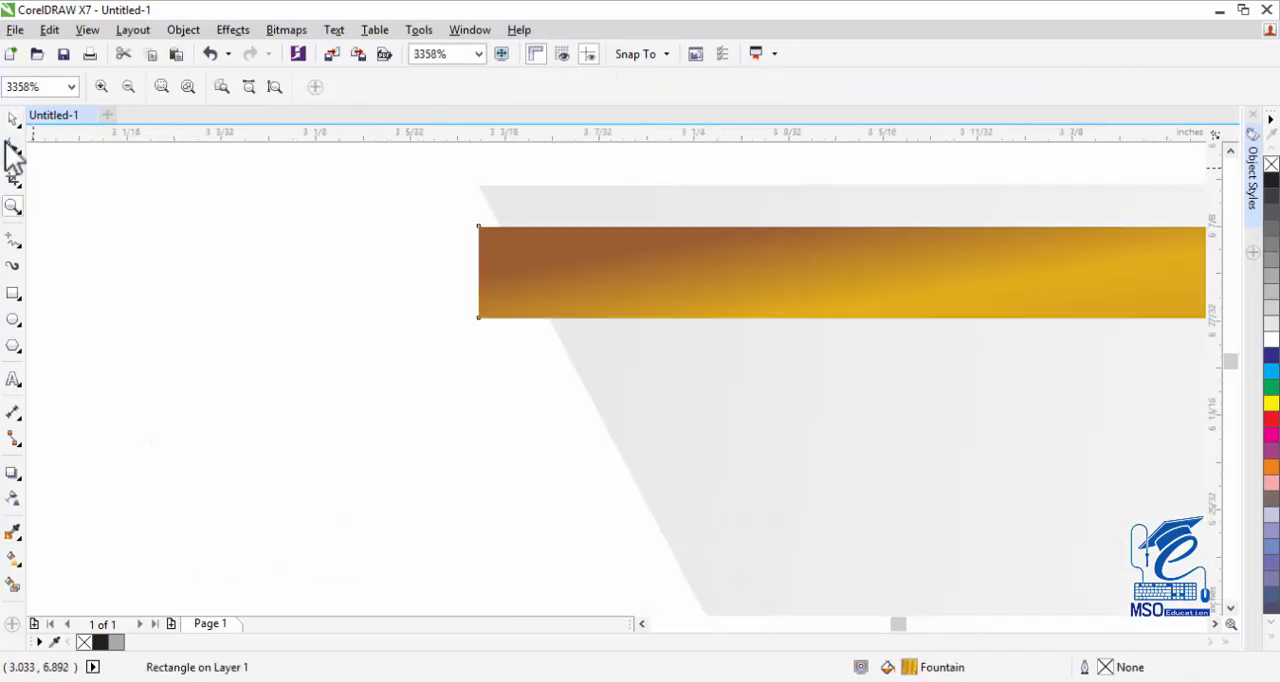
# Convert the golden strip to curves and slant its left end to follow the ribbon's slanted edge.
pyautogui.click(8, 143)
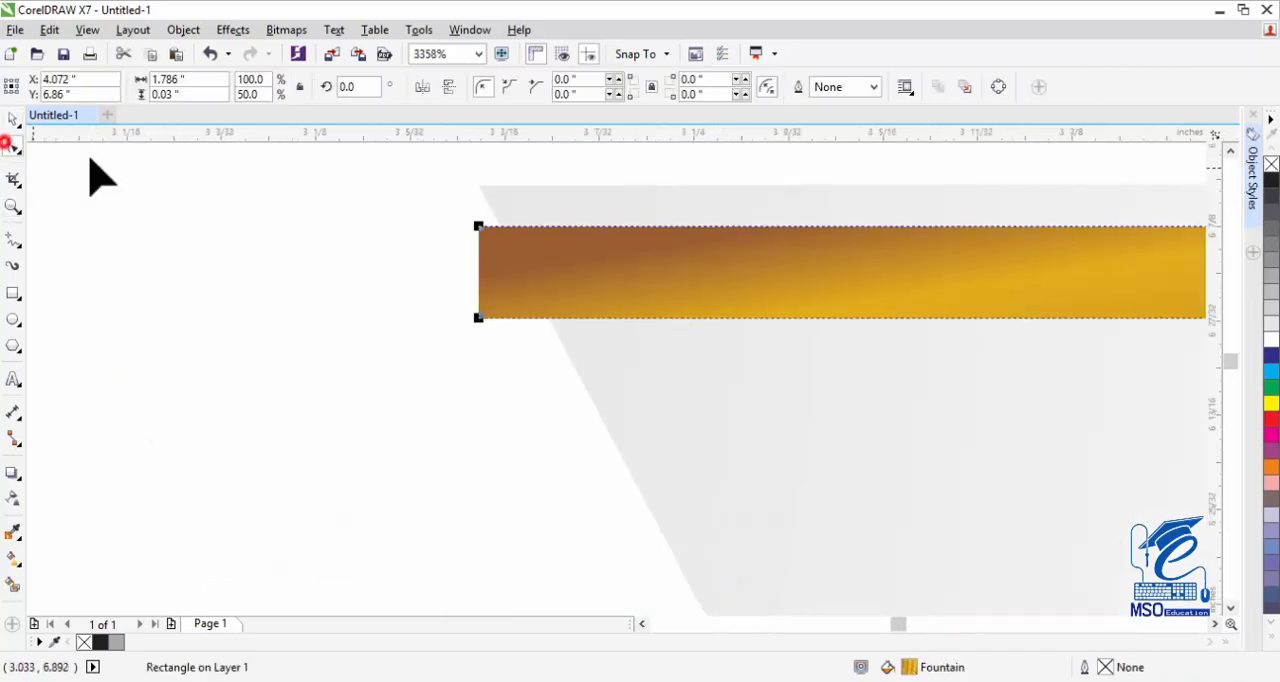
pyautogui.moveTo(478, 226); pyautogui.dragTo(522, 252)
pyautogui.hotkey('ctrl', 'z')
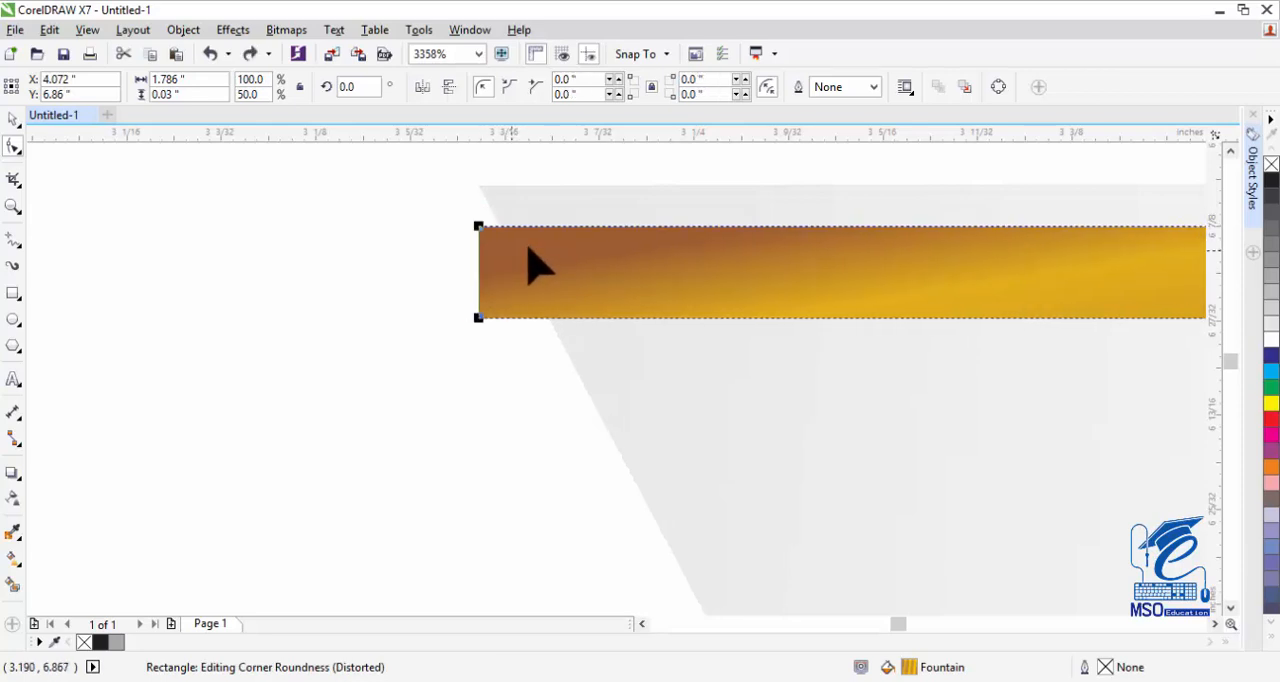
pyautogui.click(999, 88)
pyautogui.moveTo(479, 316); pyautogui.dragTo(541, 307)
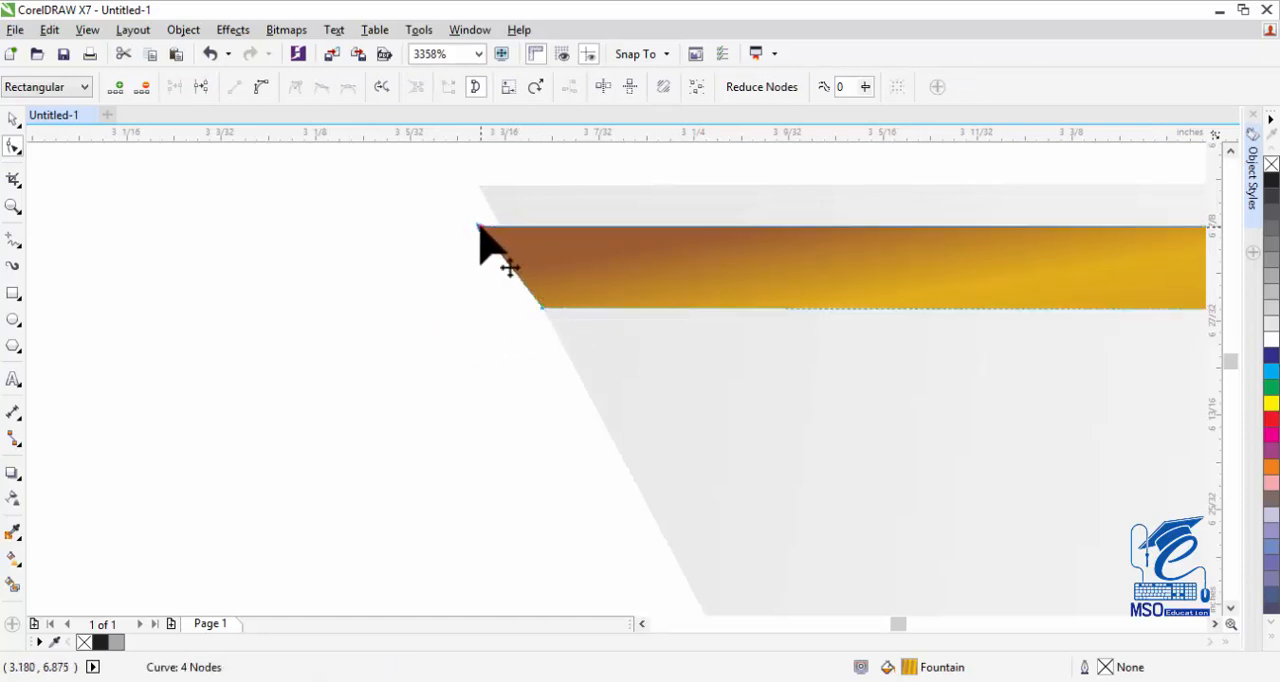
pyautogui.moveTo(479, 228); pyautogui.dragTo(500, 228)
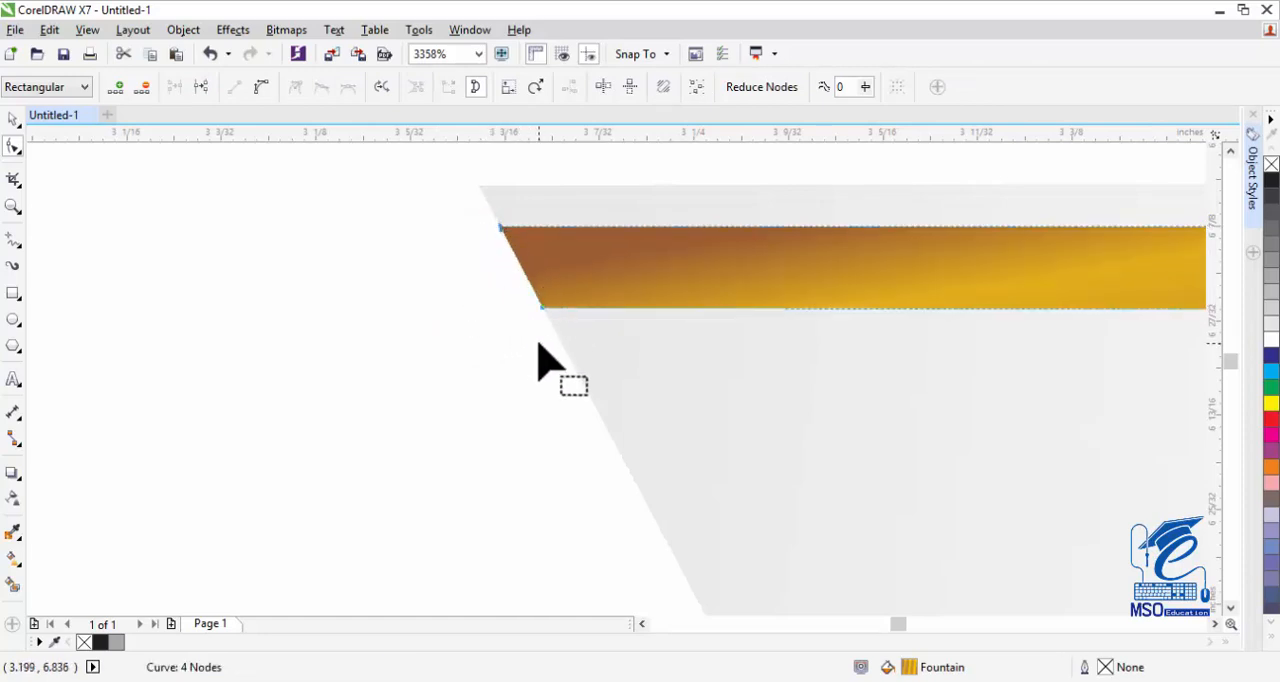
# Slant the golden strip's right end by moving its lower corner inward onto the ribbon's edge.
pyautogui.click(1197, 624)
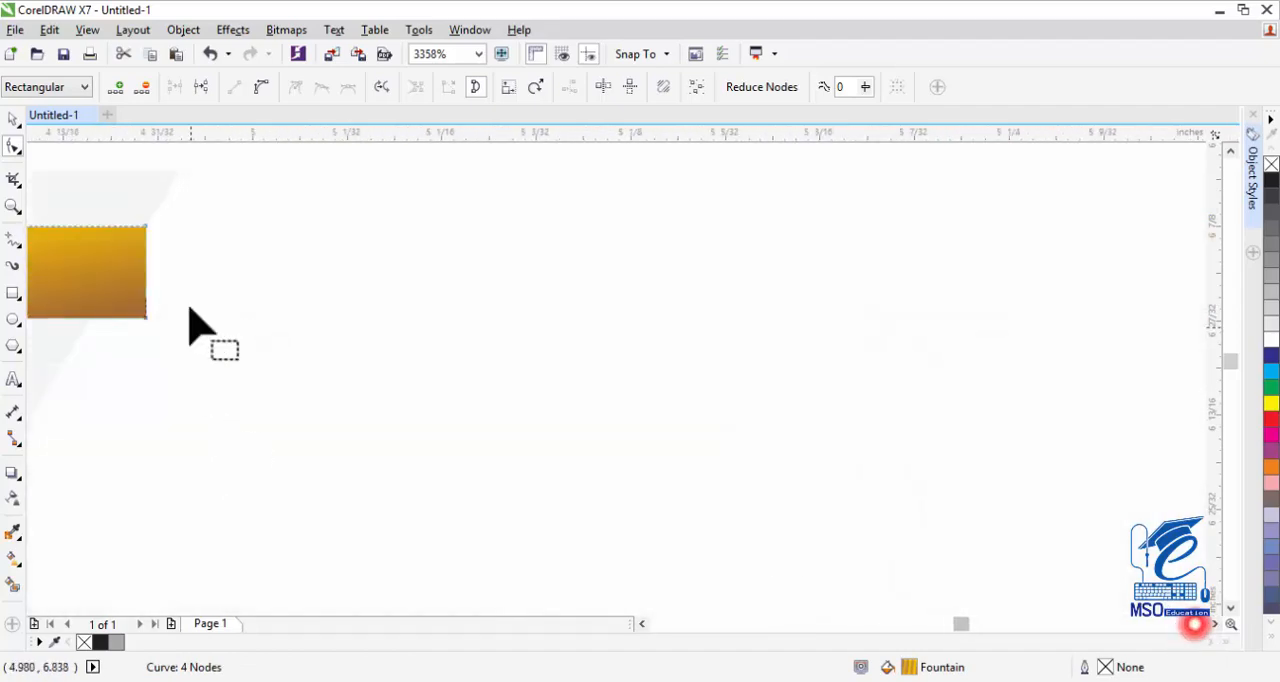
pyautogui.moveTo(143, 315); pyautogui.dragTo(89, 320)
pyautogui.click(12, 123)
# Reduce the golden strip's height to 0.015 inches from its upper edge.
pyautogui.scroll(-1, 332, 396)
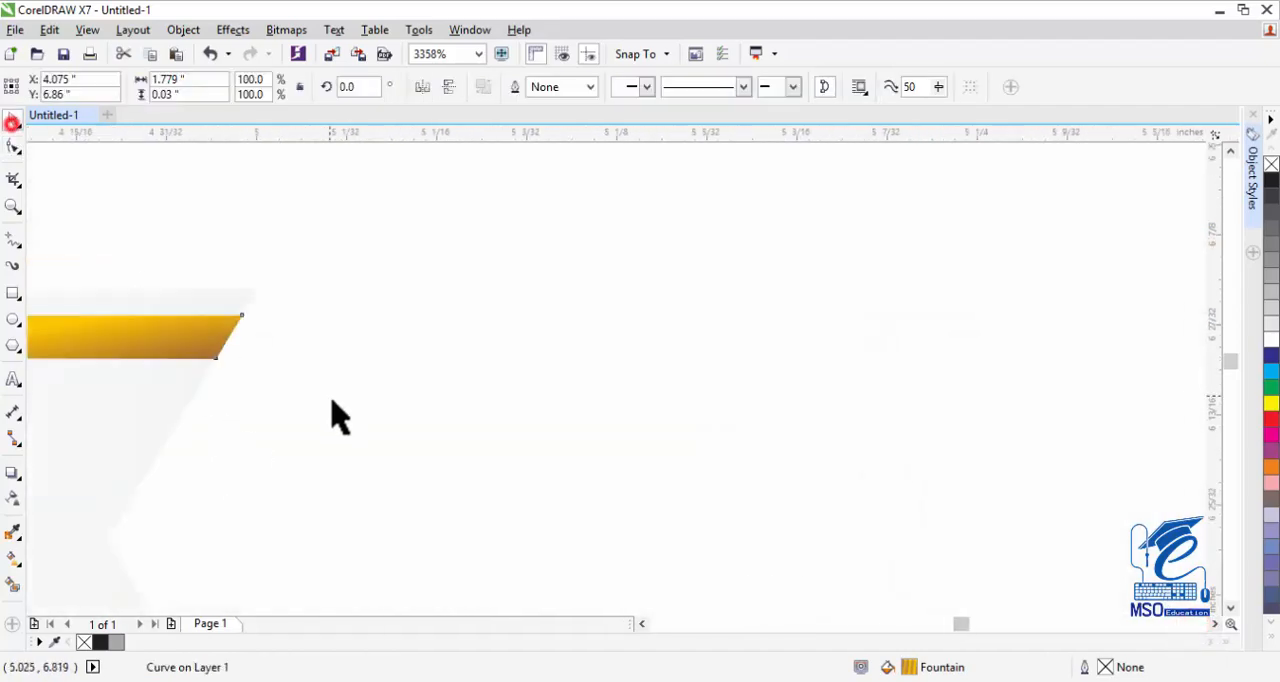
pyautogui.scroll(1, 331, 393)
pyautogui.click(14, 209)
pyautogui.press('F3')
pyautogui.click(642, 624)
pyautogui.press('F3')
pyautogui.press('F3')
pyautogui.press('F3')
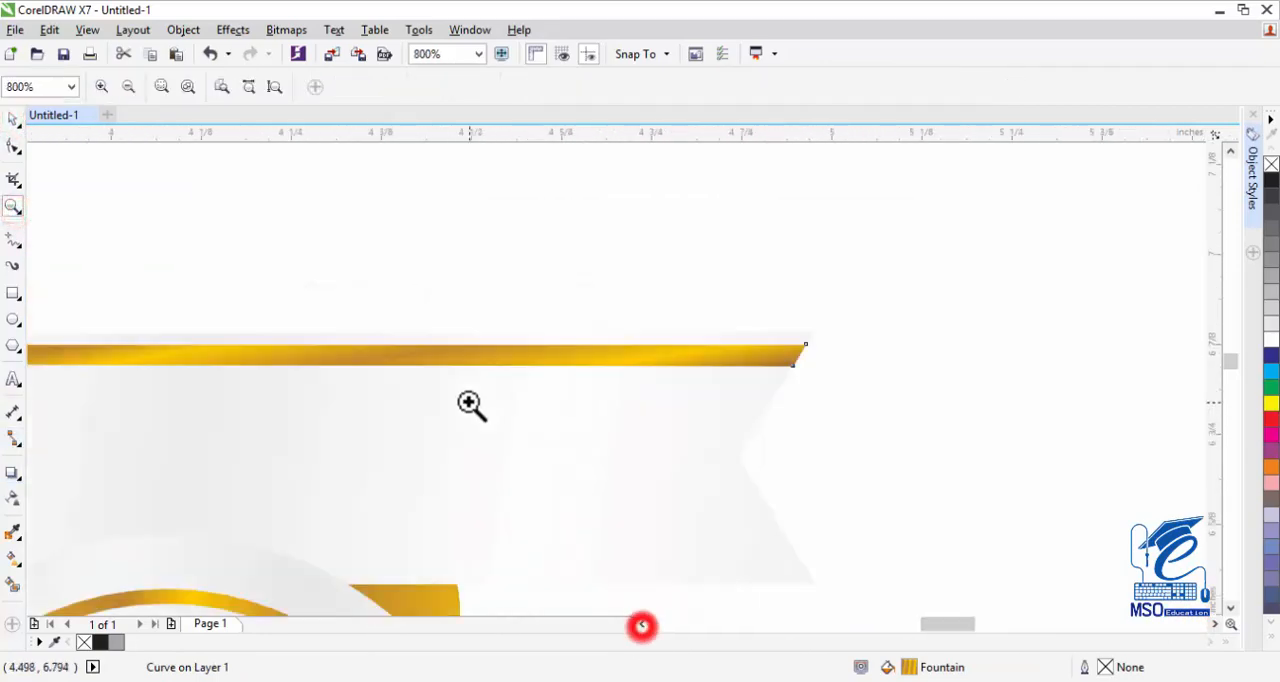
pyautogui.click(518, 397)
pyautogui.click(548, 344)
pyautogui.click(666, 371)
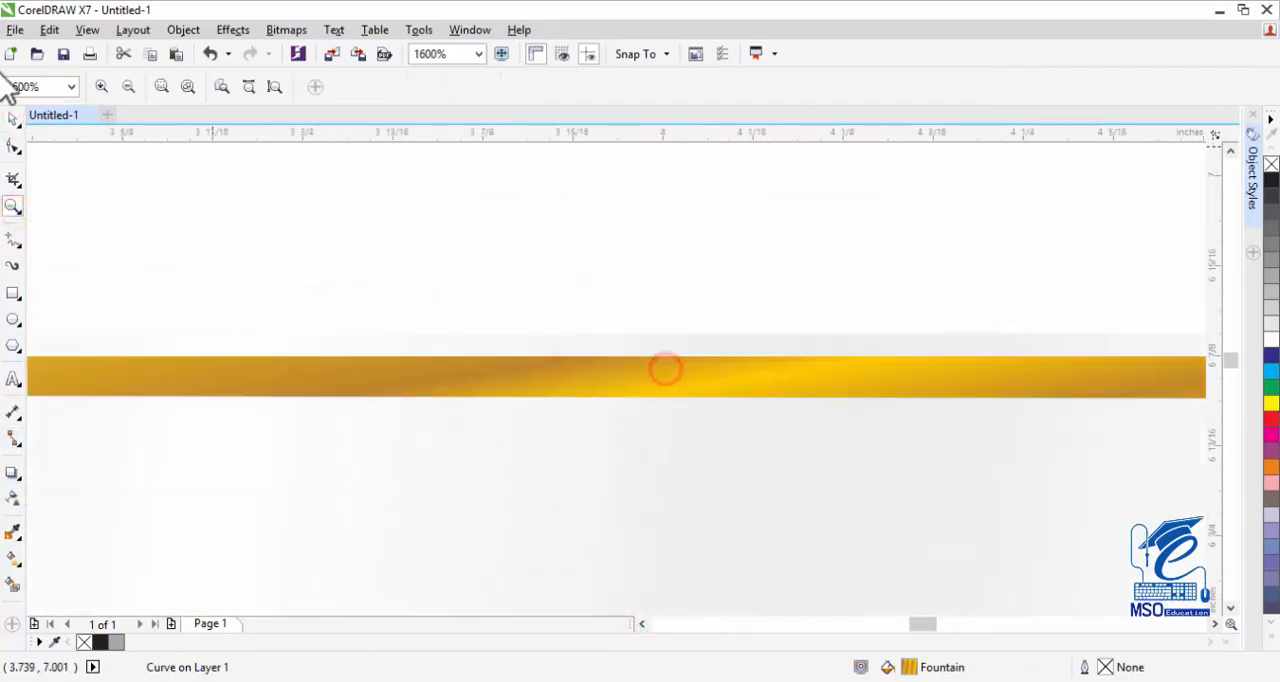
pyautogui.click(12, 119)
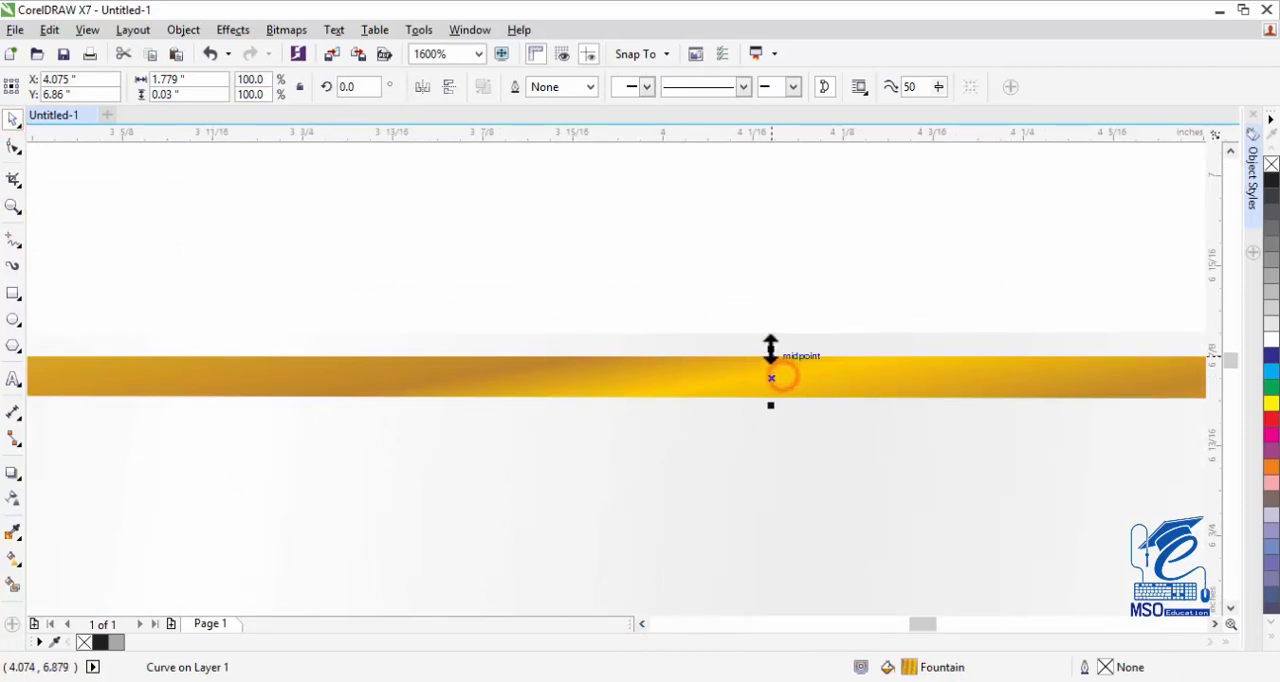
pyautogui.moveTo(771, 349); pyautogui.dragTo(771, 378)
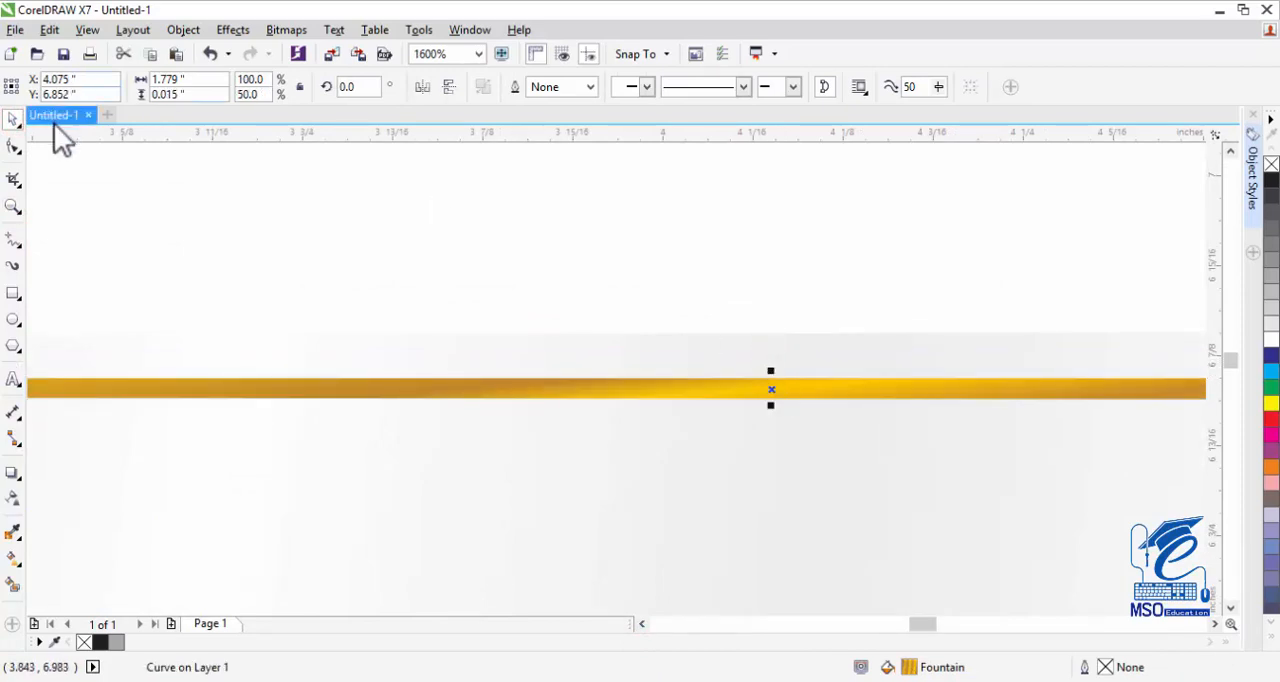
# Duplicate the golden strip, move the copy down to the ribbon's lower edge and flip it vertically.
pyautogui.click(13, 205)
pyautogui.rightClick(634, 403)
pyautogui.rightClick(680, 403)
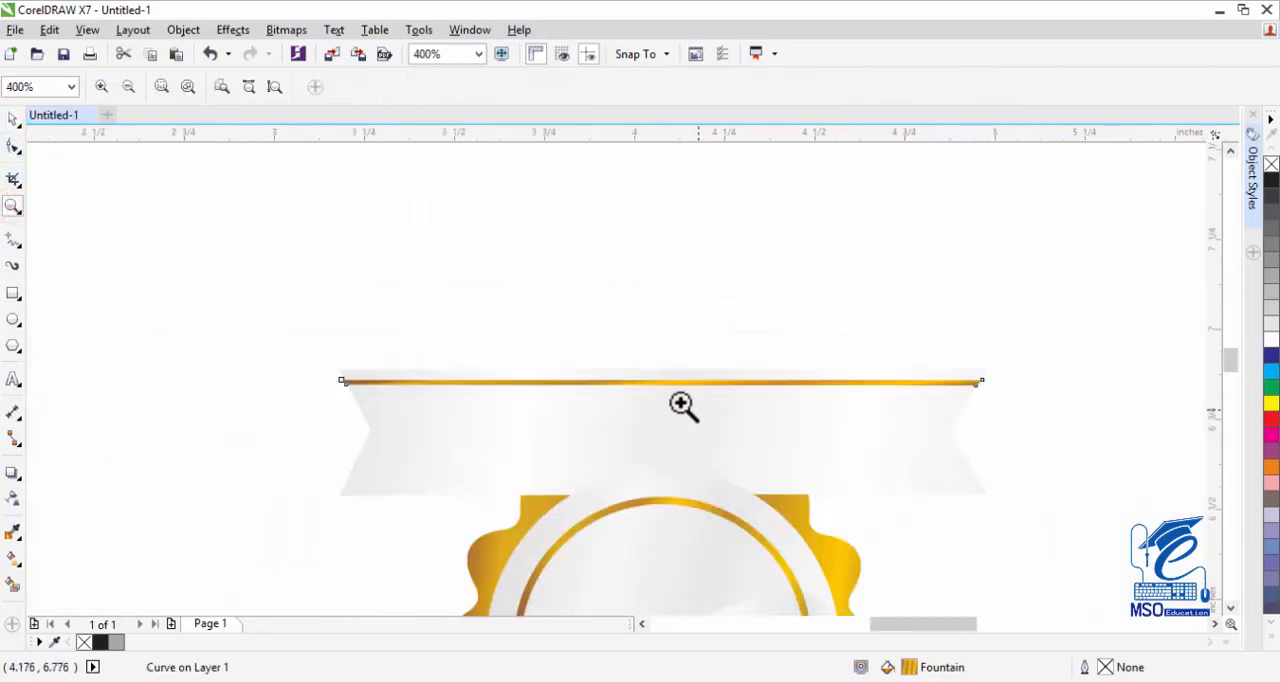
pyautogui.click(12, 119)
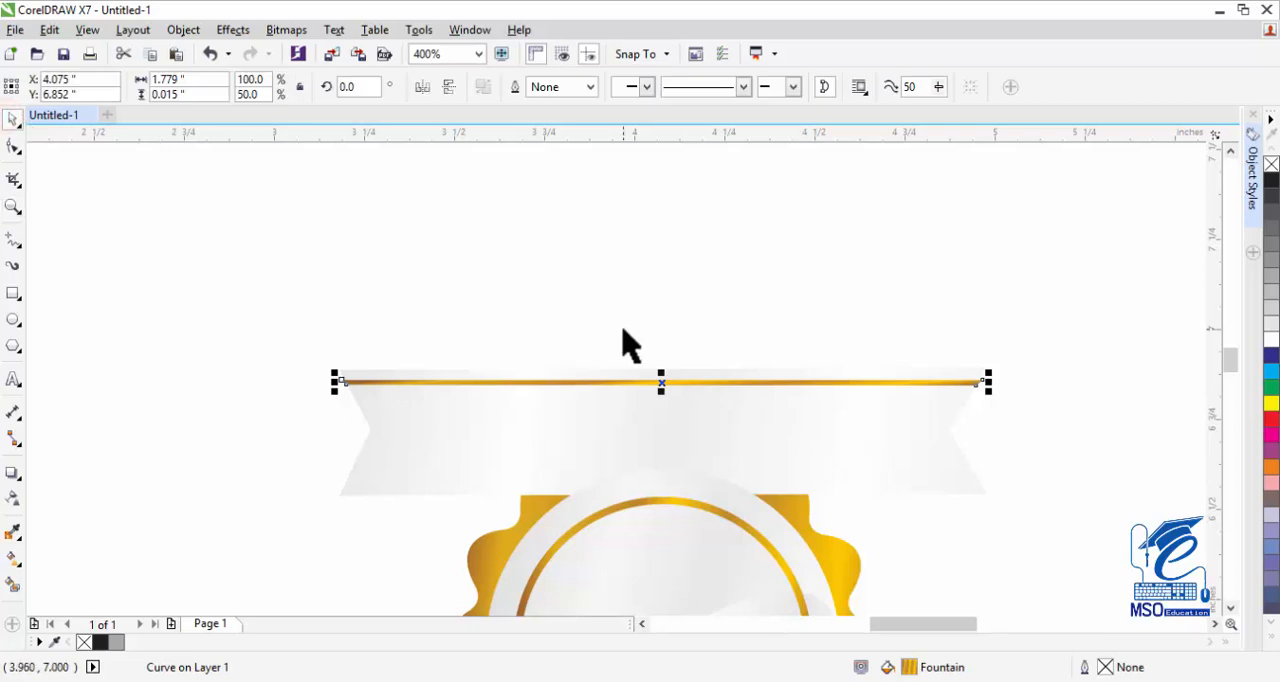
pyautogui.press('KP_Add')
pyautogui.press('Down')
pyautogui.press('Down')
pyautogui.press('Down')
pyautogui.press('Down')
pyautogui.press('Down')
pyautogui.press('Down')
pyautogui.press('Down')
pyautogui.press('Down')
pyautogui.press('Down')
pyautogui.press('Down')
pyautogui.press('Down')
pyautogui.press('Down')
pyautogui.press('Down')
pyautogui.press('Down')
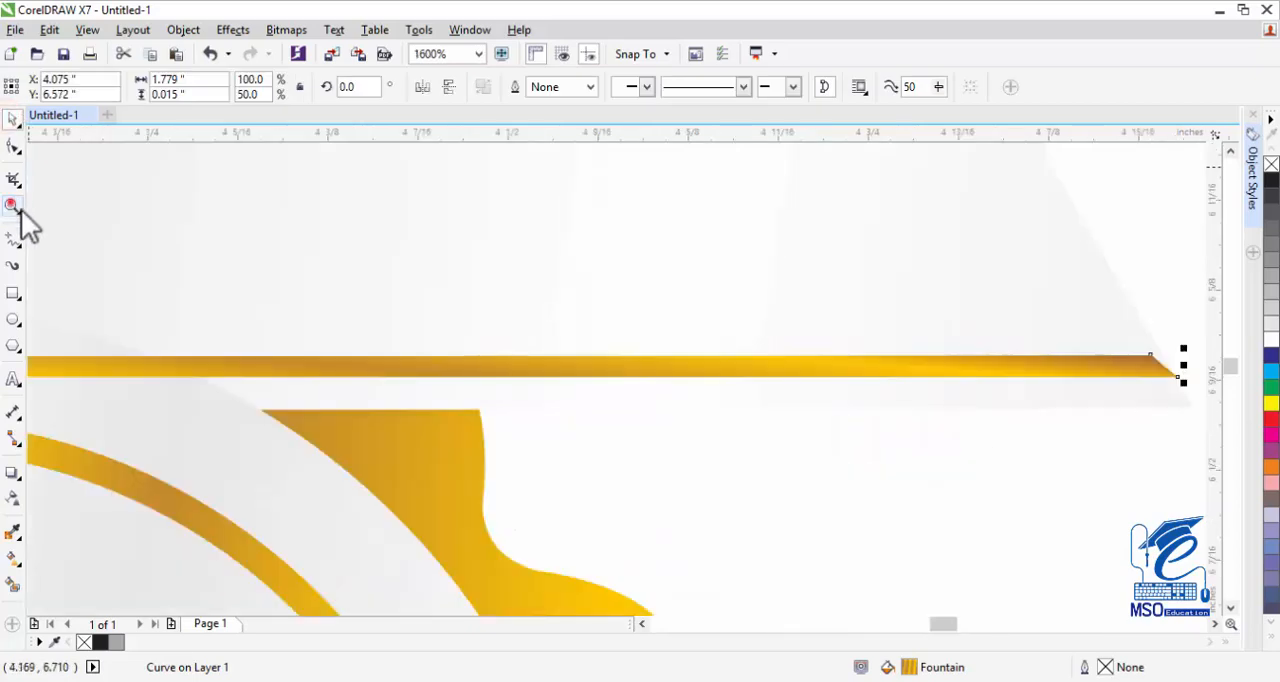
# Adjust the corners at both ends of the lower golden strip to match the ribbon's slanted edges.
pyautogui.click(13, 205)
pyautogui.click(1170, 366)
pyautogui.press('space')
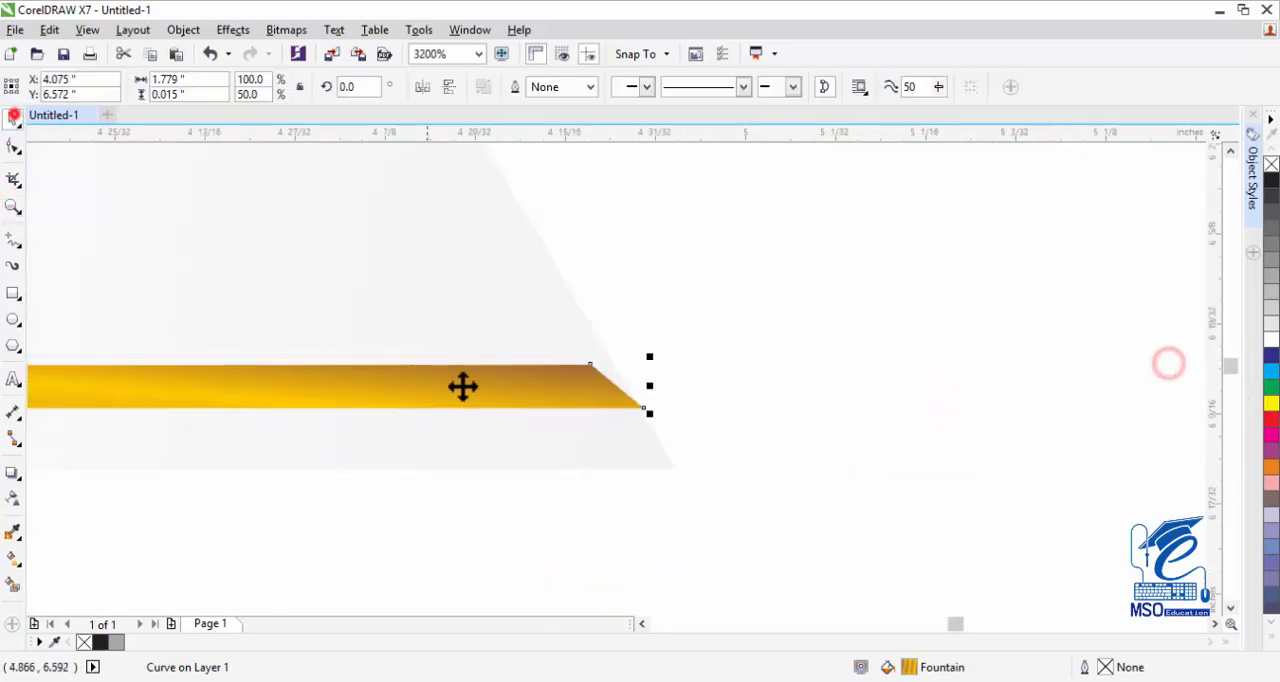
pyautogui.click(13, 147)
pyautogui.click(12, 120)
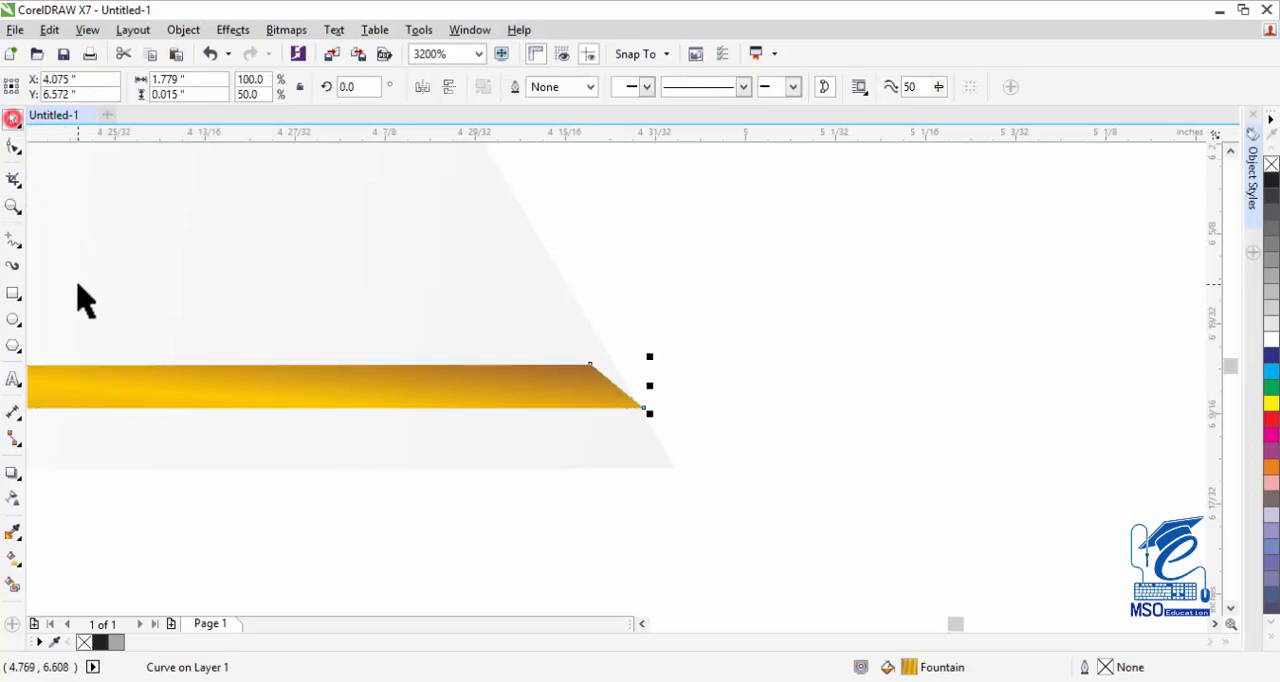
pyautogui.click(14, 149)
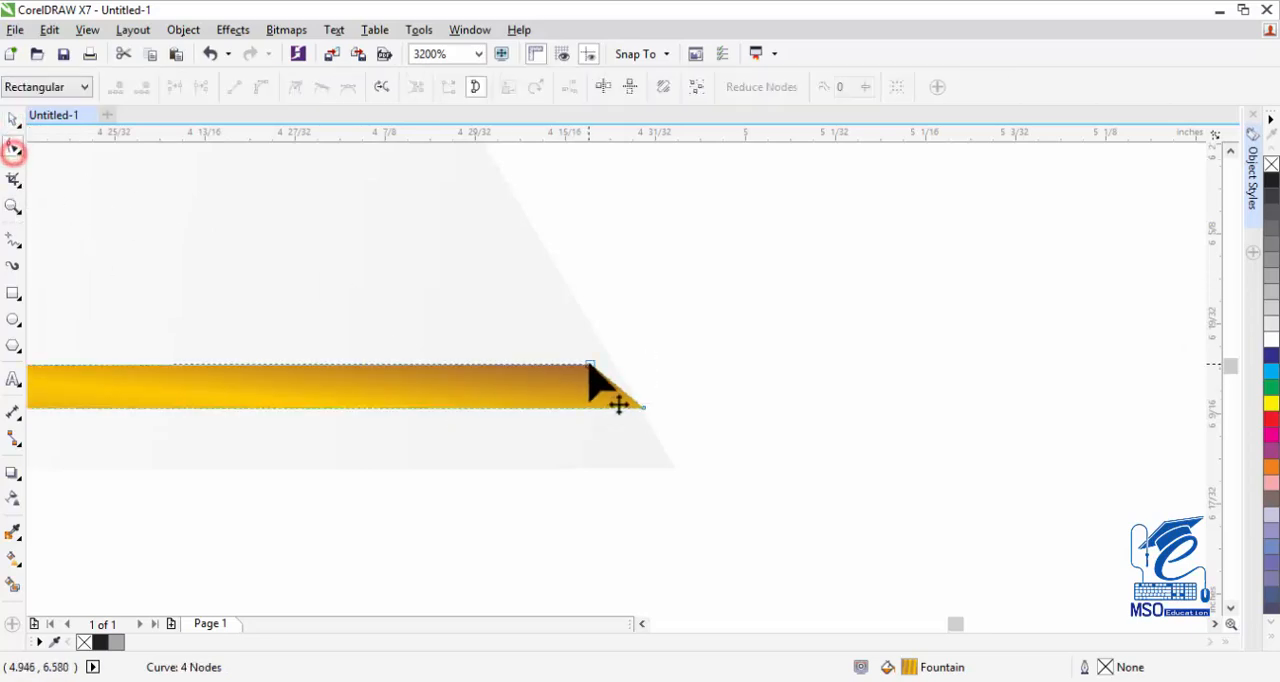
pyautogui.moveTo(590, 365); pyautogui.dragTo(614, 363)
pyautogui.click(645, 408)
pyautogui.click(702, 625)
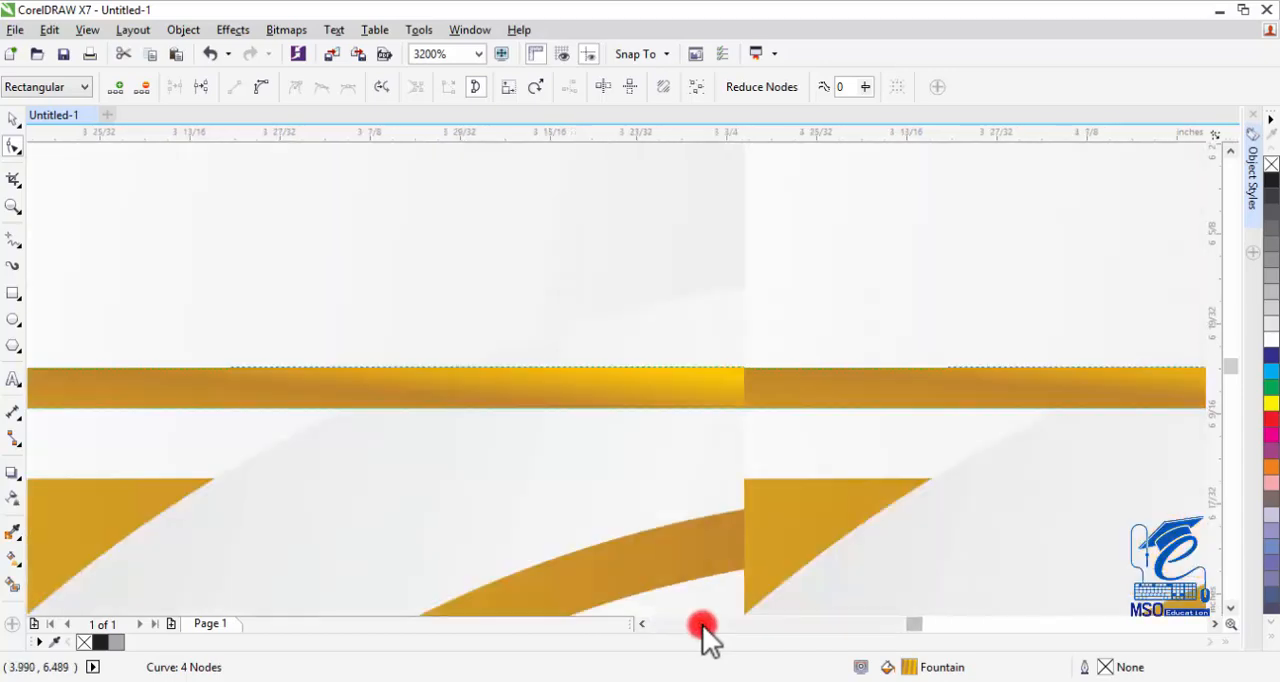
pyautogui.click(927, 608)
pyautogui.click(931, 618)
pyautogui.moveTo(577, 372); pyautogui.dragTo(549, 407)
# Select the ribbon with both golden strips and group them.
pyautogui.click(13, 206)
pyautogui.rightClick(971, 354)
pyautogui.rightClick(971, 354)
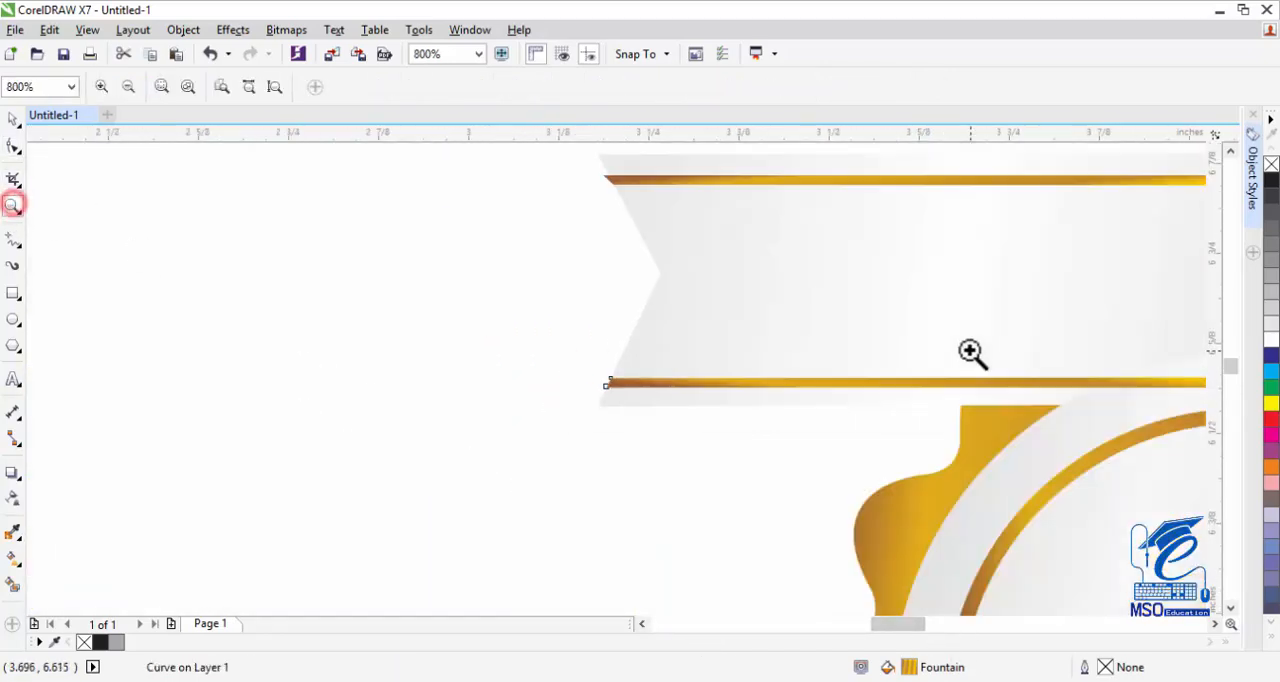
pyautogui.rightClick(971, 354)
pyautogui.click(11, 118)
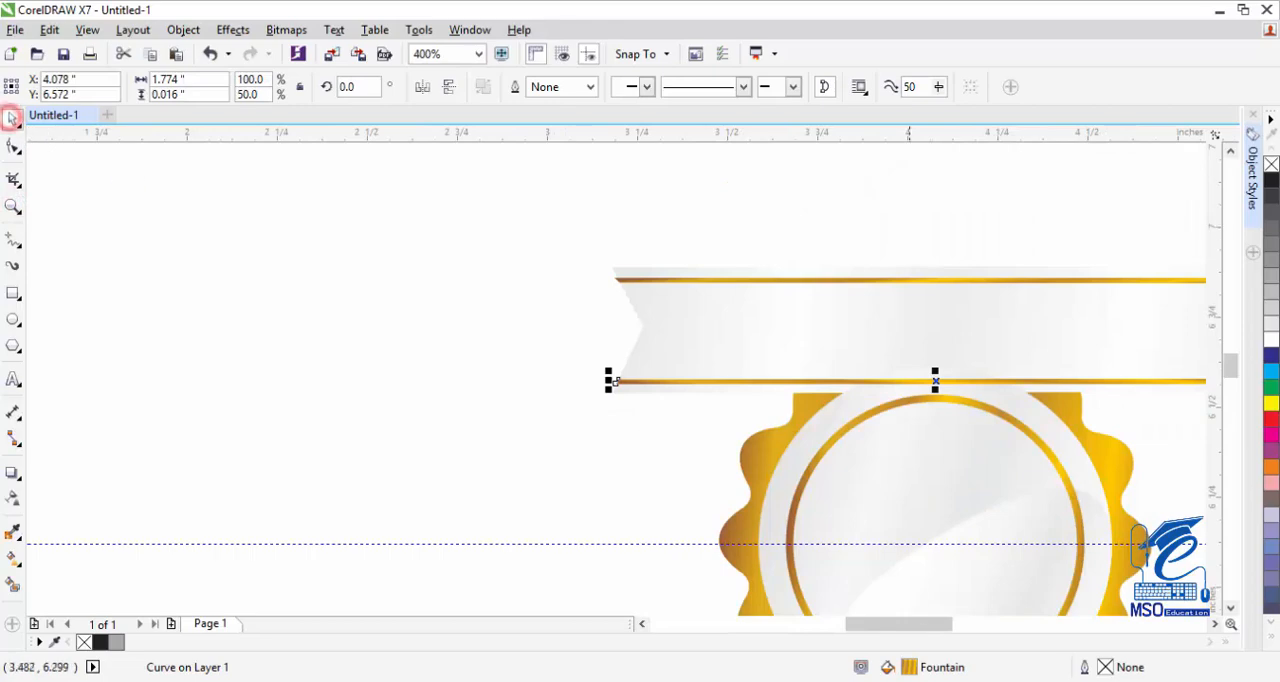
pyautogui.click(1215, 623)
pyautogui.click(948, 260)
pyautogui.moveTo(1000, 211); pyautogui.dragTo(143, 425)
pyautogui.hotkey('ctrl', 'g')
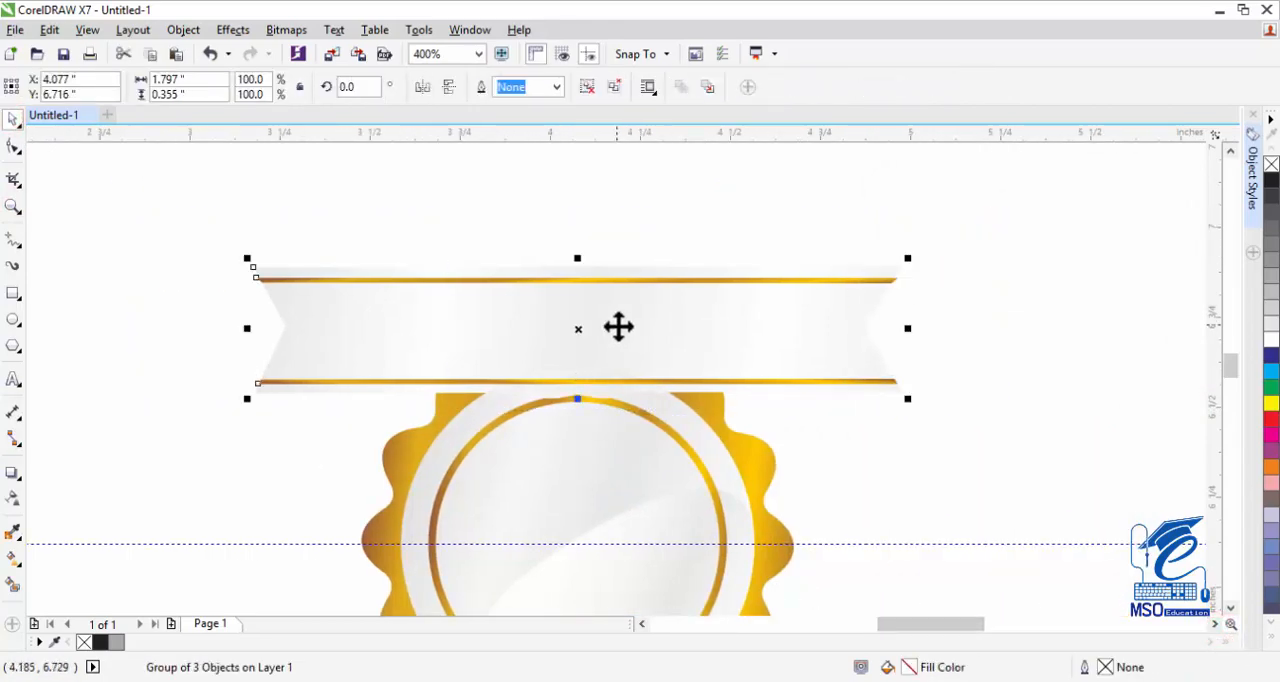
# Move the ribbon group down across the middle of the badge, centred vertically on the horizontal guideline.
pyautogui.moveTo(618, 327); pyautogui.dragTo(601, 504)
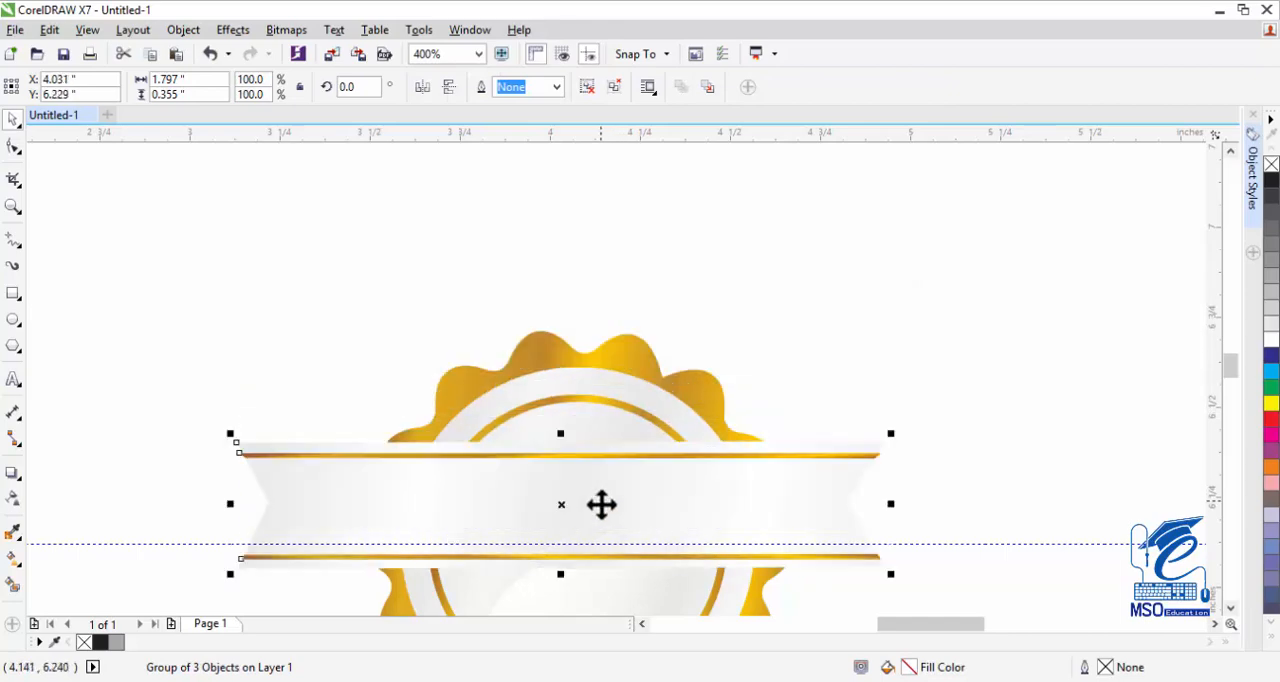
pyautogui.click(1230, 608)
pyautogui.moveTo(560, 292); pyautogui.dragTo(561, 356)
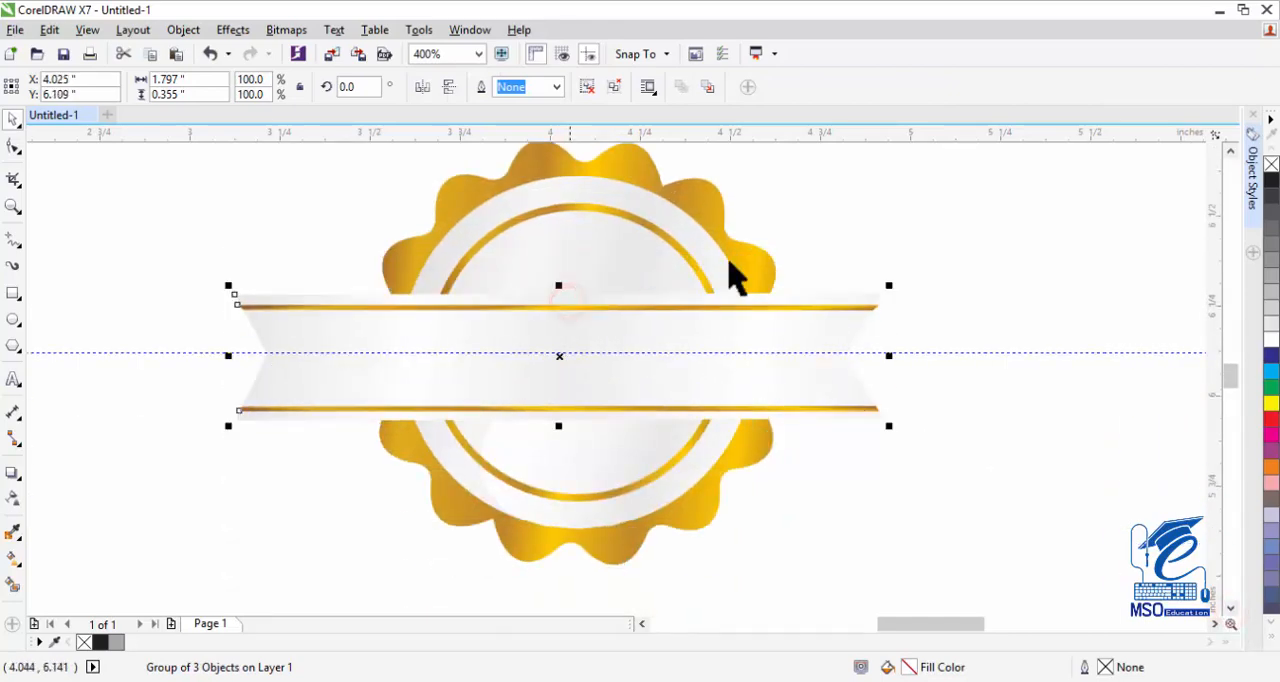
# Select the silver circle, its inner circle and the golden ring, and bring them to the front of the ribbon.
pyautogui.click(794, 200)
pyautogui.moveTo(789, 157); pyautogui.dragTo(378, 553)
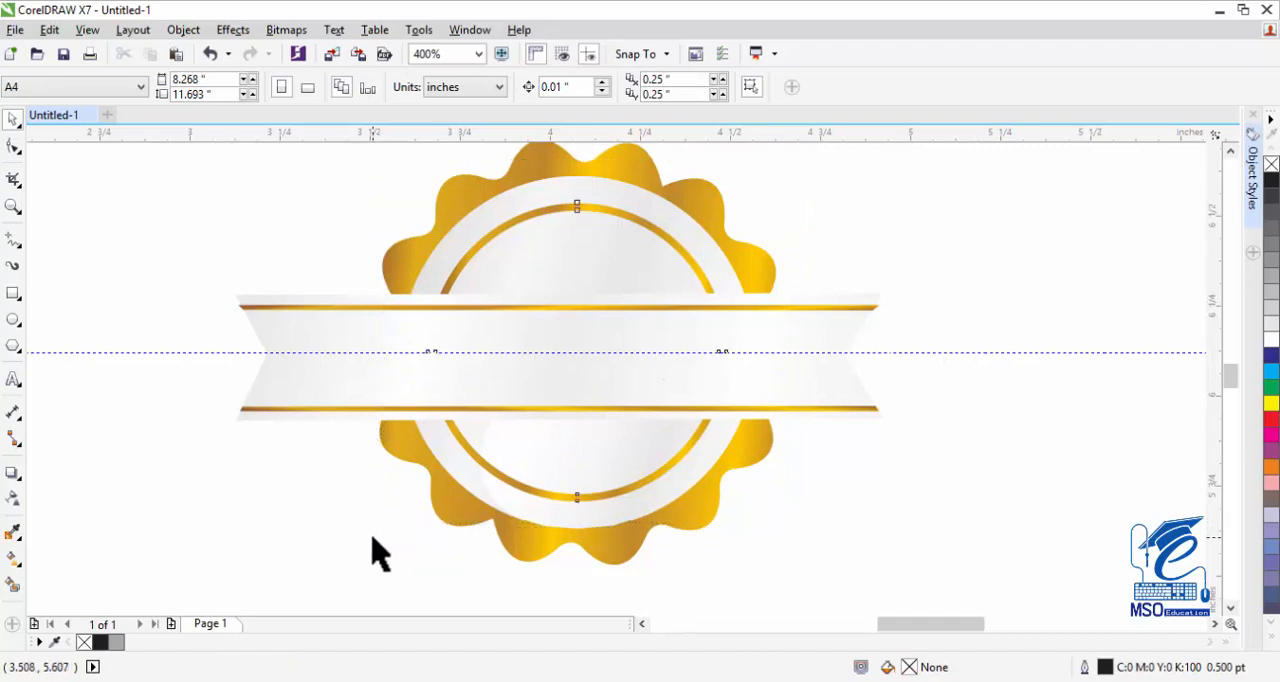
pyautogui.hotkey('shift', 'pageup')
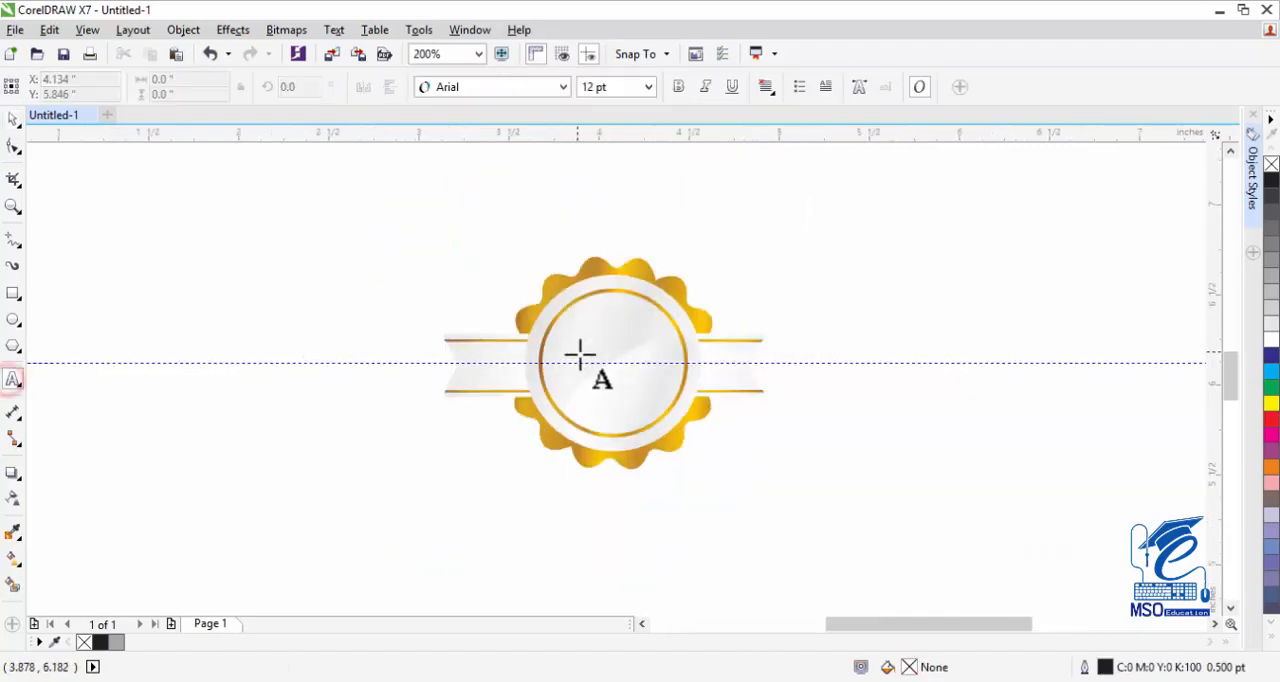
# Add the 24 pt artistic text "خوشخبری" on the badge and set its font to Jameel Noori Nastaleeq.
pyautogui.click(597, 357)
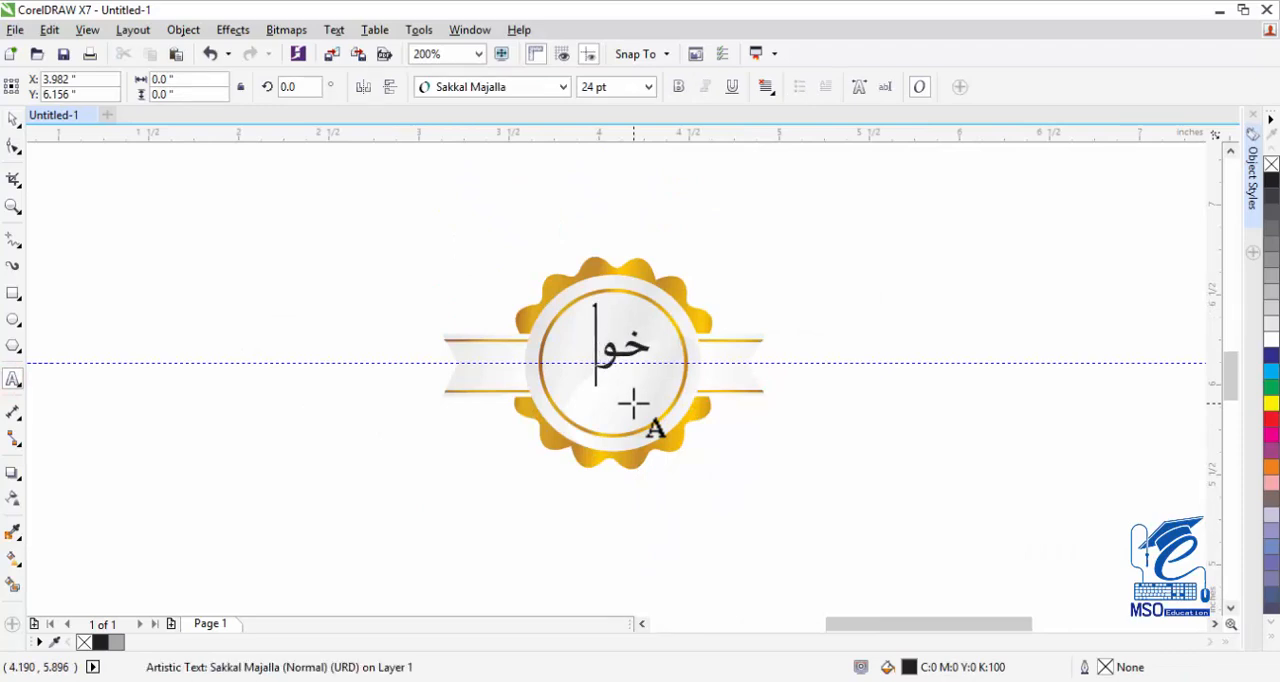
pyautogui.write('خوشخبری')
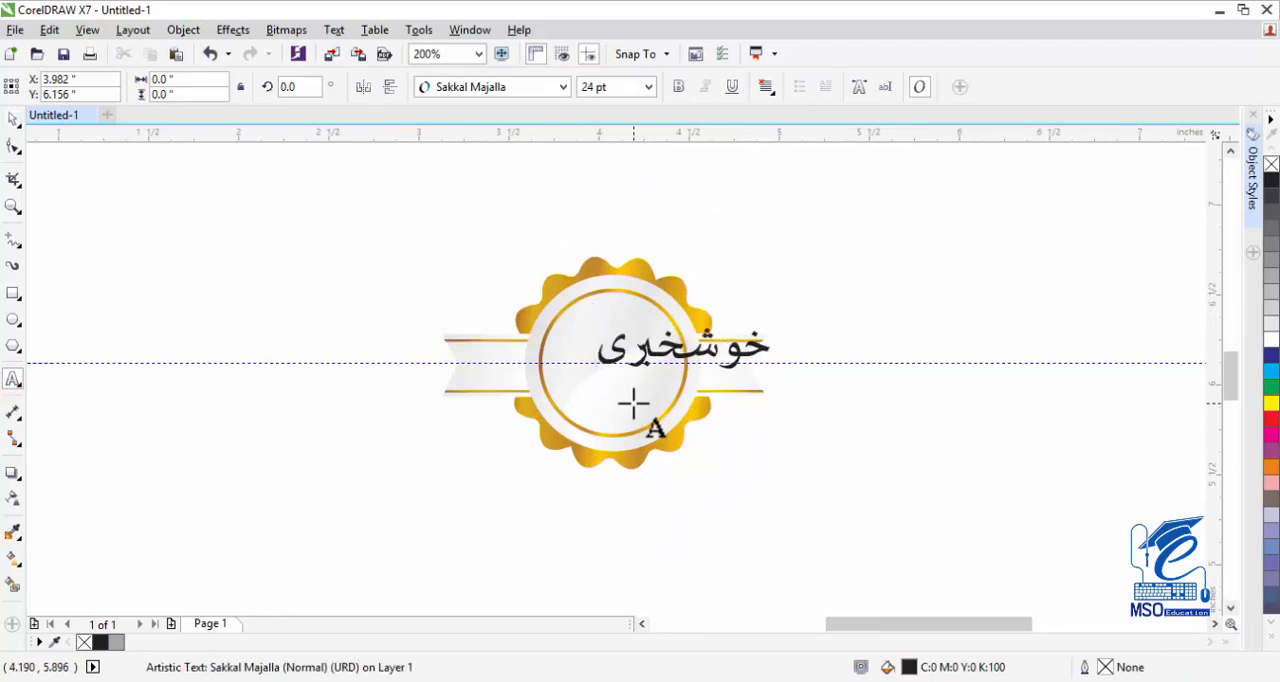
pyautogui.hotkey('ctrl', 'a')
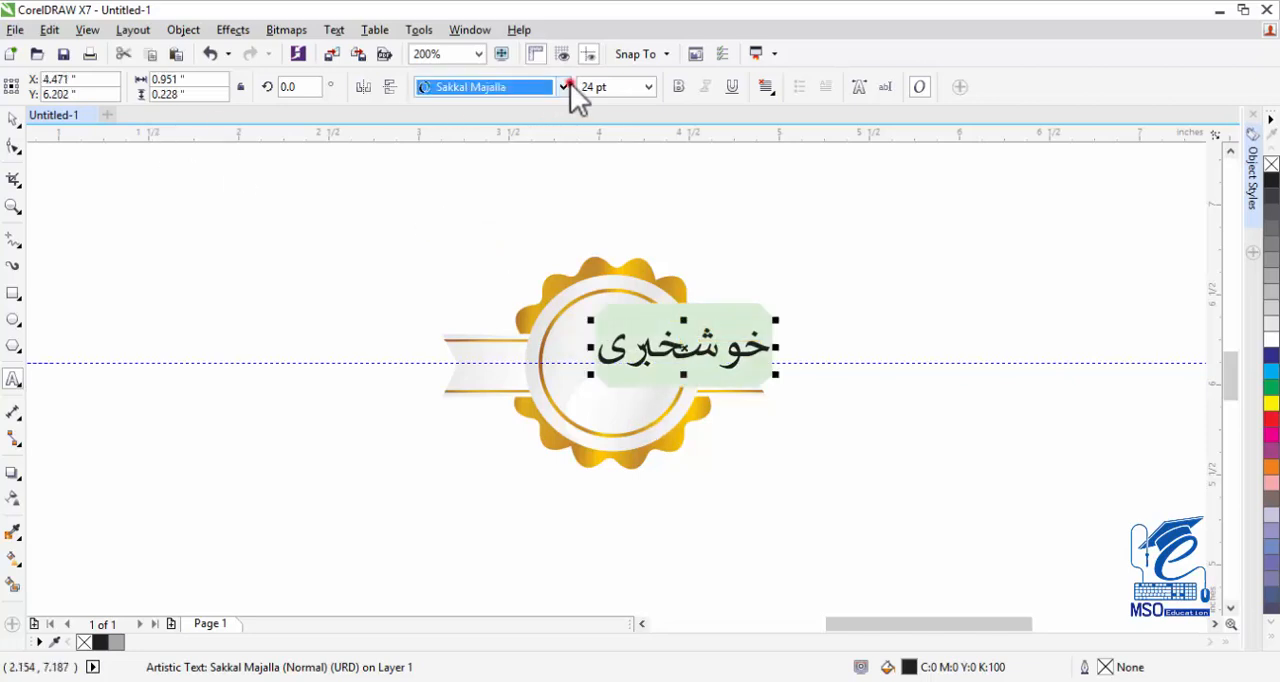
pyautogui.click(564, 87)
pyautogui.click(548, 156)
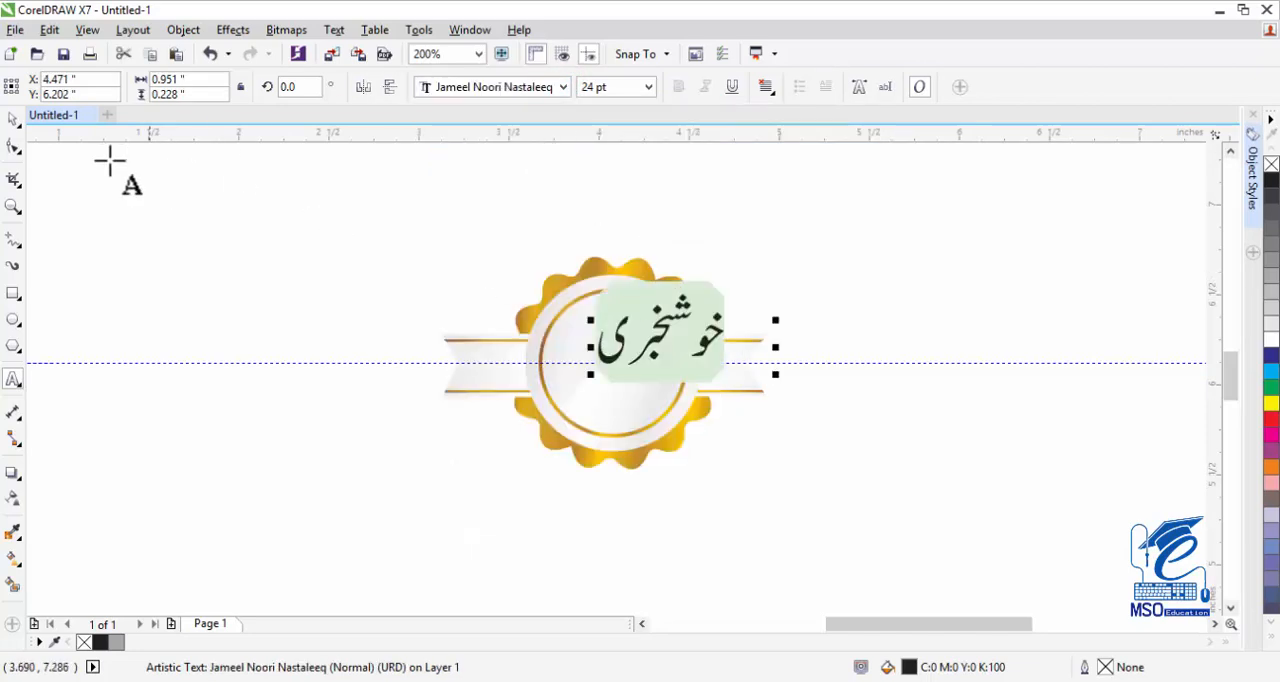
# Move the text "خوشخبری" to the centre of the badge's inner circle and deselect it.
pyautogui.click(12, 118)
pyautogui.moveTo(660, 328); pyautogui.dragTo(645, 370)
pyautogui.click(12, 205)
pyautogui.moveTo(514, 305); pyautogui.dragTo(703, 437)
pyautogui.click(11, 119)
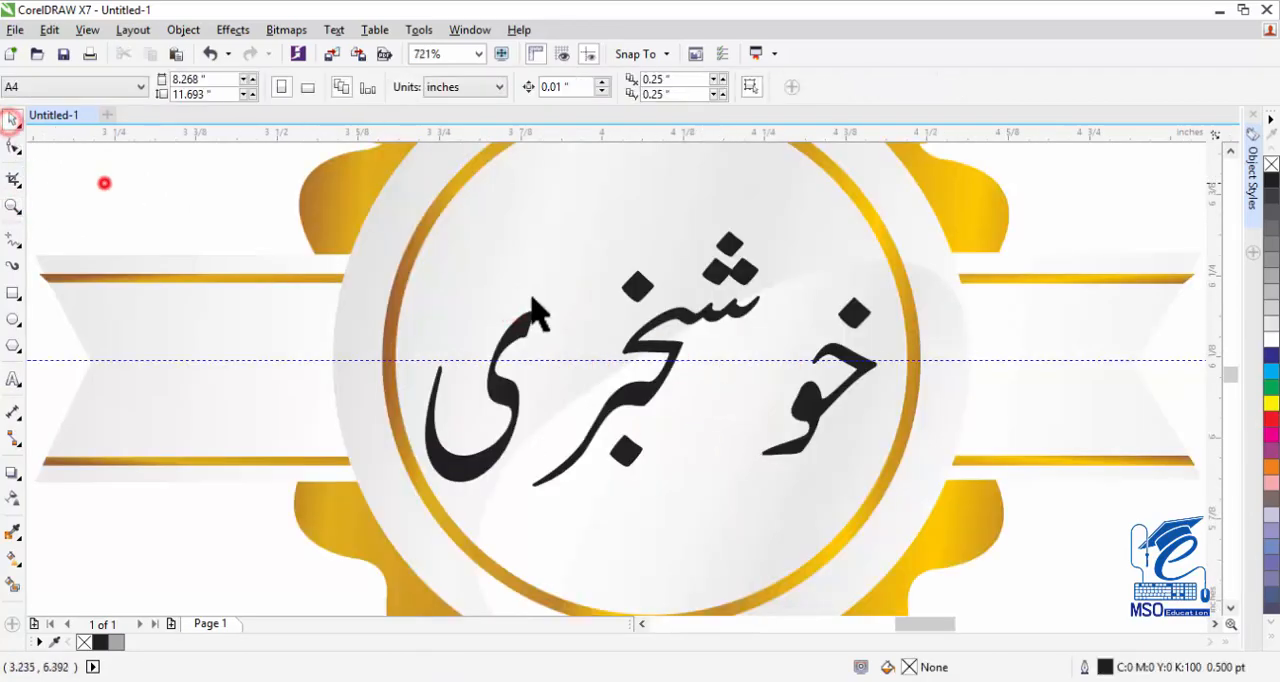
# Convert the text "خوشخبری" to curves and break it apart into separate pieces.
pyautogui.click(652, 350)
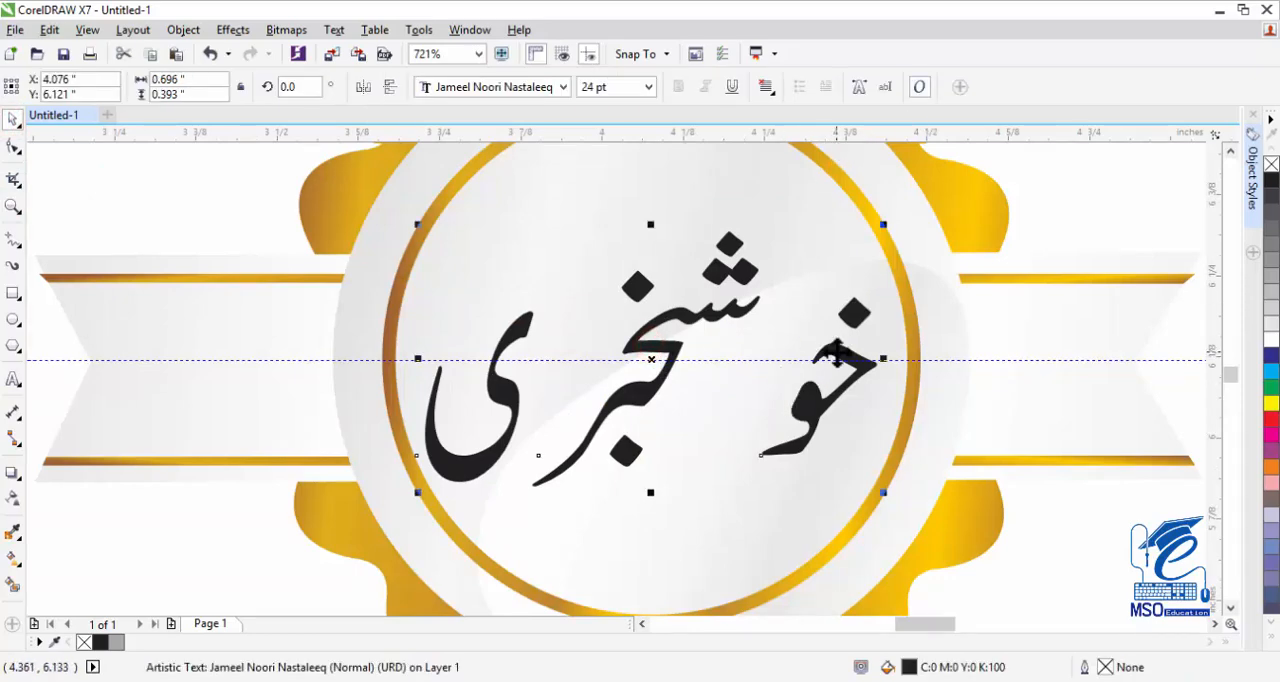
pyautogui.hotkey('ctrl', 'q')
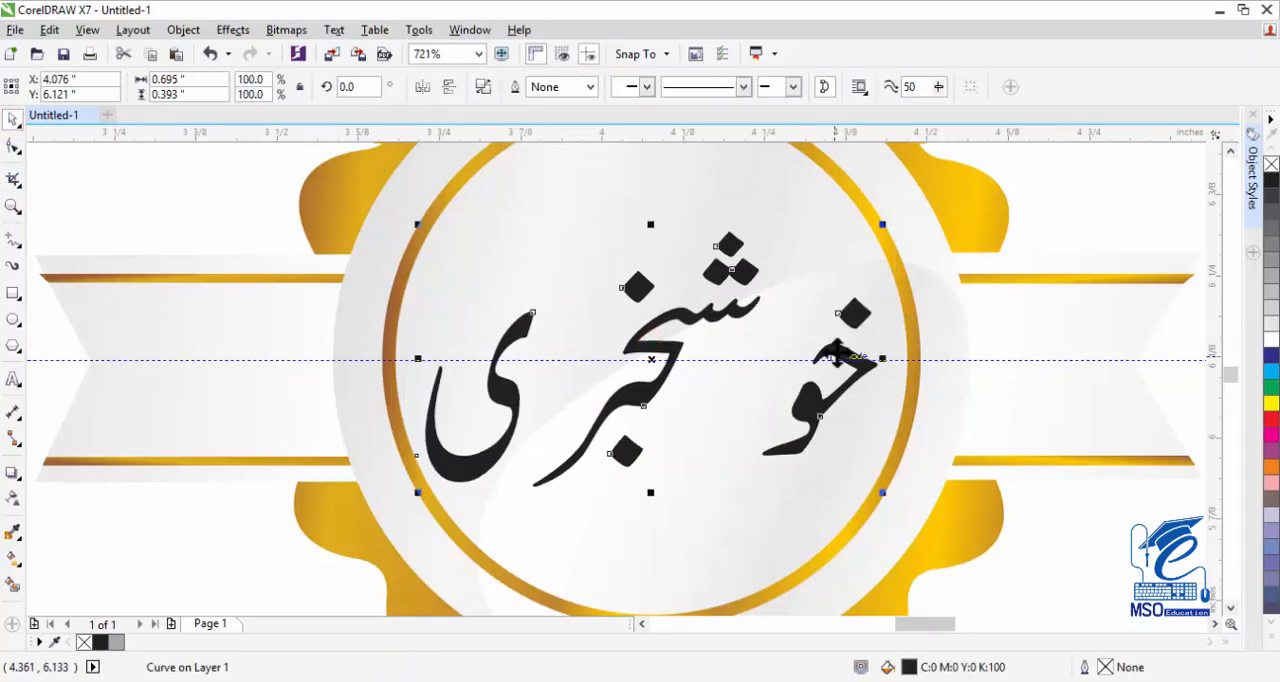
pyautogui.hotkey('ctrl', 'k')
# Move the letters "خو" with their dot and the final "ی" inward, closer to the middle letters.
pyautogui.click(955, 340)
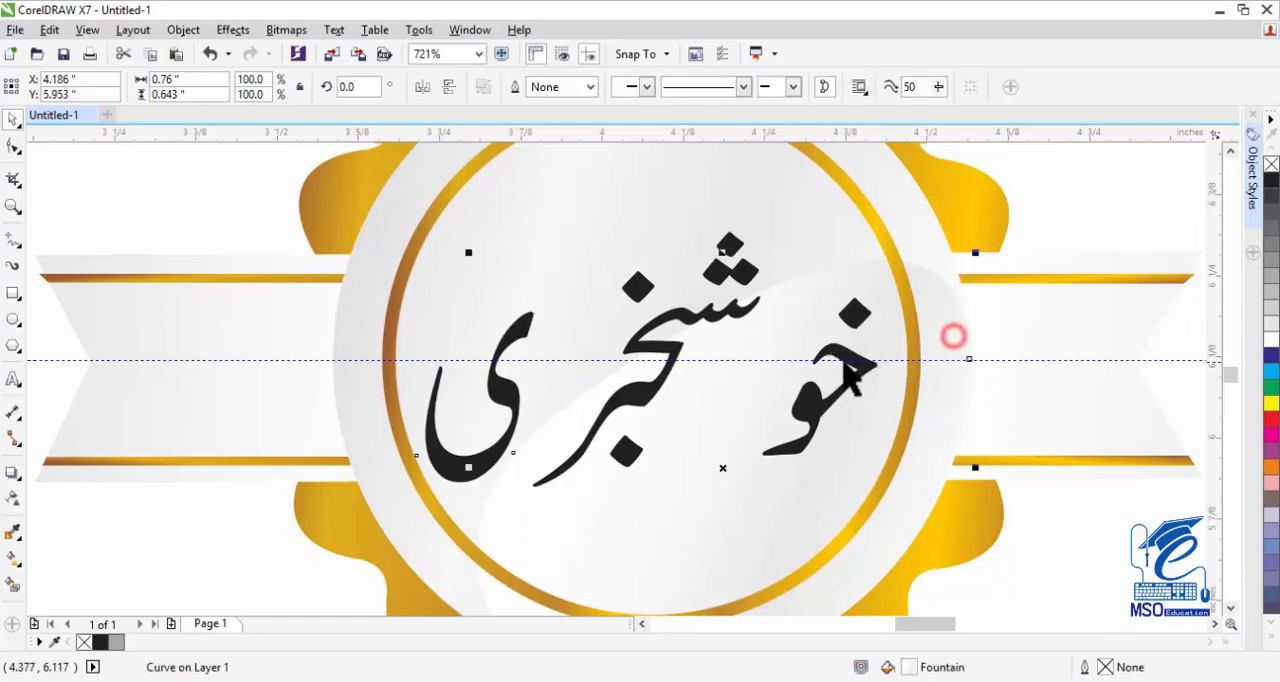
pyautogui.click(850, 376)
pyautogui.keyDown('shift'); pyautogui.click(854, 315); pyautogui.keyUp('shift')
pyautogui.moveTo(804, 421); pyautogui.dragTo(721, 437)
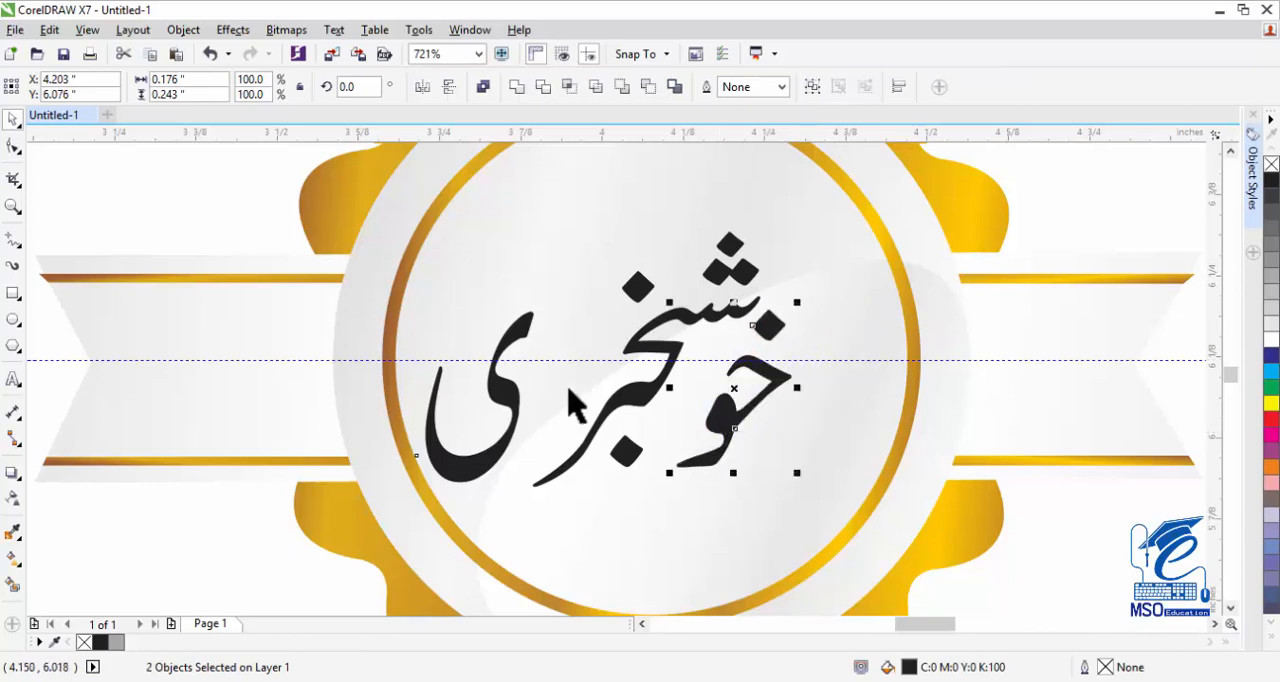
pyautogui.moveTo(509, 348); pyautogui.dragTo(571, 336)
# Select all the pieces of the lettering "خوشخبری" and group them.
pyautogui.scroll(-5, 829, 294)
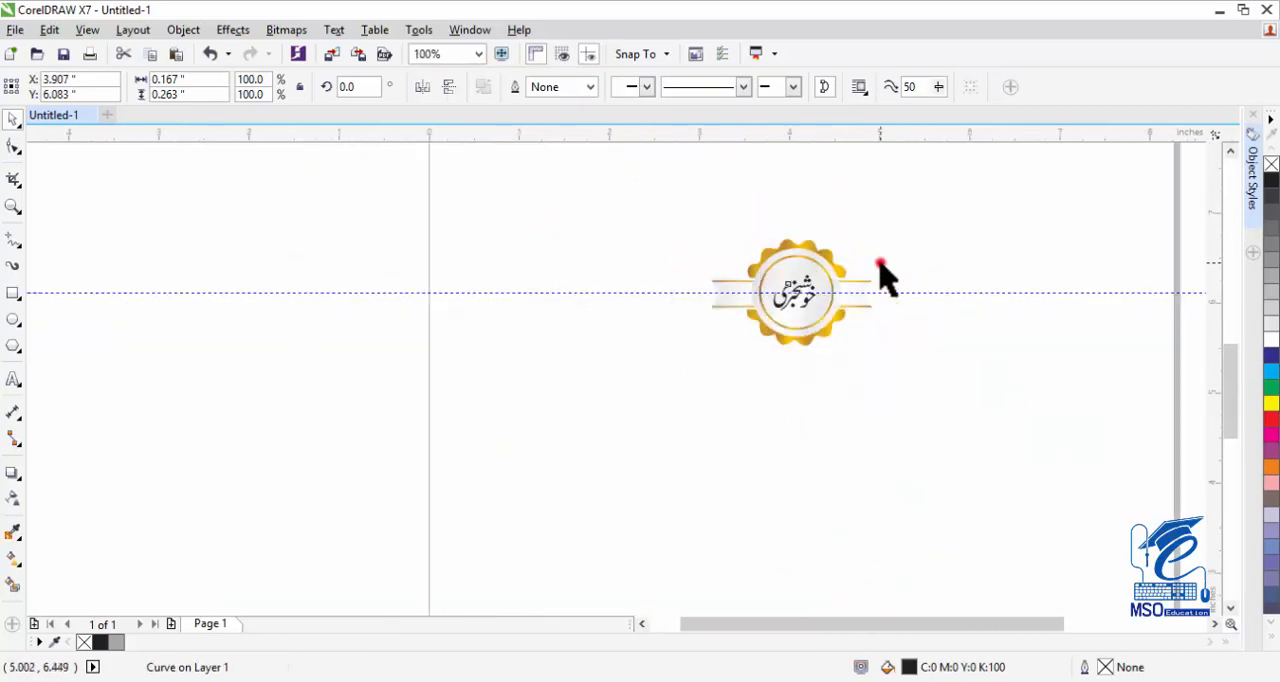
pyautogui.moveTo(878, 262); pyautogui.dragTo(733, 316)
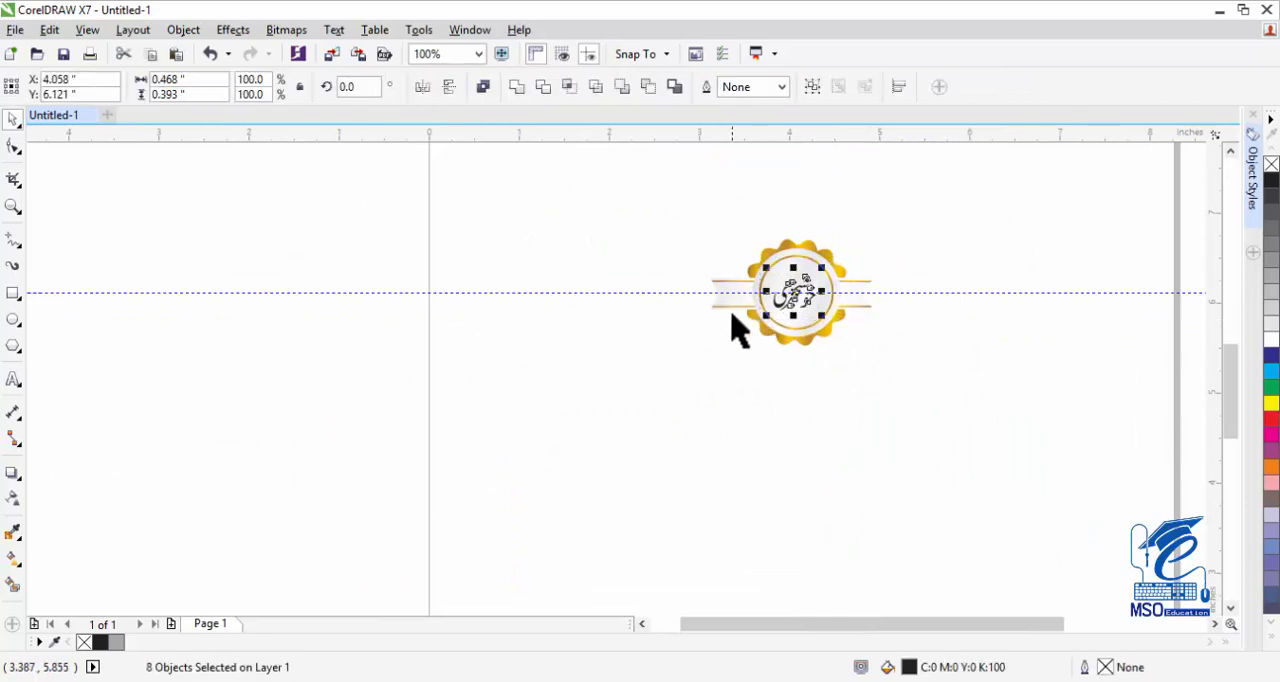
pyautogui.hotkey('ctrl', 'g')
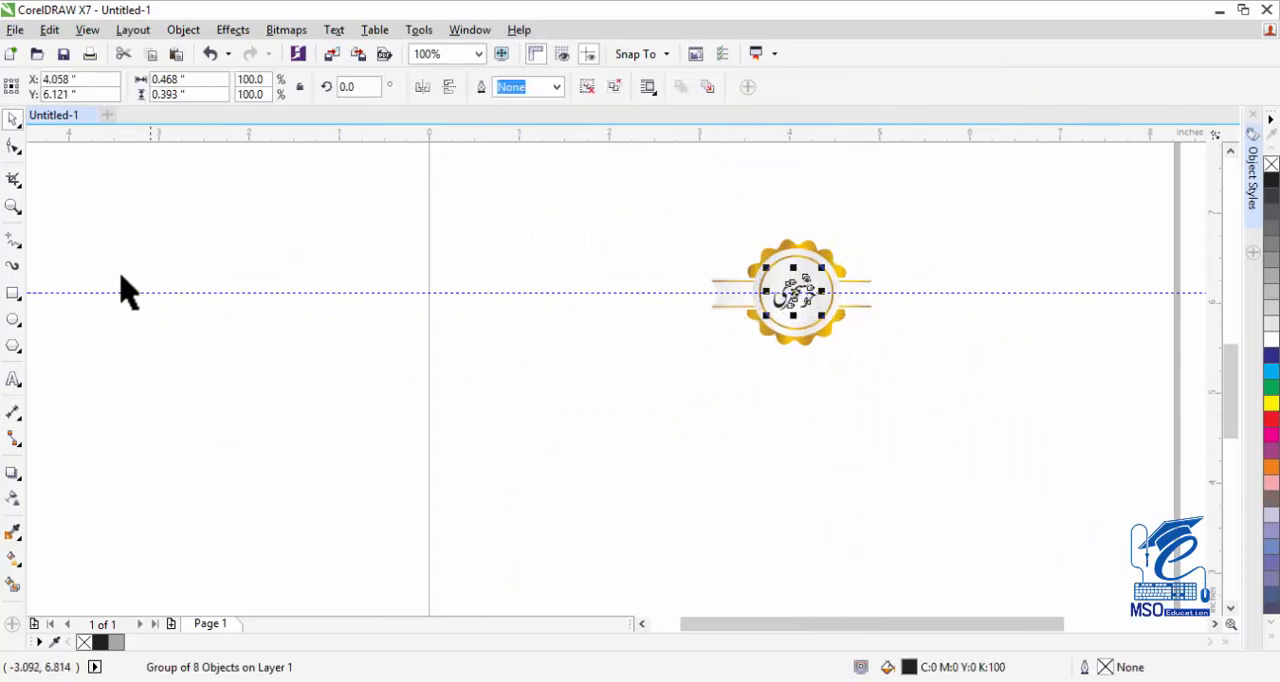
# Sample the darker gold (C18 M43 Y100 K4) from the scalloped edge and apply it to every letter and dot of the lettering.
pyautogui.click(13, 206)
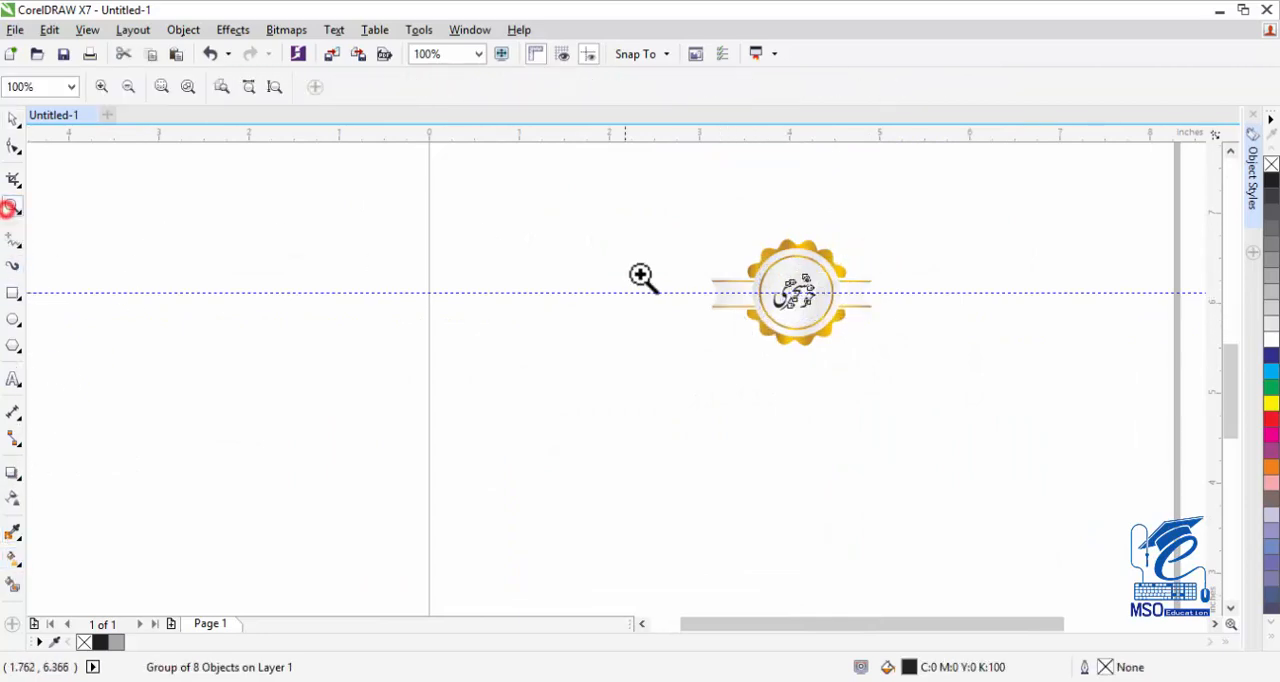
pyautogui.click(790, 295)
pyautogui.click(641, 390)
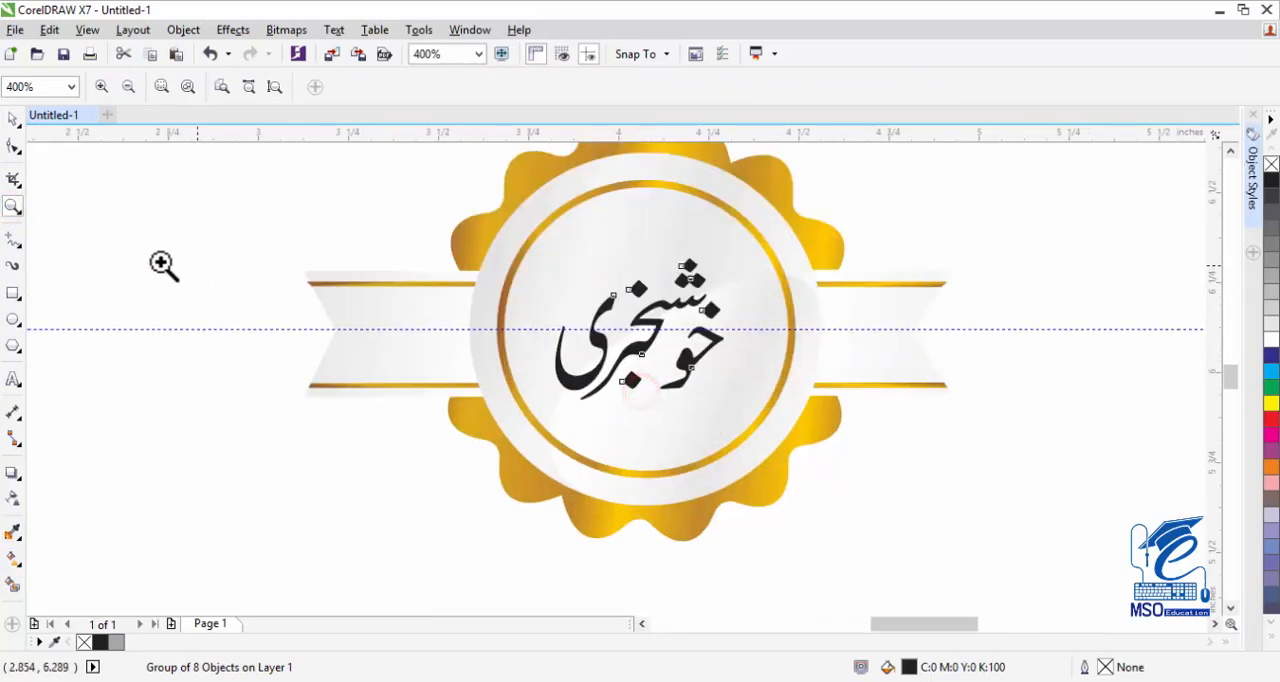
pyautogui.click(14, 535)
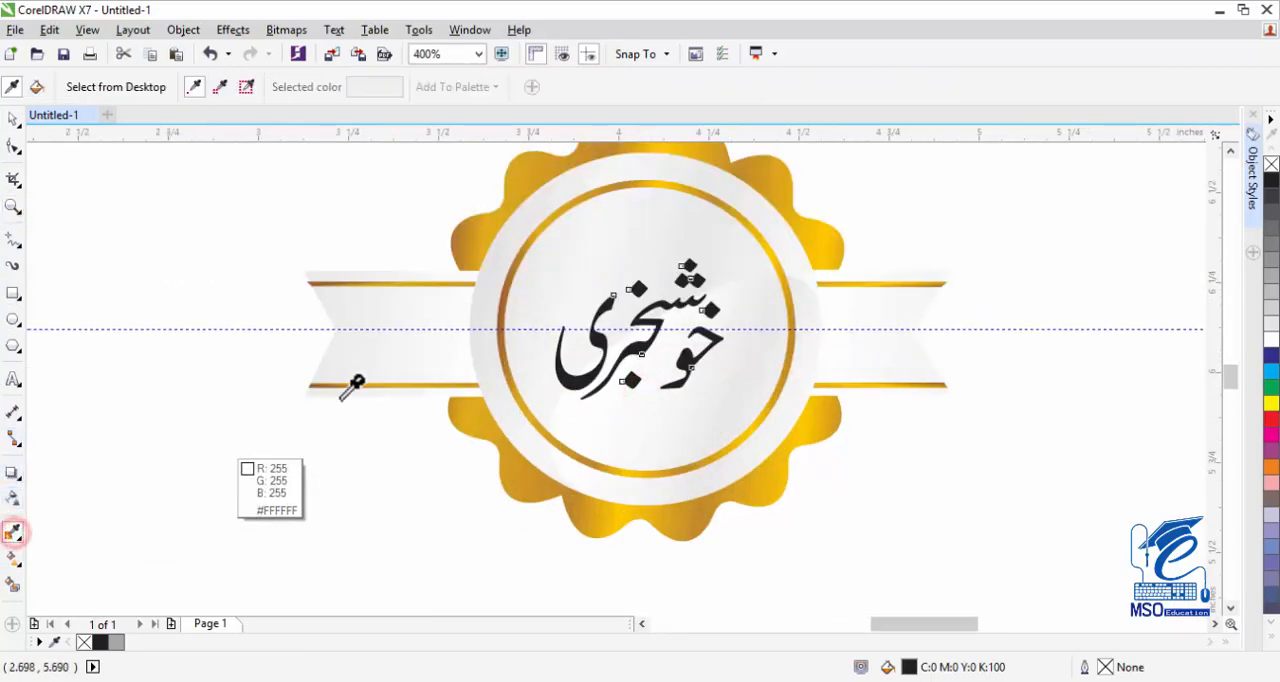
pyautogui.click(474, 222)
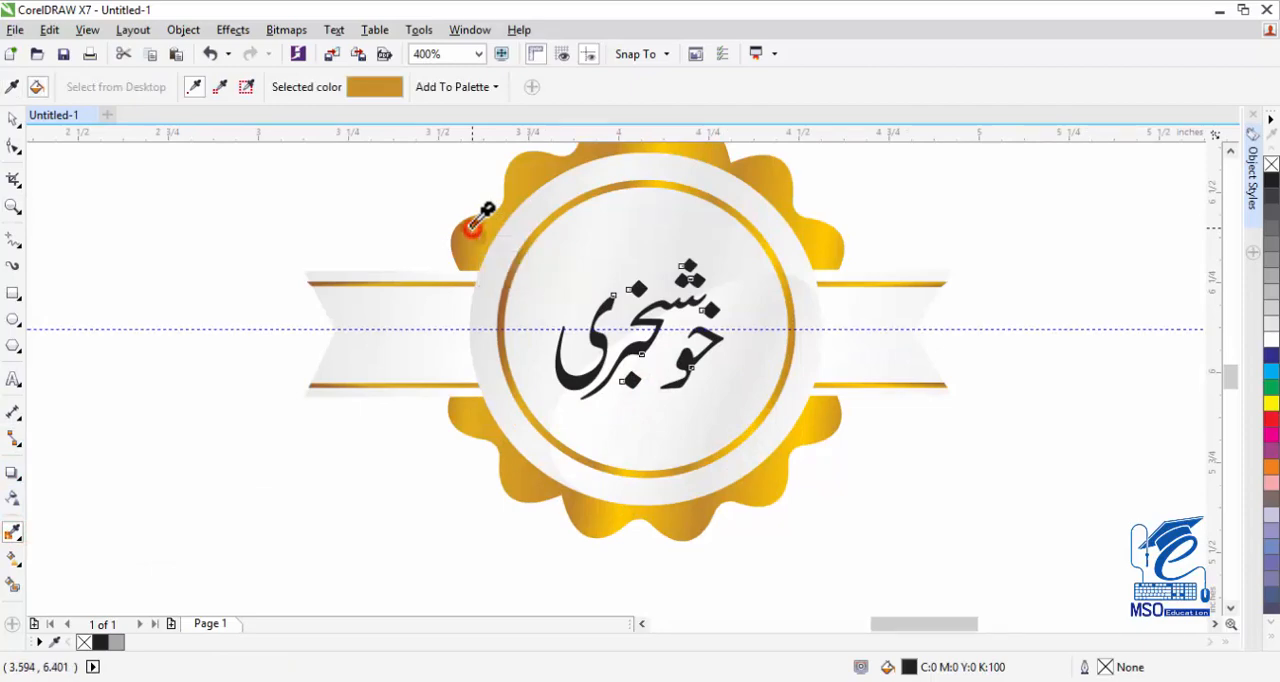
pyautogui.click(588, 303)
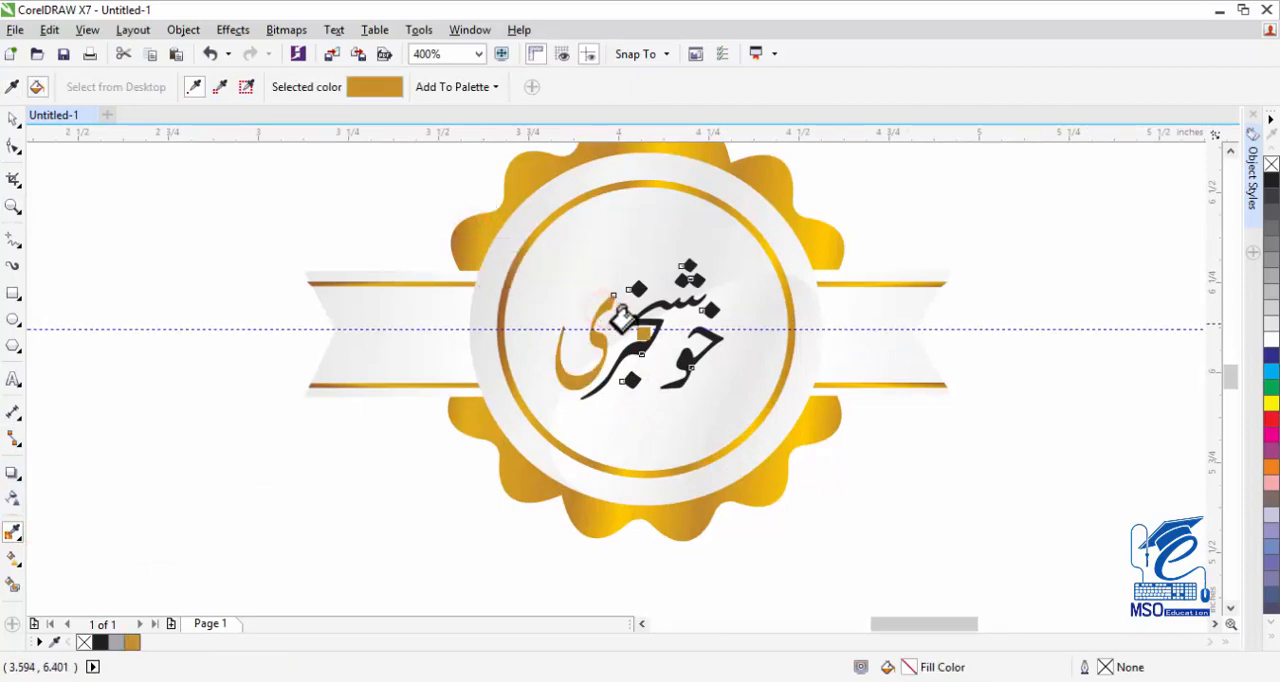
pyautogui.click(633, 321)
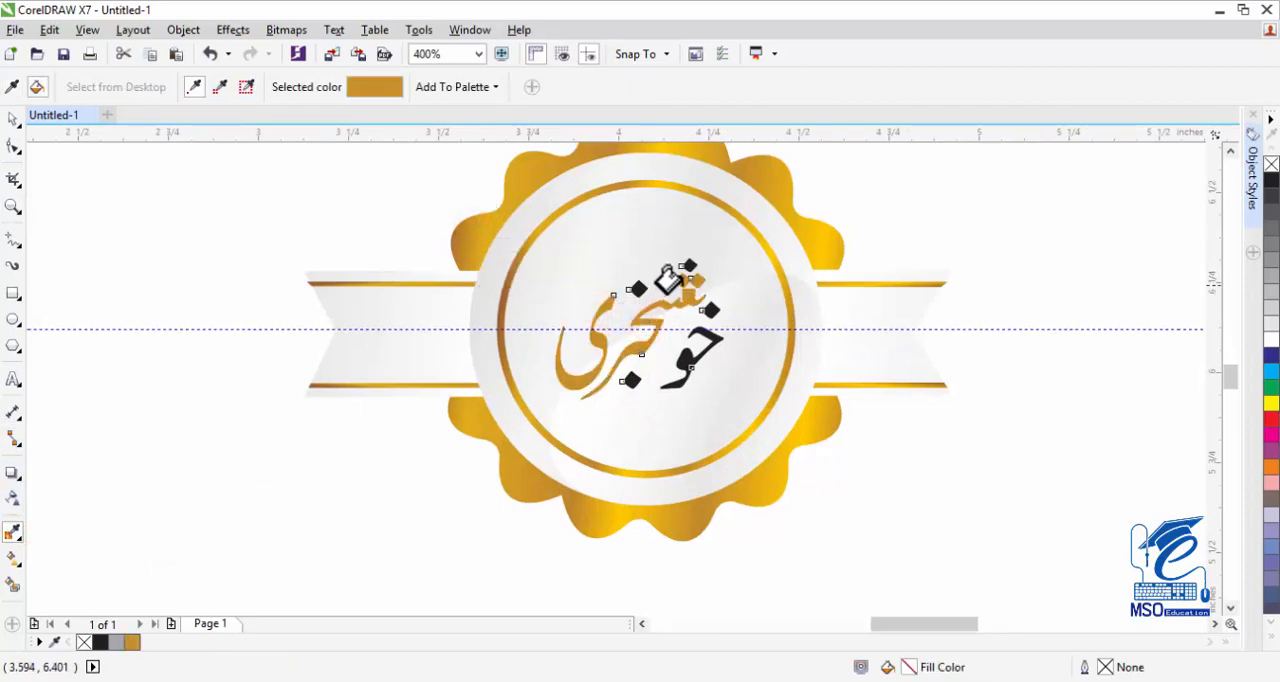
pyautogui.click(720, 340)
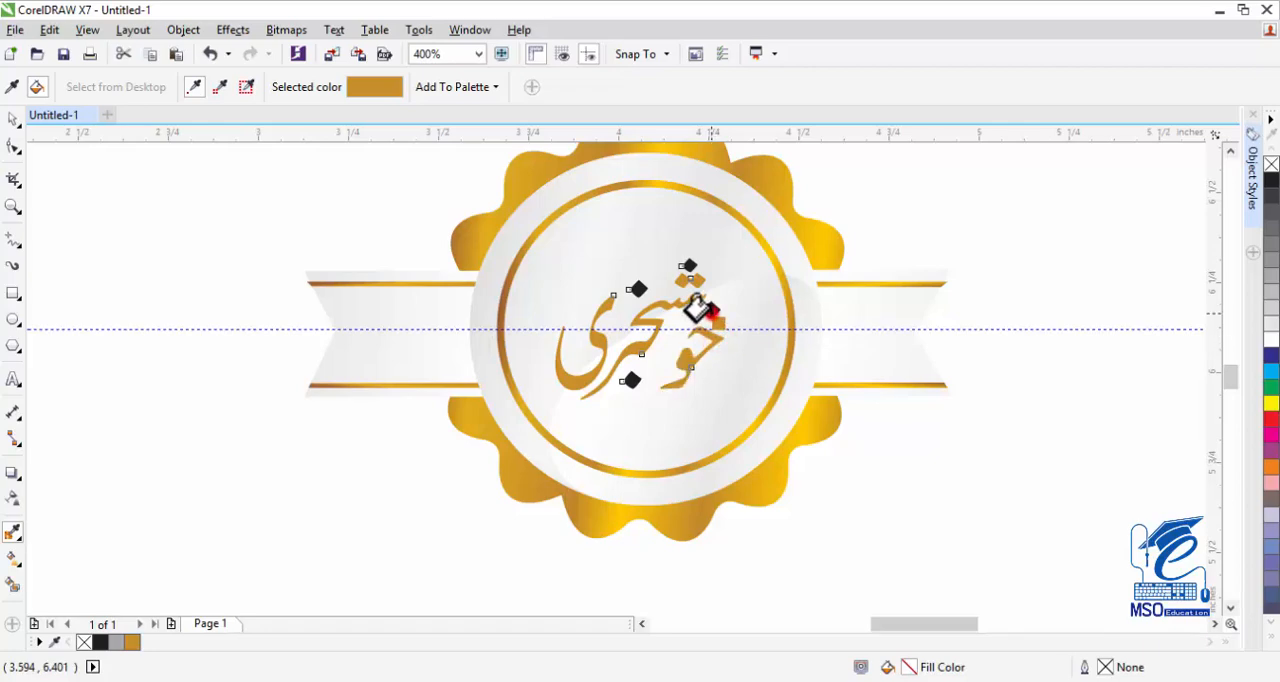
pyautogui.click(628, 380)
pyautogui.click(13, 118)
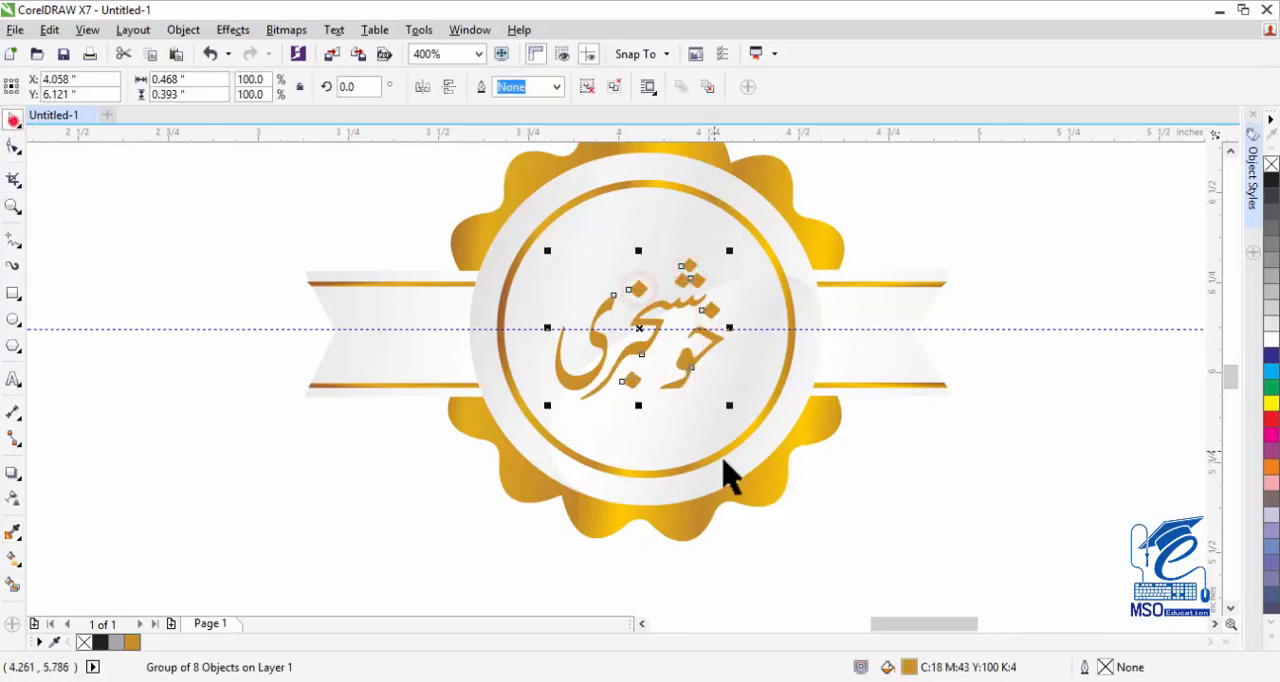
# Enlarge the grouped lettering proportionally so it fills more of the inner circle, and deselect it.
pyautogui.moveTo(728, 404); pyautogui.dragTo(757, 431)
pyautogui.click(10, 199)
pyautogui.press('F3')
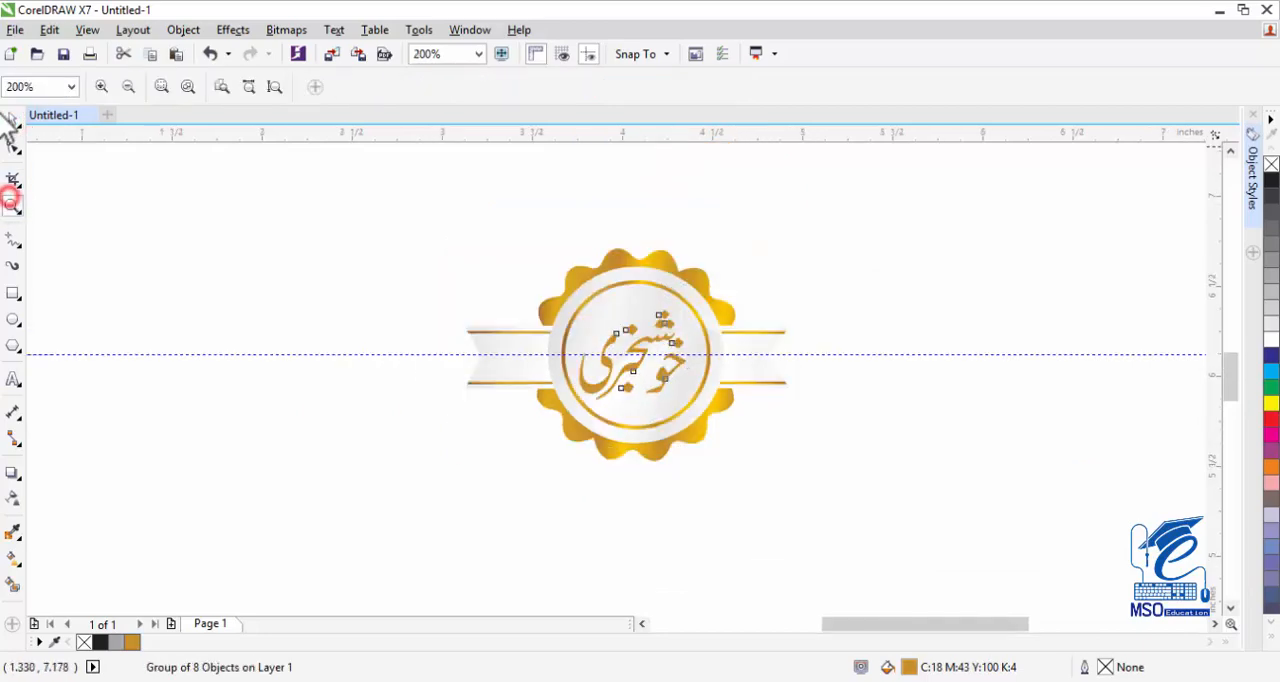
pyautogui.click(11, 117)
pyautogui.click(309, 263)
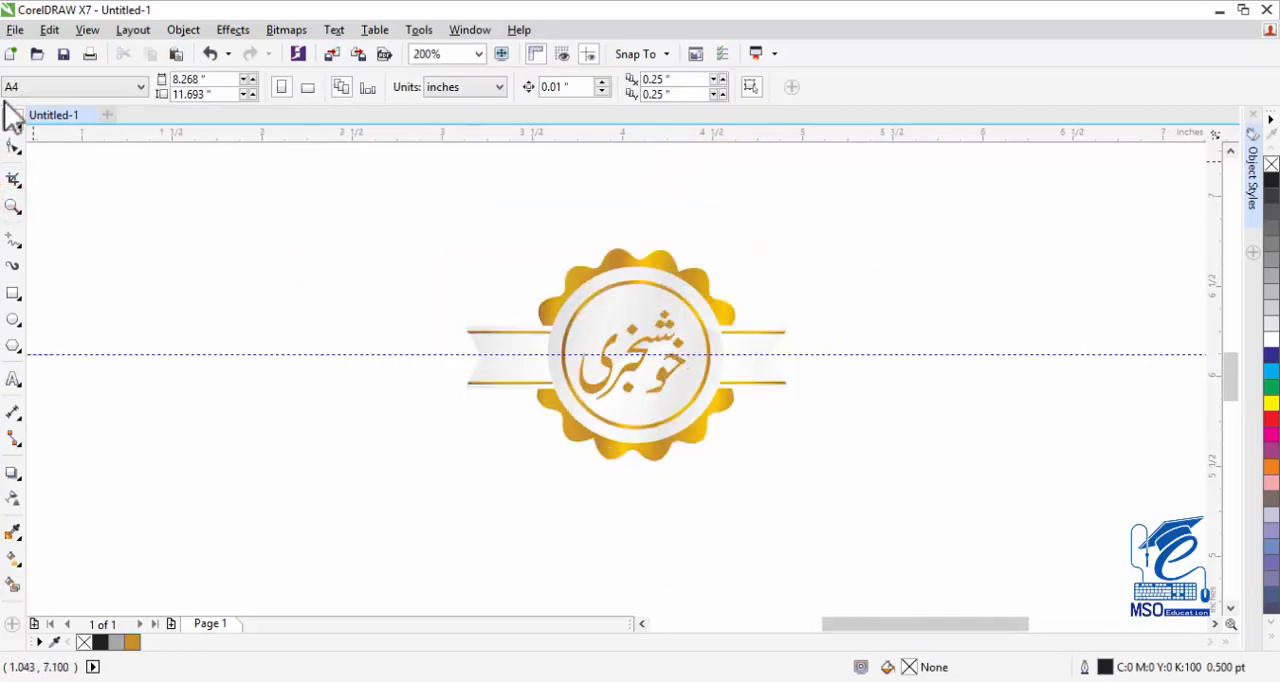
# Try rotating the golden scalloped shape about its centre, undo the rotation and deselect it.
pyautogui.click(688, 273)
pyautogui.click(687, 274)
pyautogui.moveTo(752, 241); pyautogui.dragTo(769, 396)
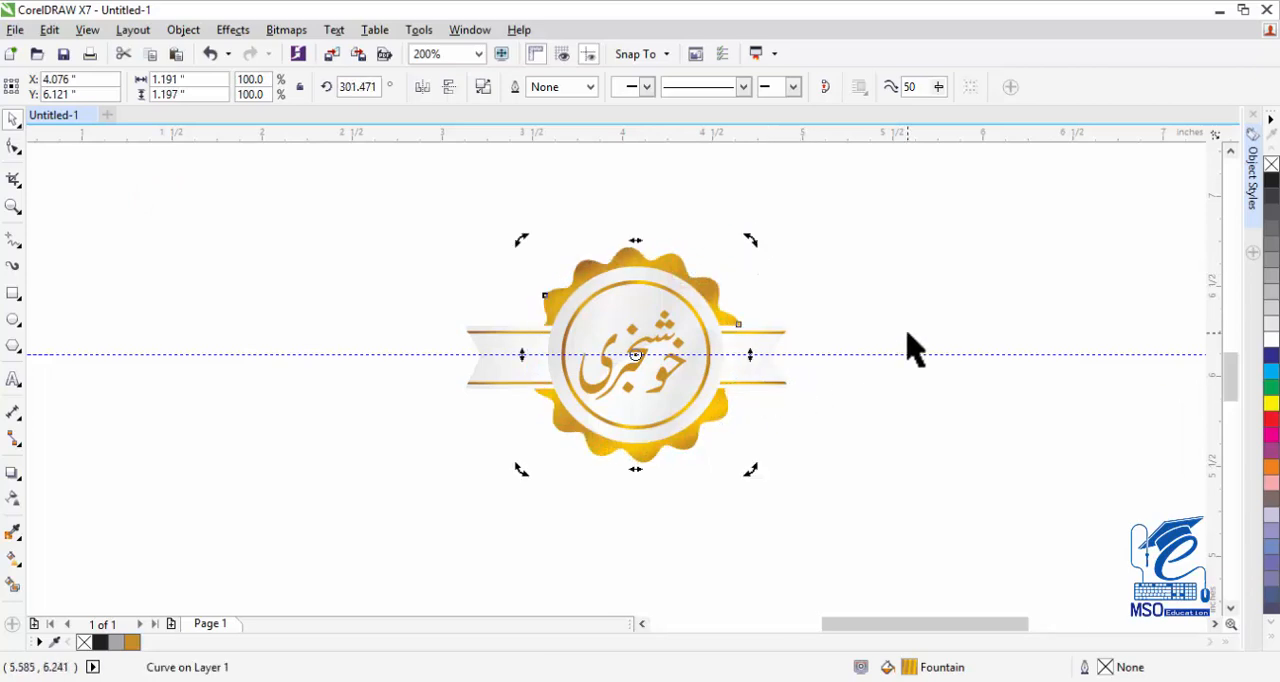
pyautogui.hotkey('ctrl', 'z')
pyautogui.click(329, 263)
pyautogui.click(893, 240)
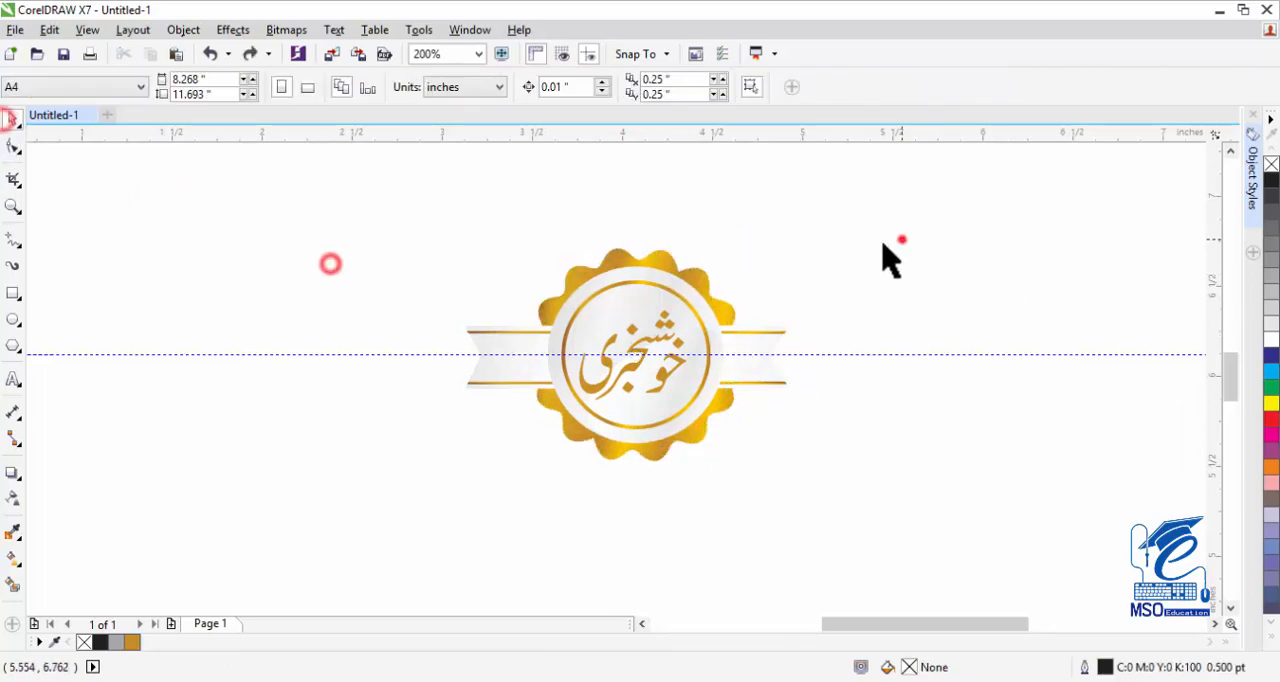
# Draw a rectangle about 3.25 by 1.95 inches around the badge and give it an elliptical fountain fill, white in the middle and black outside.
pyautogui.click(13, 293)
pyautogui.moveTo(410, 190); pyautogui.dragTo(1003, 540)
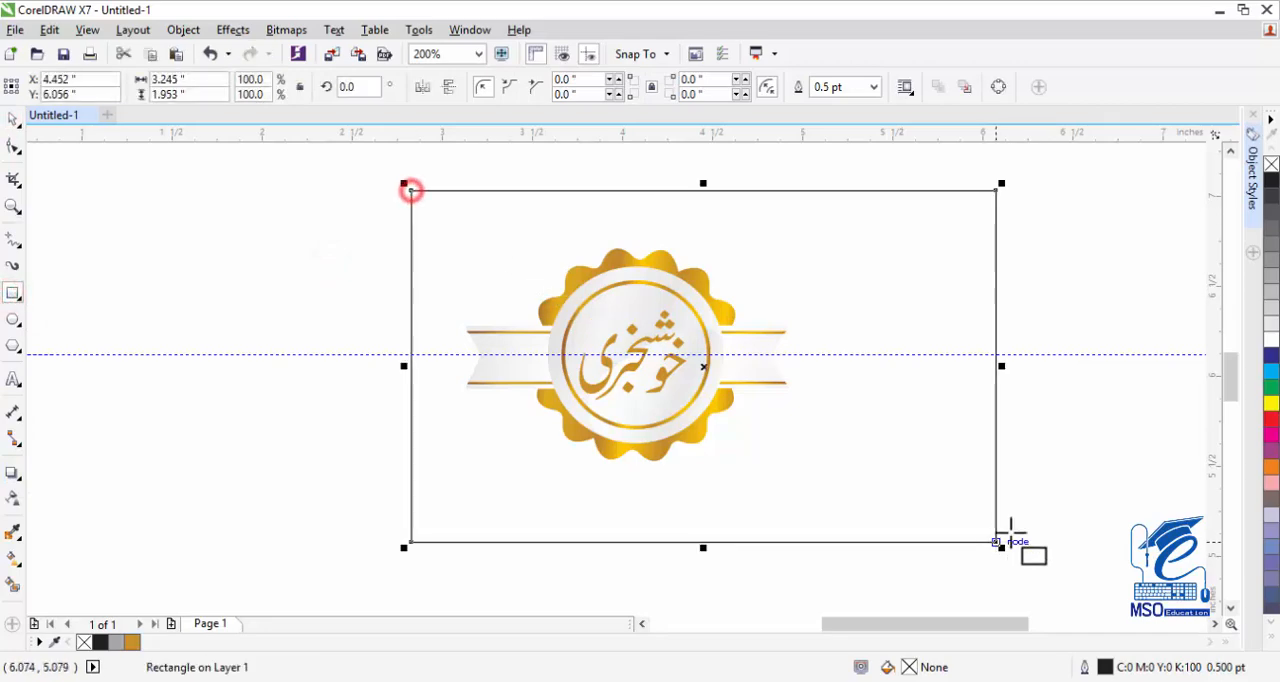
pyautogui.click(11, 557)
pyautogui.click(40, 557)
pyautogui.moveTo(437, 443); pyautogui.dragTo(1047, 437)
pyautogui.click(259, 87)
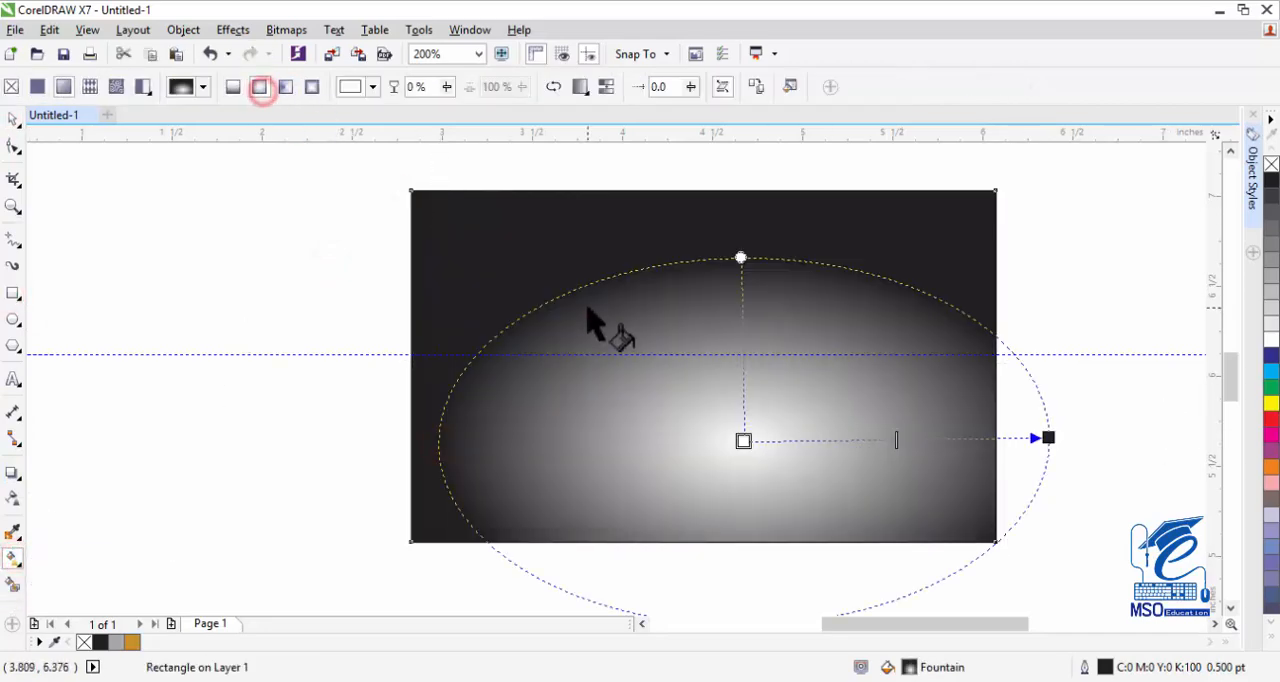
# Extend the gradient far beyond the rectangle for a soft light-gray fill, and place the rectangle without outline behind the badge.
pyautogui.moveTo(740, 250); pyautogui.dragTo(735, 153)
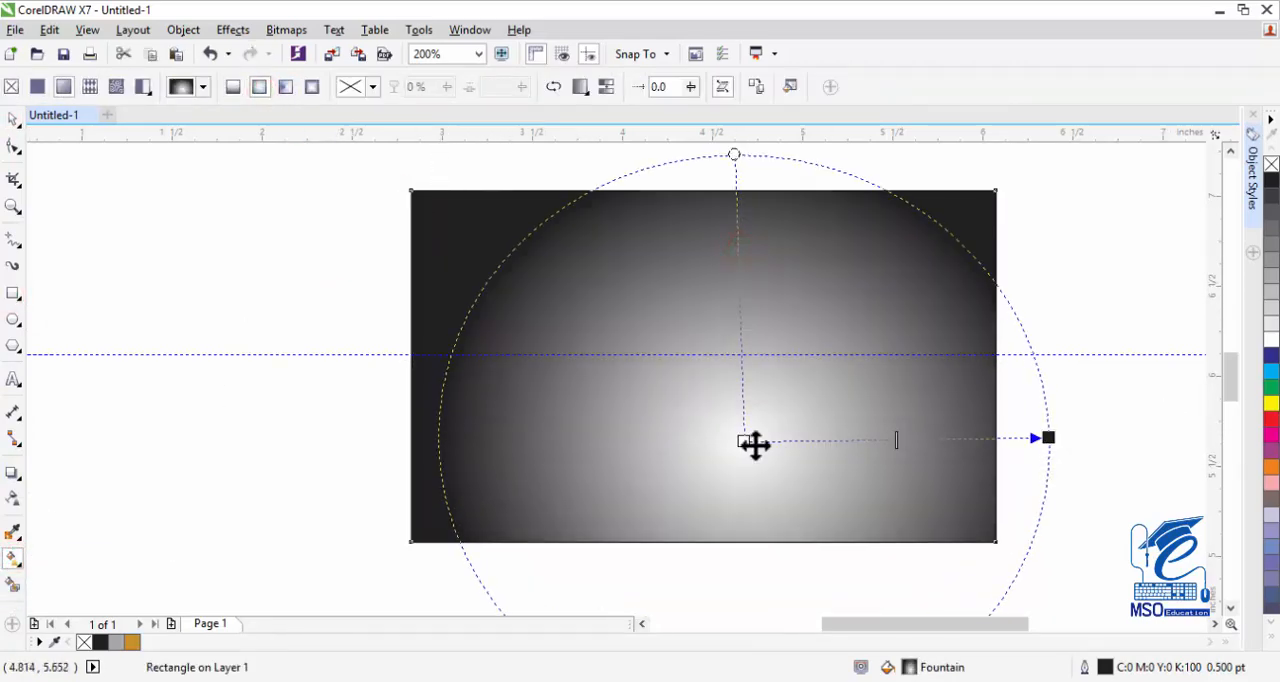
pyautogui.moveTo(1052, 434); pyautogui.dragTo(1203, 415)
pyautogui.click(13, 206)
pyautogui.rightClick(242, 297)
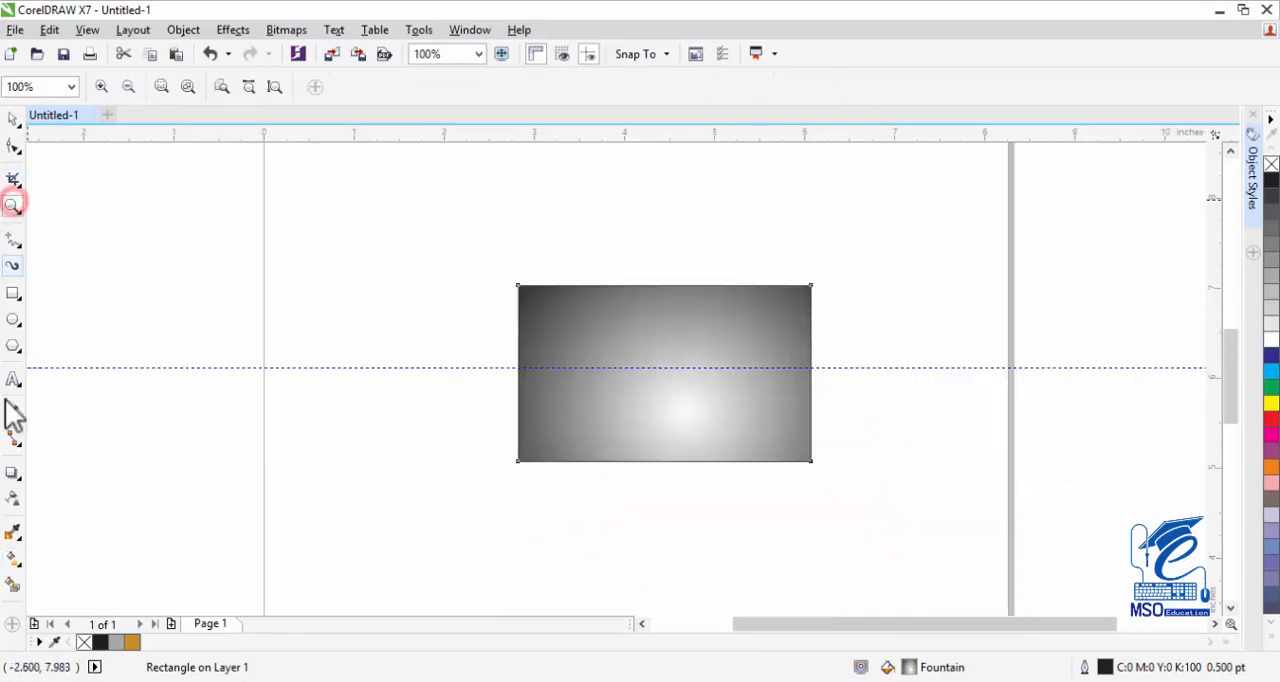
pyautogui.click(11, 557)
pyautogui.moveTo(916, 398); pyautogui.dragTo(1237, 243)
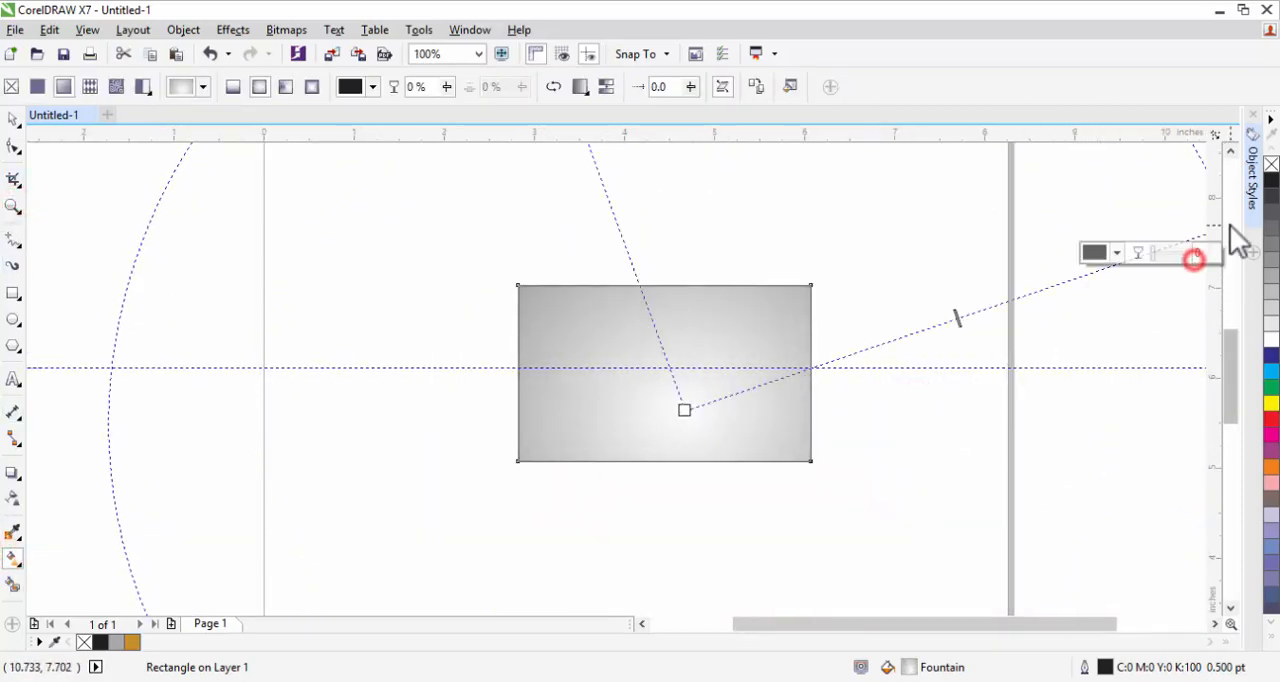
pyautogui.moveTo(1027, 293); pyautogui.dragTo(1168, 248)
pyautogui.press('space')
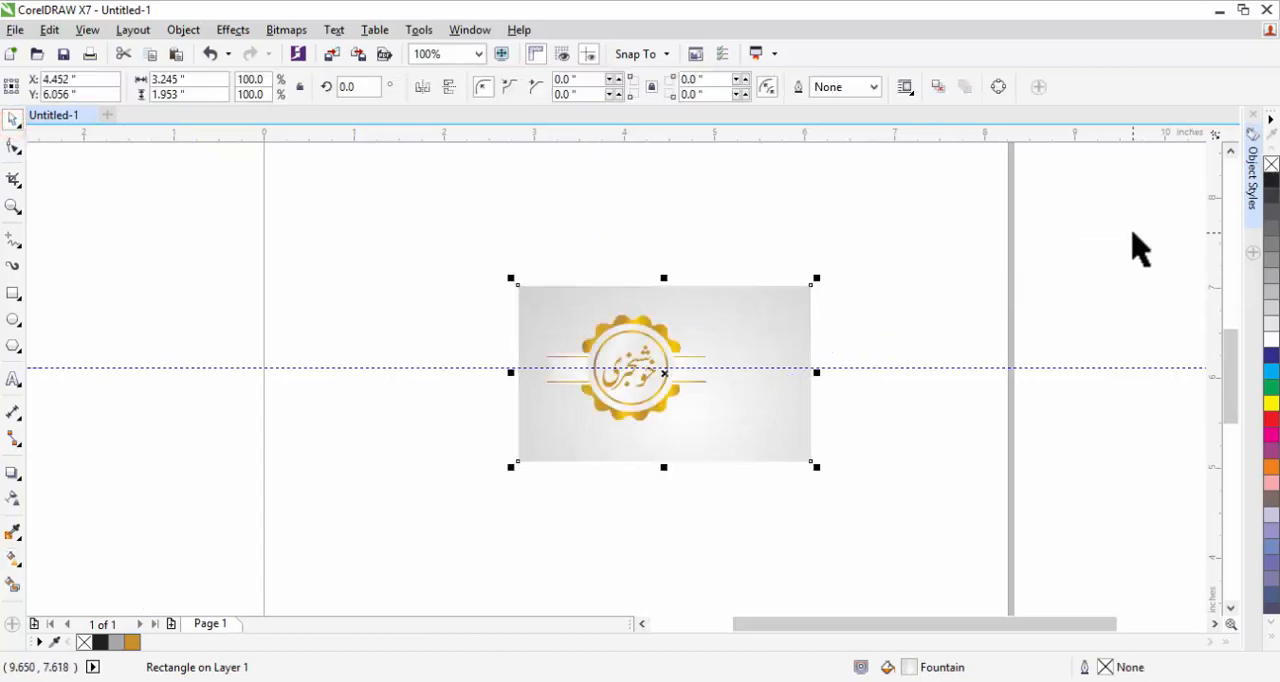
# Convert all the selected badge objects to a single bitmap and move it to the horizontal middle of the gray rectangle.
pyautogui.click(657, 383)
pyautogui.click(644, 333)
pyautogui.click(13, 121)
pyautogui.scroll(-2, 463, 302)
pyautogui.click(377, 209)
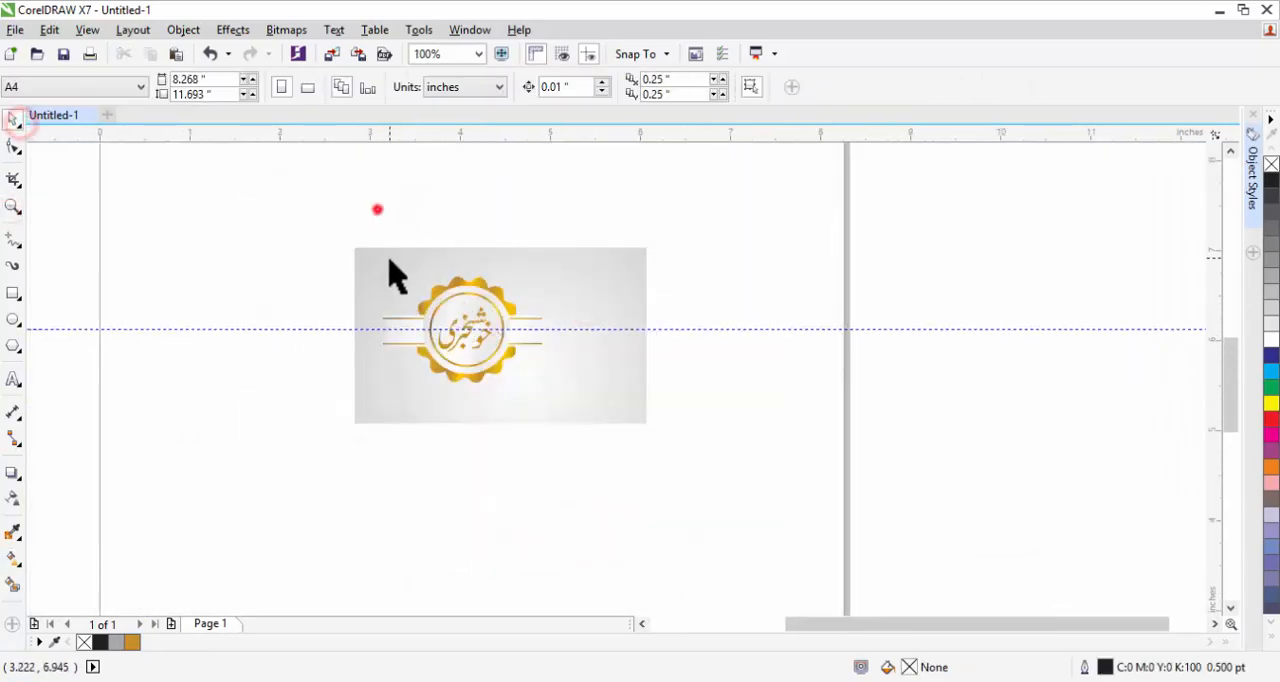
pyautogui.moveTo(360, 229); pyautogui.dragTo(578, 392)
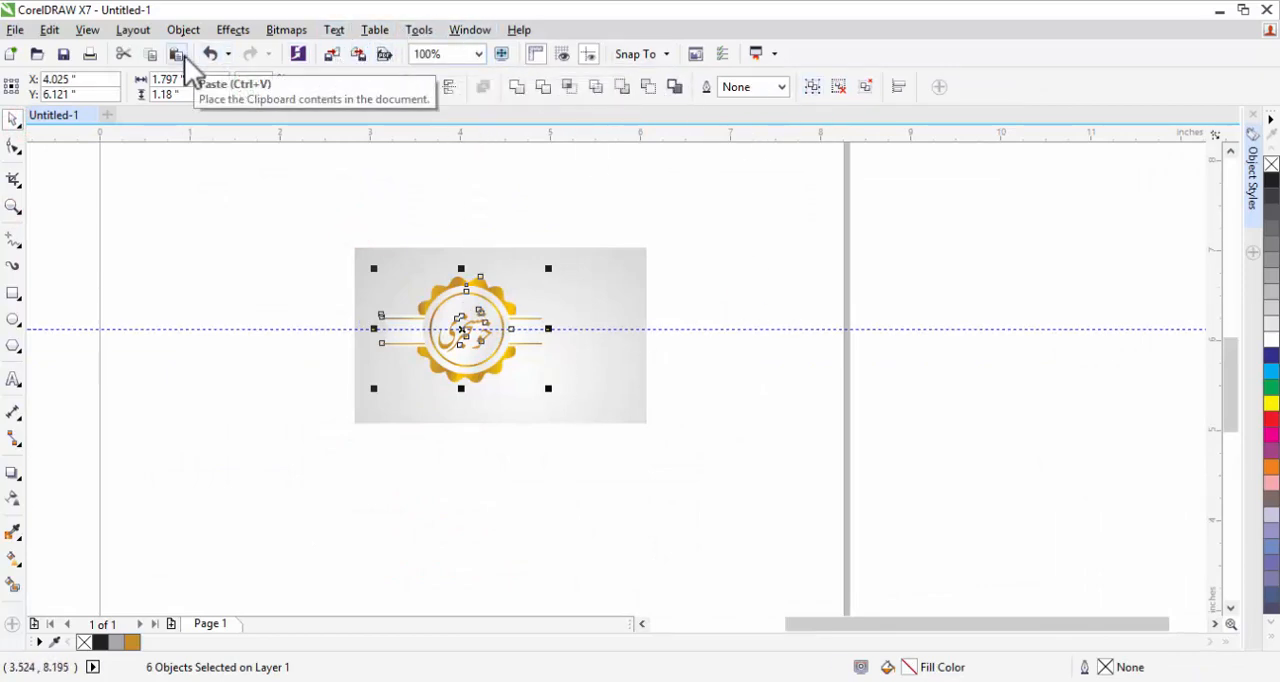
pyautogui.click(663, 54)
pyautogui.click(663, 54)
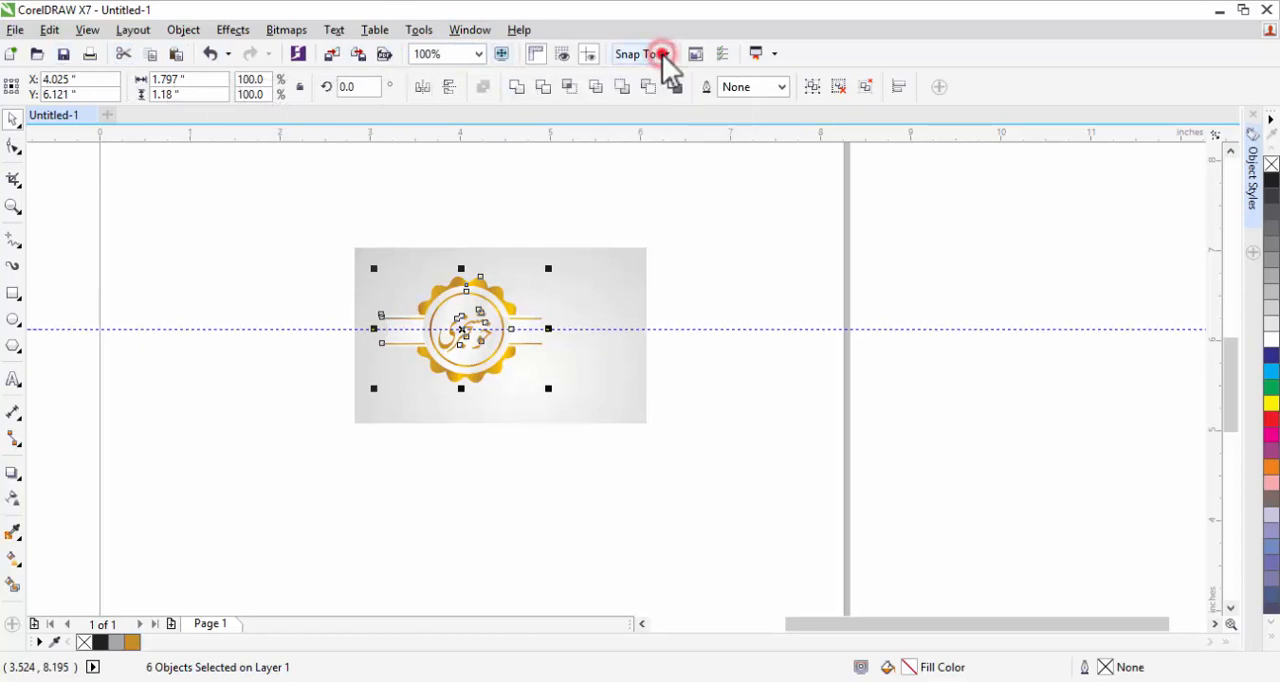
pyautogui.click(419, 30)
pyautogui.moveTo(456, 181)
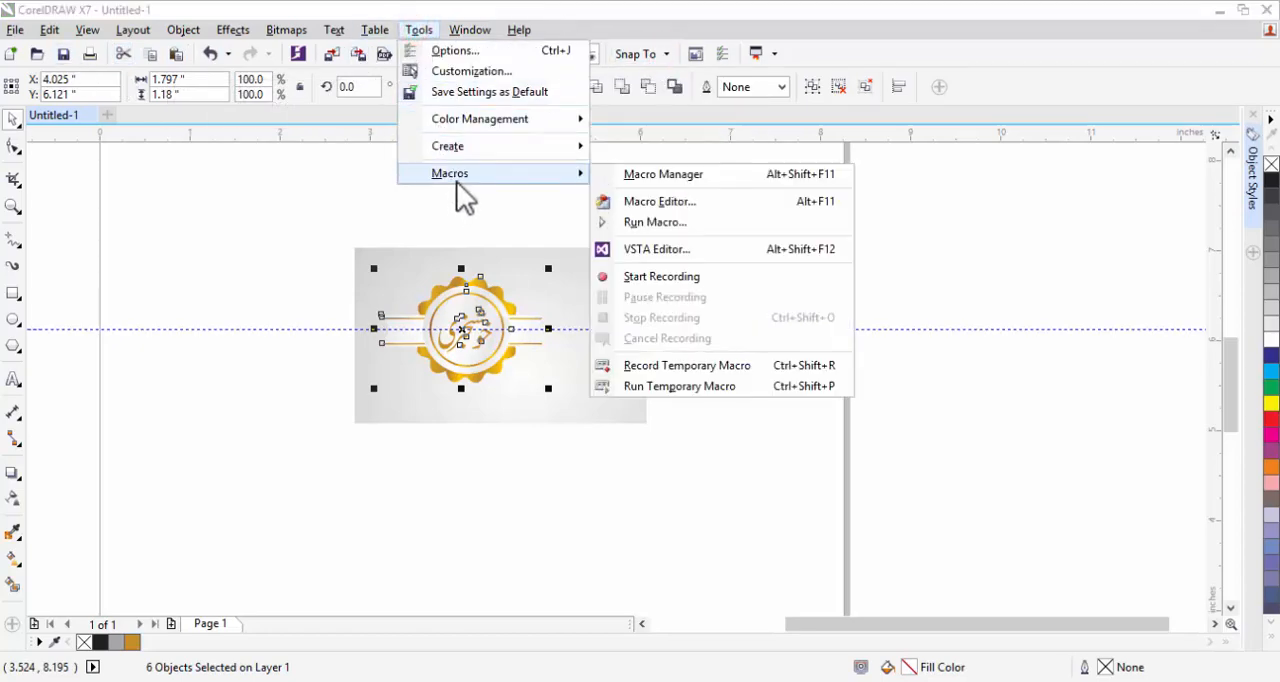
pyautogui.moveTo(286, 30)
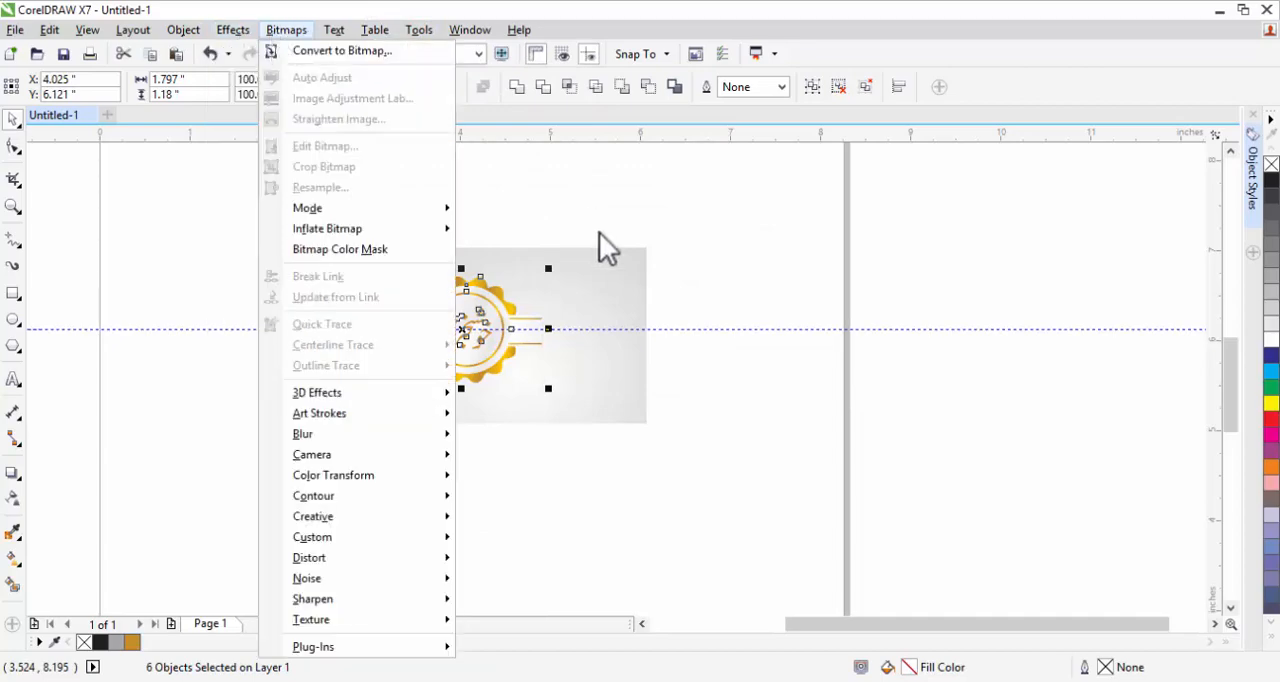
pyautogui.click(360, 51)
pyautogui.click(584, 458)
# Add a black drop shadow to the badge bitmap and pull its end back to the ribbon's right tip.
pyautogui.click(14, 472)
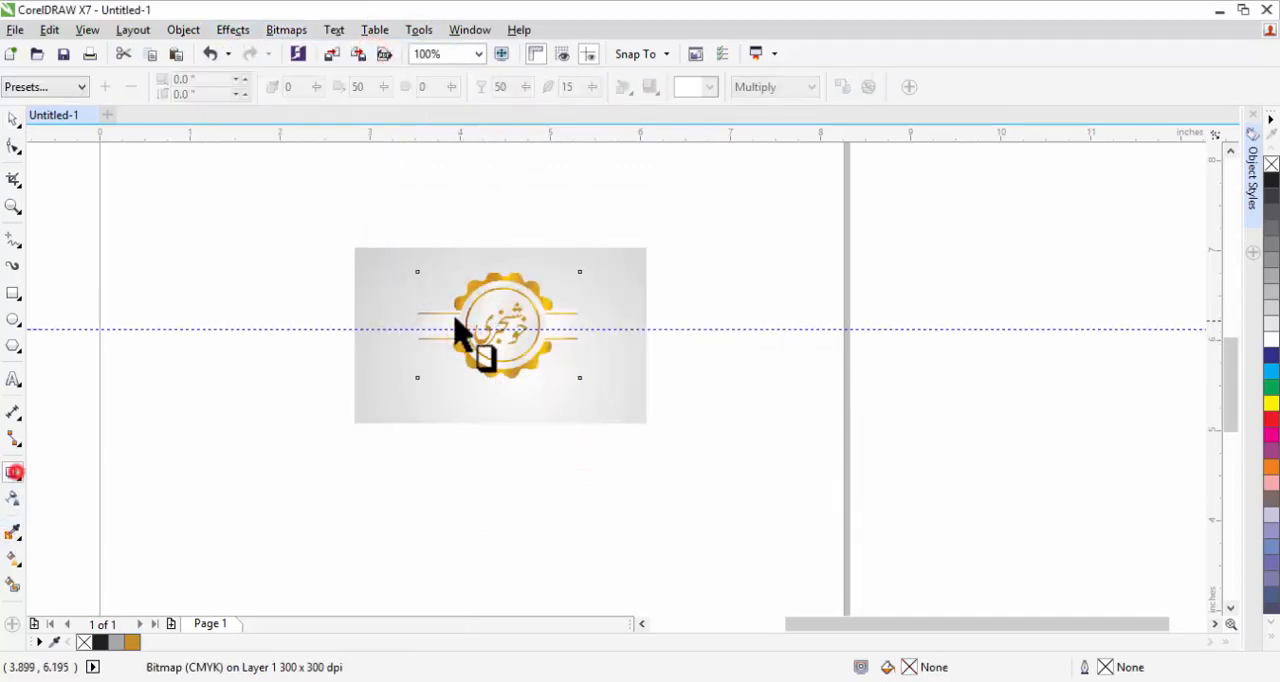
pyautogui.moveTo(420, 325); pyautogui.dragTo(588, 328)
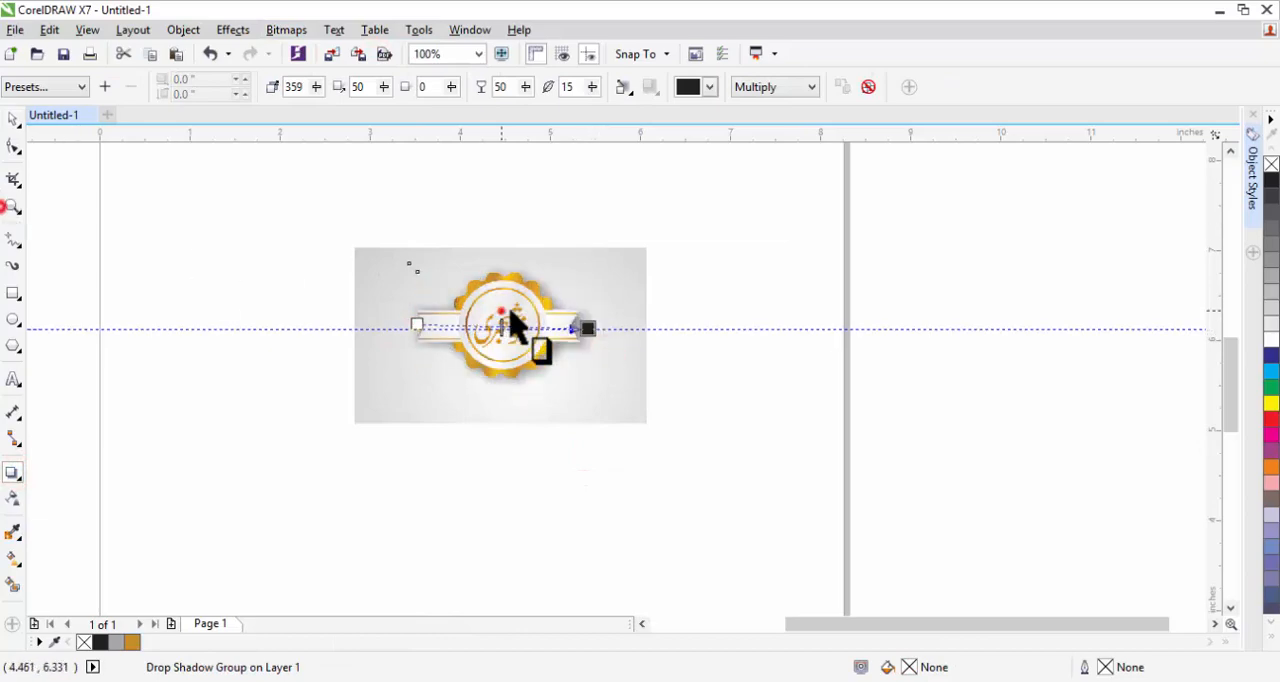
pyautogui.click(13, 206)
pyautogui.click(571, 328)
pyautogui.click(571, 324)
pyautogui.click(13, 474)
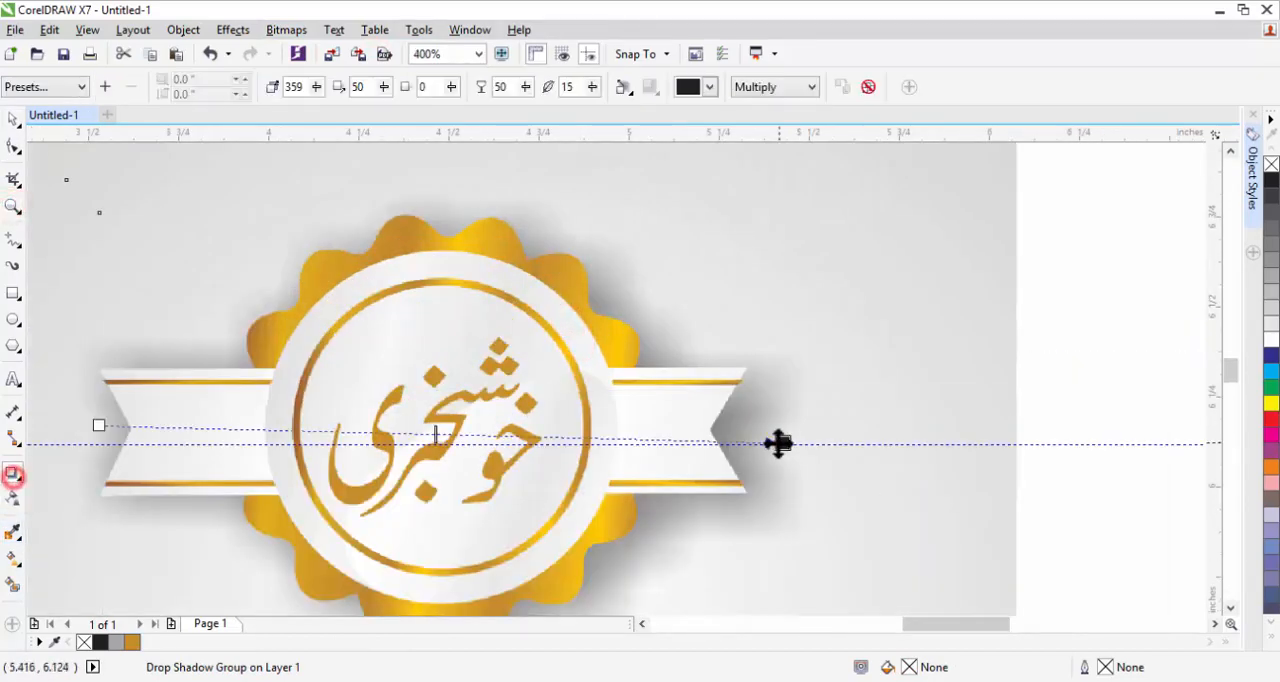
pyautogui.moveTo(778, 443); pyautogui.dragTo(740, 434)
# Set the drop shadow's opacity to 61 and its feathering to 13.
pyautogui.click(594, 87)
pyautogui.click(582, 108)
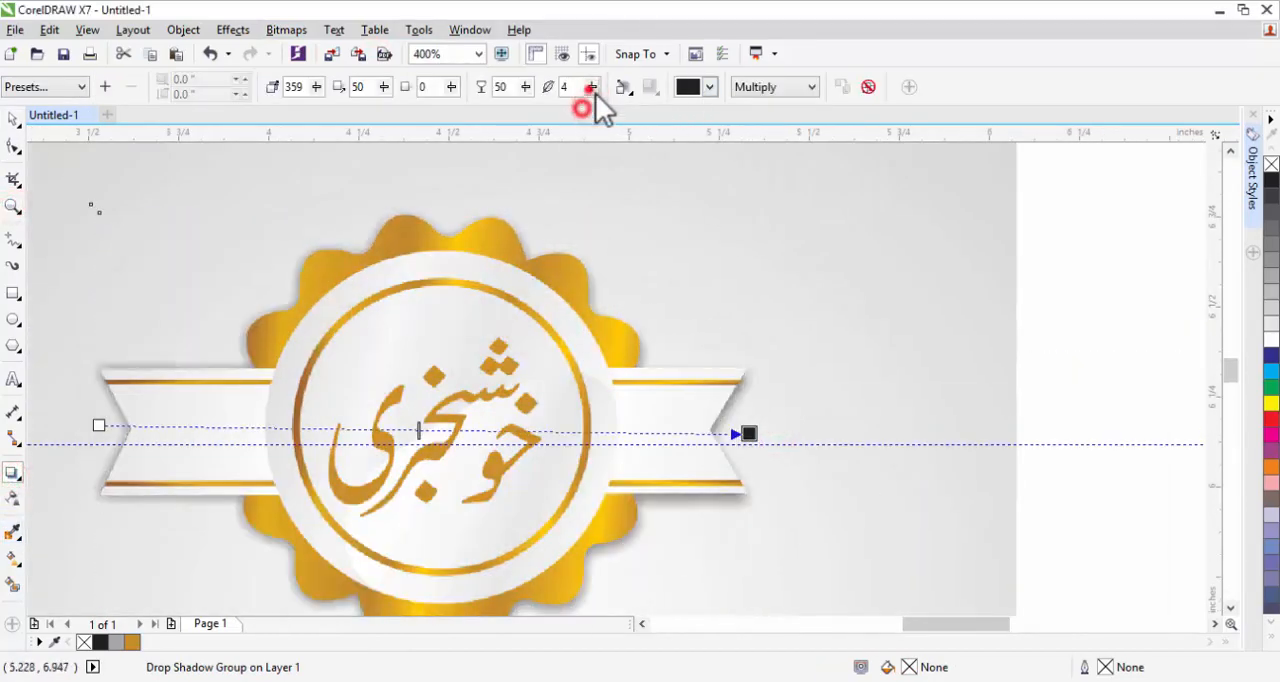
pyautogui.click(593, 88)
pyautogui.click(595, 110)
pyautogui.click(524, 87)
pyautogui.click(522, 108)
pyautogui.click(526, 87)
pyautogui.click(557, 107)
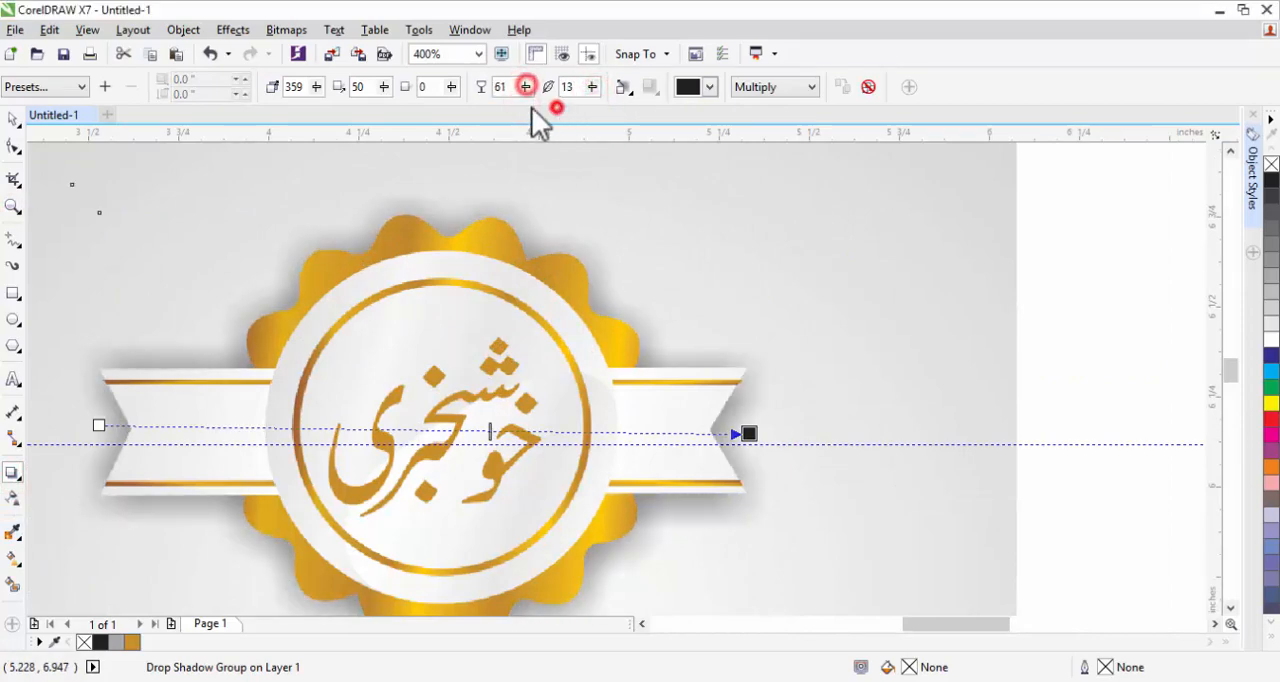
# Set the drop shadow's fade to 18 and reduce its feathering to 12.
pyautogui.click(453, 87)
pyautogui.click(474, 111)
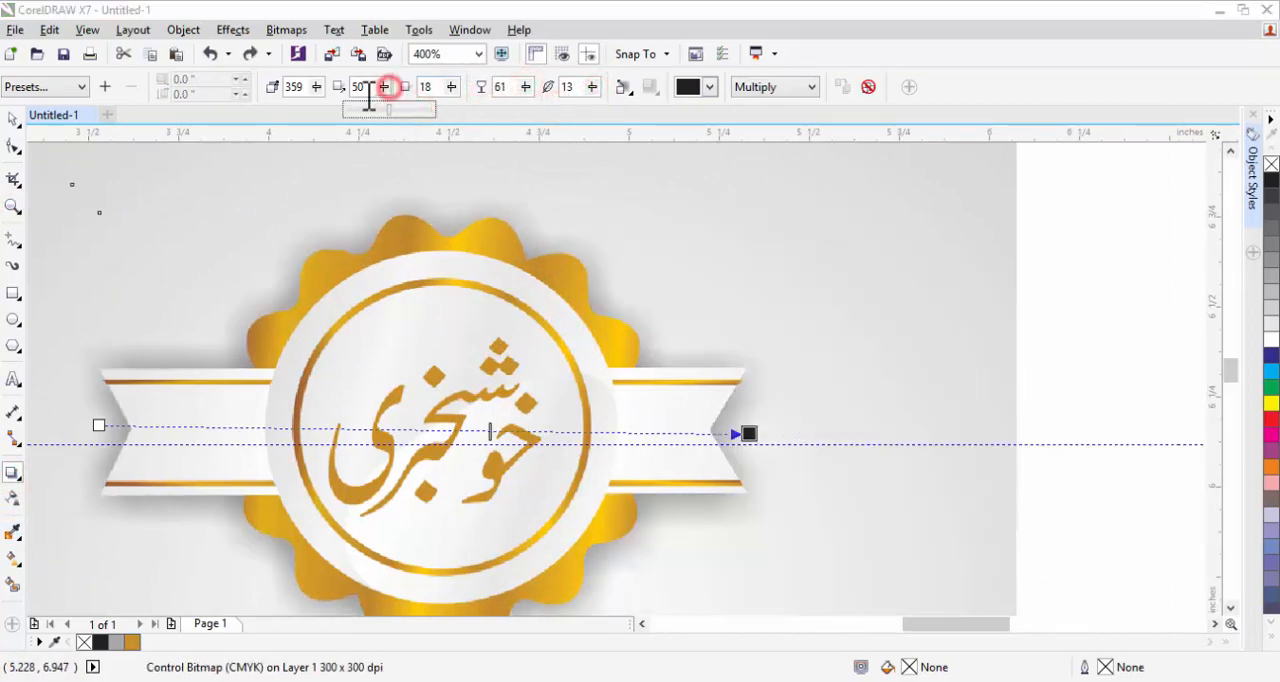
pyautogui.click(316, 87)
pyautogui.click(301, 107)
pyautogui.click(593, 88)
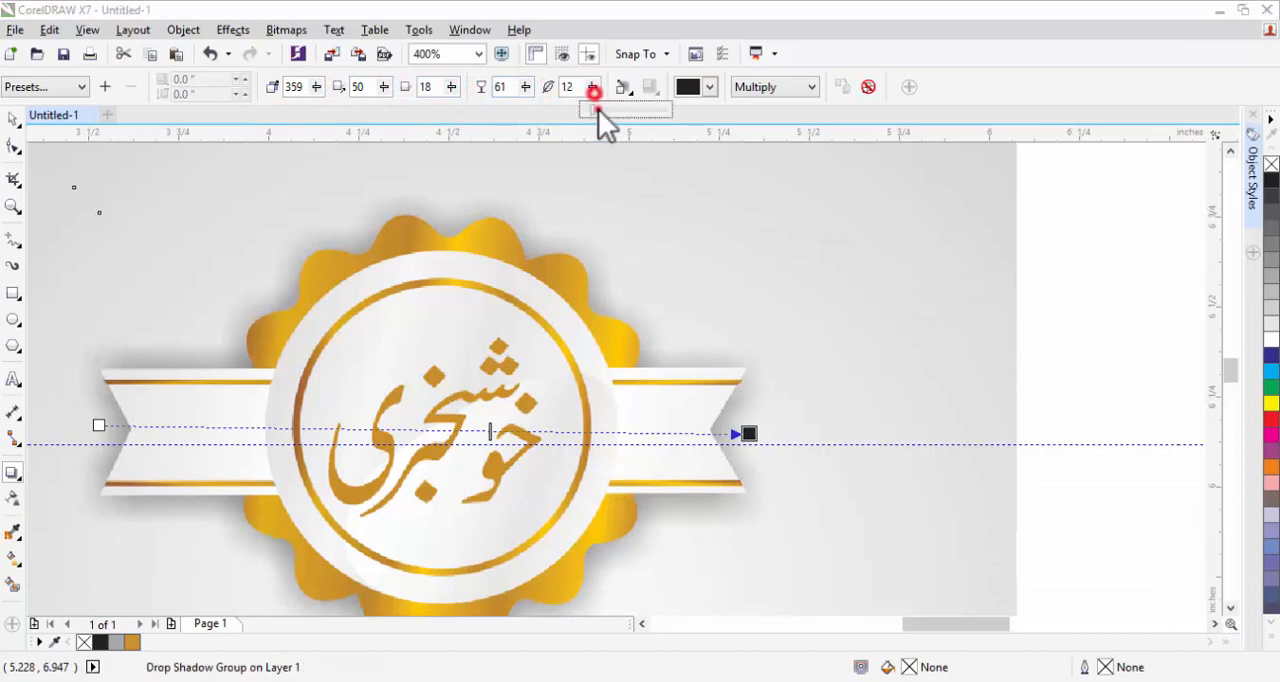
pyautogui.click(600, 107)
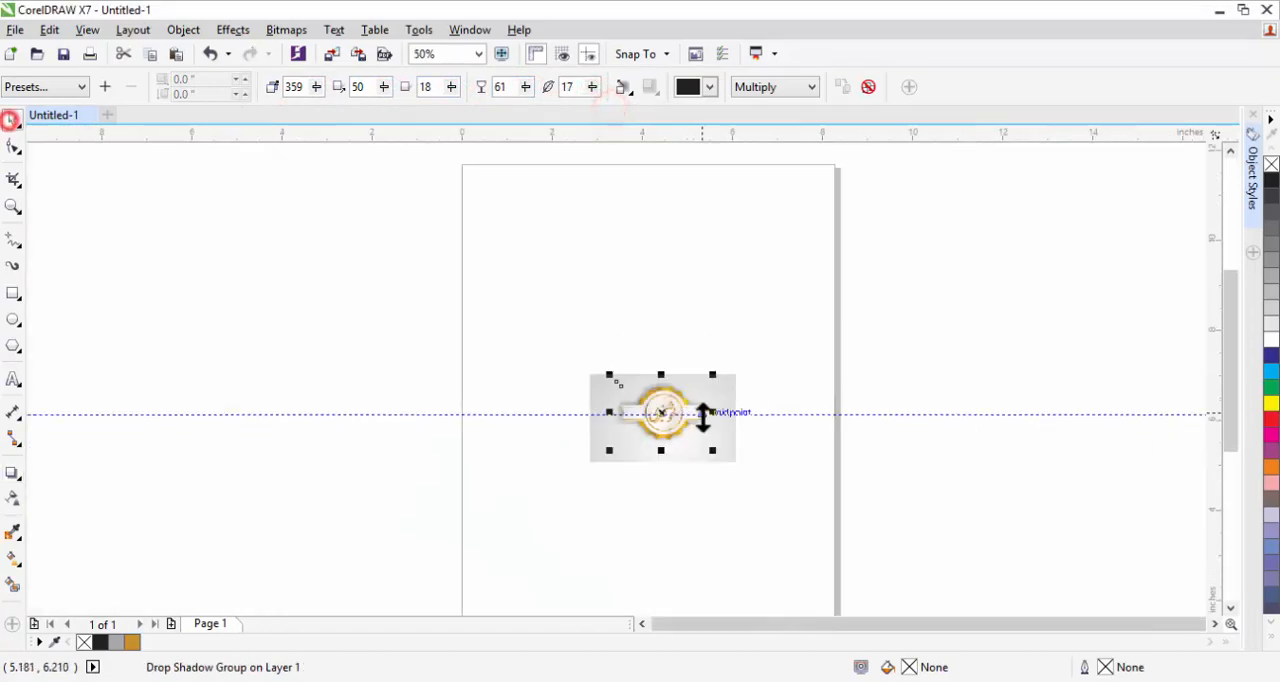
# Deselect the badge and examine its shadow against the gray background, first on the whole page and up close.
pyautogui.click(10, 120)
pyautogui.scroll(-1, 714, 420)
pyautogui.click(768, 449)
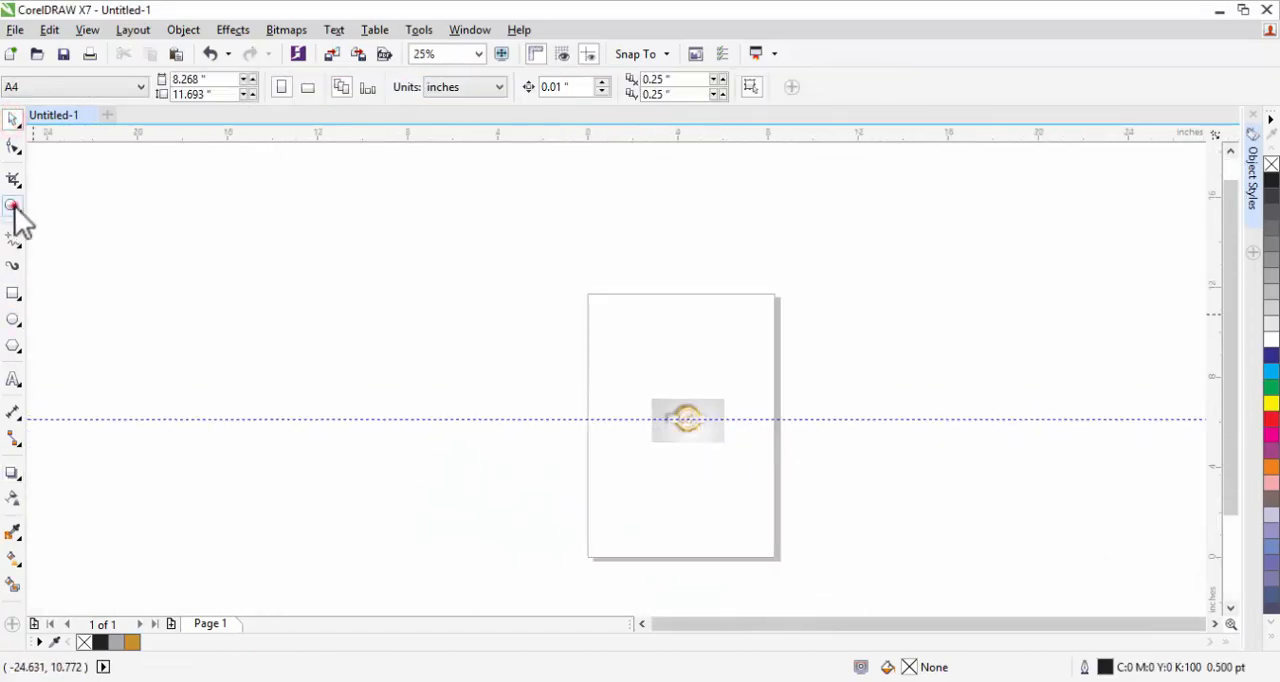
pyautogui.click(14, 206)
pyautogui.click(671, 426)
pyautogui.click(691, 368)
pyautogui.click(600, 384)
pyautogui.click(564, 332)
# Undo the drop shadow and the bitmap conversion, returning to the separate badge objects in their original position.
pyautogui.hotkey('ctrl', 'z')
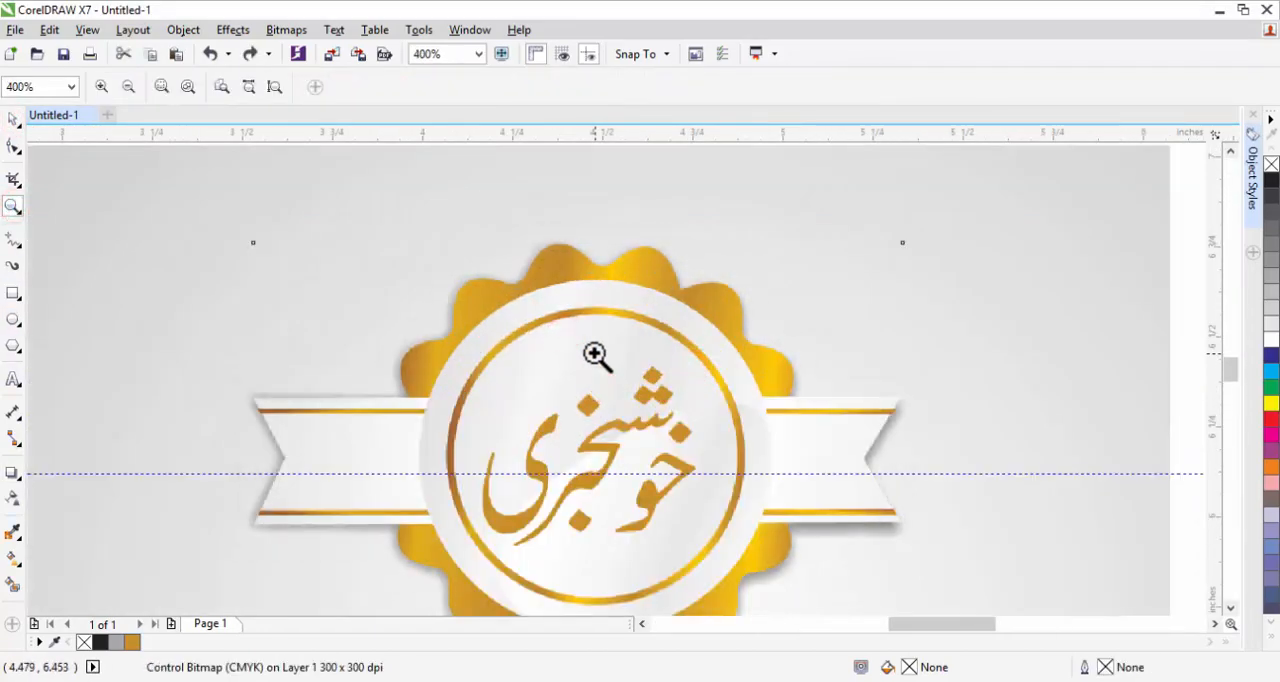
pyautogui.hotkey('ctrl', 'z')
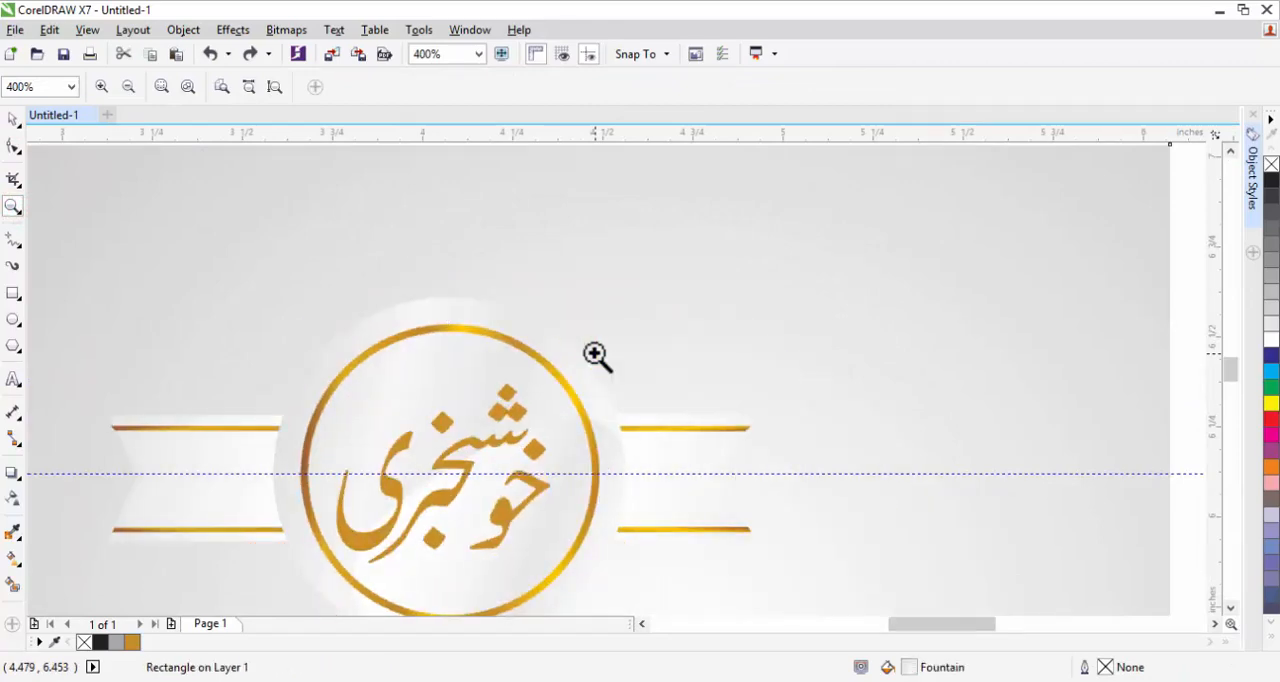
pyautogui.hotkey('ctrl', 'shift', 'z')
pyautogui.click(1230, 607)
pyautogui.click(1230, 607)
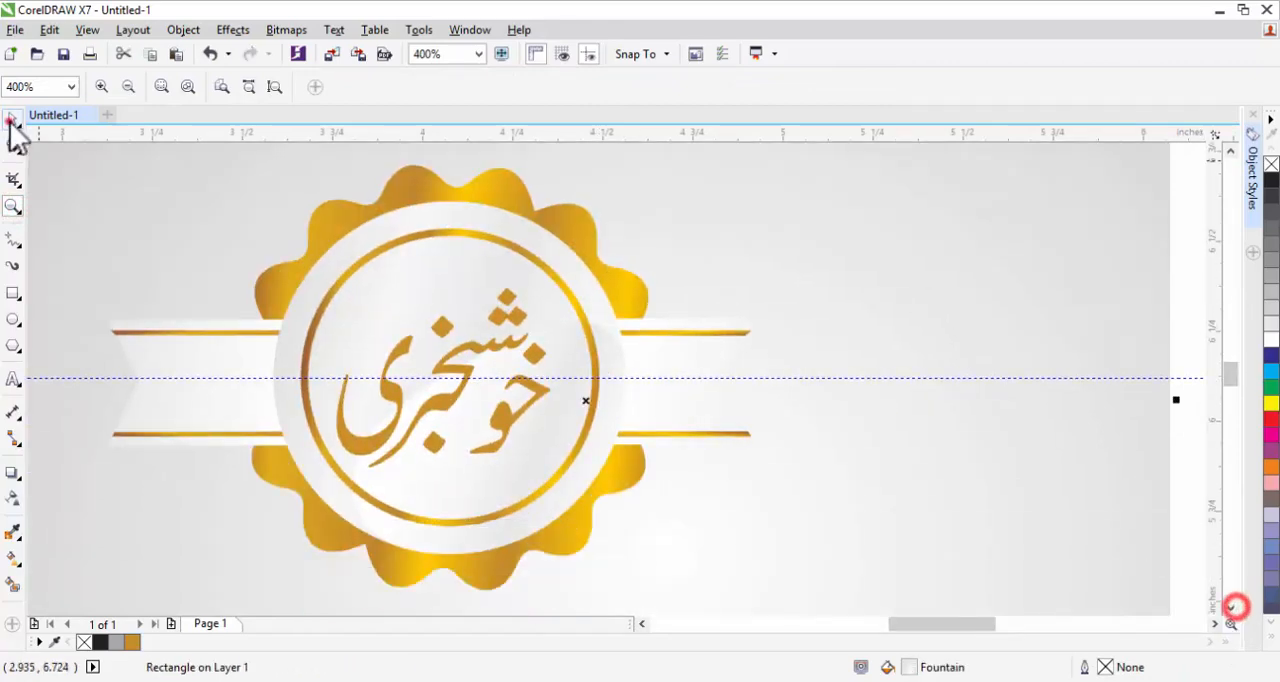
pyautogui.click(12, 119)
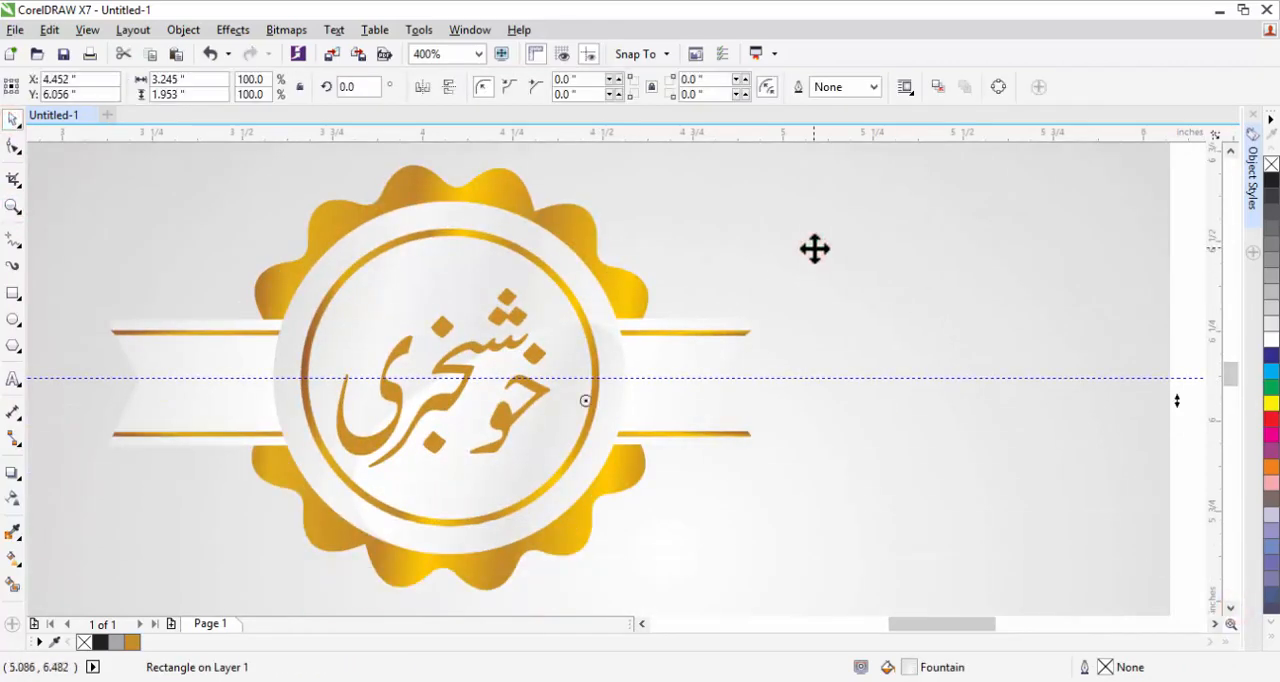